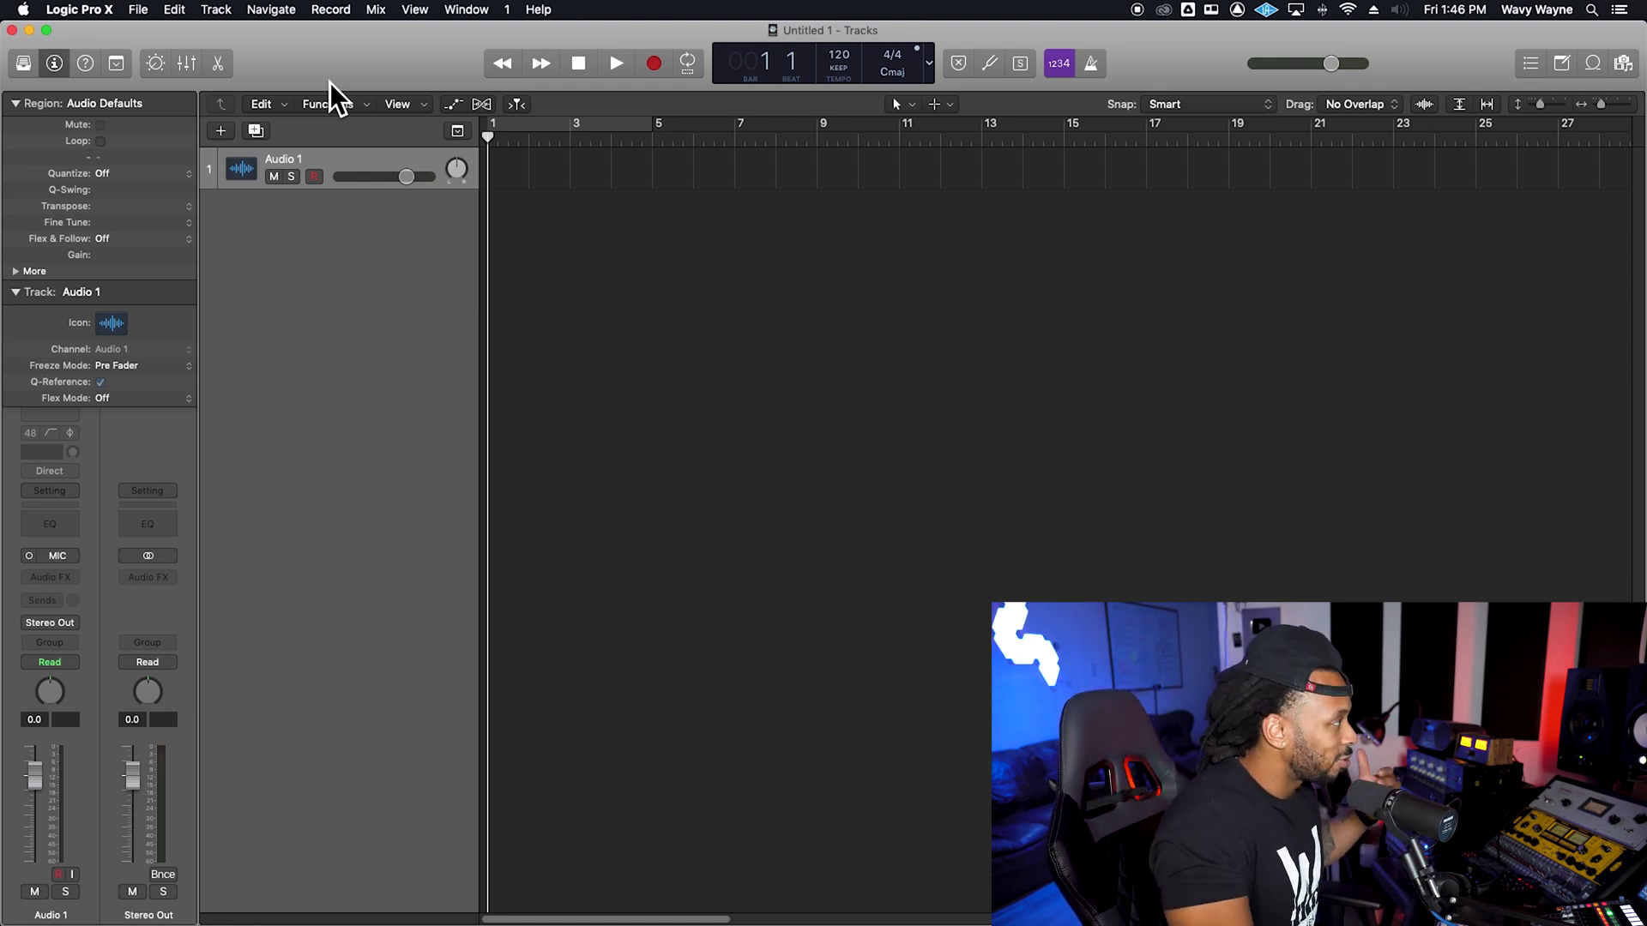
Show the Mixer under the tracks, with the Audio 1, Stereo Out and Master channel strips
left_click(186, 63)
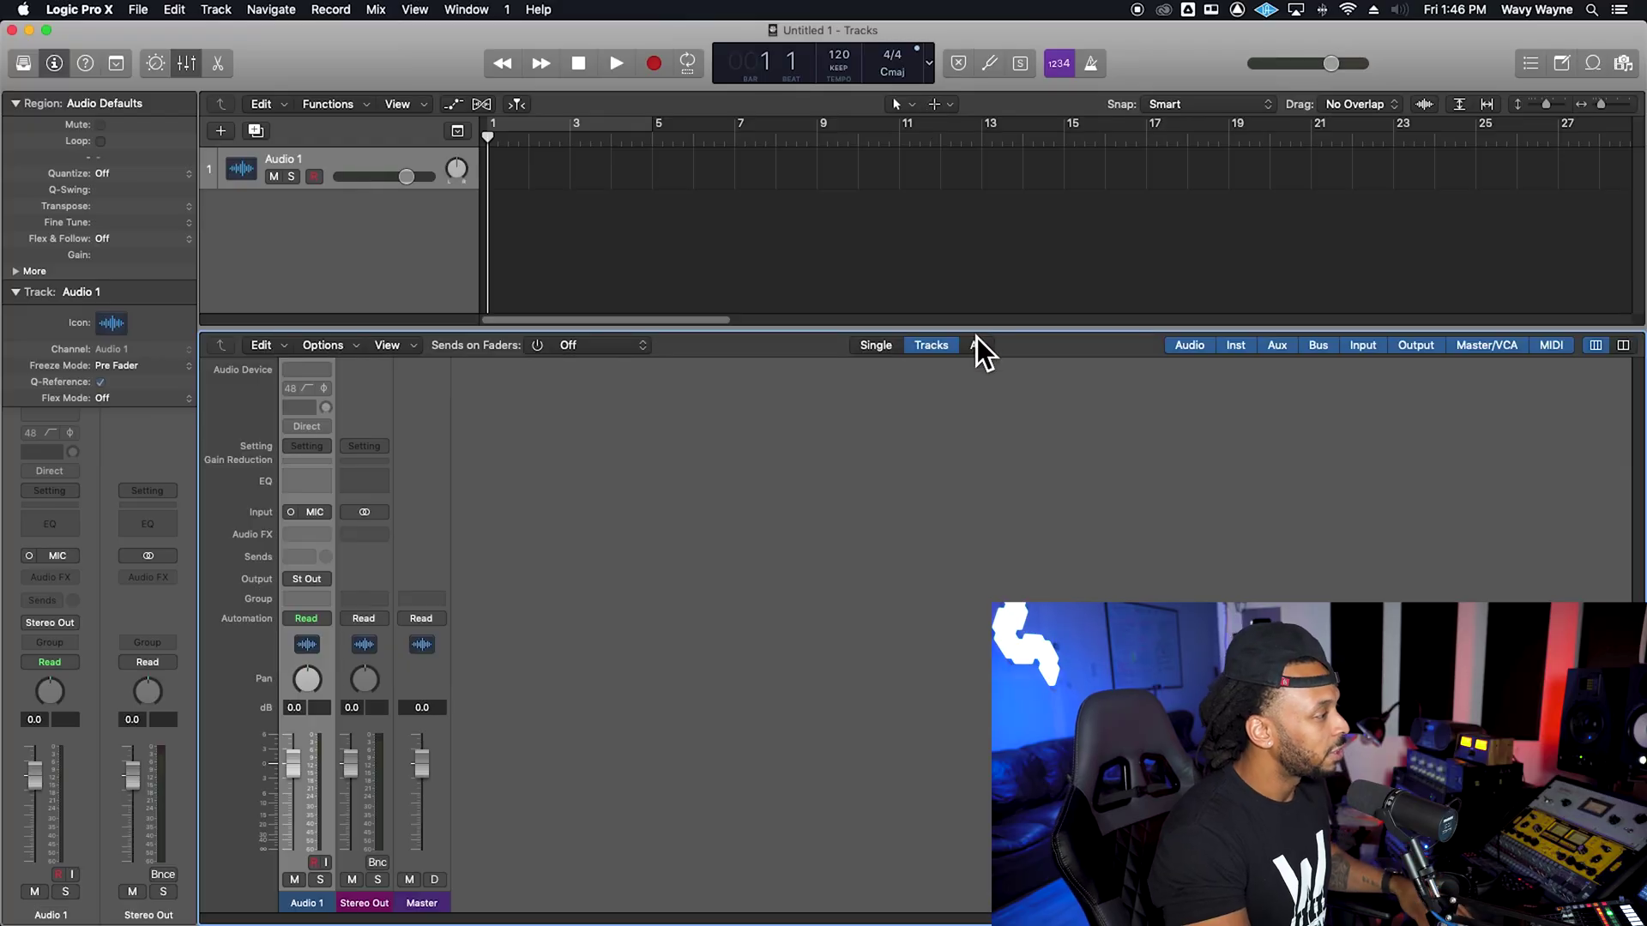
Enlarge the tracks area above the mixer and select the Logic template file in Finder
left_click_drag(983, 343, 974, 441)
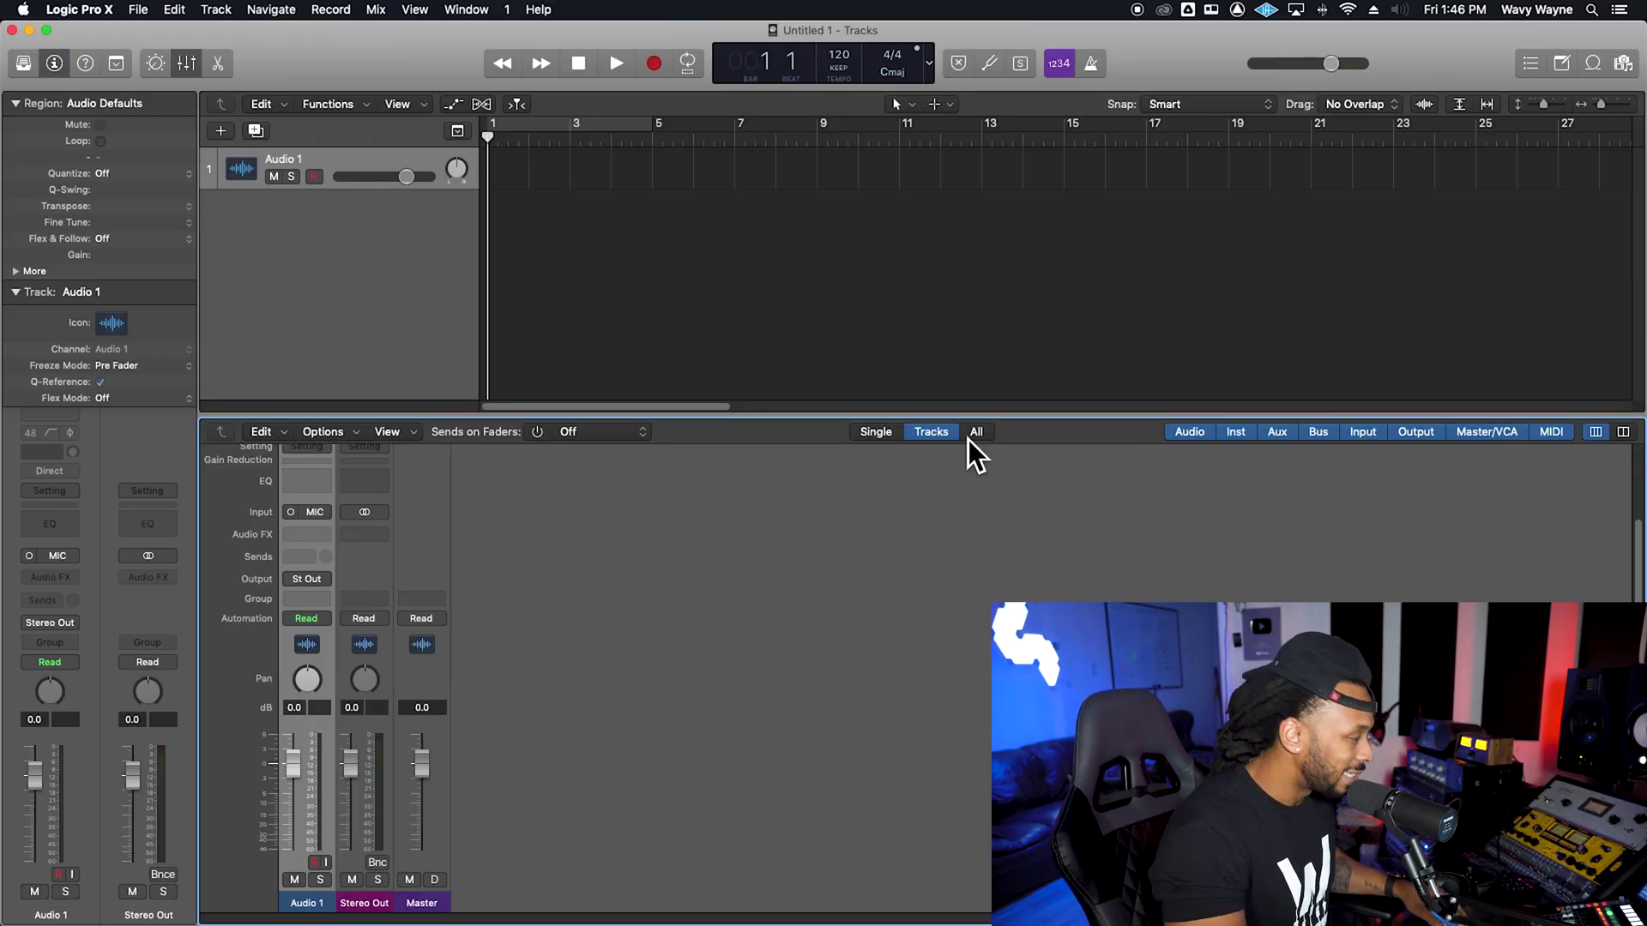
key("super+Tab")
key("super+Tab")
key("super+Tab")
key("super+Tab")
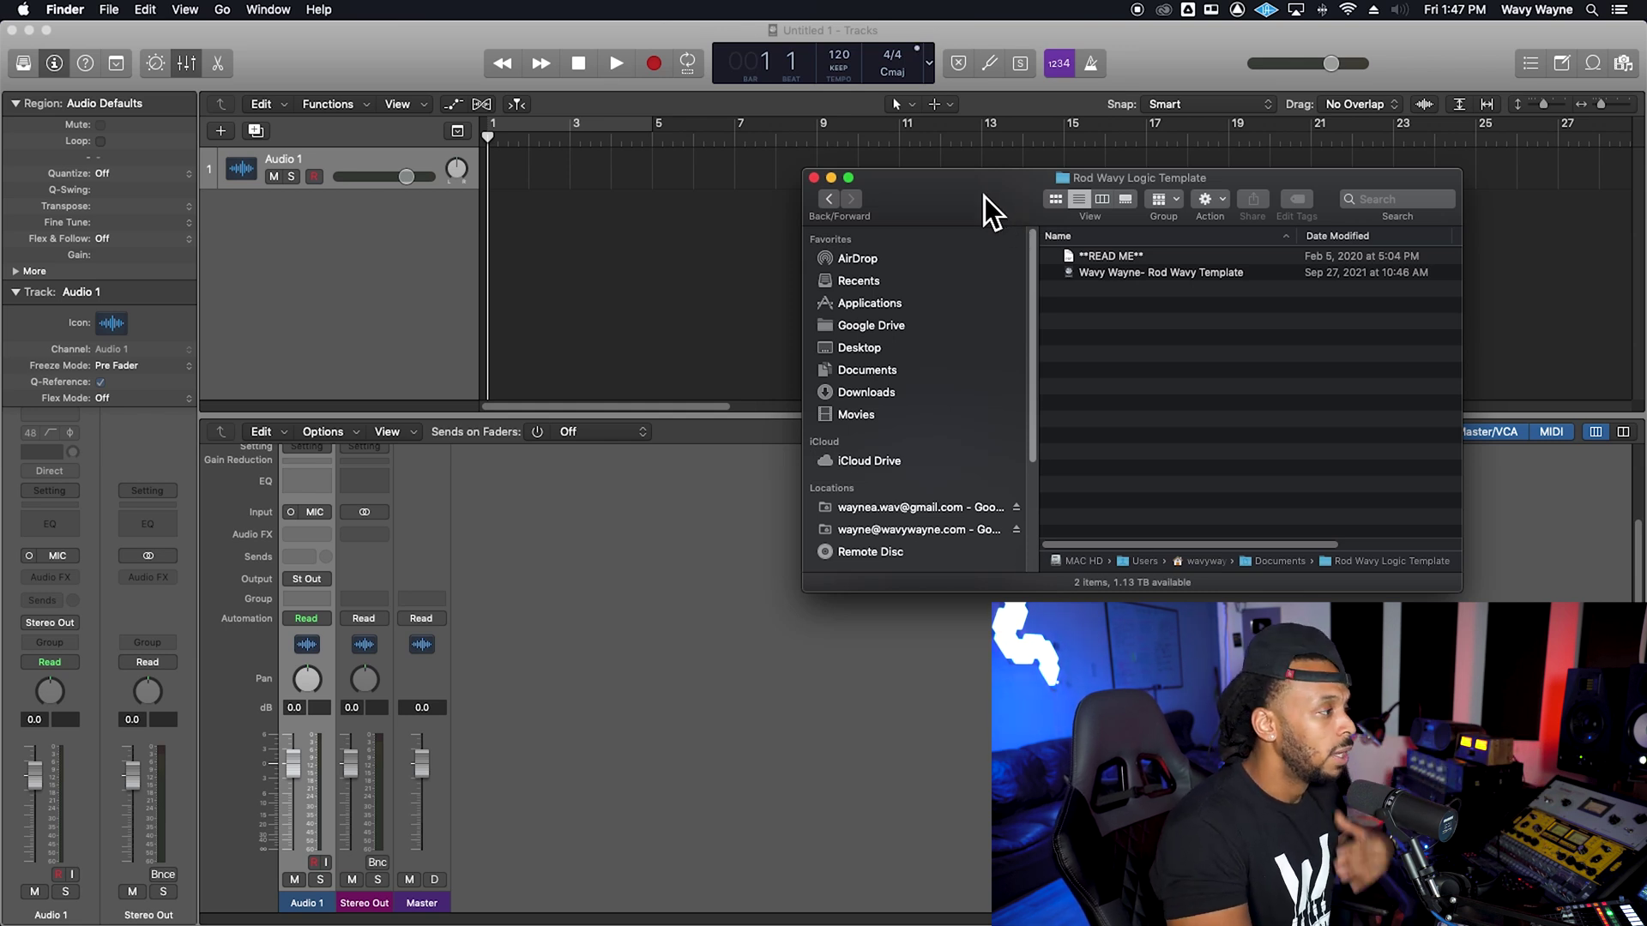
left_click(1114, 275)
Load the template project with BEAT, RECORD, LD VOX, HK VOX and Ad Libs tracks, skipping the Fresh Air warning
double_click(1127, 275)
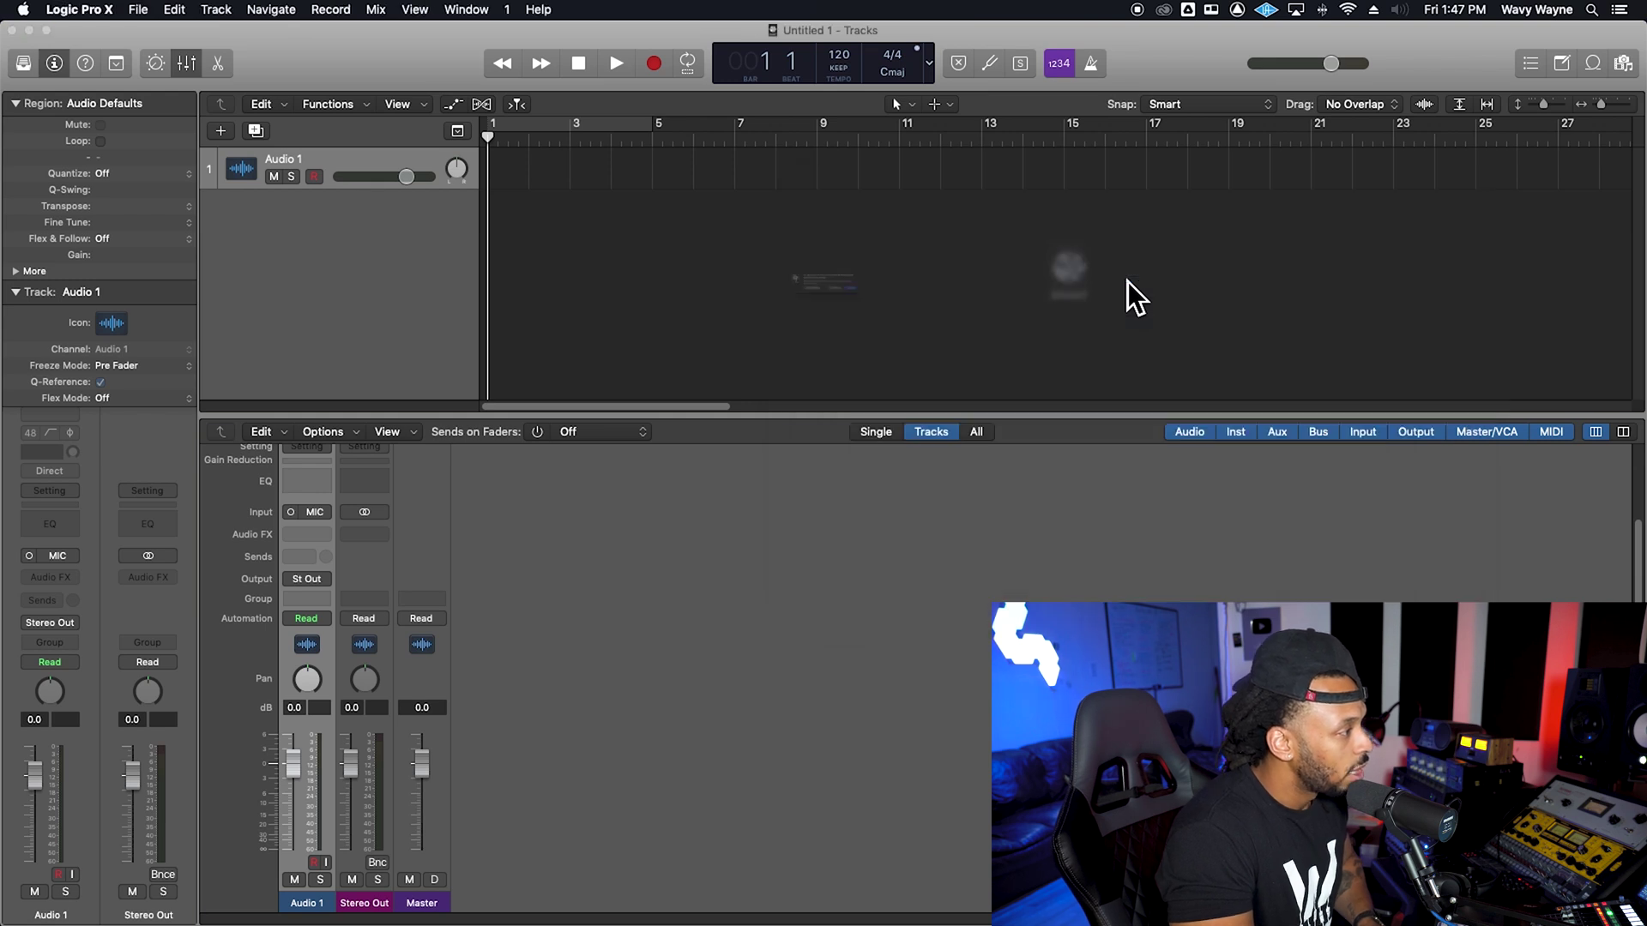
left_click(978, 327)
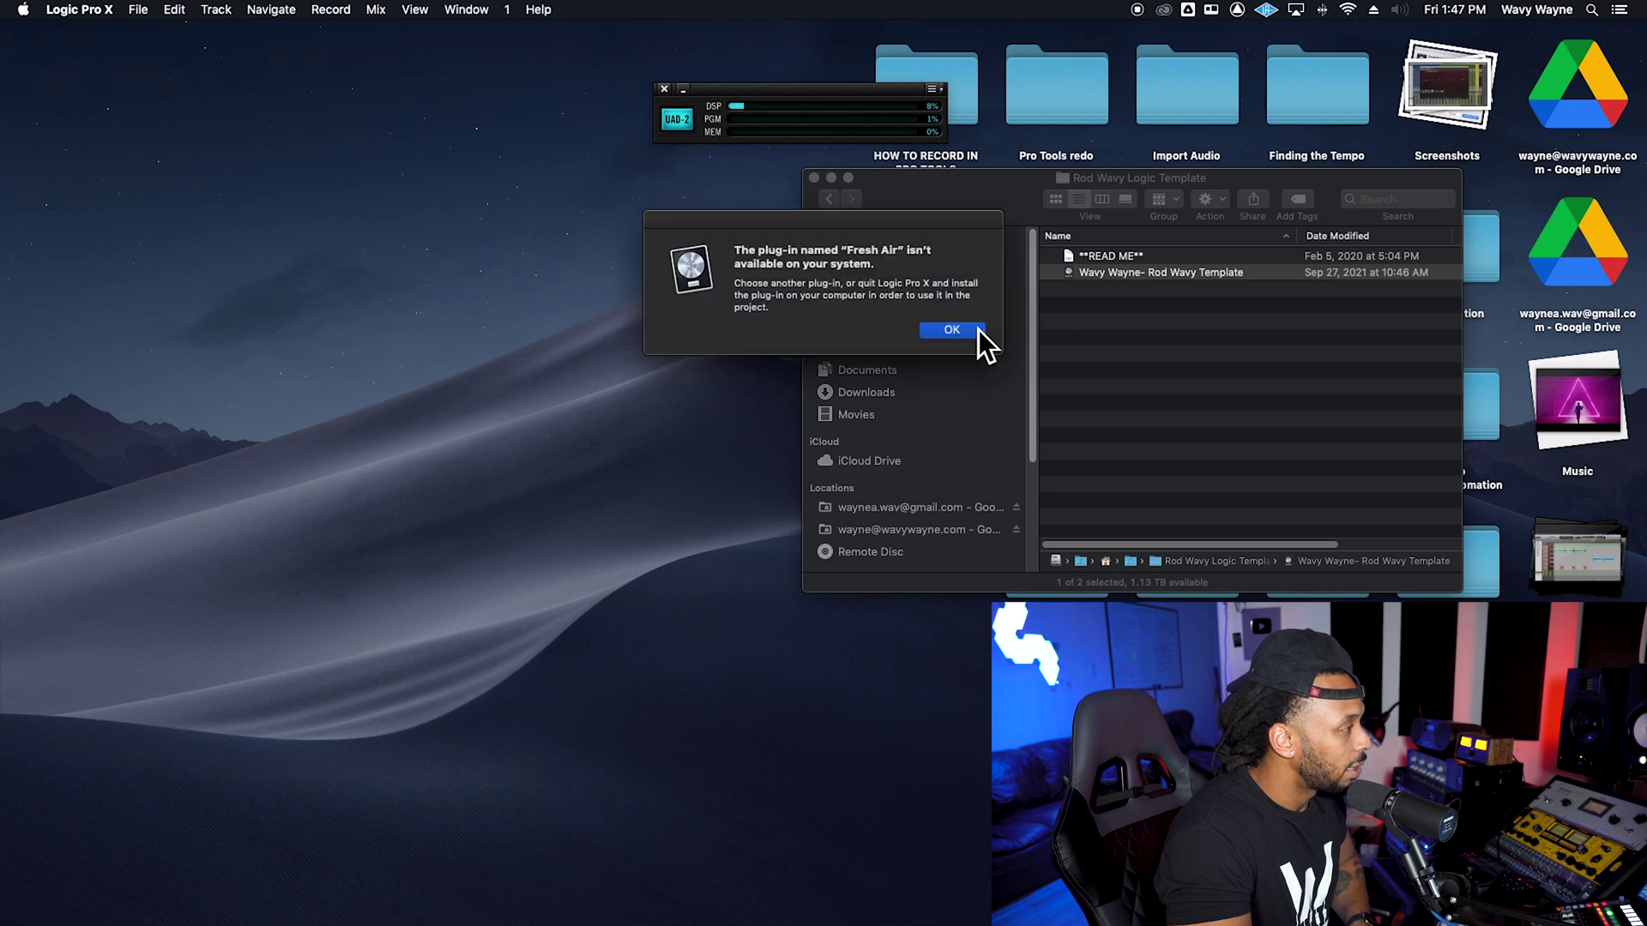
left_click(978, 330)
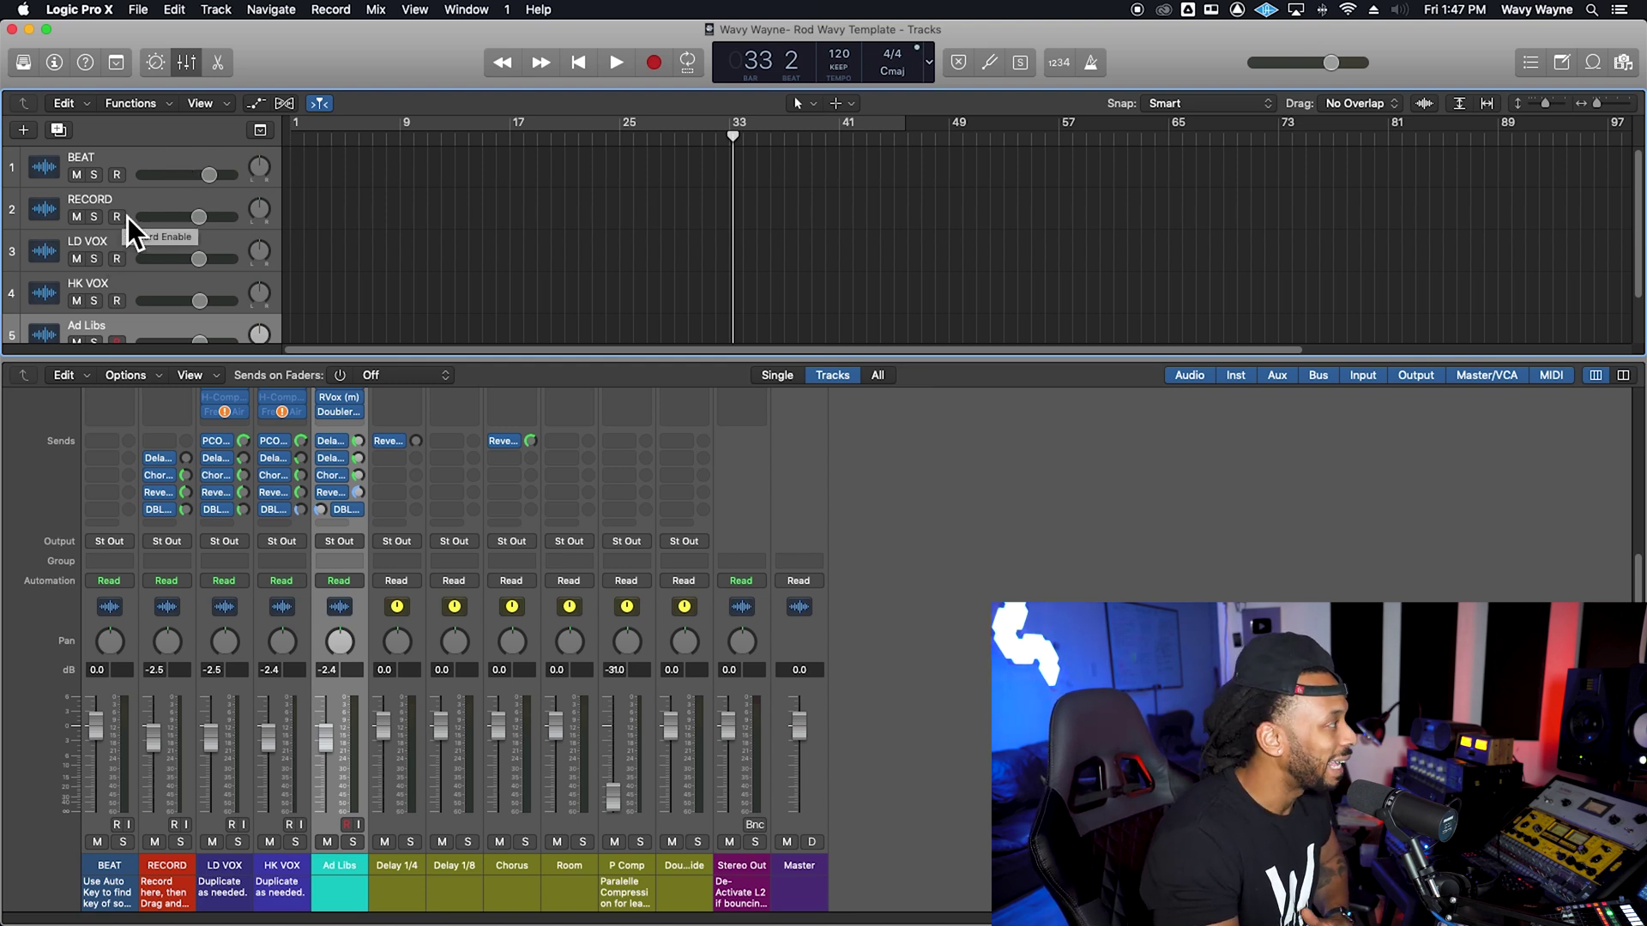
Scroll through the template's track list, then return to the Rod Wavy Logic Template folder in Finder
scroll(131, 241, "down", 1)
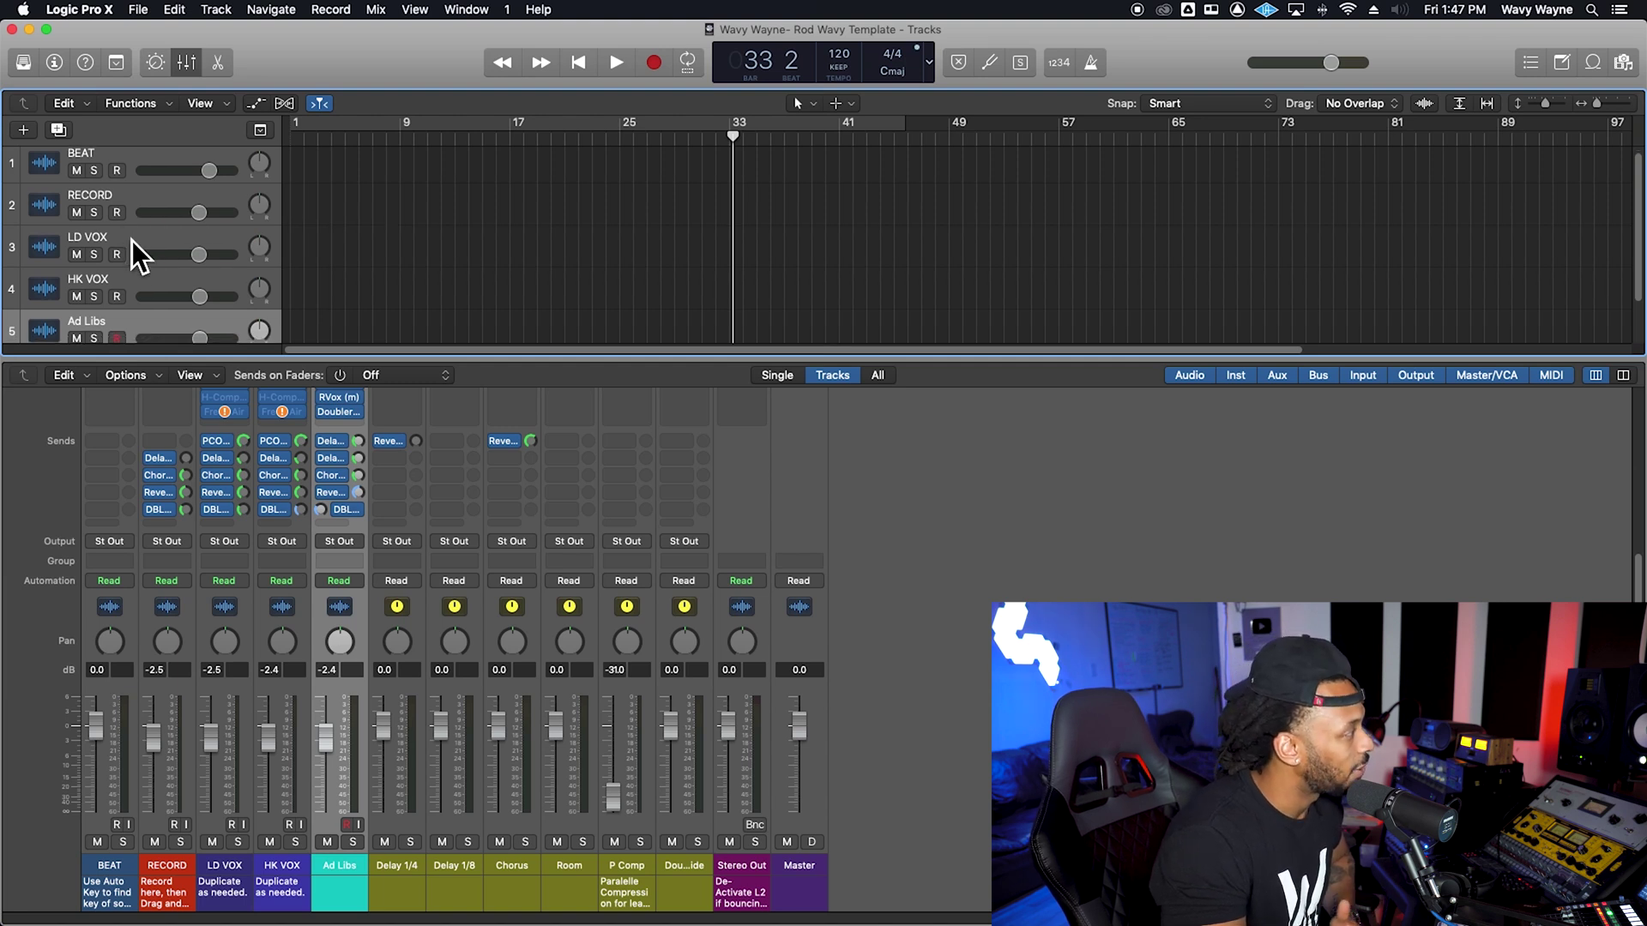
scroll(154, 296, "down", 3)
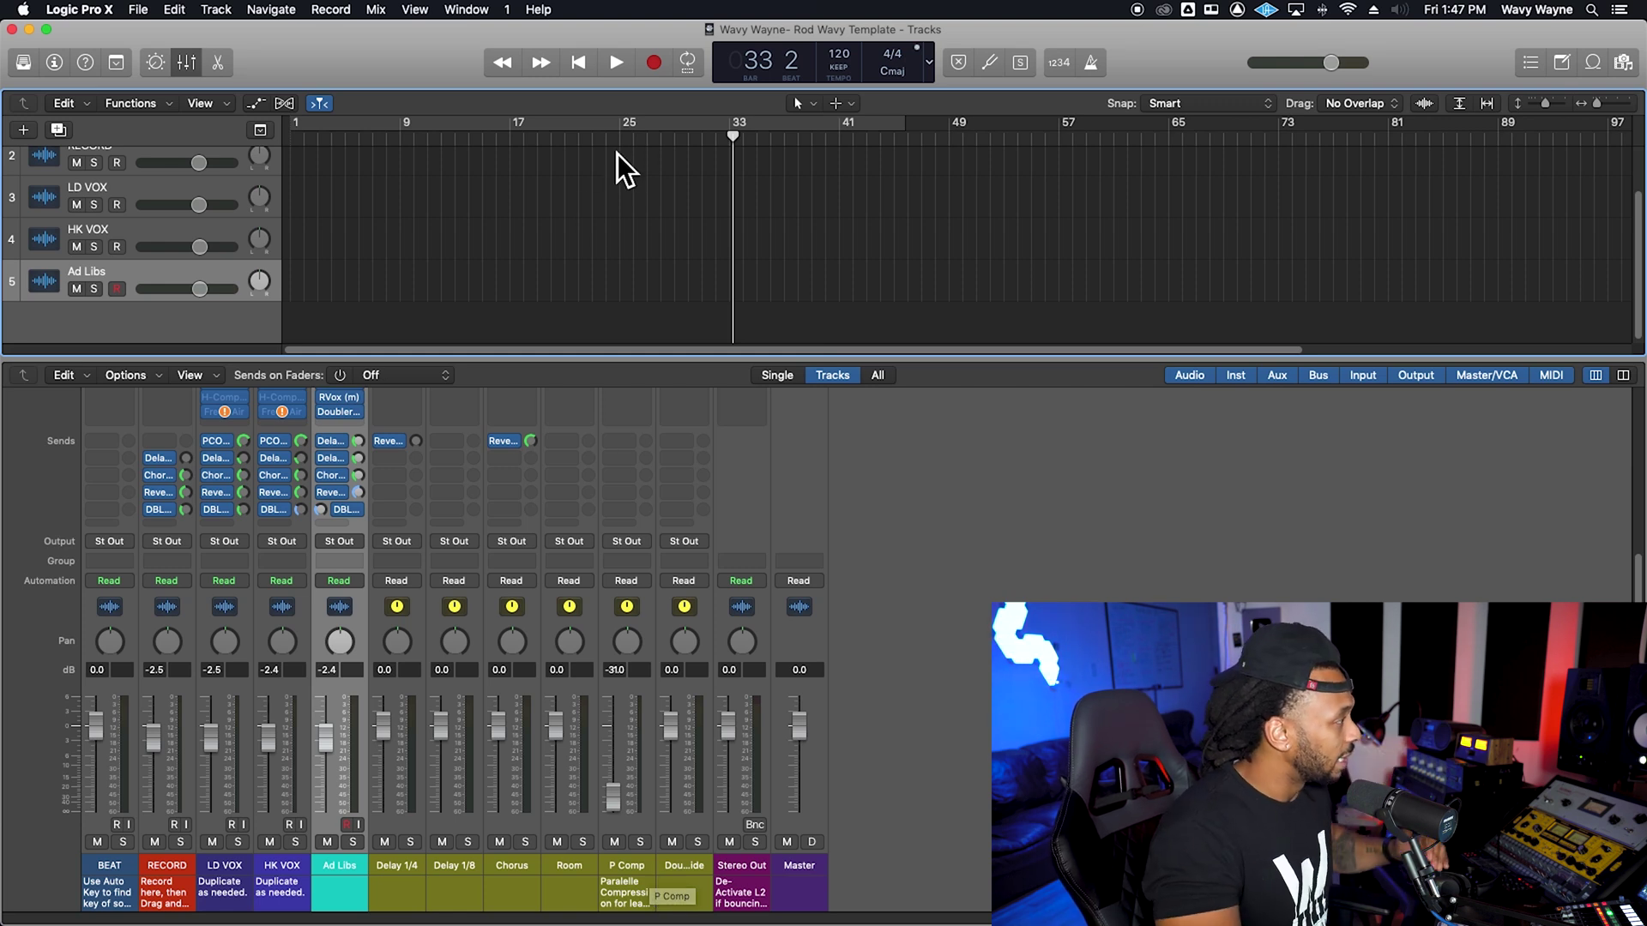
scroll(589, 199, "up", 2)
mouse_move(1115, 917)
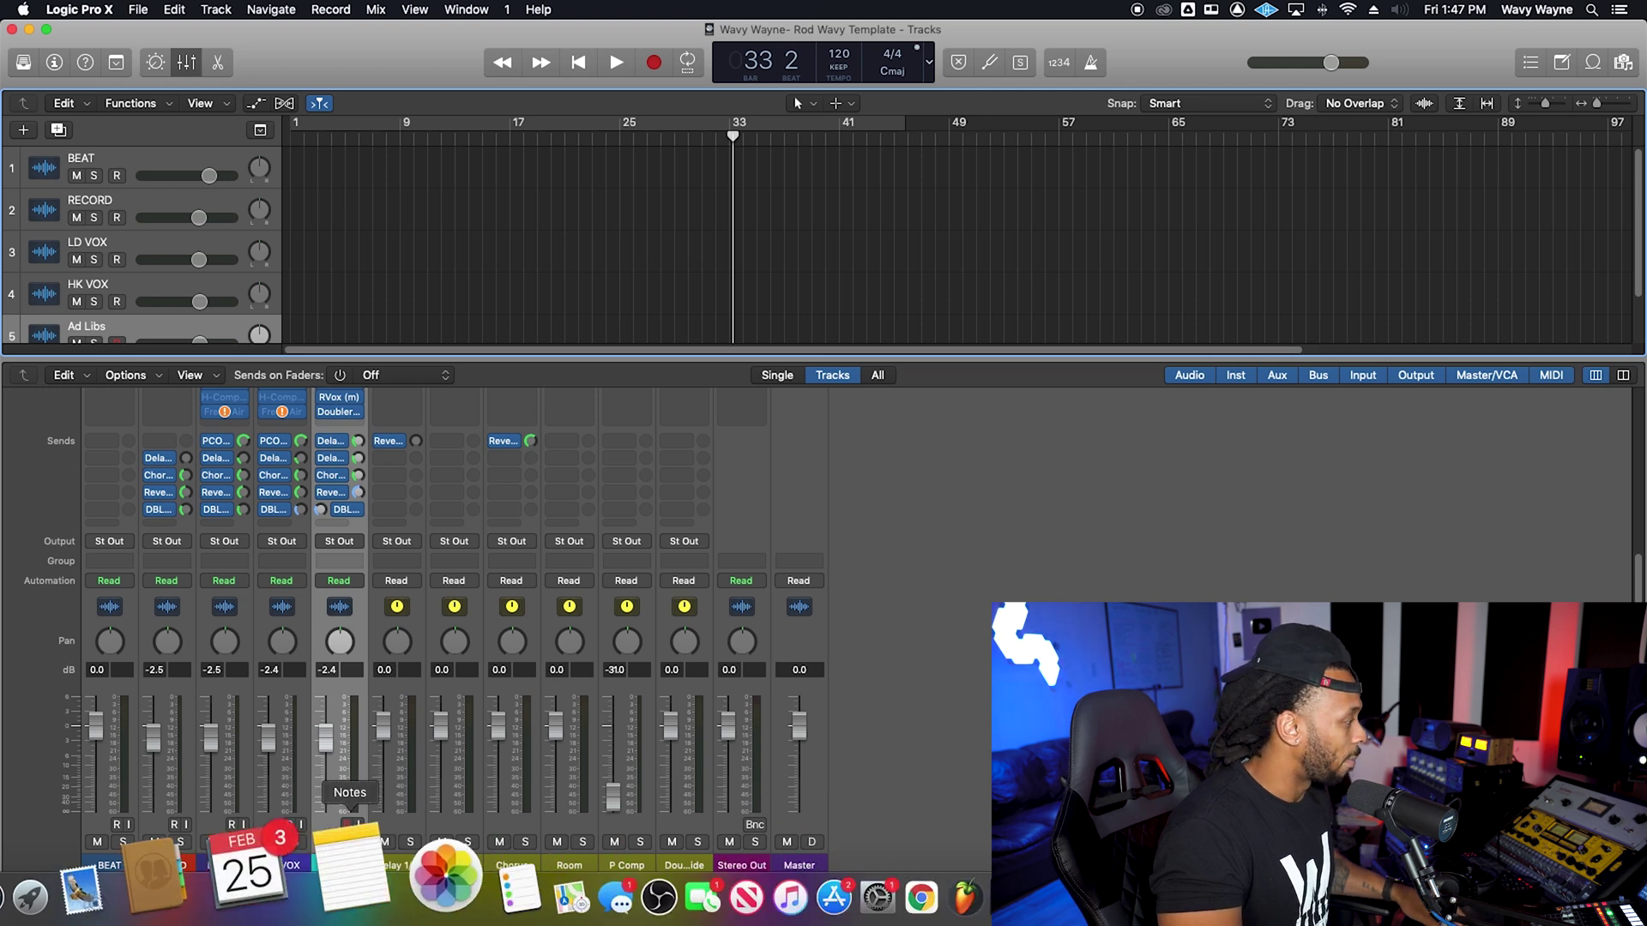
left_click(73, 909)
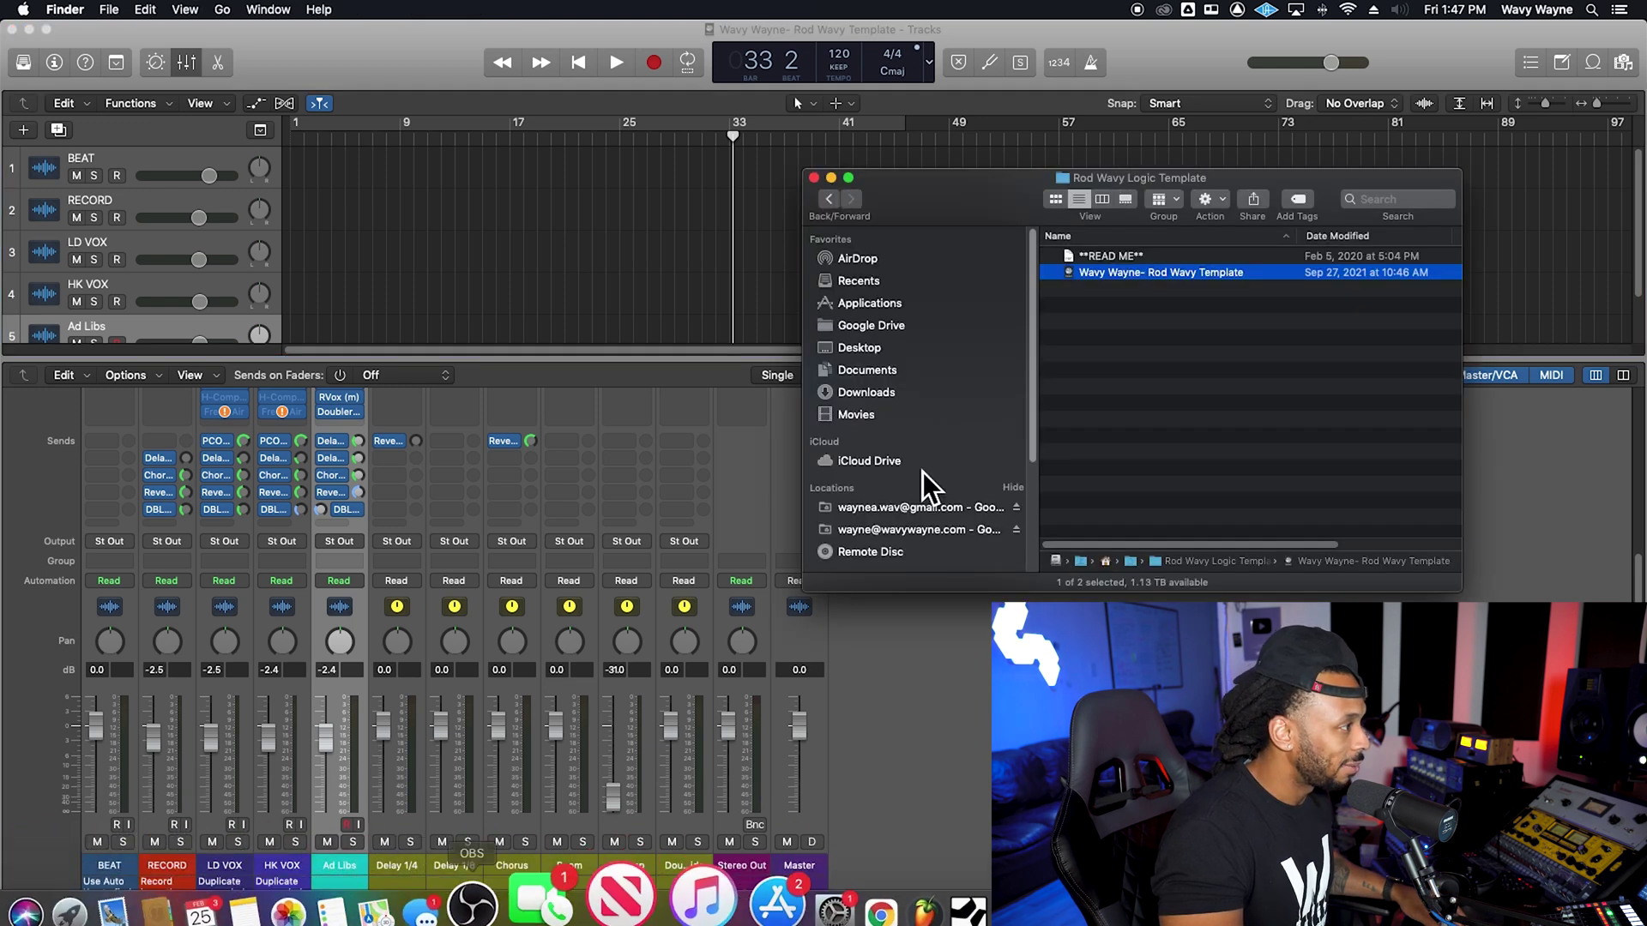
Place the whisper background-vocals WAV from Downloads on the BEAT track, starting at bar 1
left_click(867, 392)
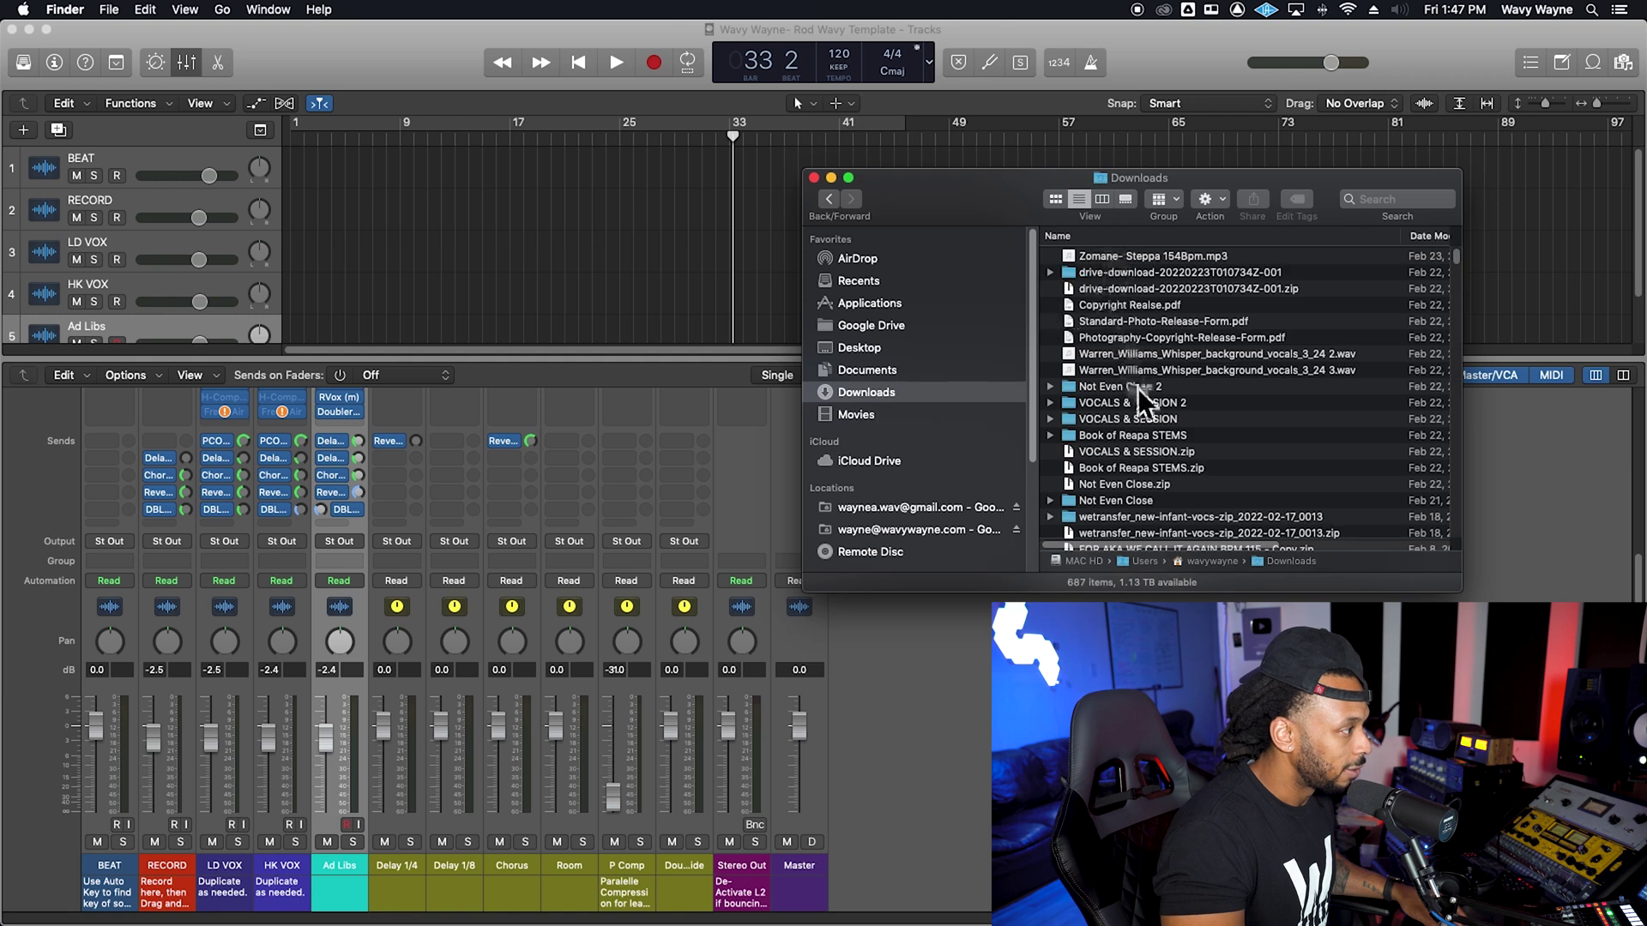
left_click_drag(1140, 358, 319, 168)
left_click(592, 185)
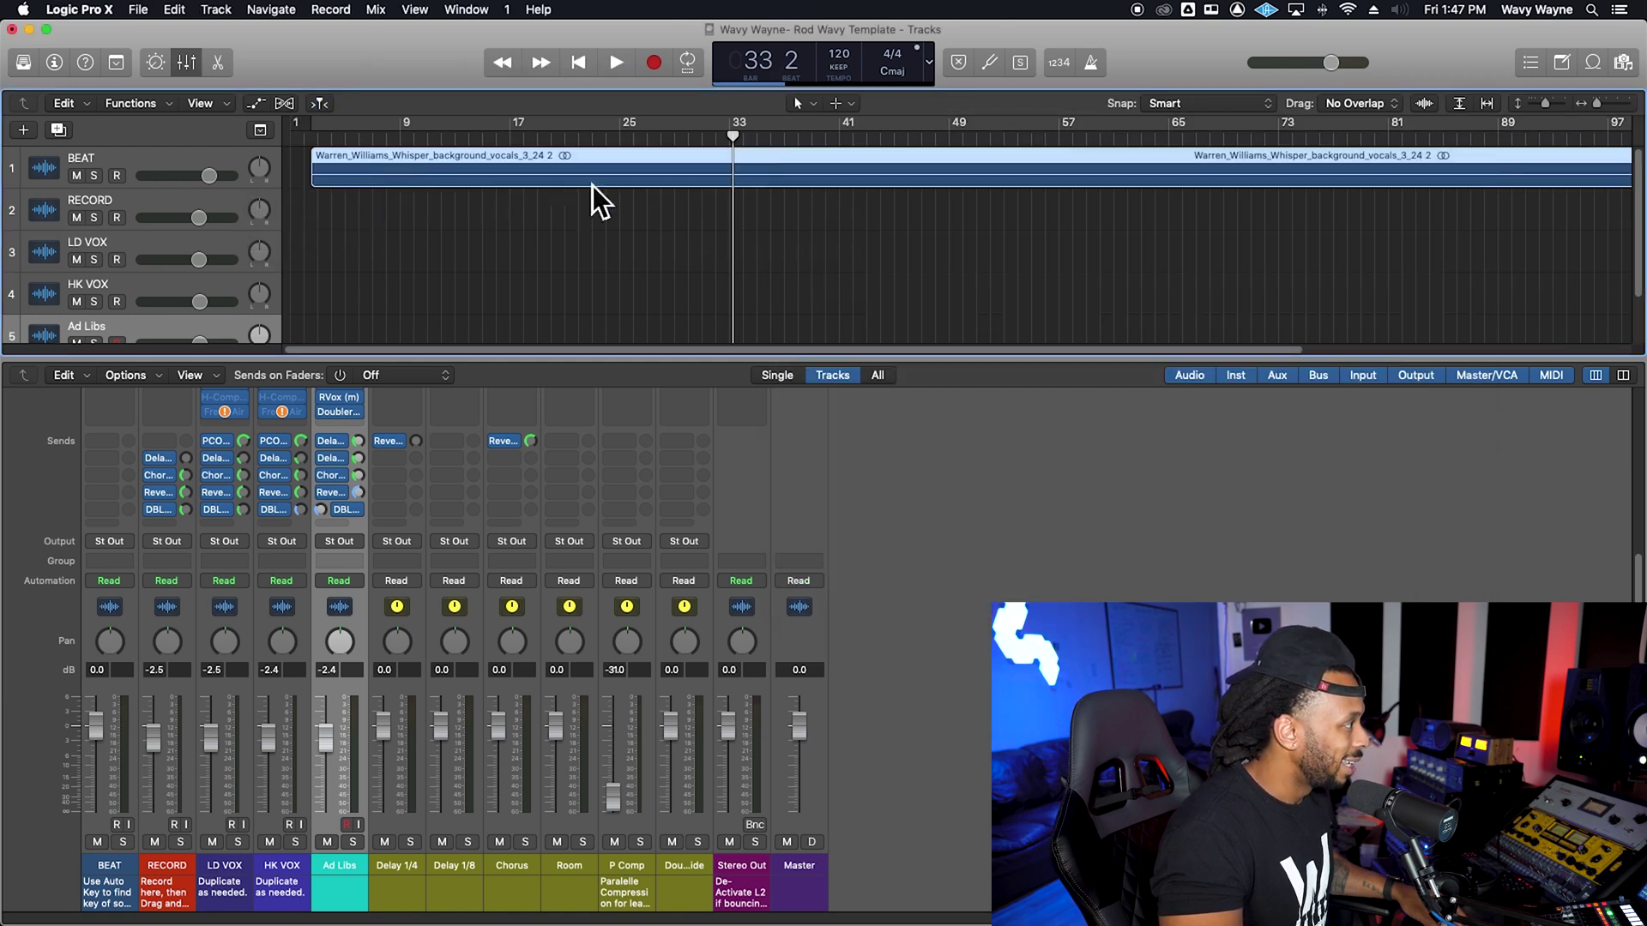
left_click_drag(592, 185, 548, 188)
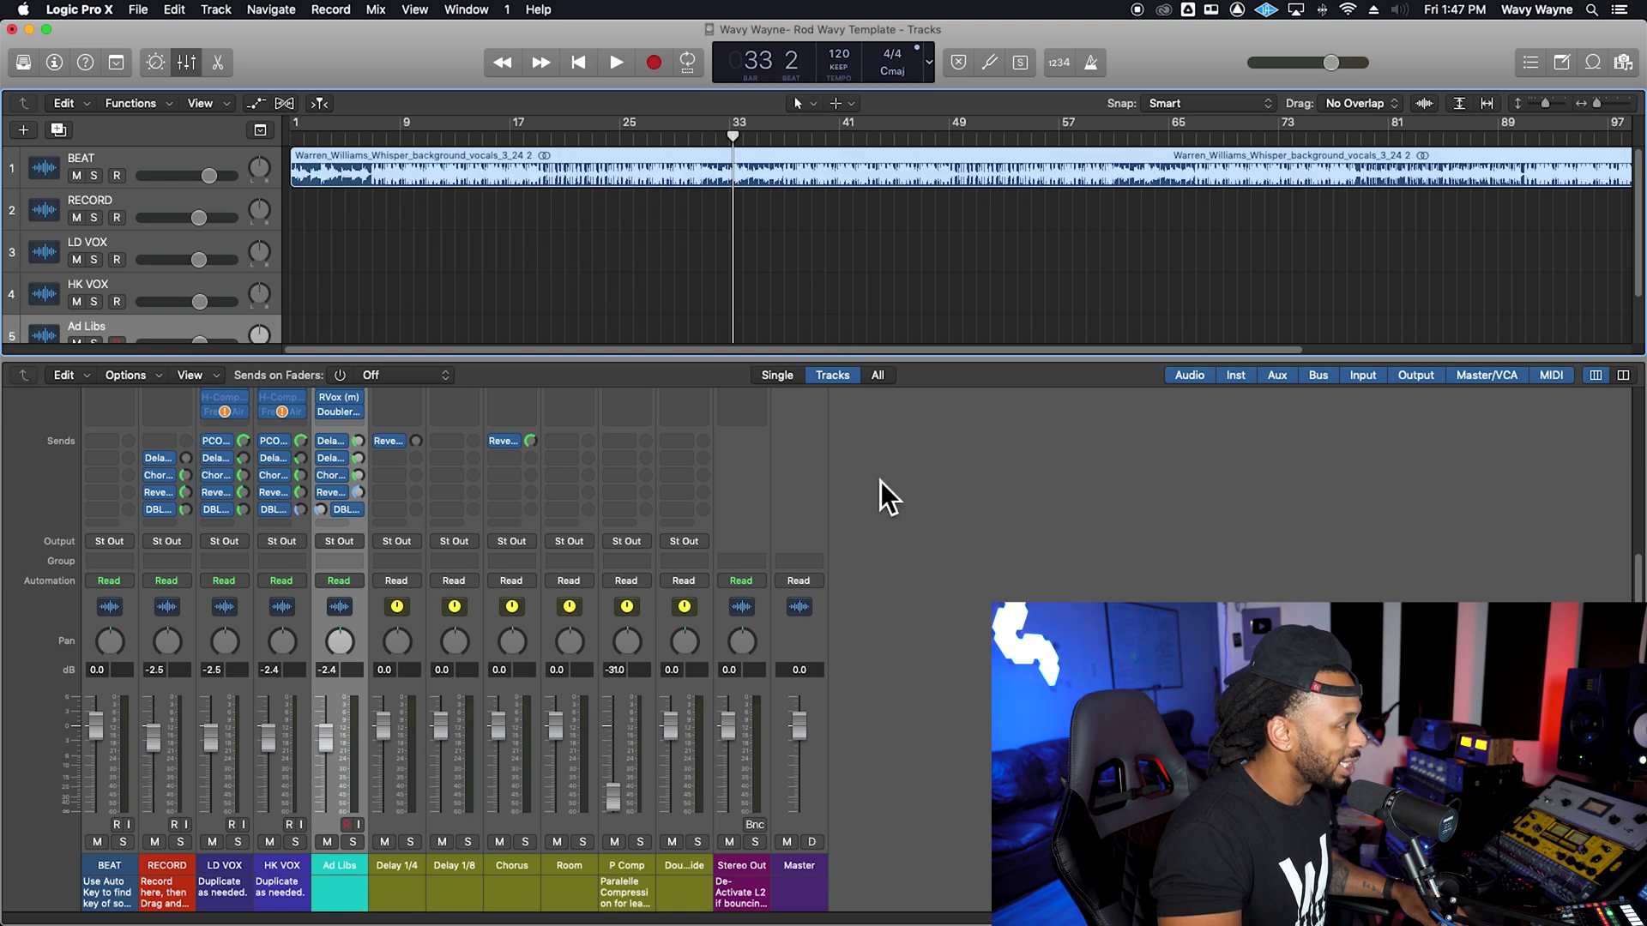
scroll(880, 481, "up", 8)
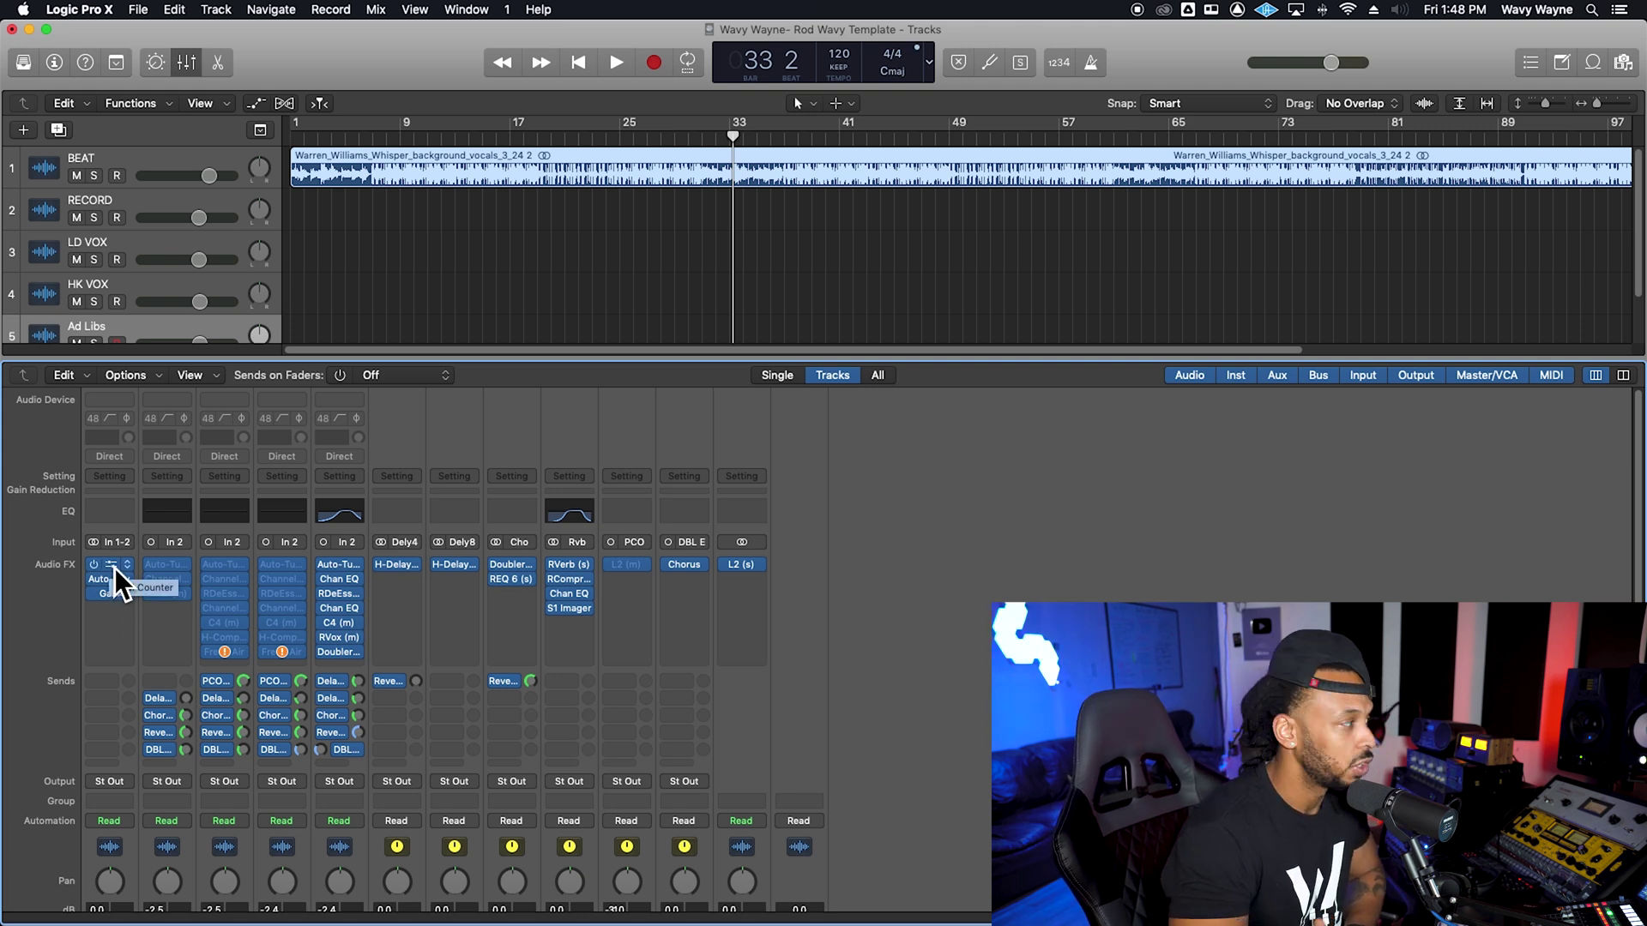
Open the BEAT track's BPM Counter plug-in and move its window clear of the track list
left_click(115, 568)
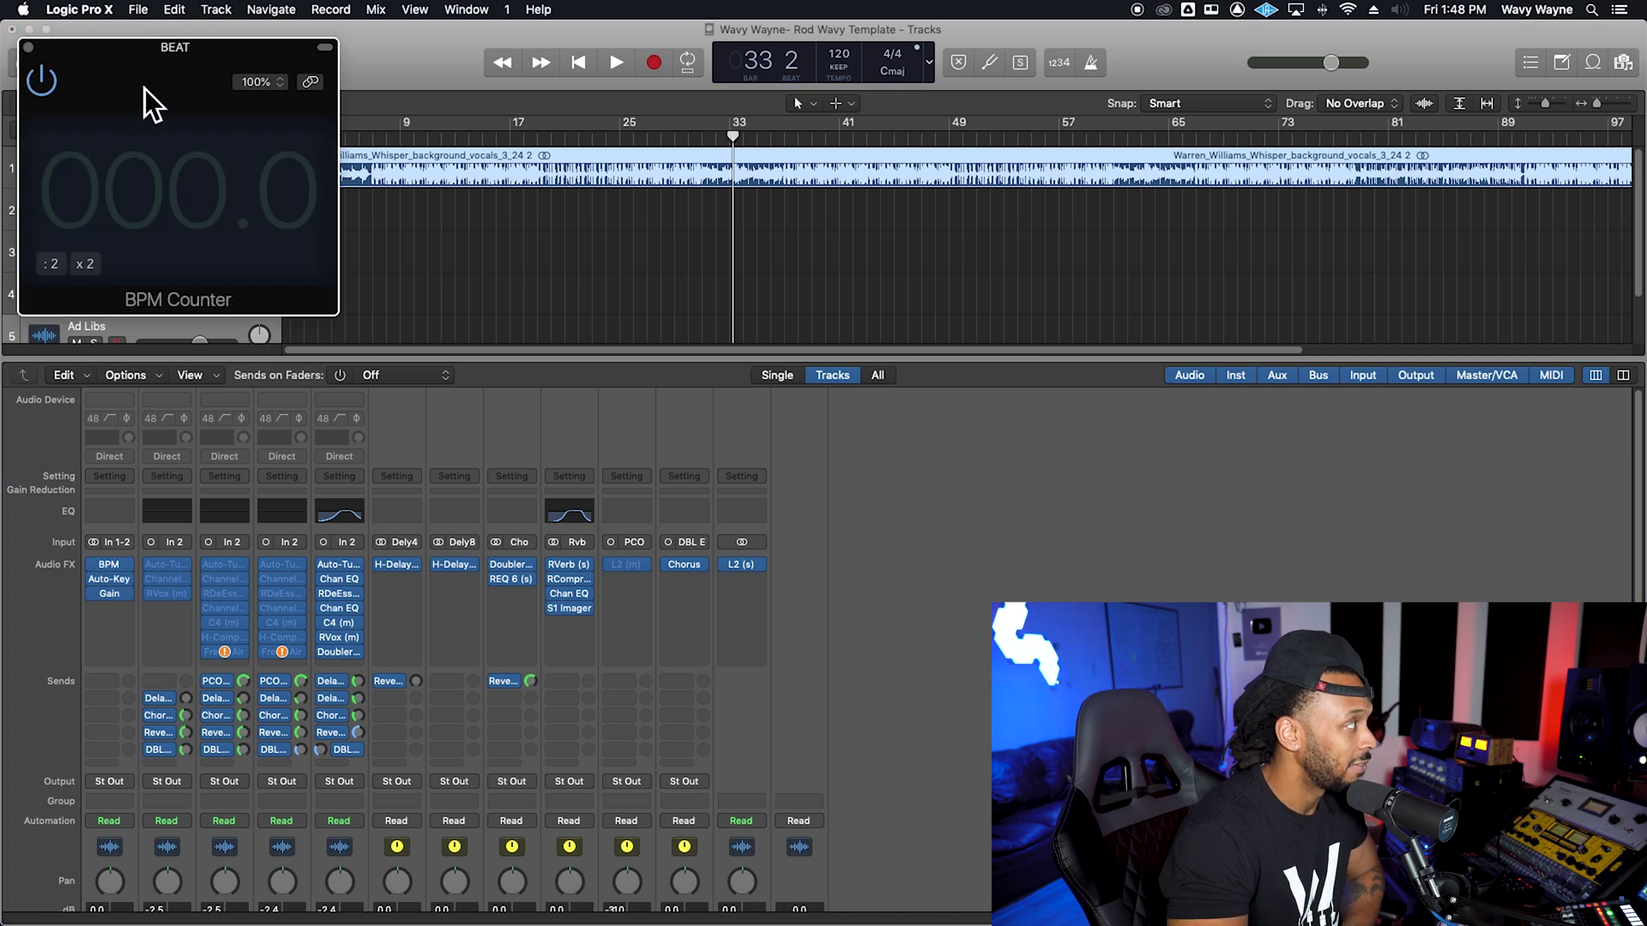
left_click_drag(152, 78, 811, 512)
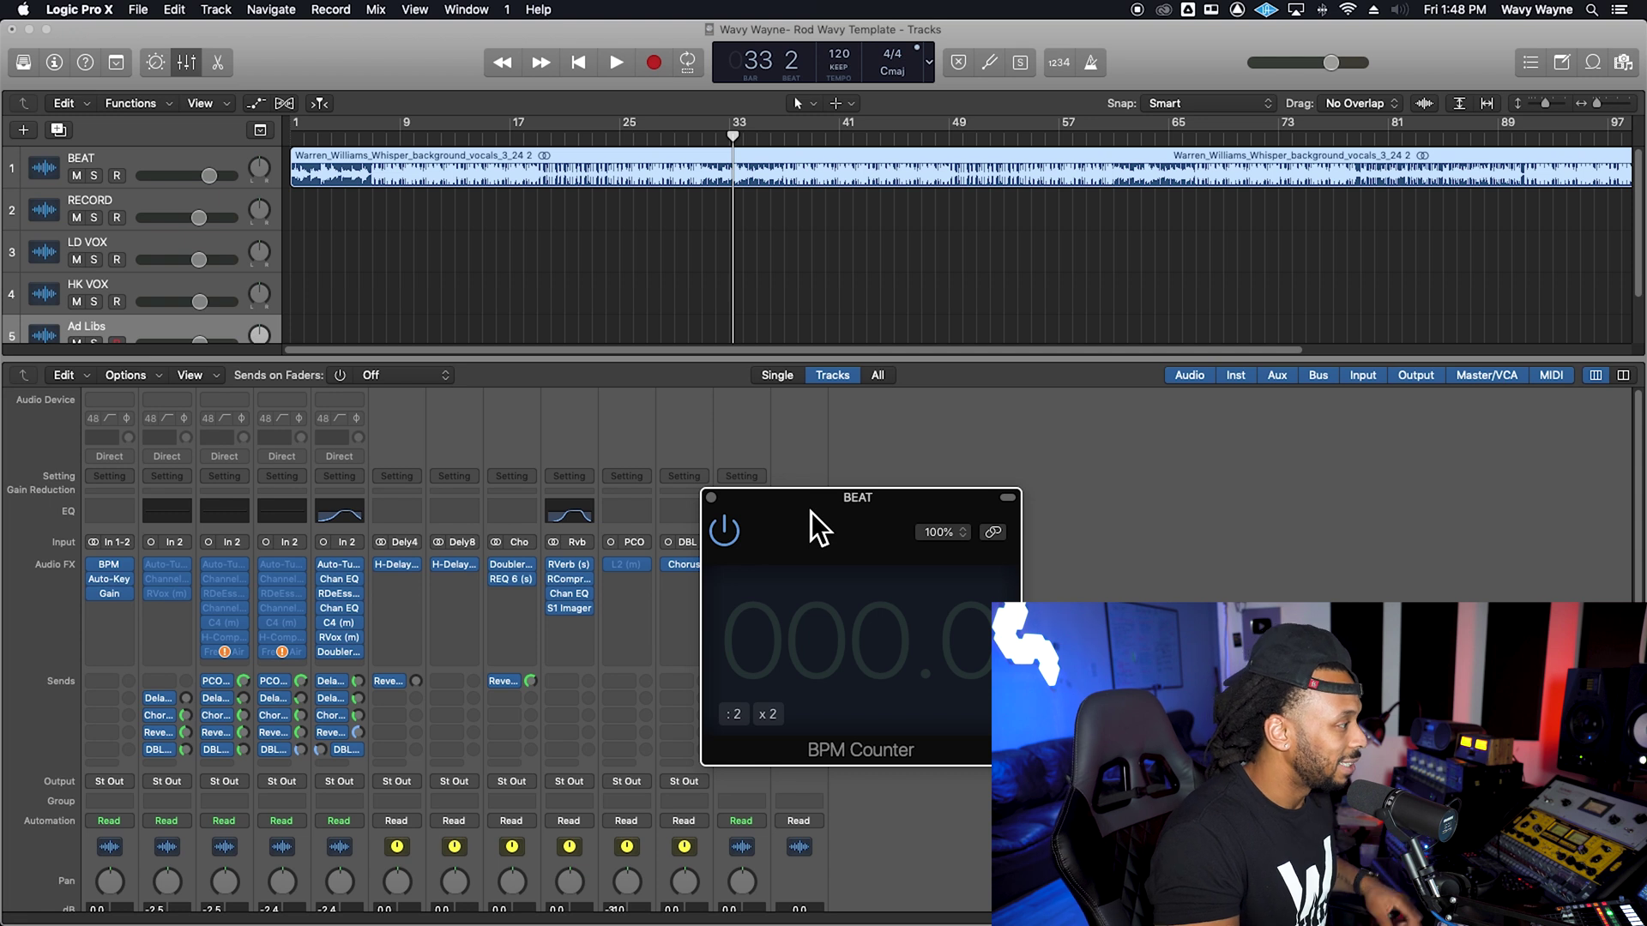
left_click_drag(831, 503, 842, 477)
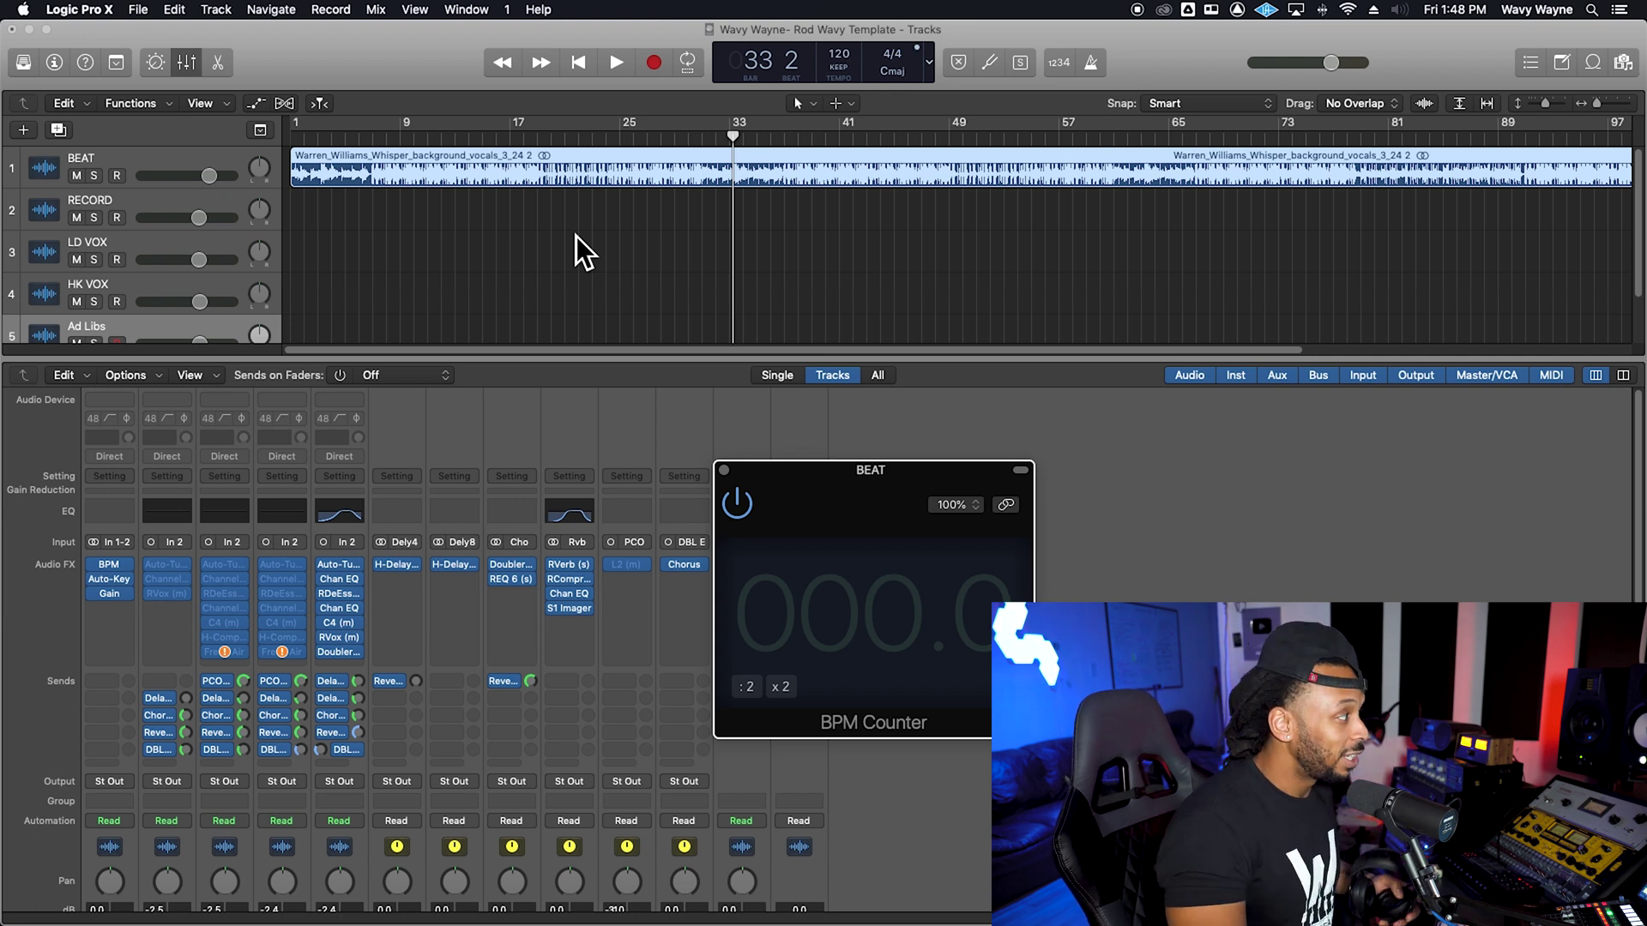
Turn cycle looping off and put the playhead back at bar 6
left_click(386, 127)
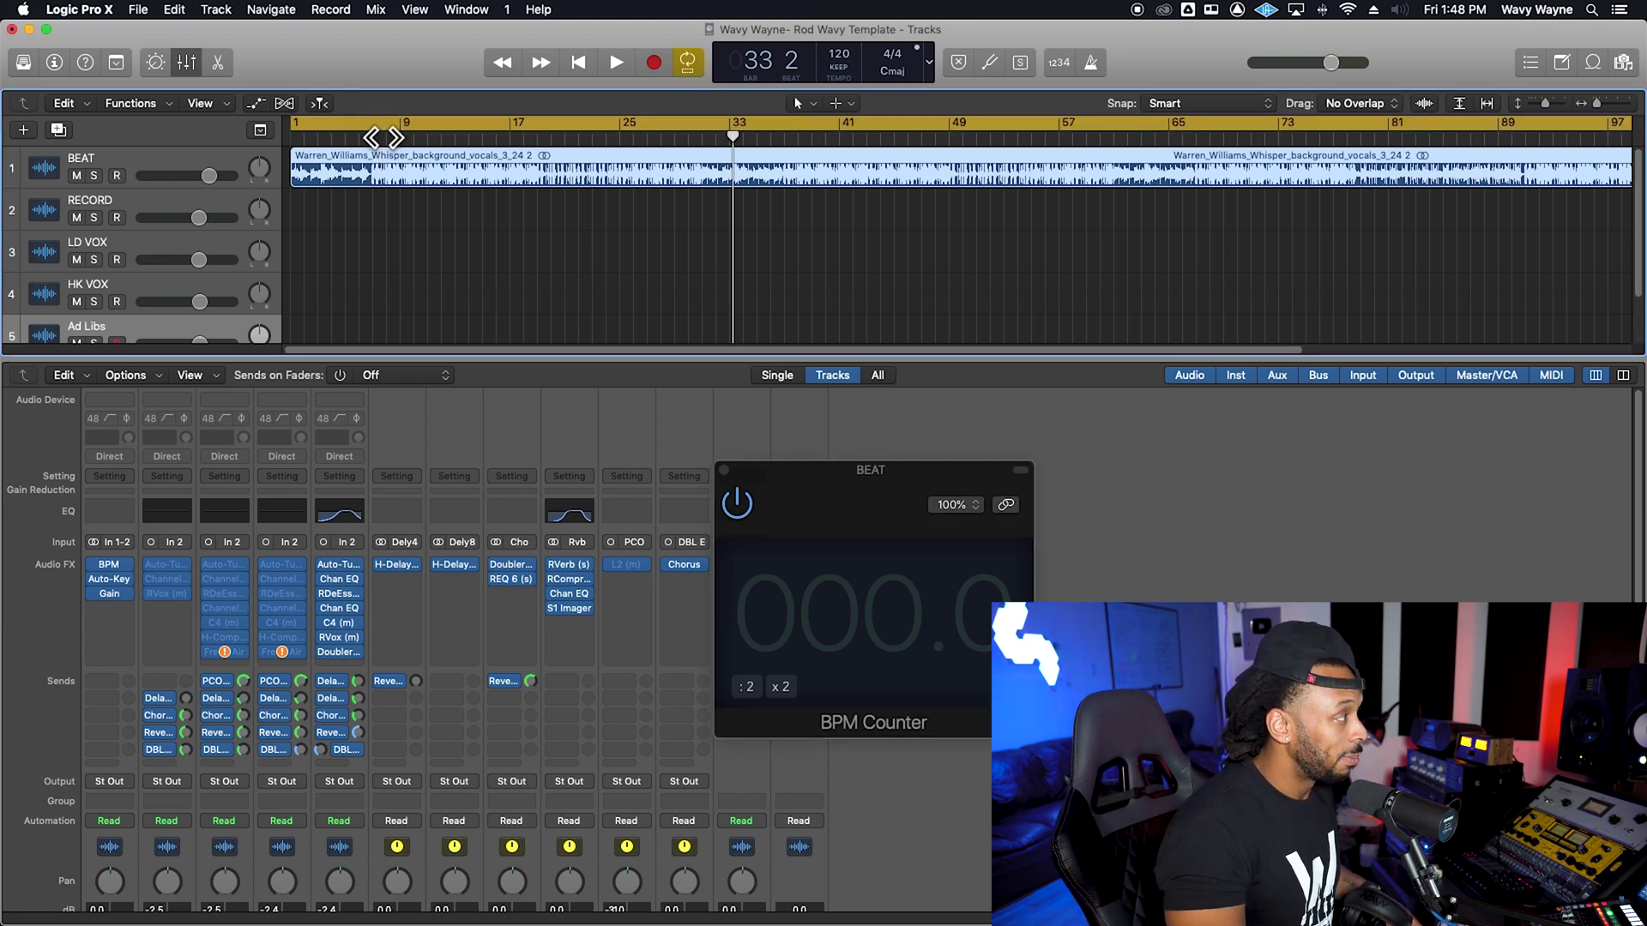
left_click(378, 129)
left_click(373, 139)
left_click_drag(369, 140, 358, 140)
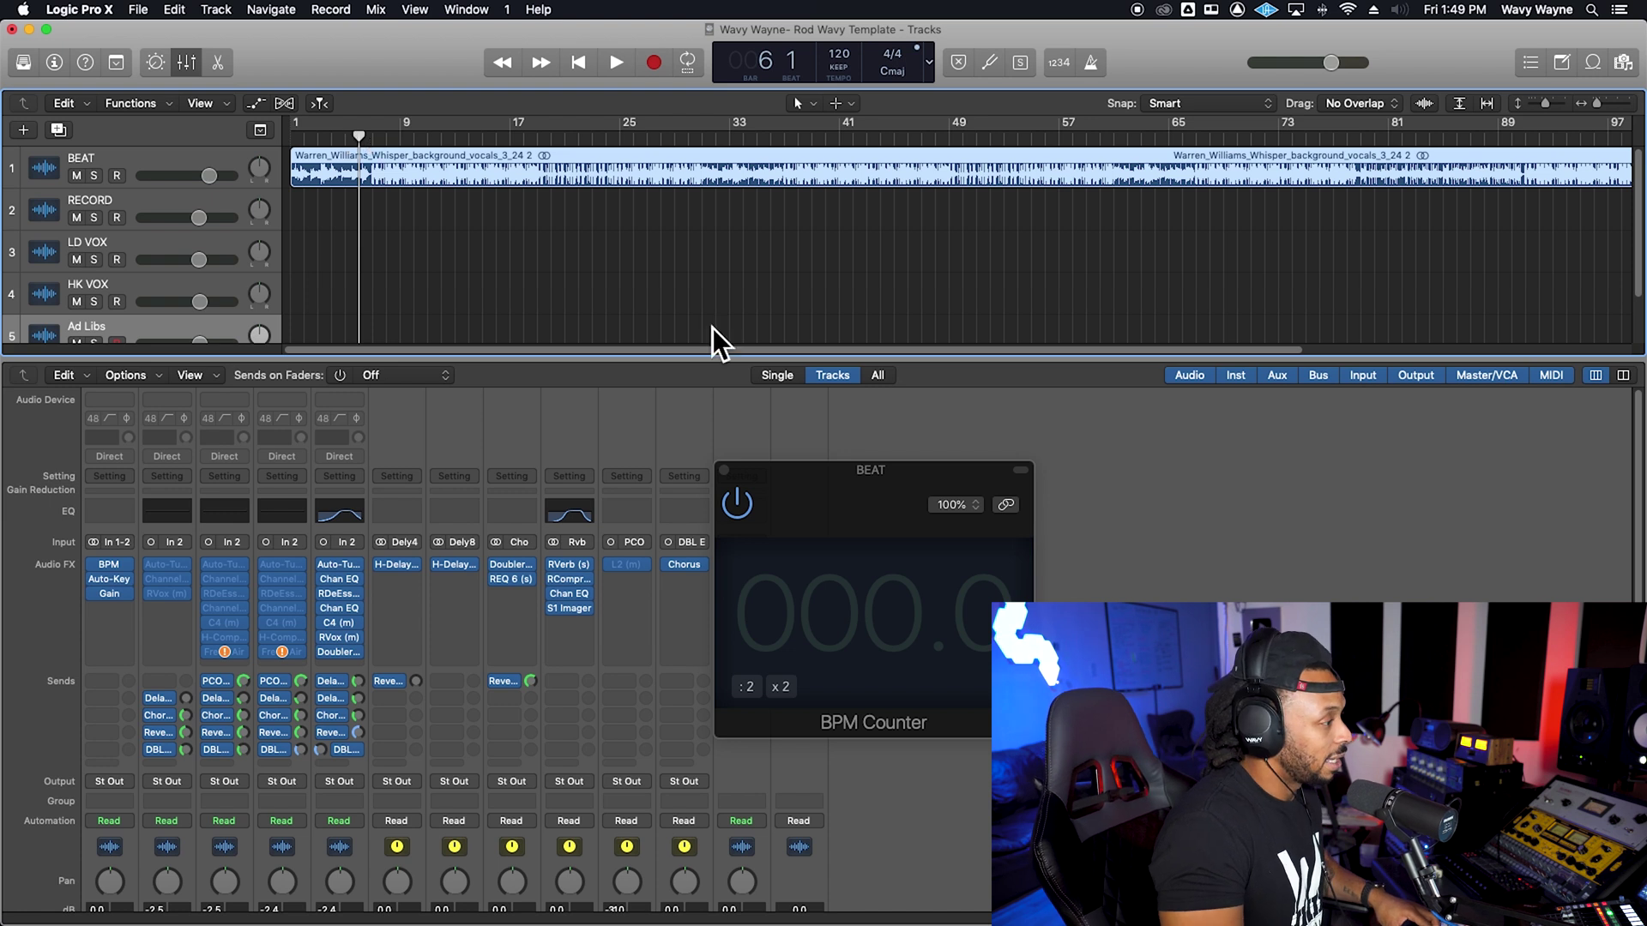
Play the beat until the BPM Counter reads 80.0 BPM
left_click_drag(916, 481, 939, 477)
key("space")
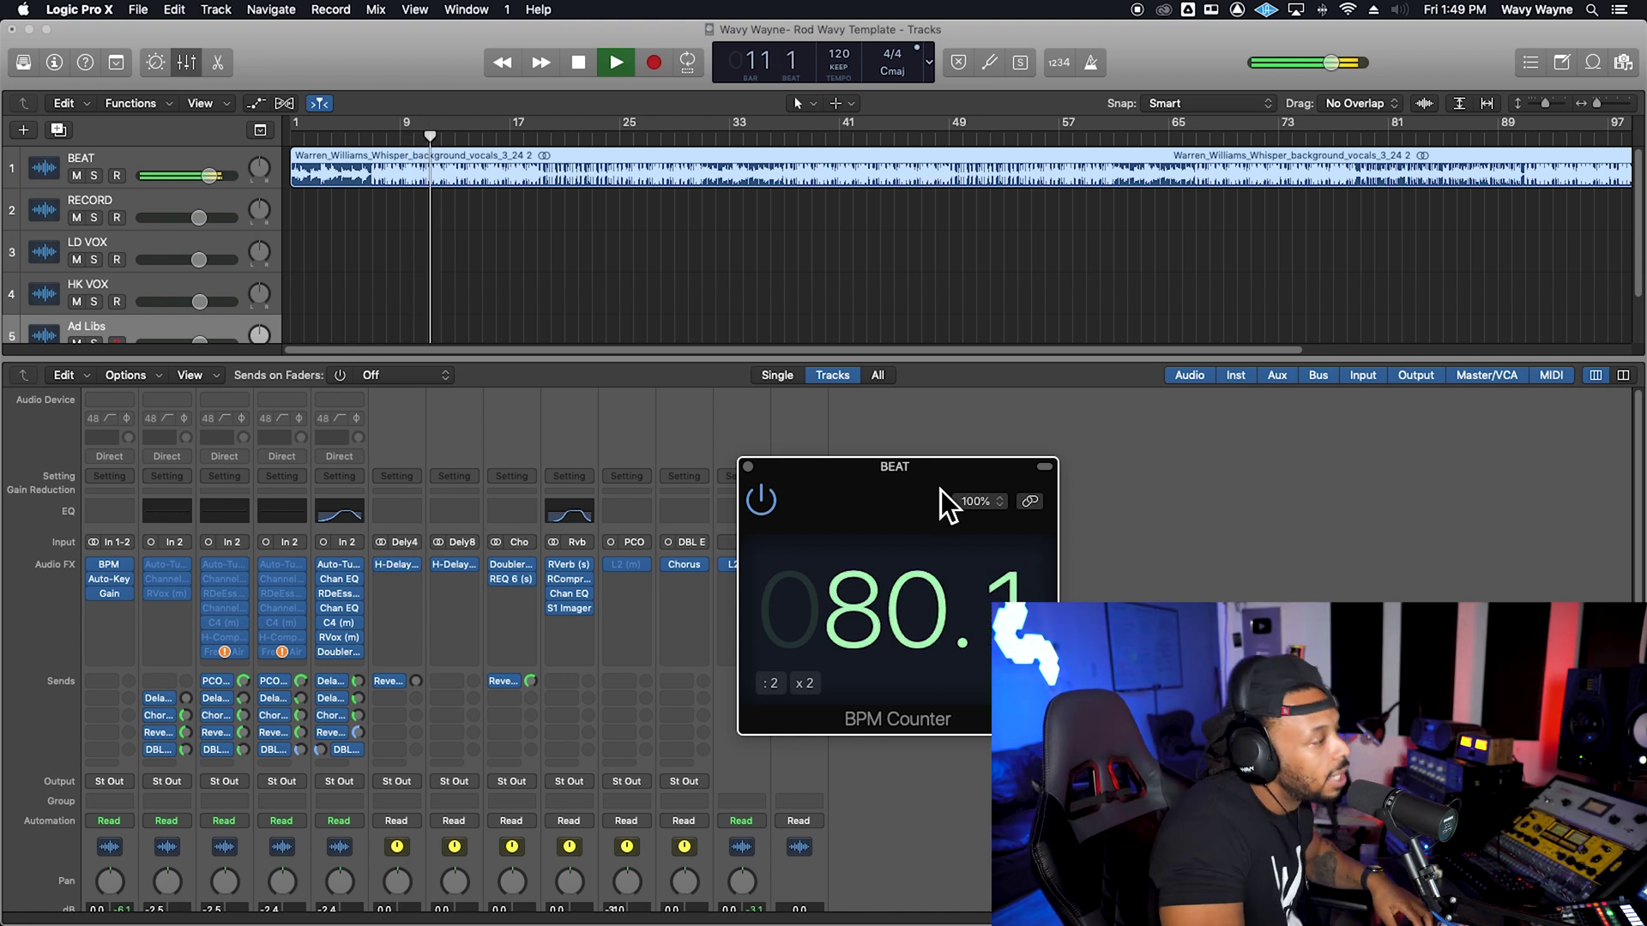
key("space")
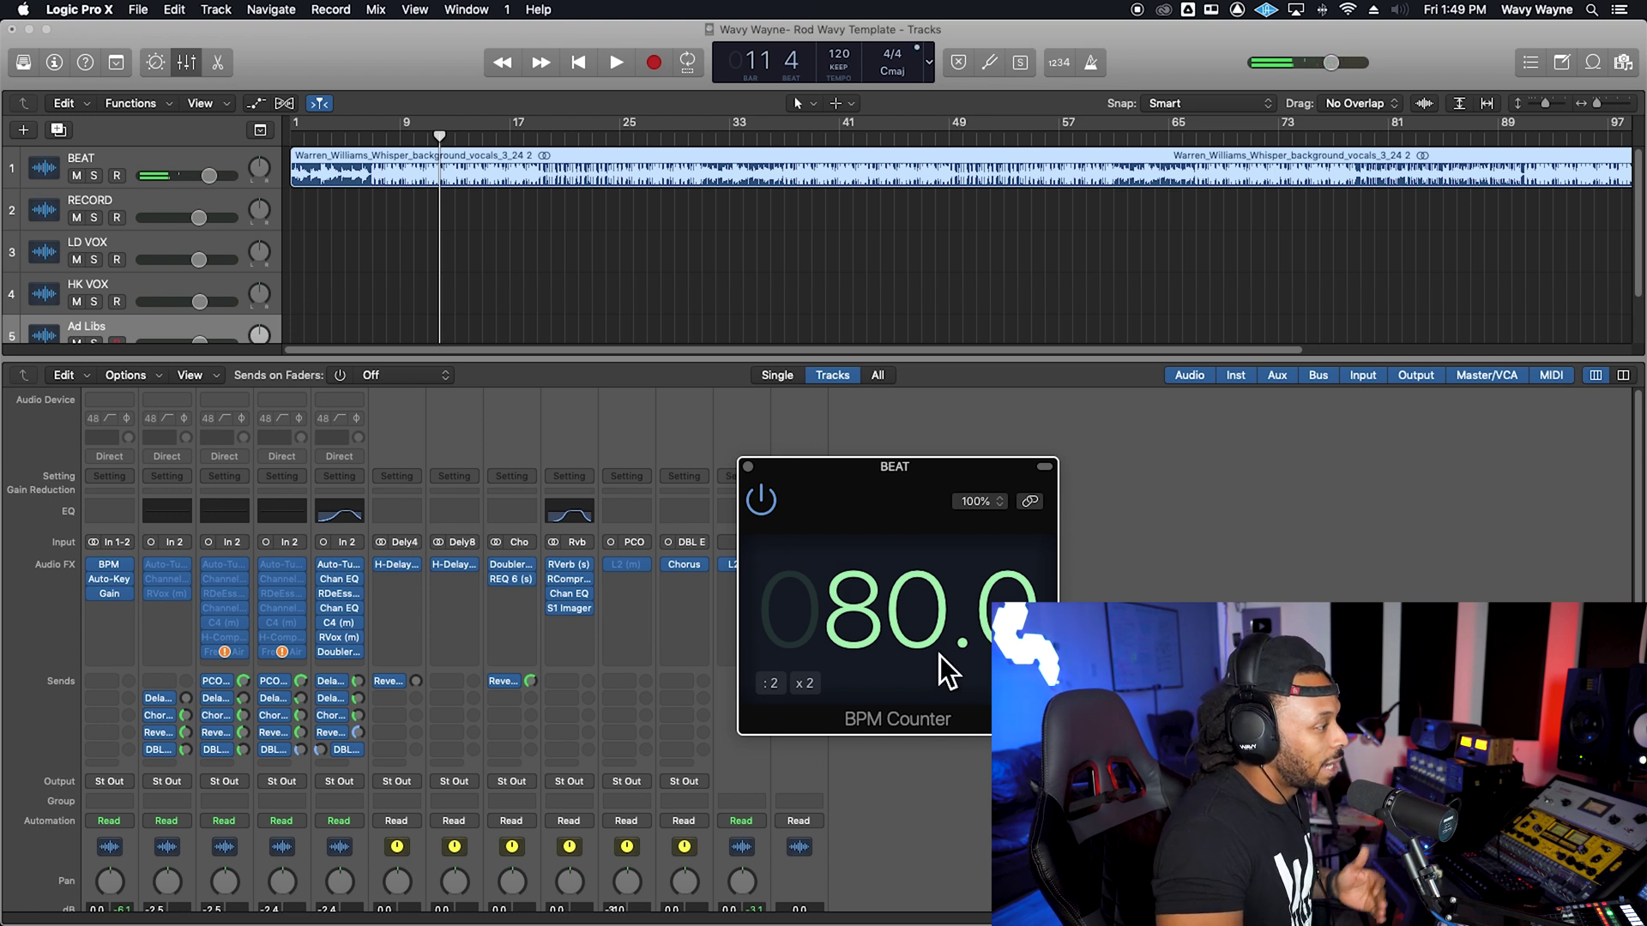
Set the project tempo to 80, check it by playback, and close the BPM Counter
double_click(846, 57)
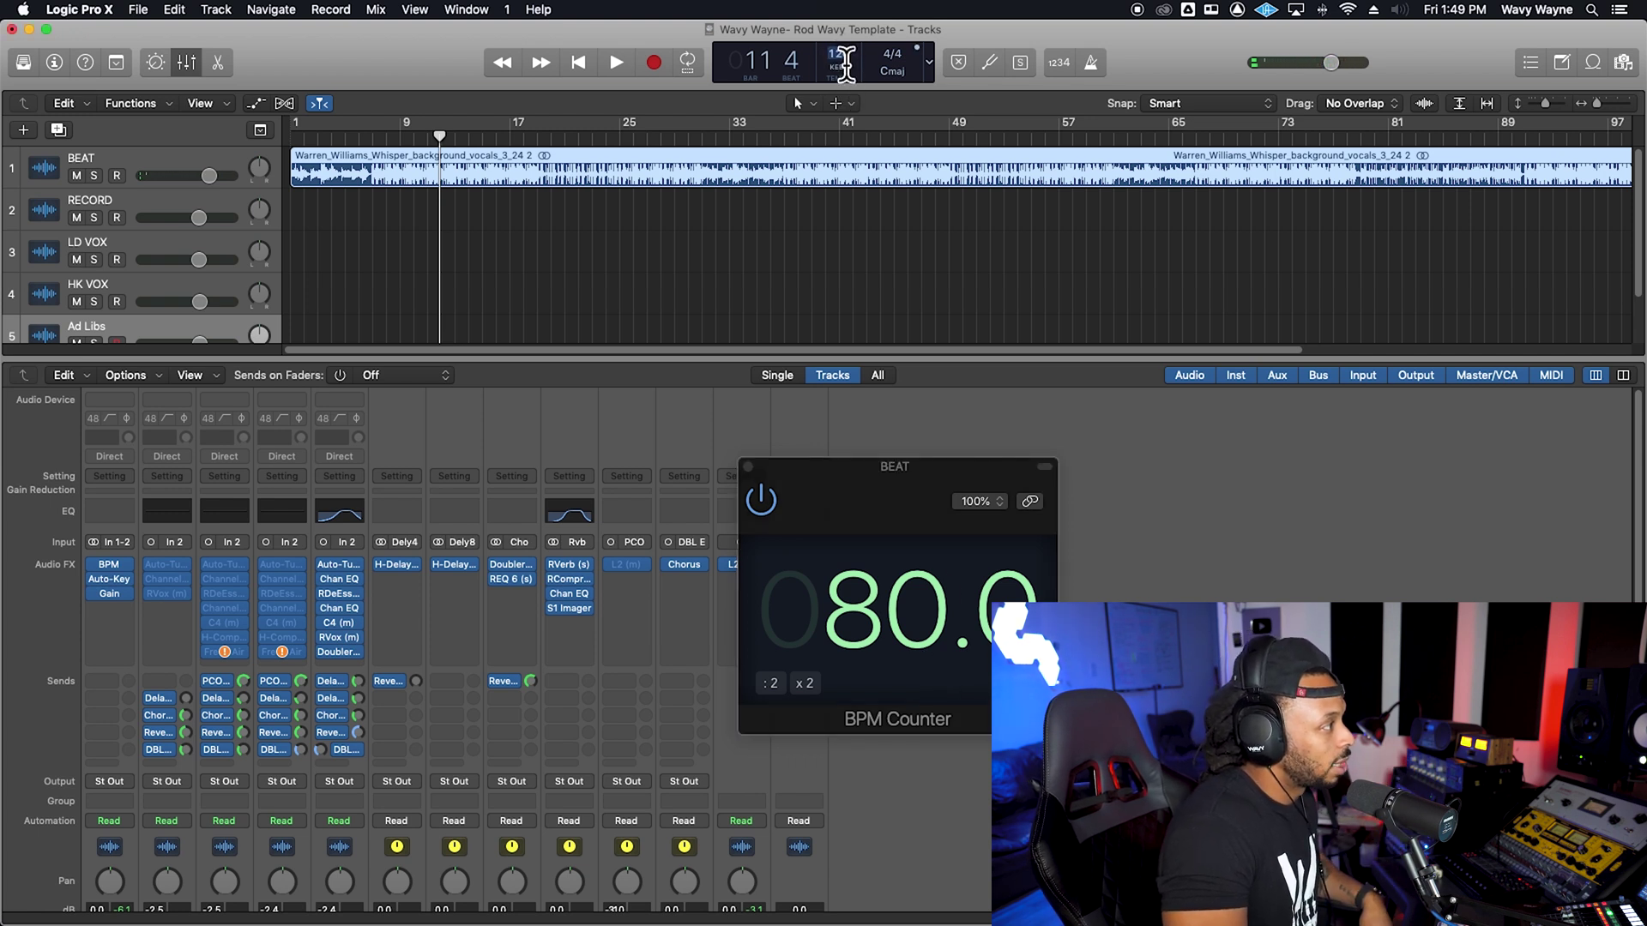
type("80")
key("Return")
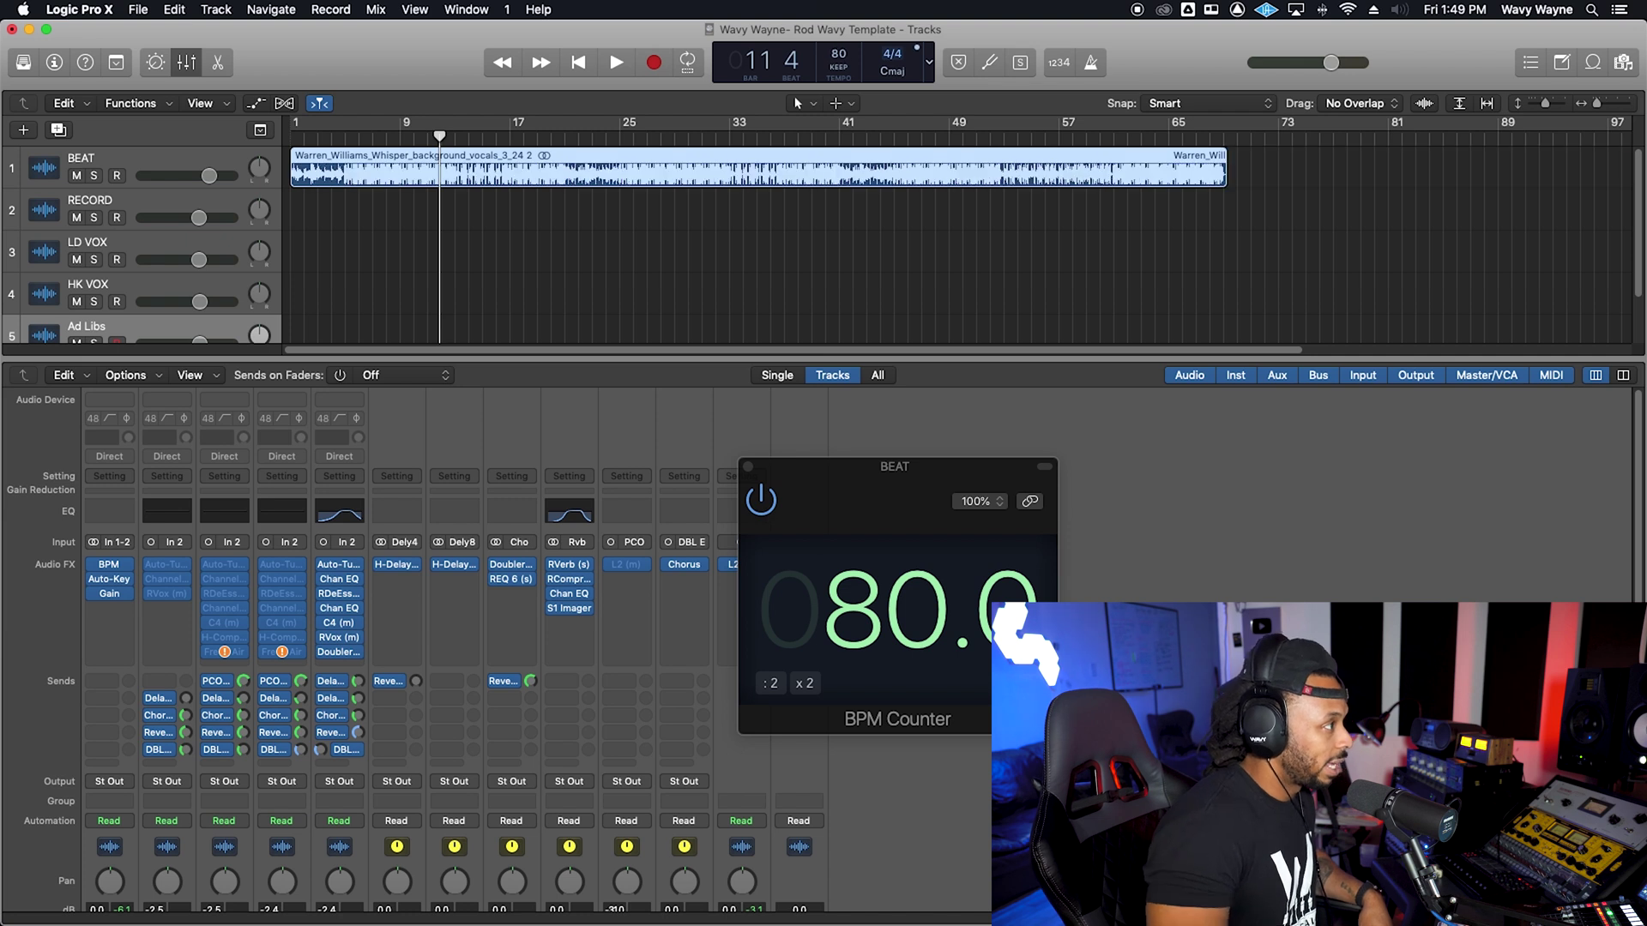
key("space")
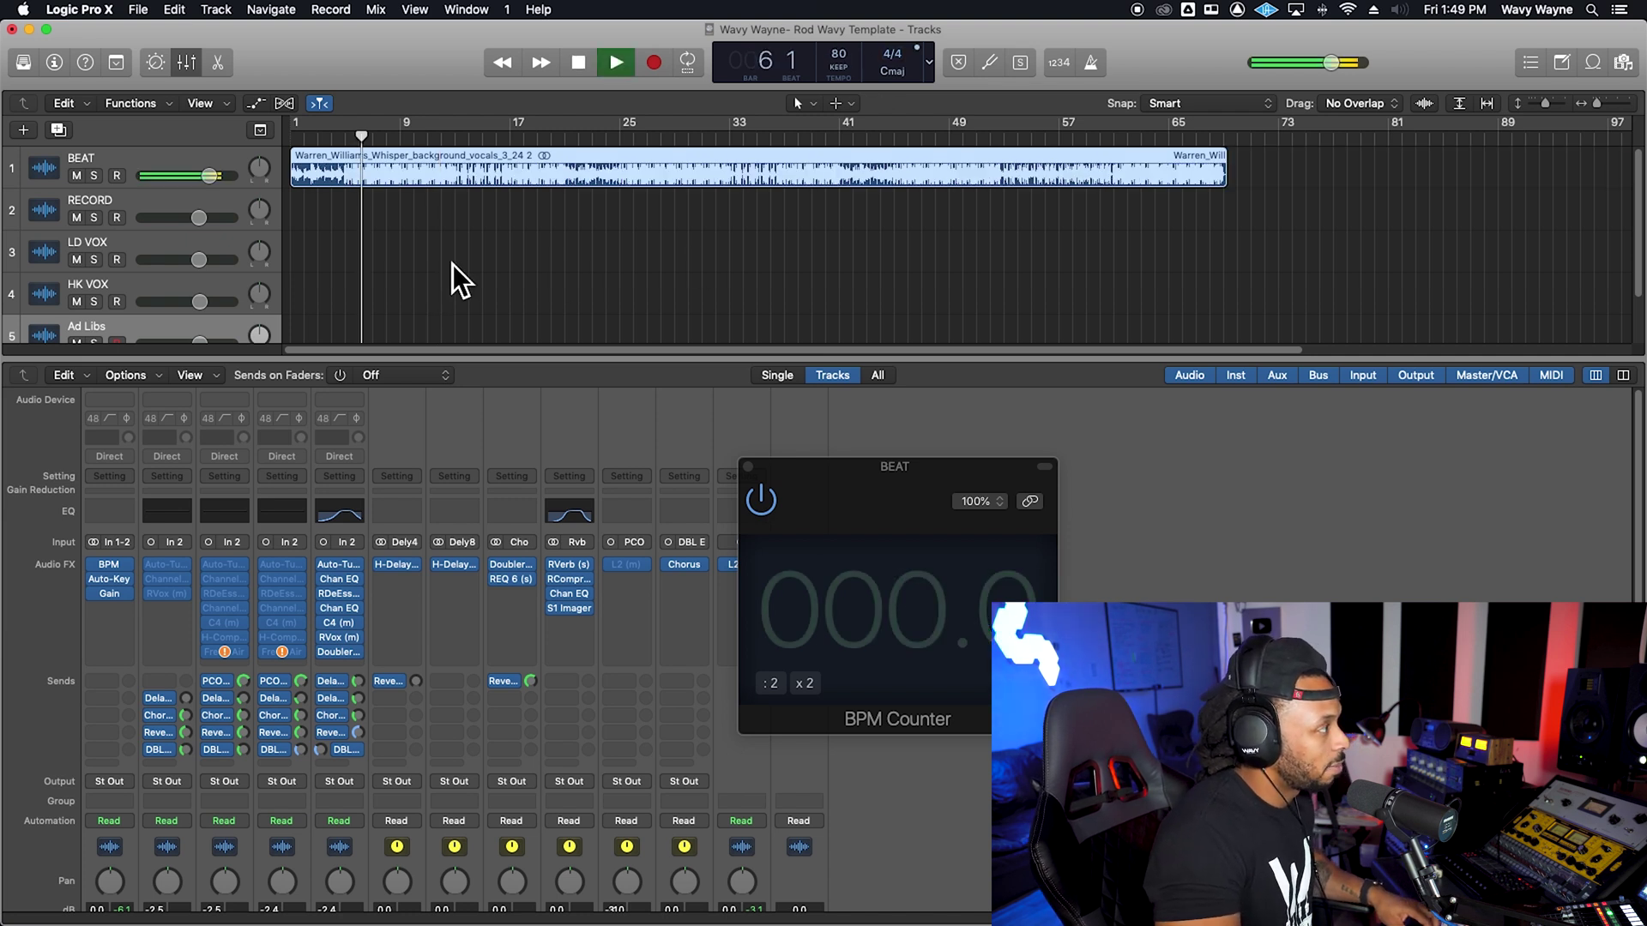
key("space")
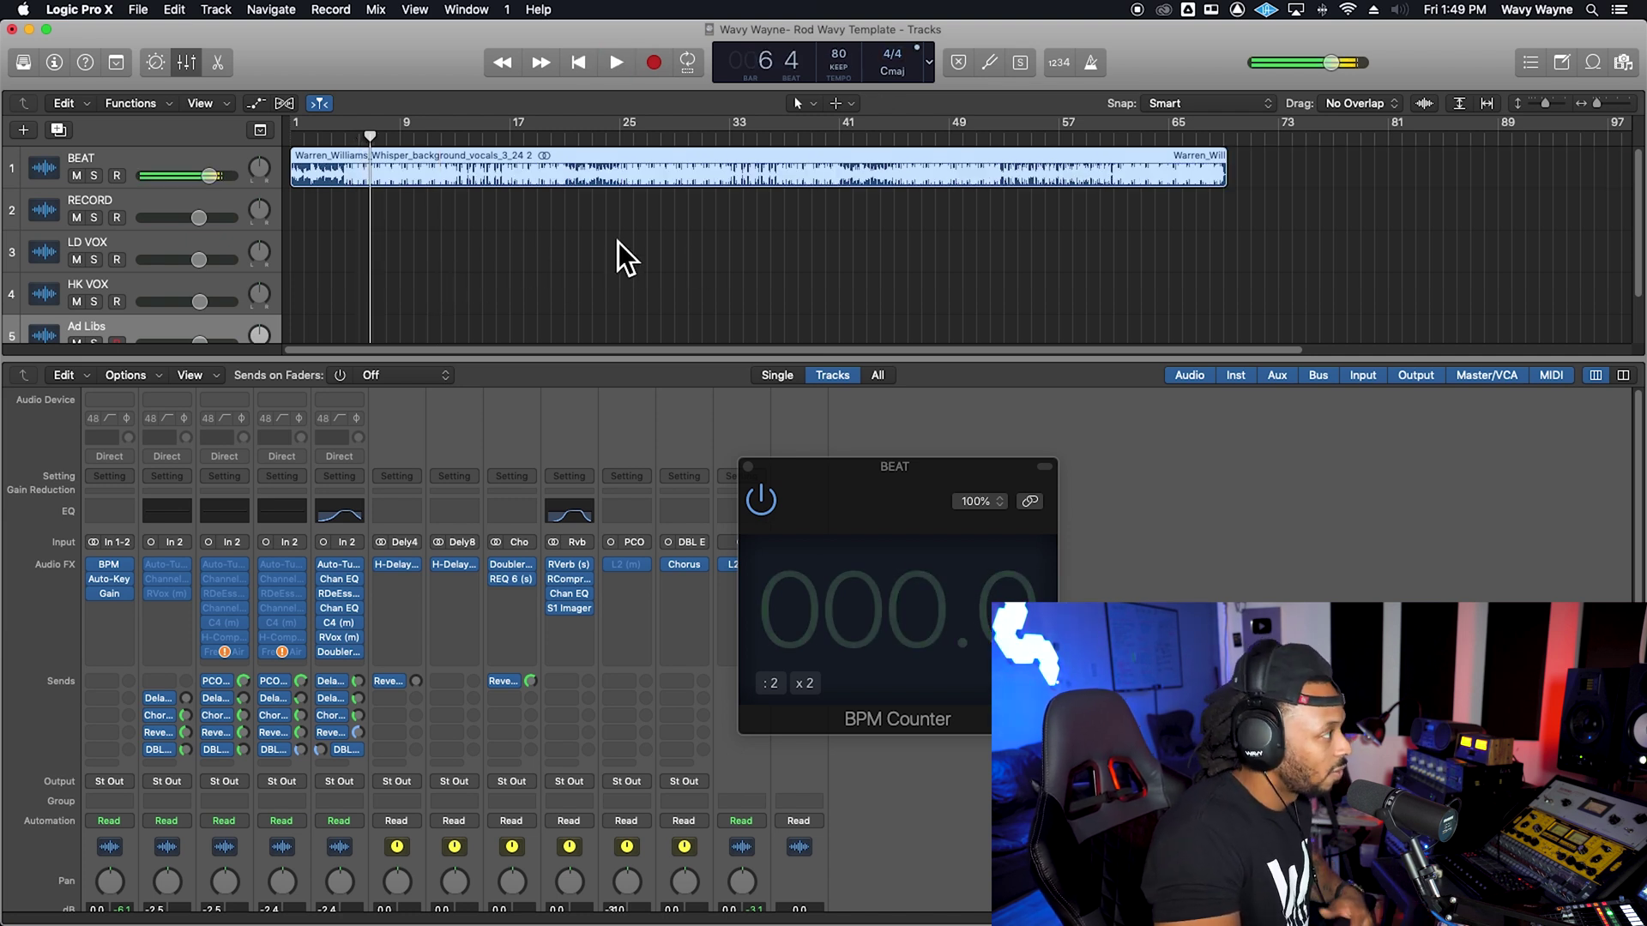
left_click_drag(873, 493, 928, 490)
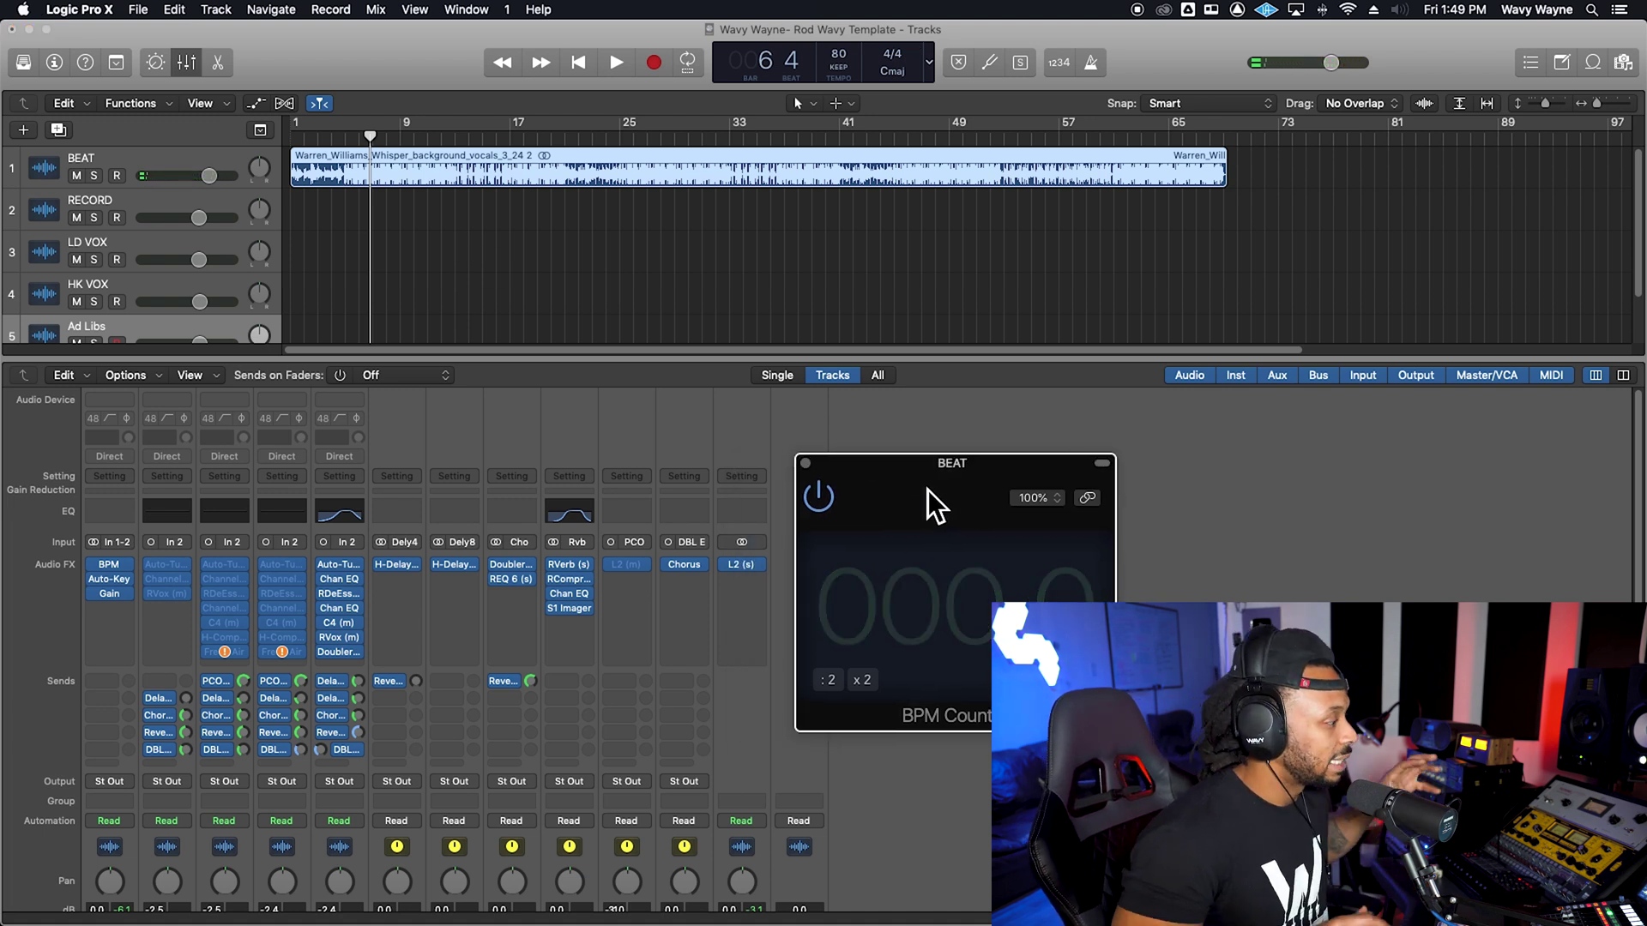
left_click(807, 465)
Open the BEAT track's Auto-Key and re-detect the song's key as G Major
scroll(455, 643, "down", 5)
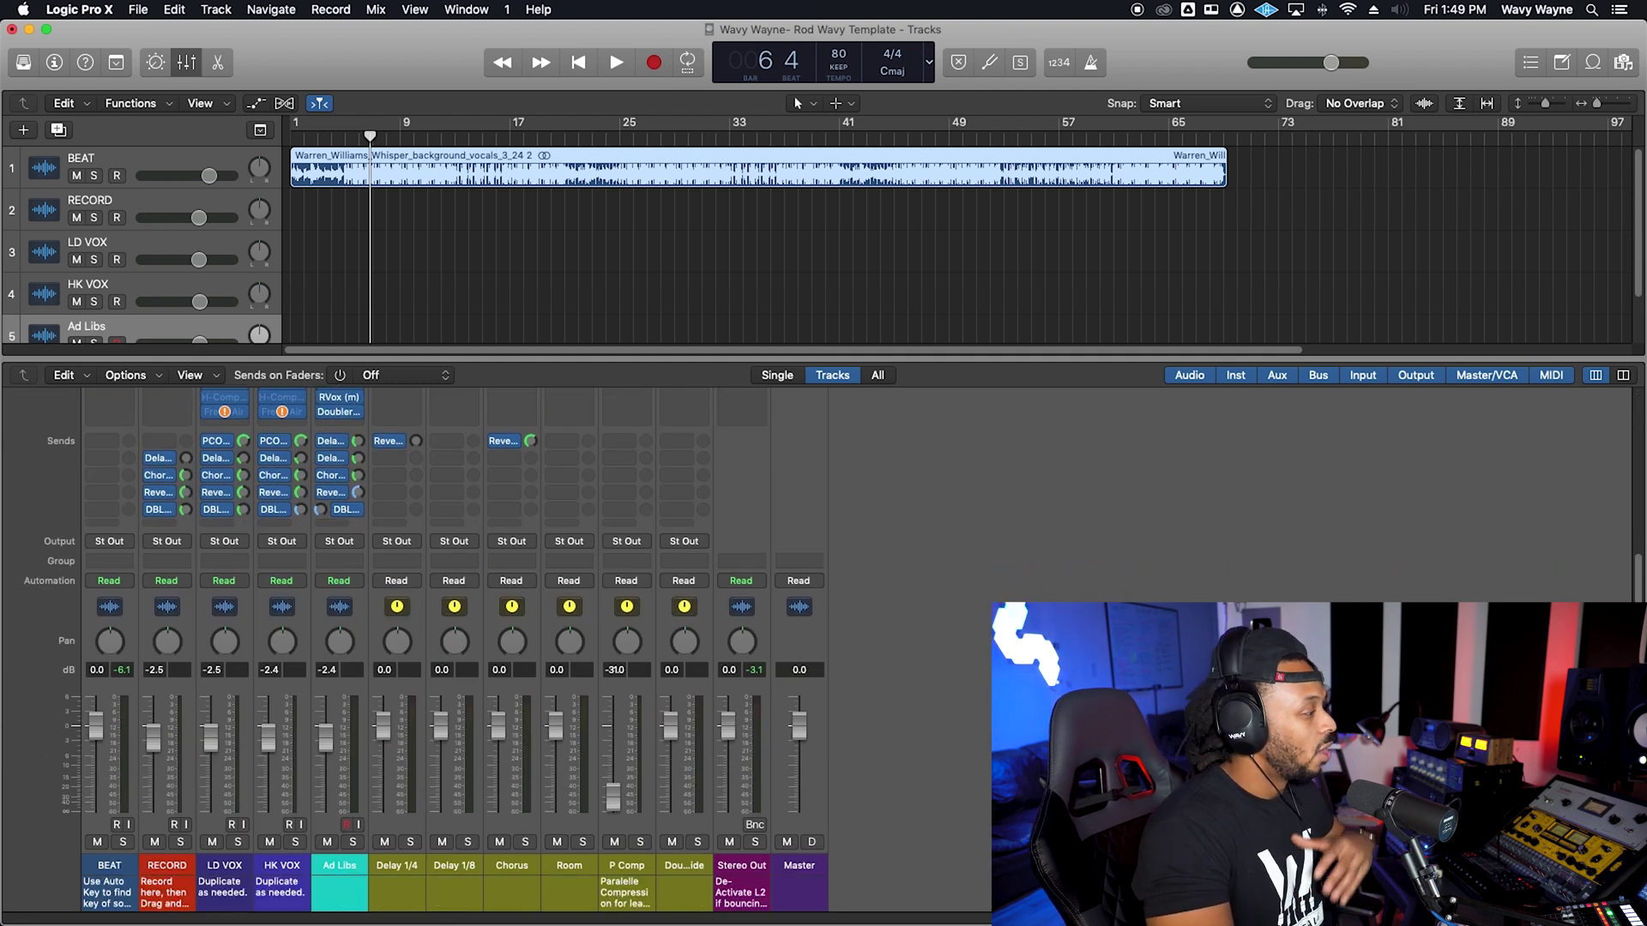
scroll(455, 643, "up", 5)
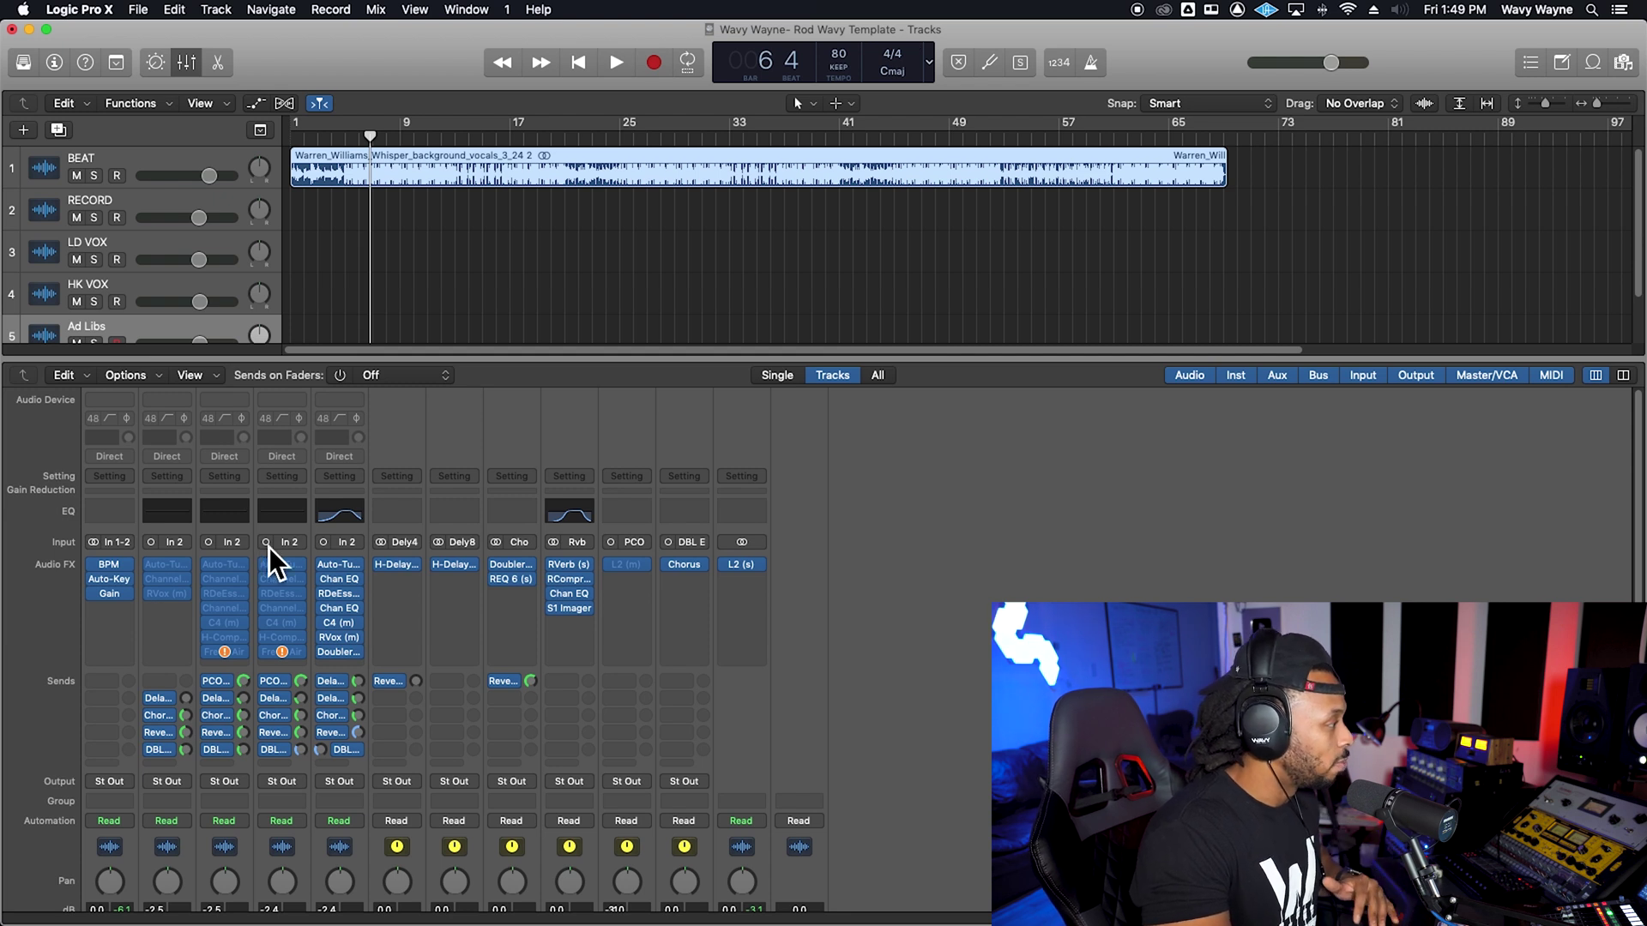
left_click(117, 587)
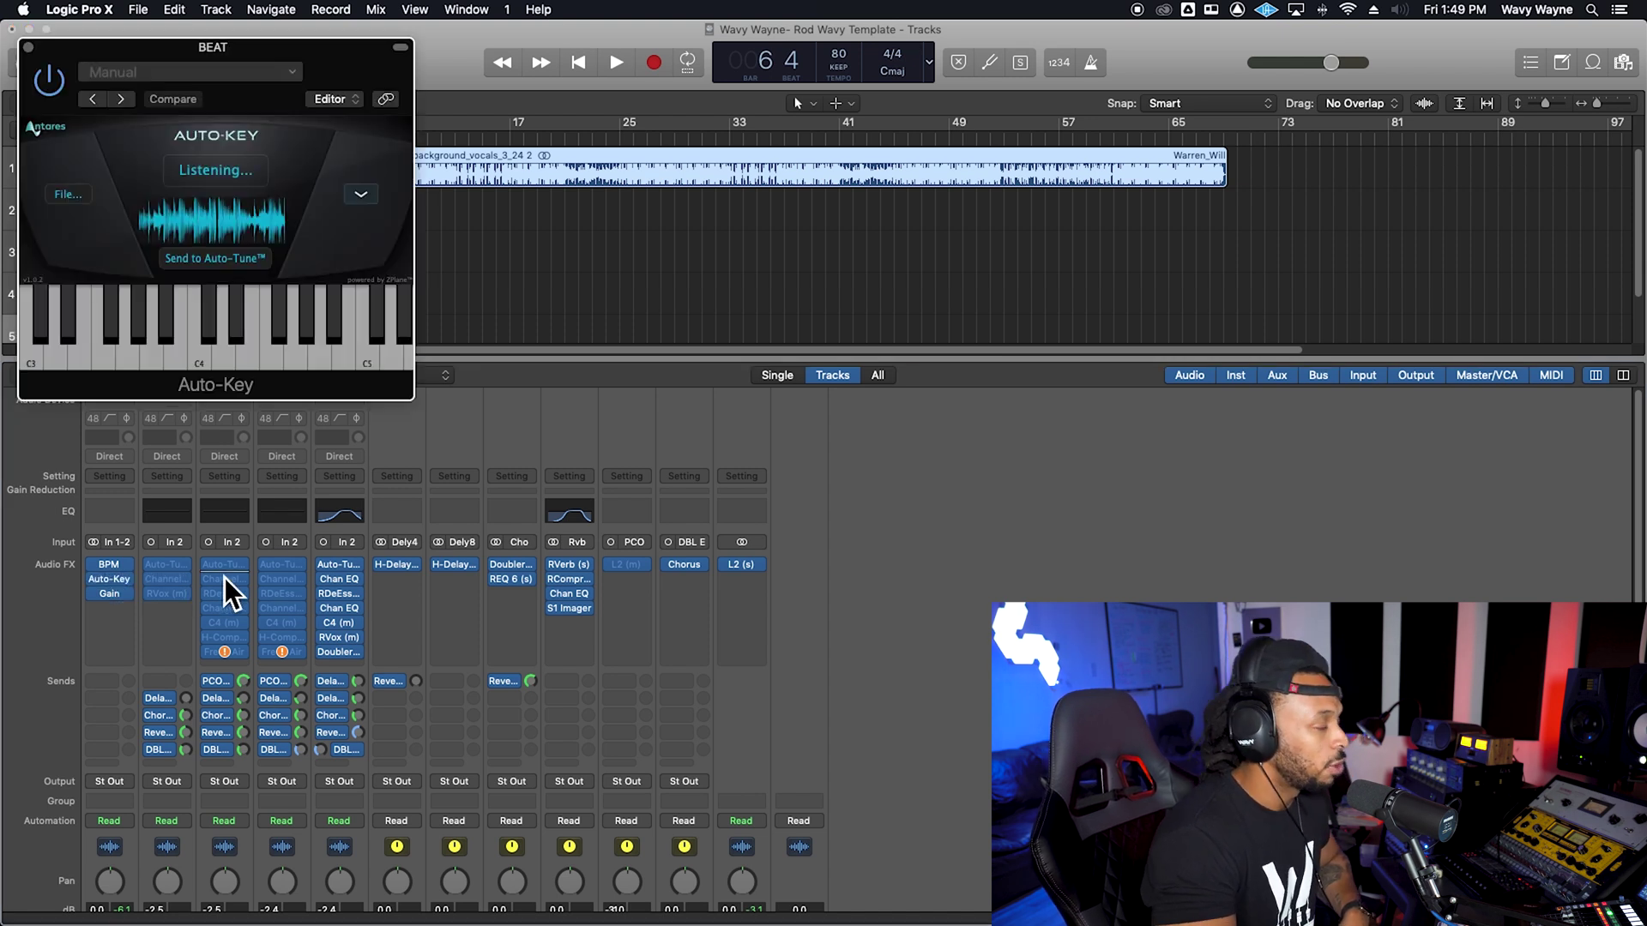
left_click_drag(355, 65, 935, 270)
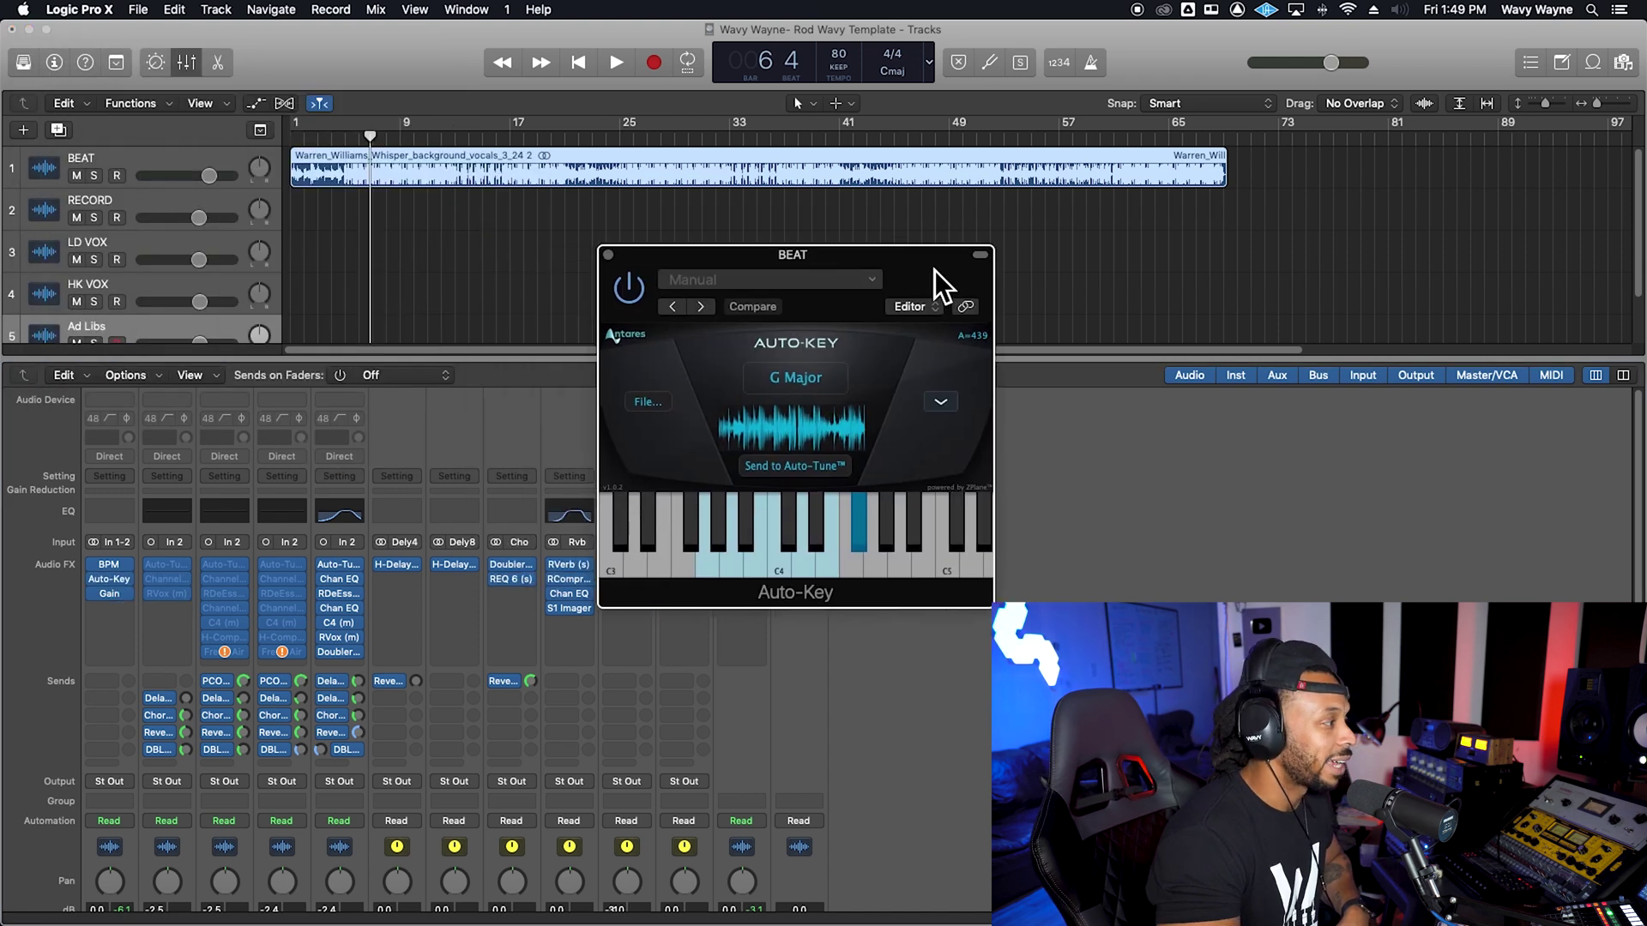
left_click(352, 137)
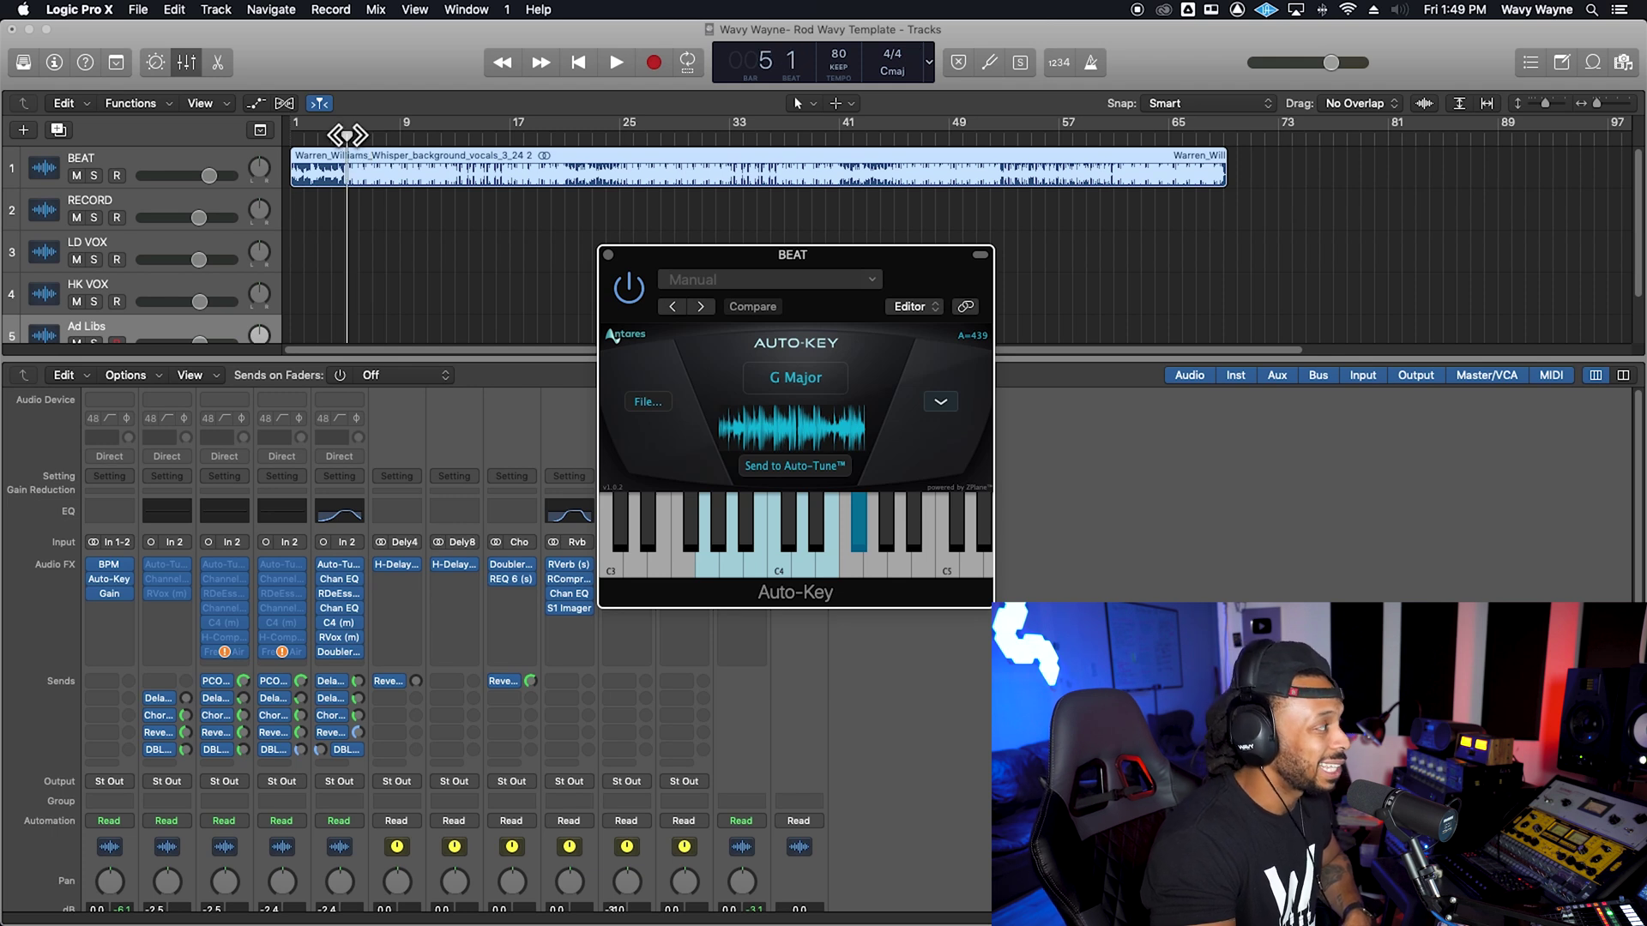
left_click(781, 377)
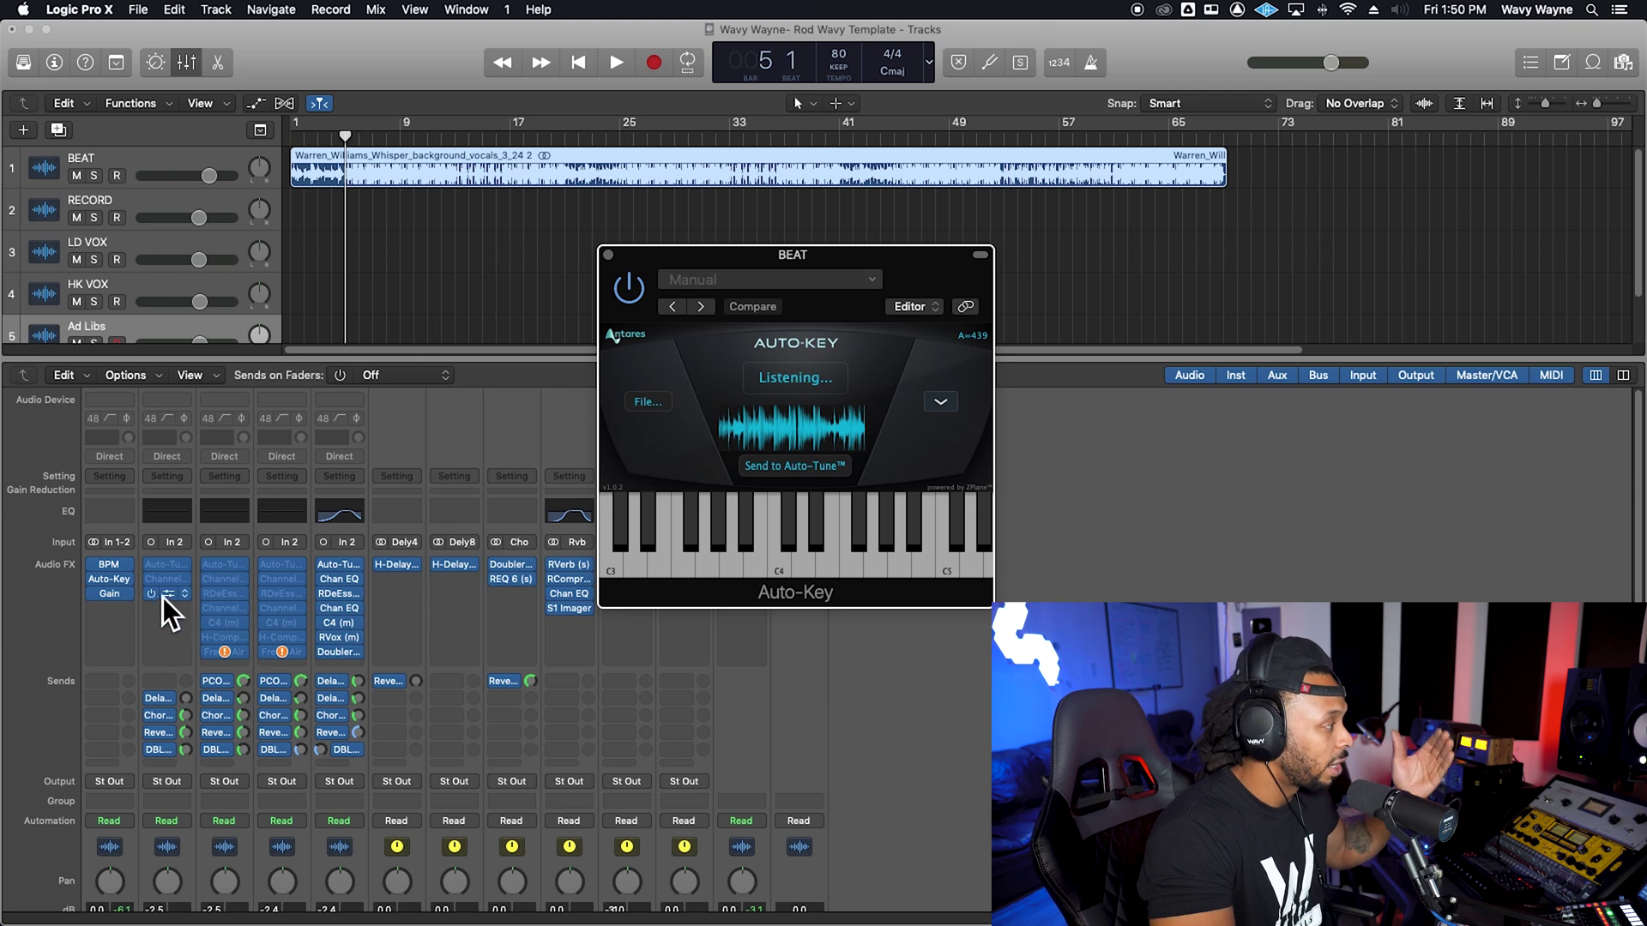
Activate the RECORD channel's plug-ins and dismiss the loading notice
left_click(171, 577)
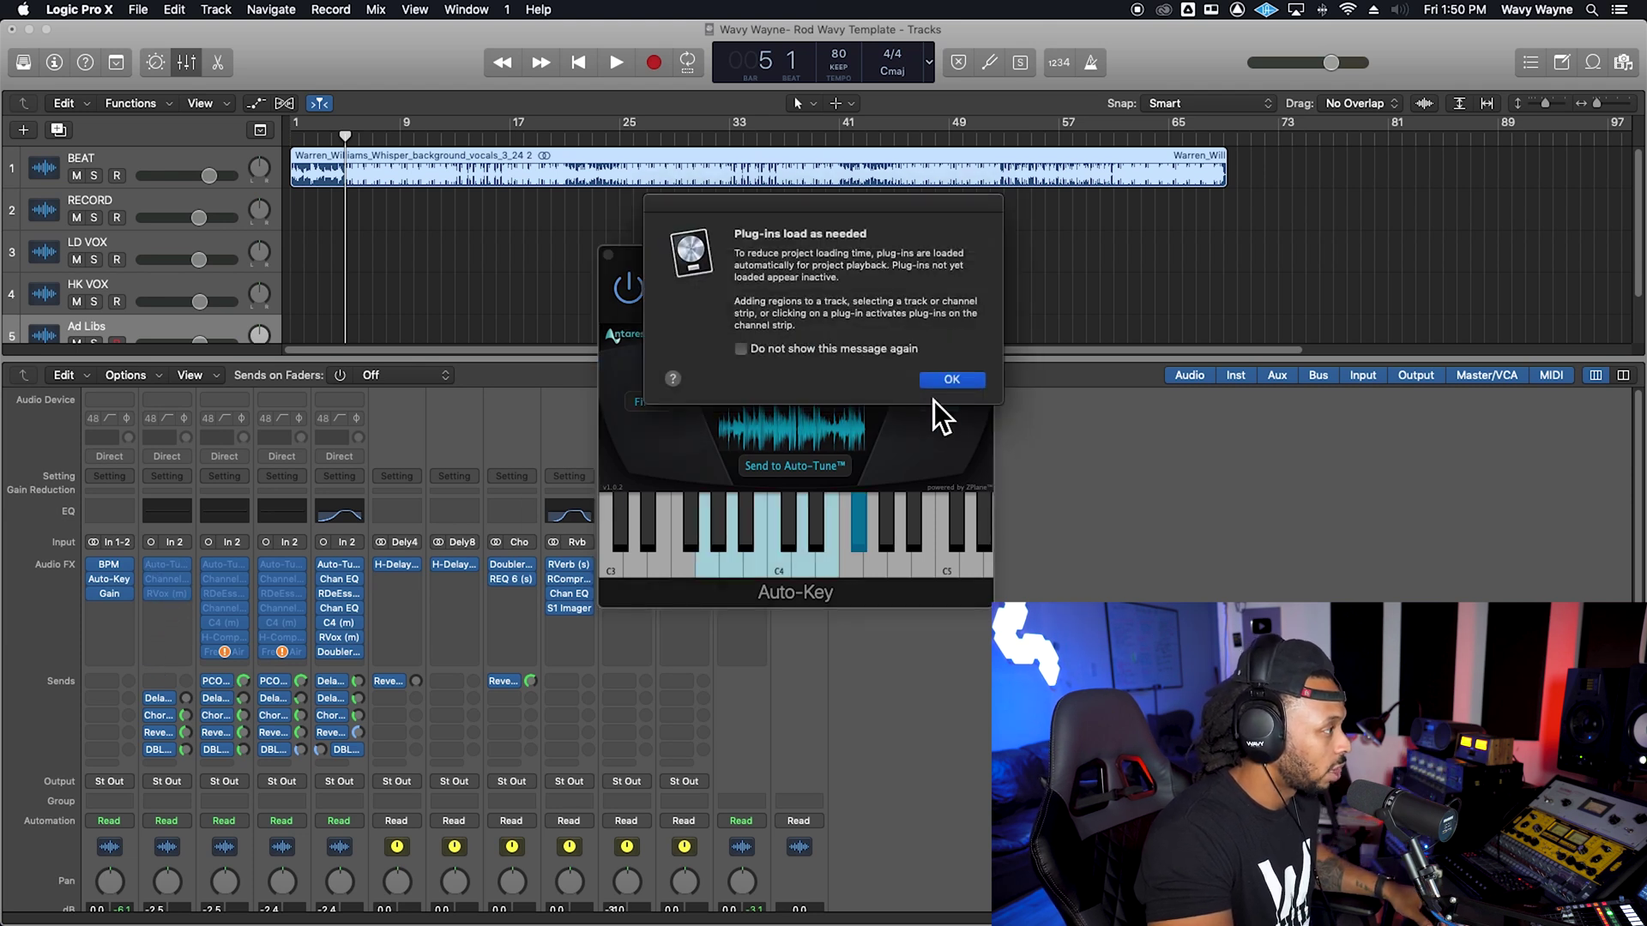
left_click(954, 384)
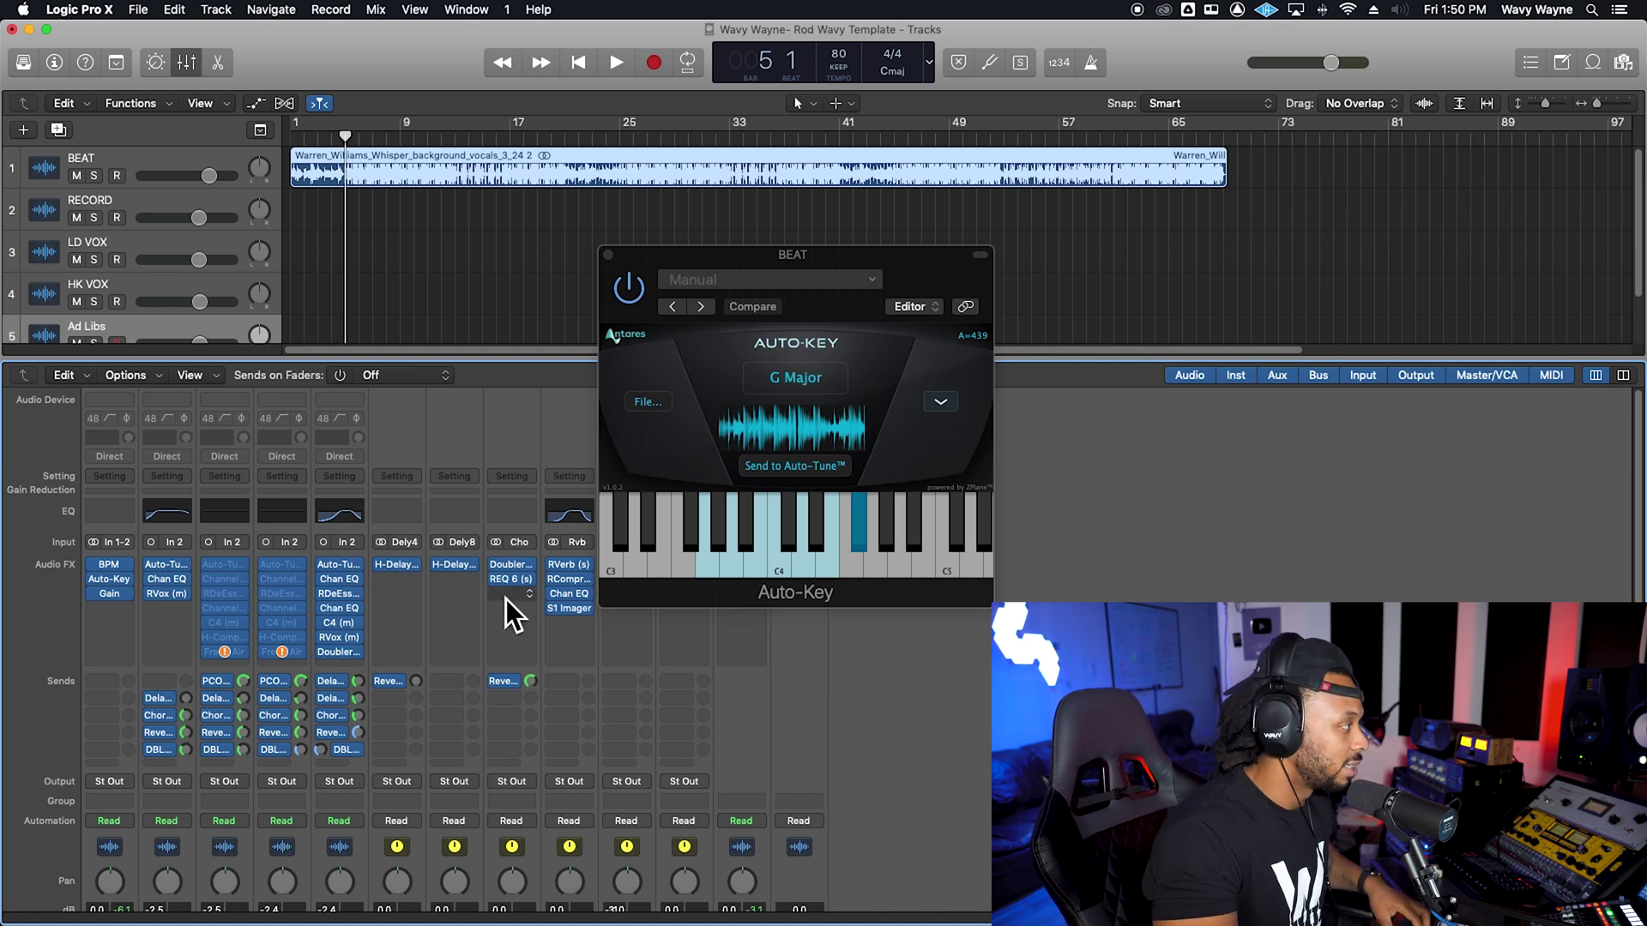
left_click_drag(808, 257, 784, 257)
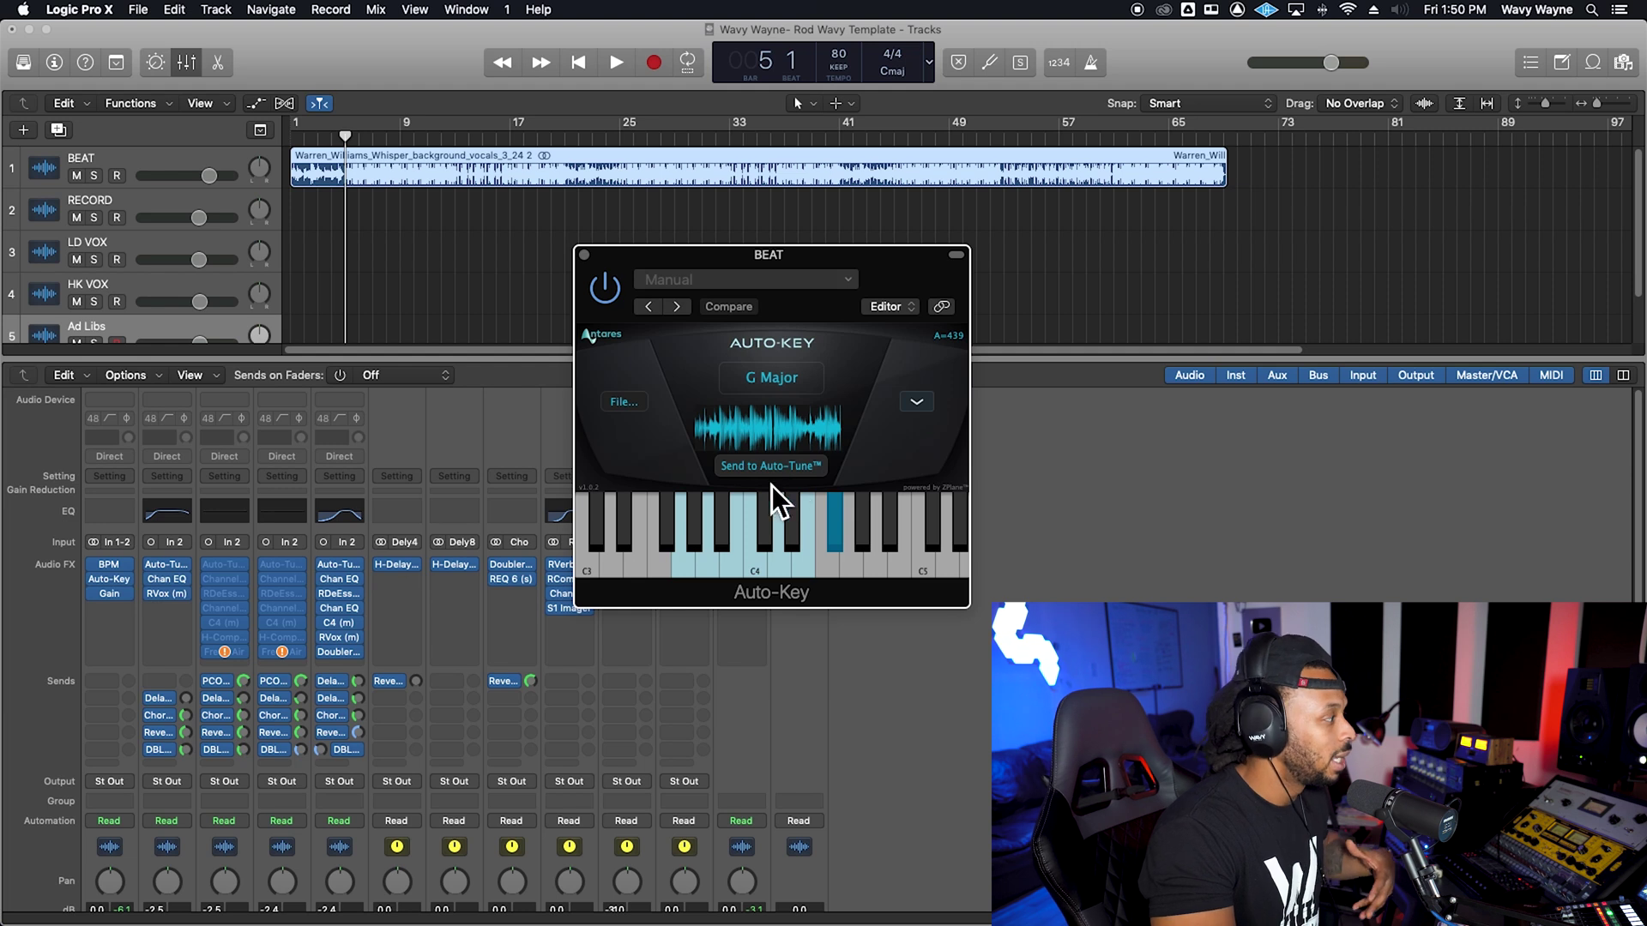
left_click(224, 577)
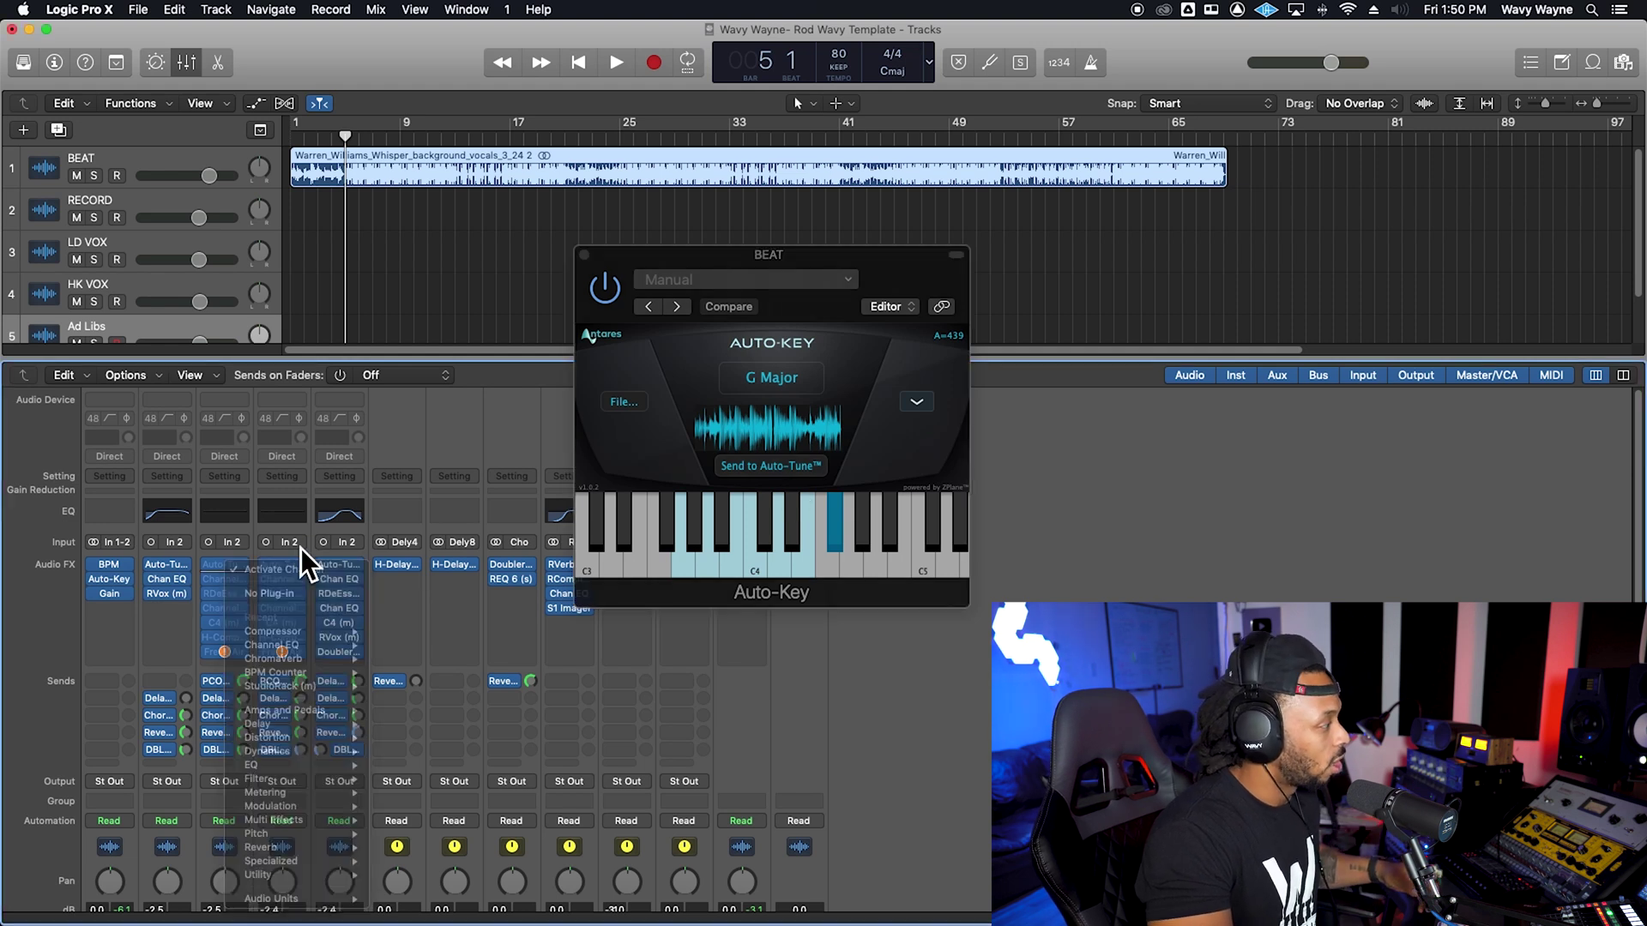
Activate the plug-ins on the third and fourth vocal channel strips
left_click(229, 568)
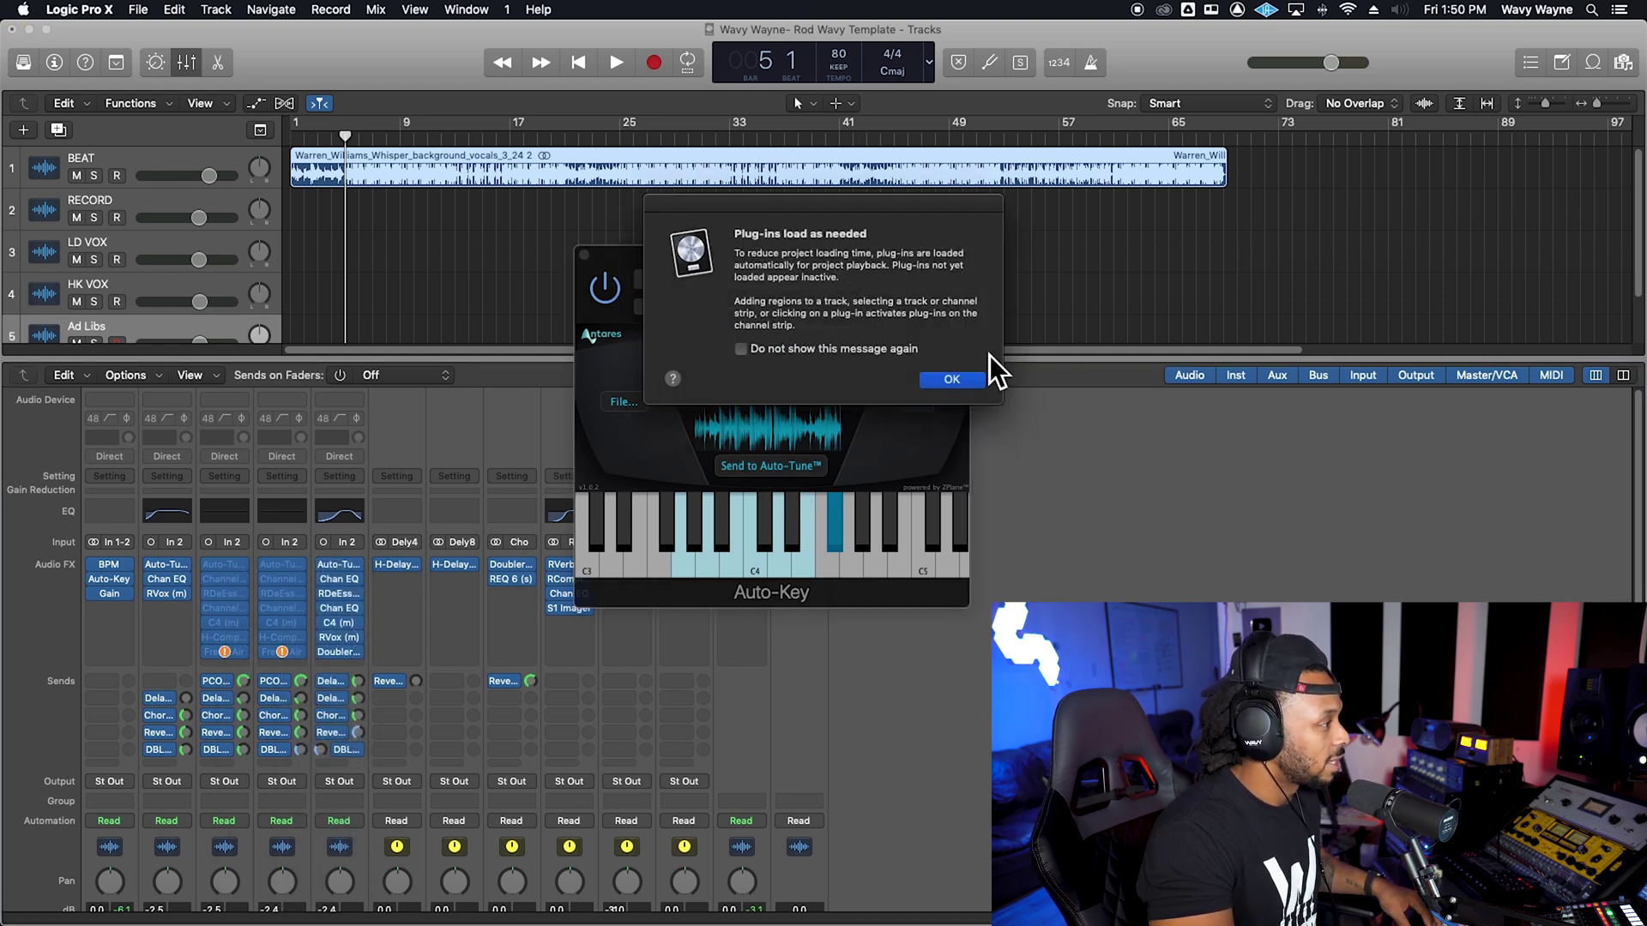
left_click(975, 385)
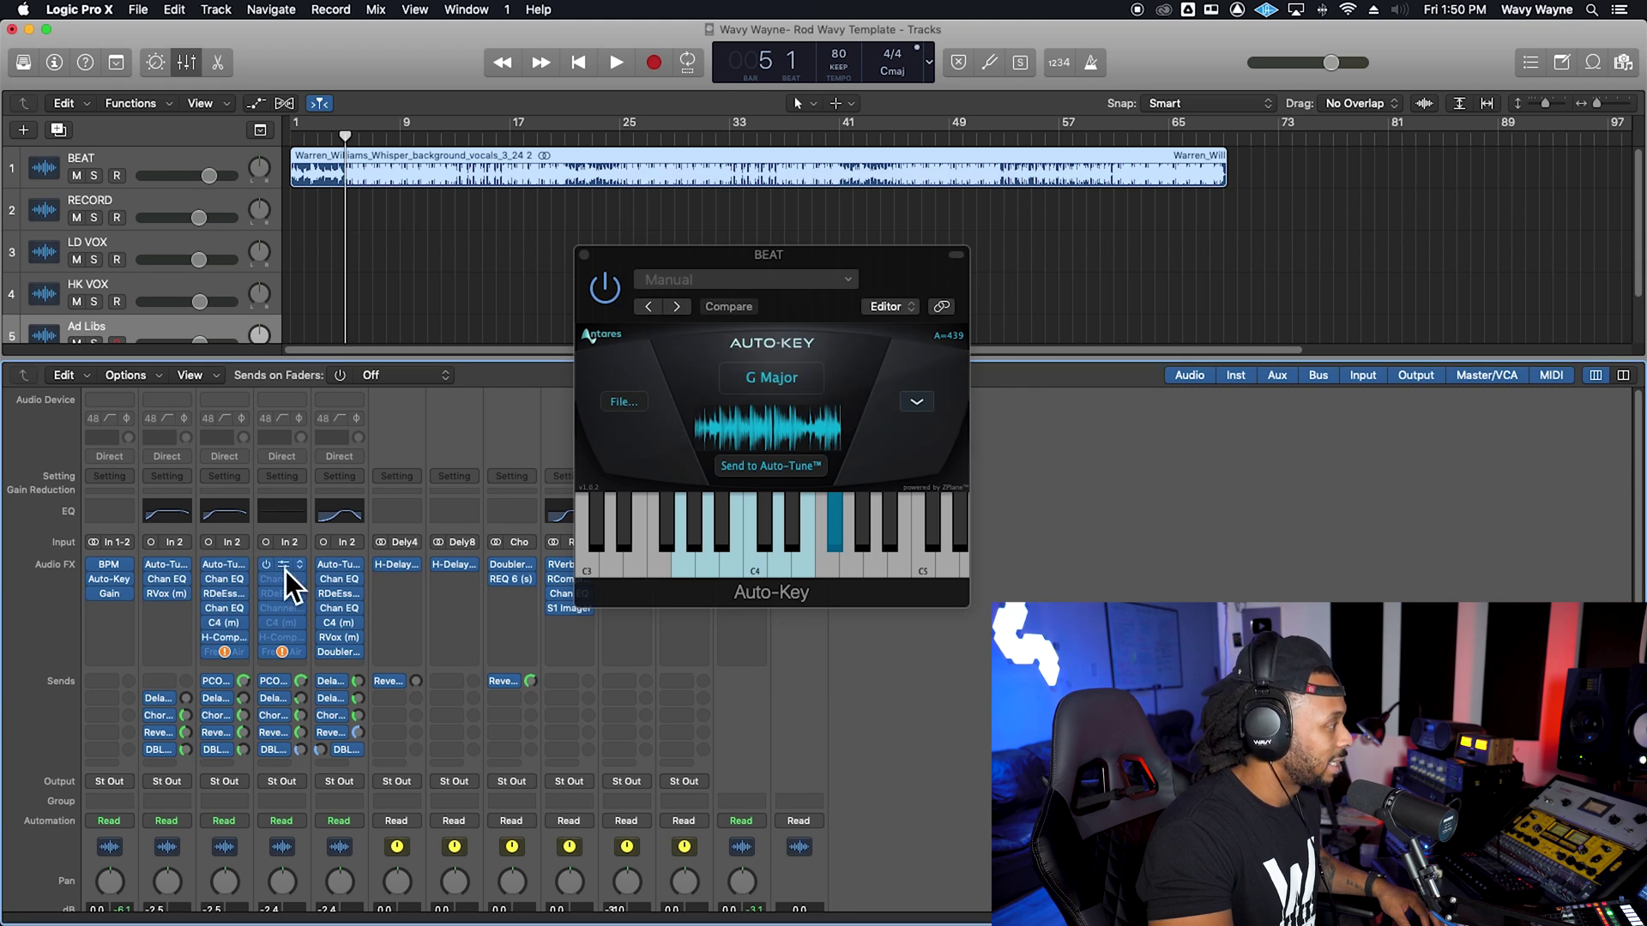
left_click(285, 570)
left_click(952, 385)
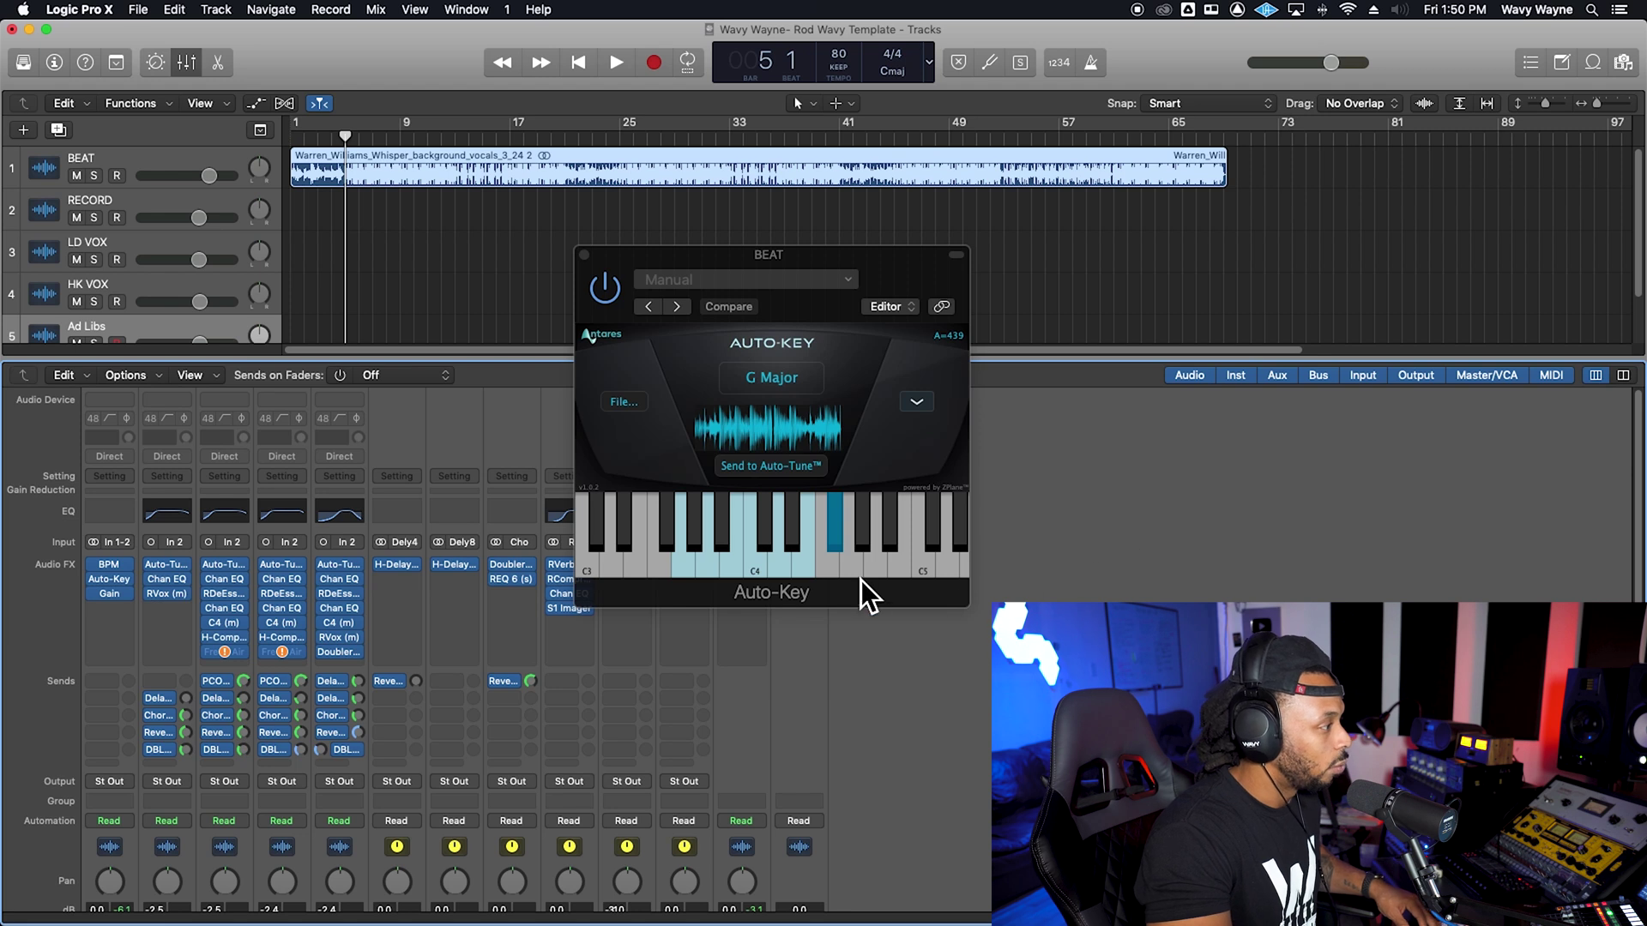
Play the beat, reset Auto-Key from E Minor back to G Major, and close Auto-Key
key("space")
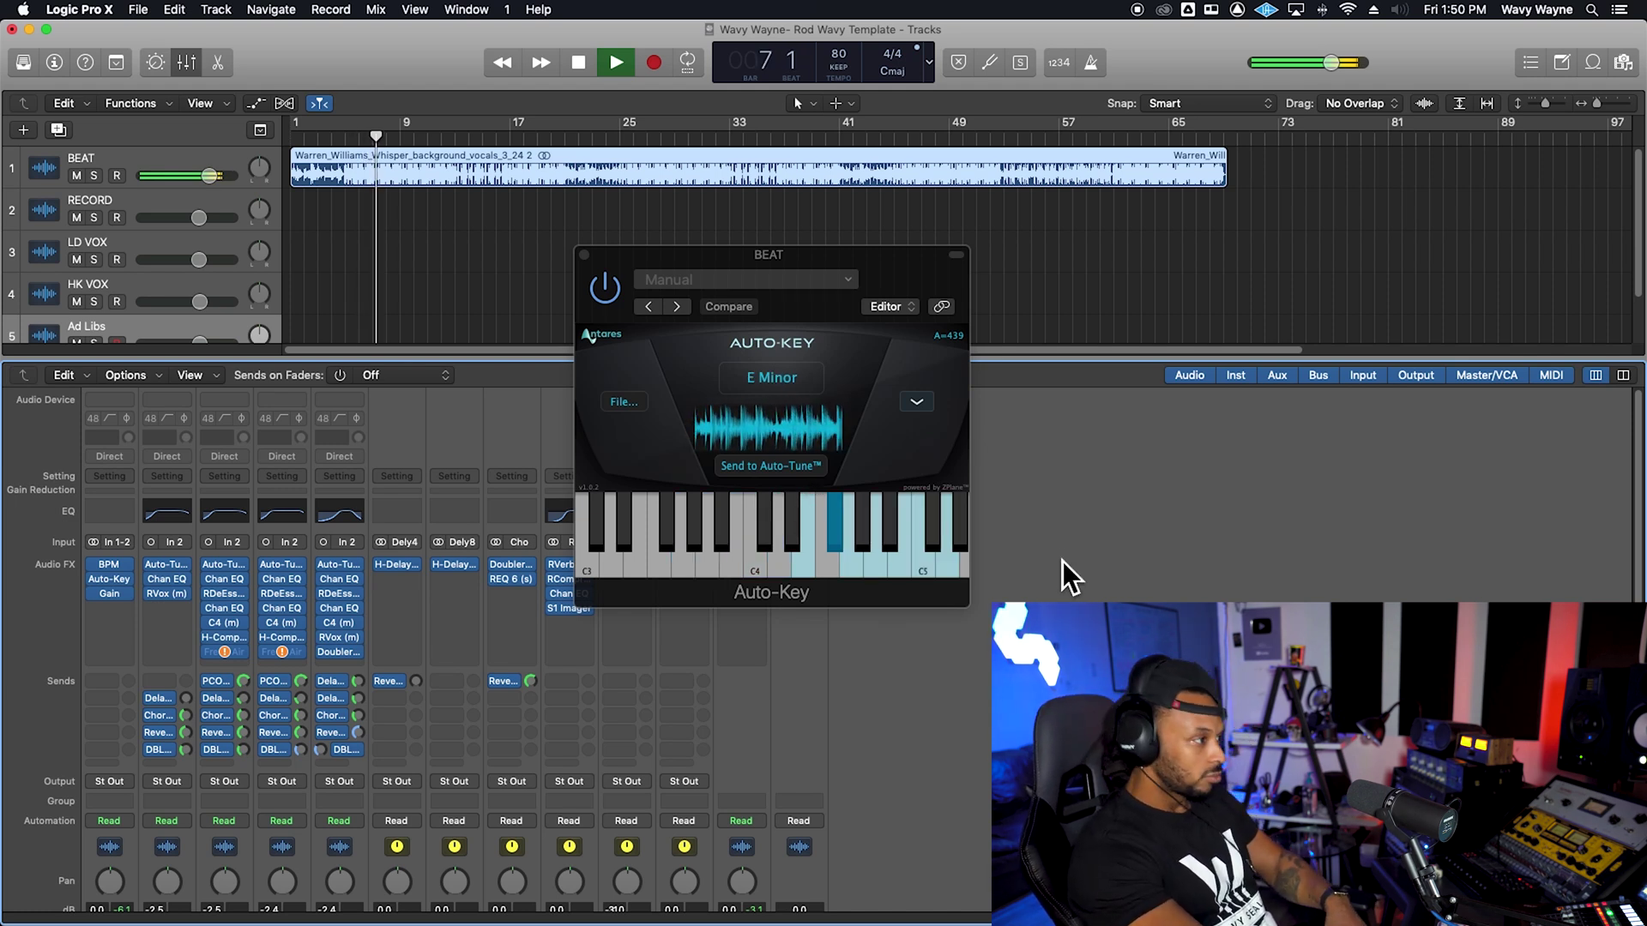
left_click(762, 480)
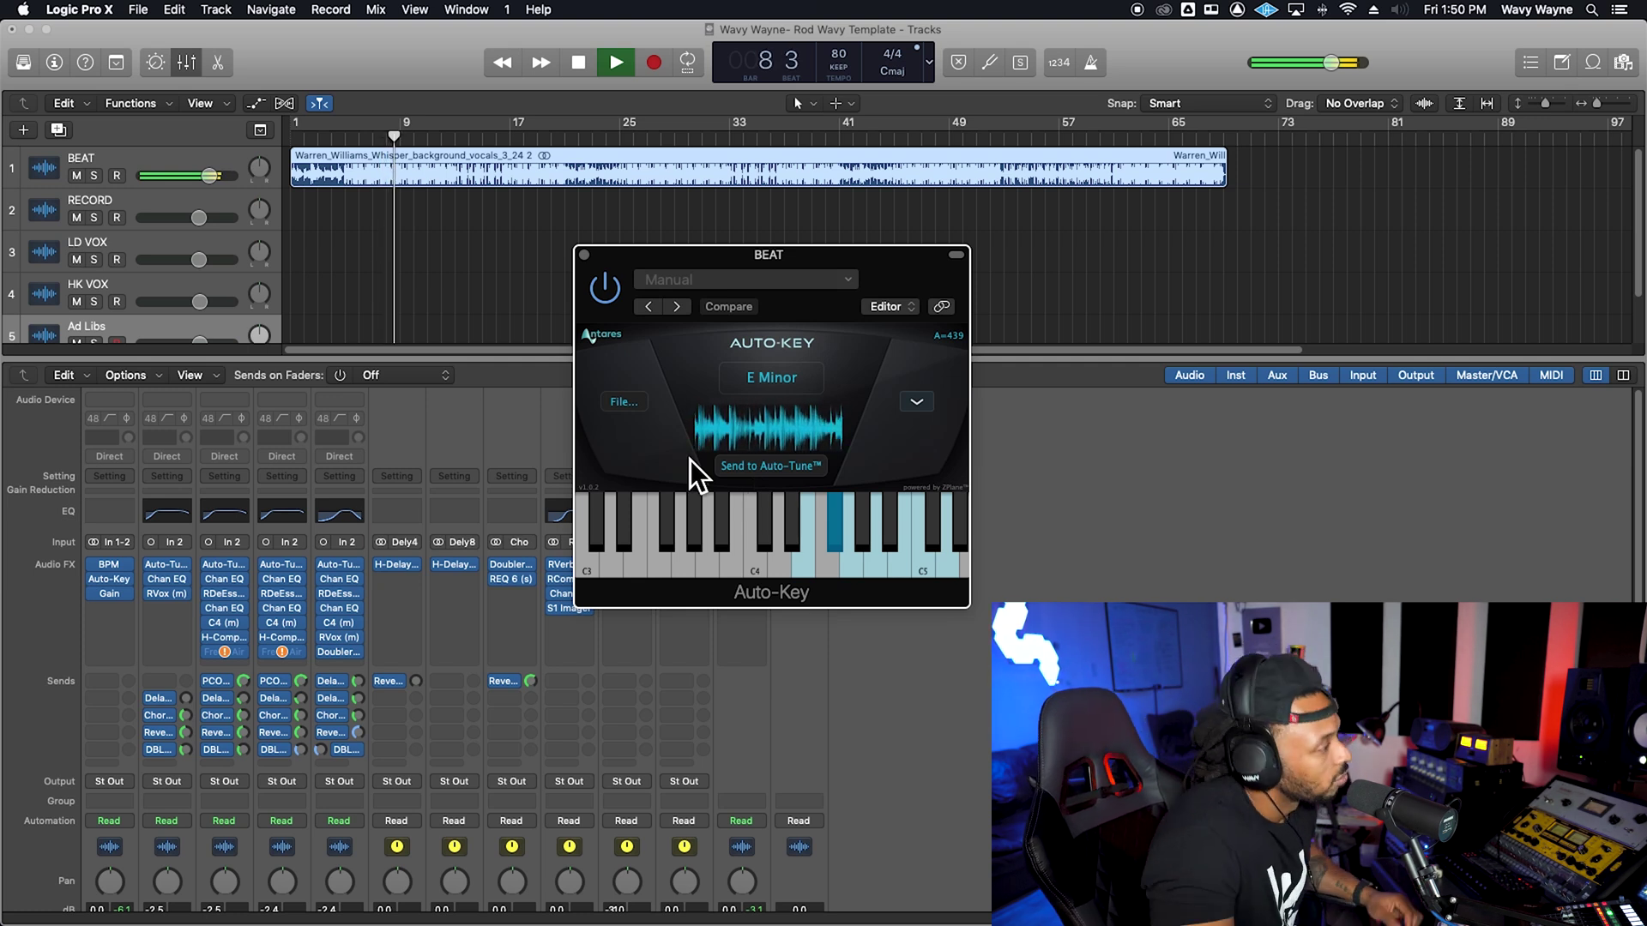
key("space")
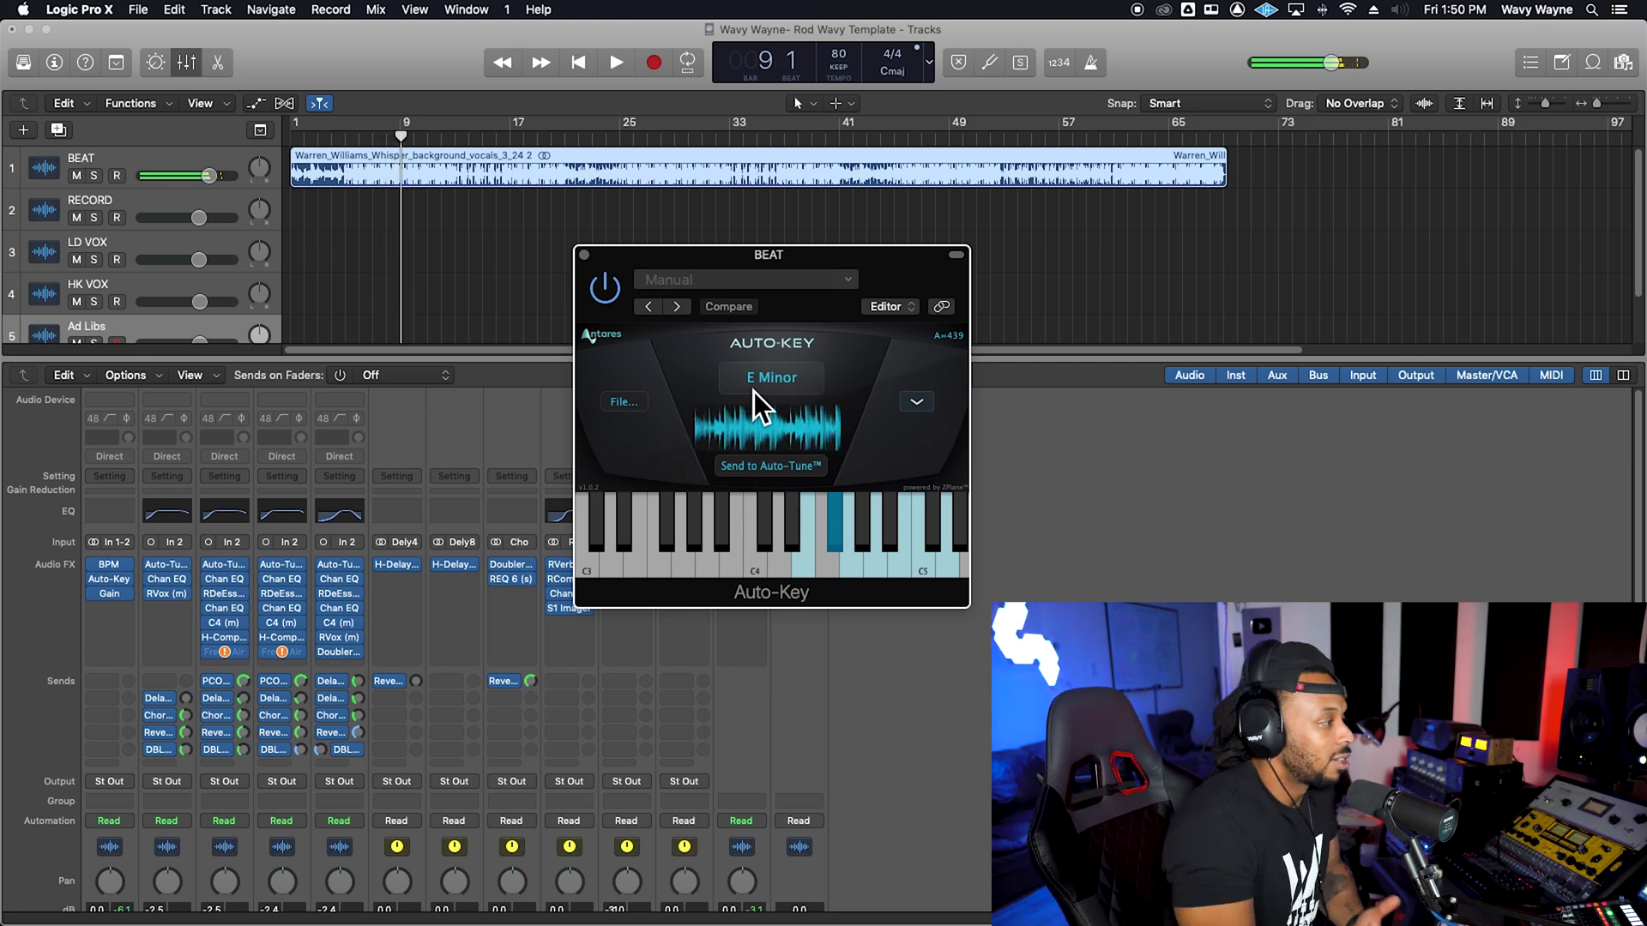
left_click(753, 391)
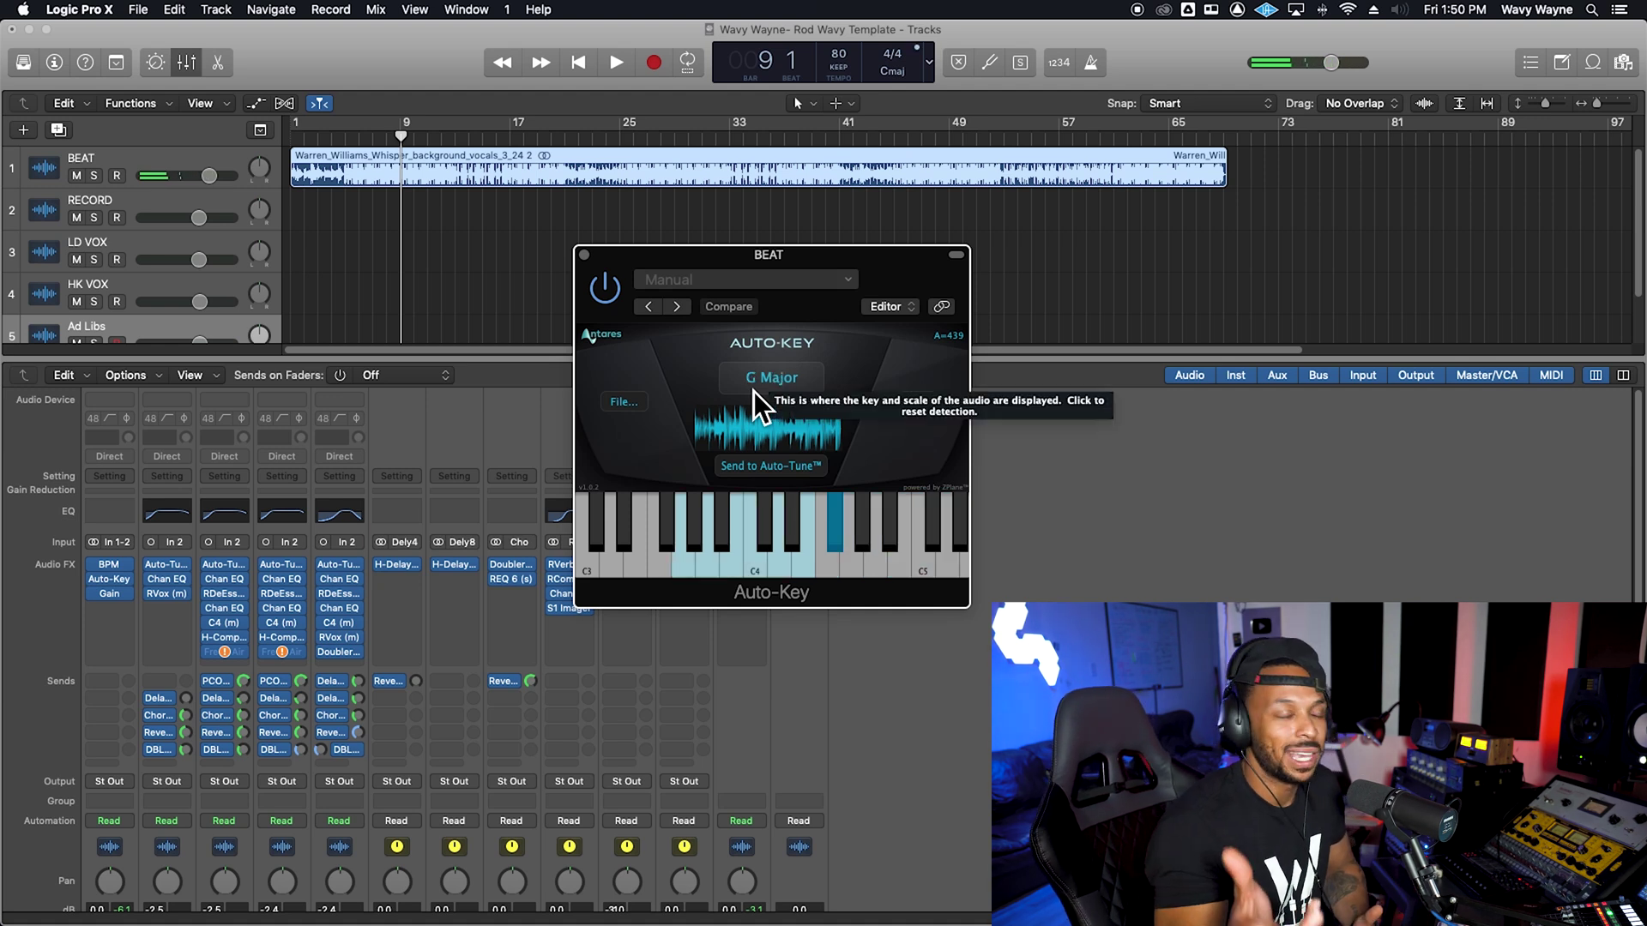
left_click(584, 255)
Give RECORD's Auto-Tune Pro the ALTO/TENOR input type and a Retune Speed of 0
mouse_move(173, 570)
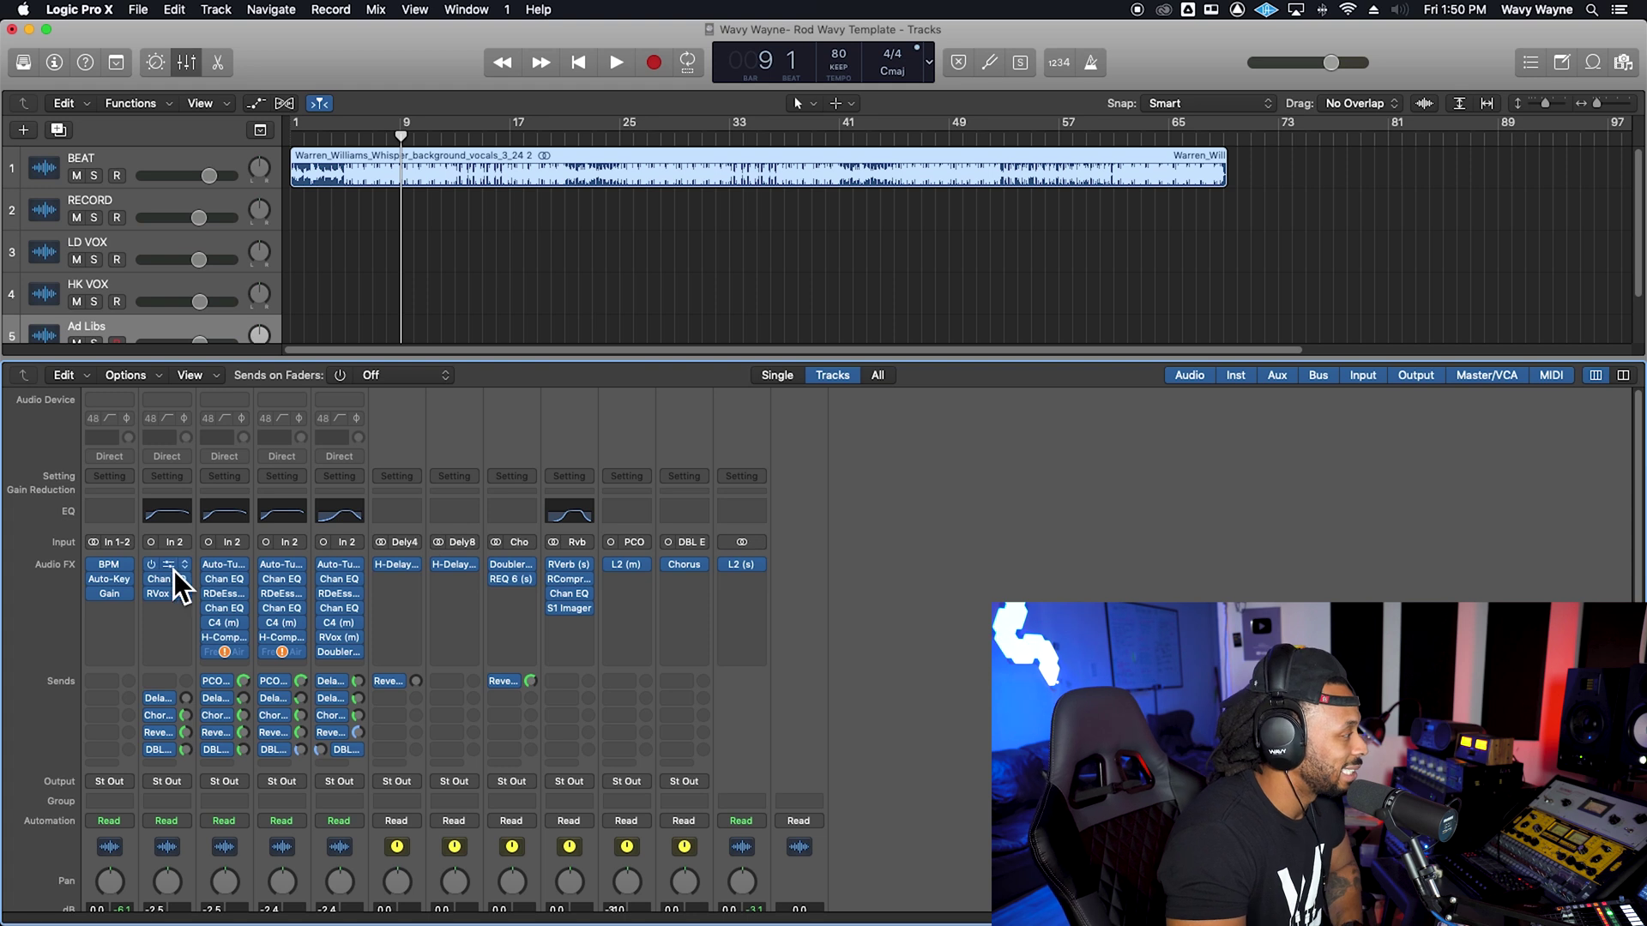
left_click(173, 570)
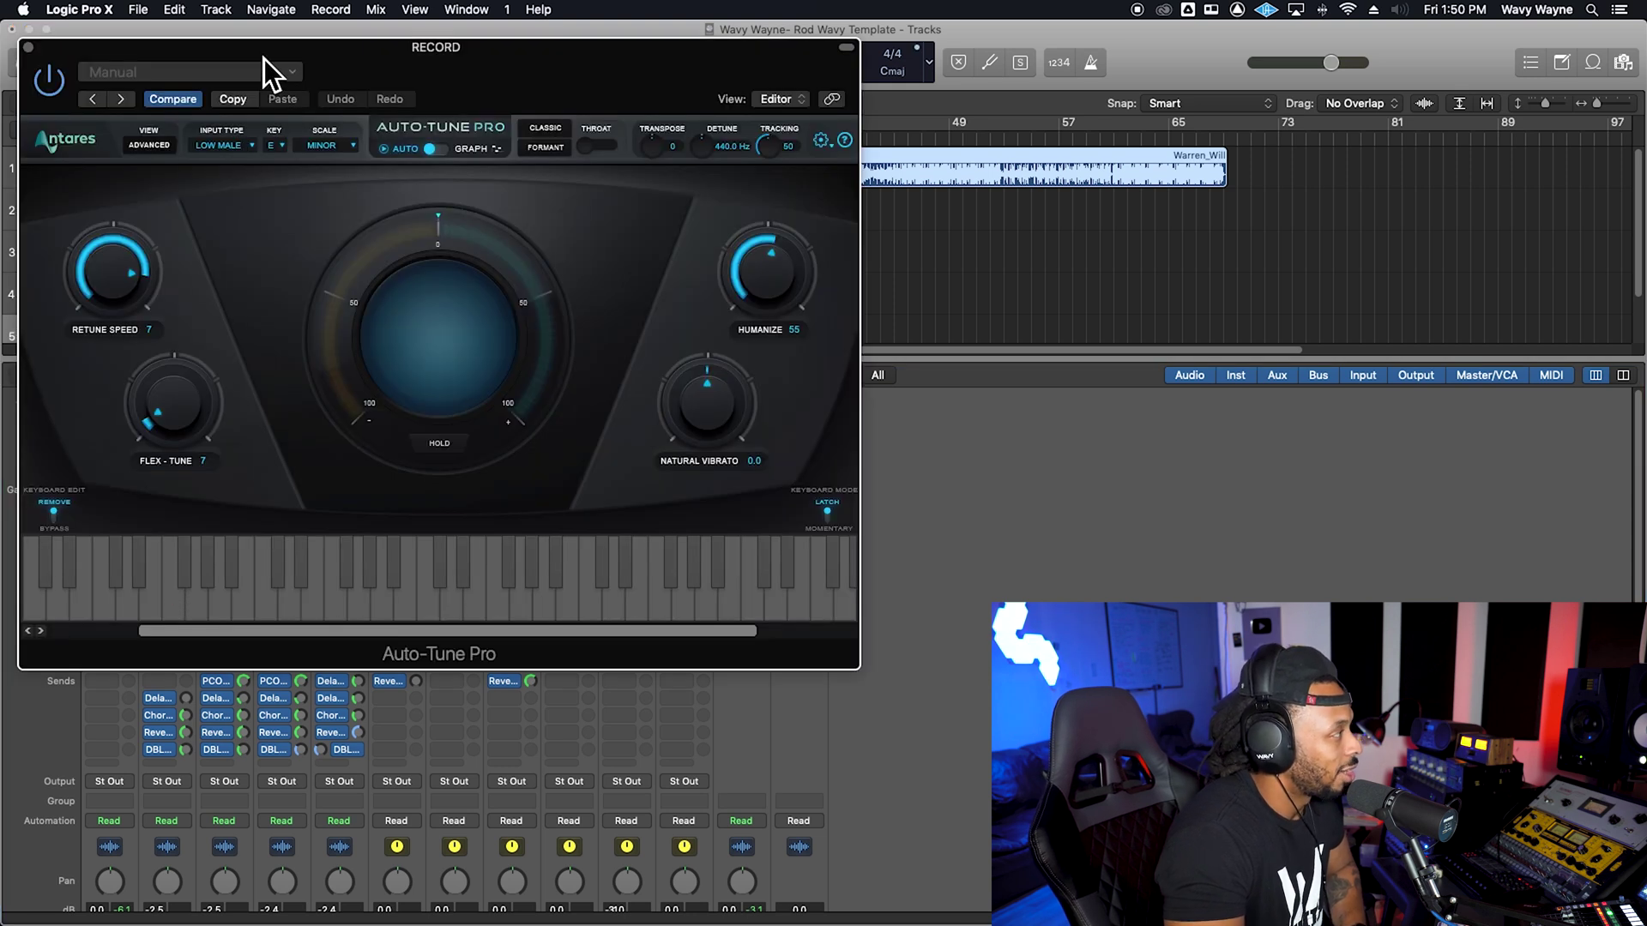
left_click_drag(264, 58, 574, 90)
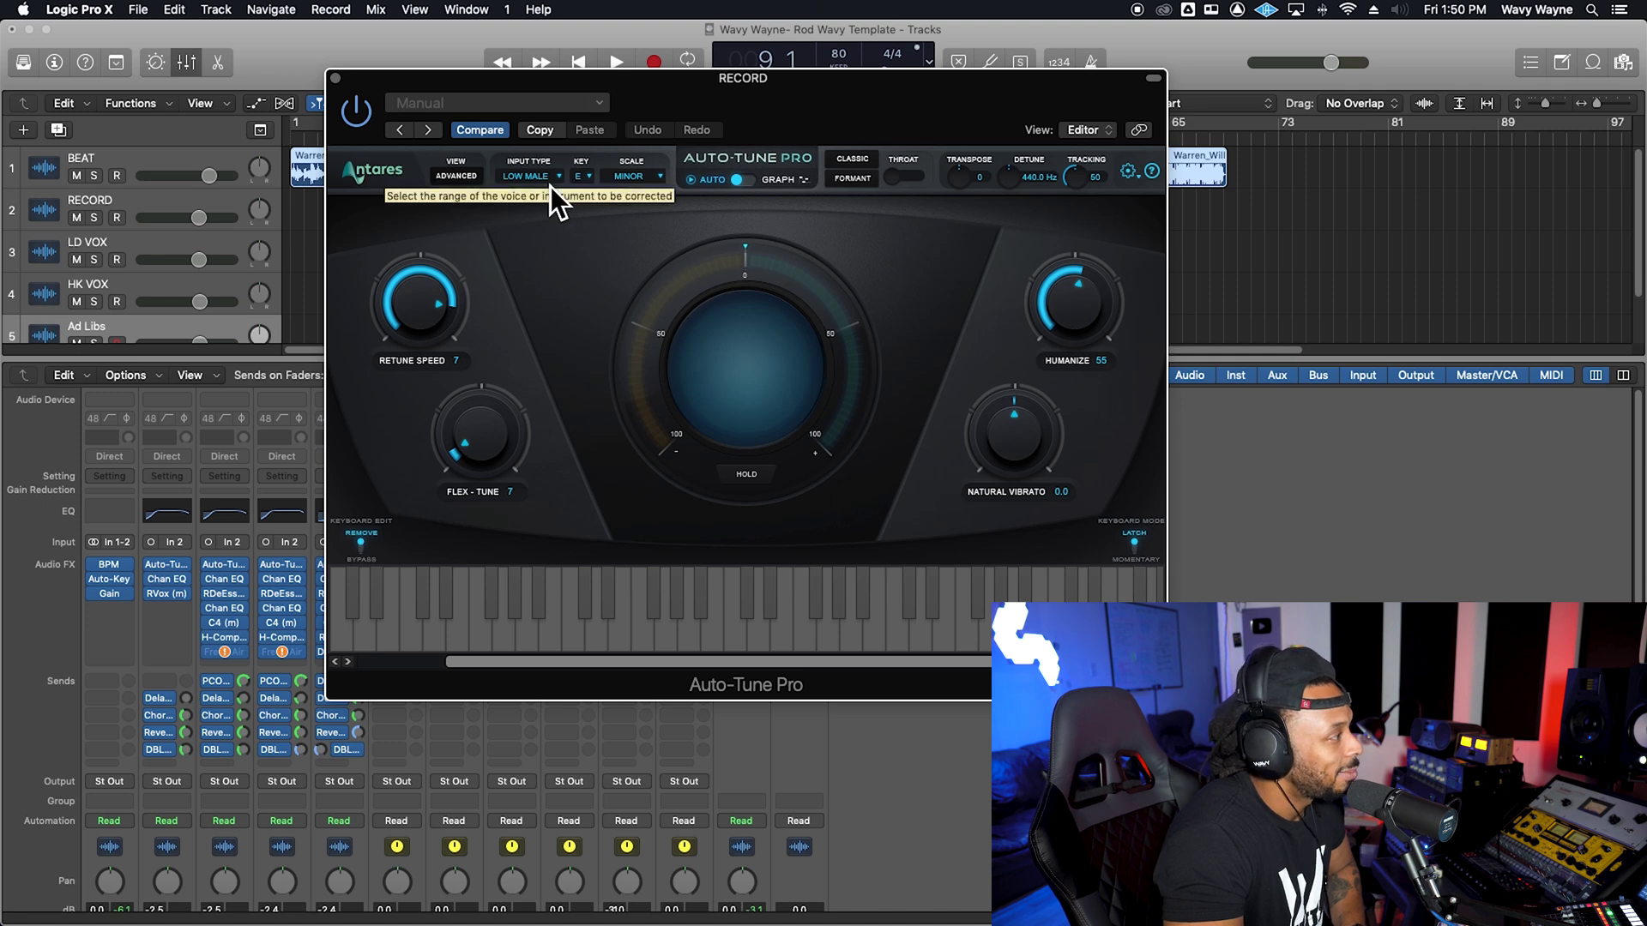
left_click(549, 187)
left_click(548, 167)
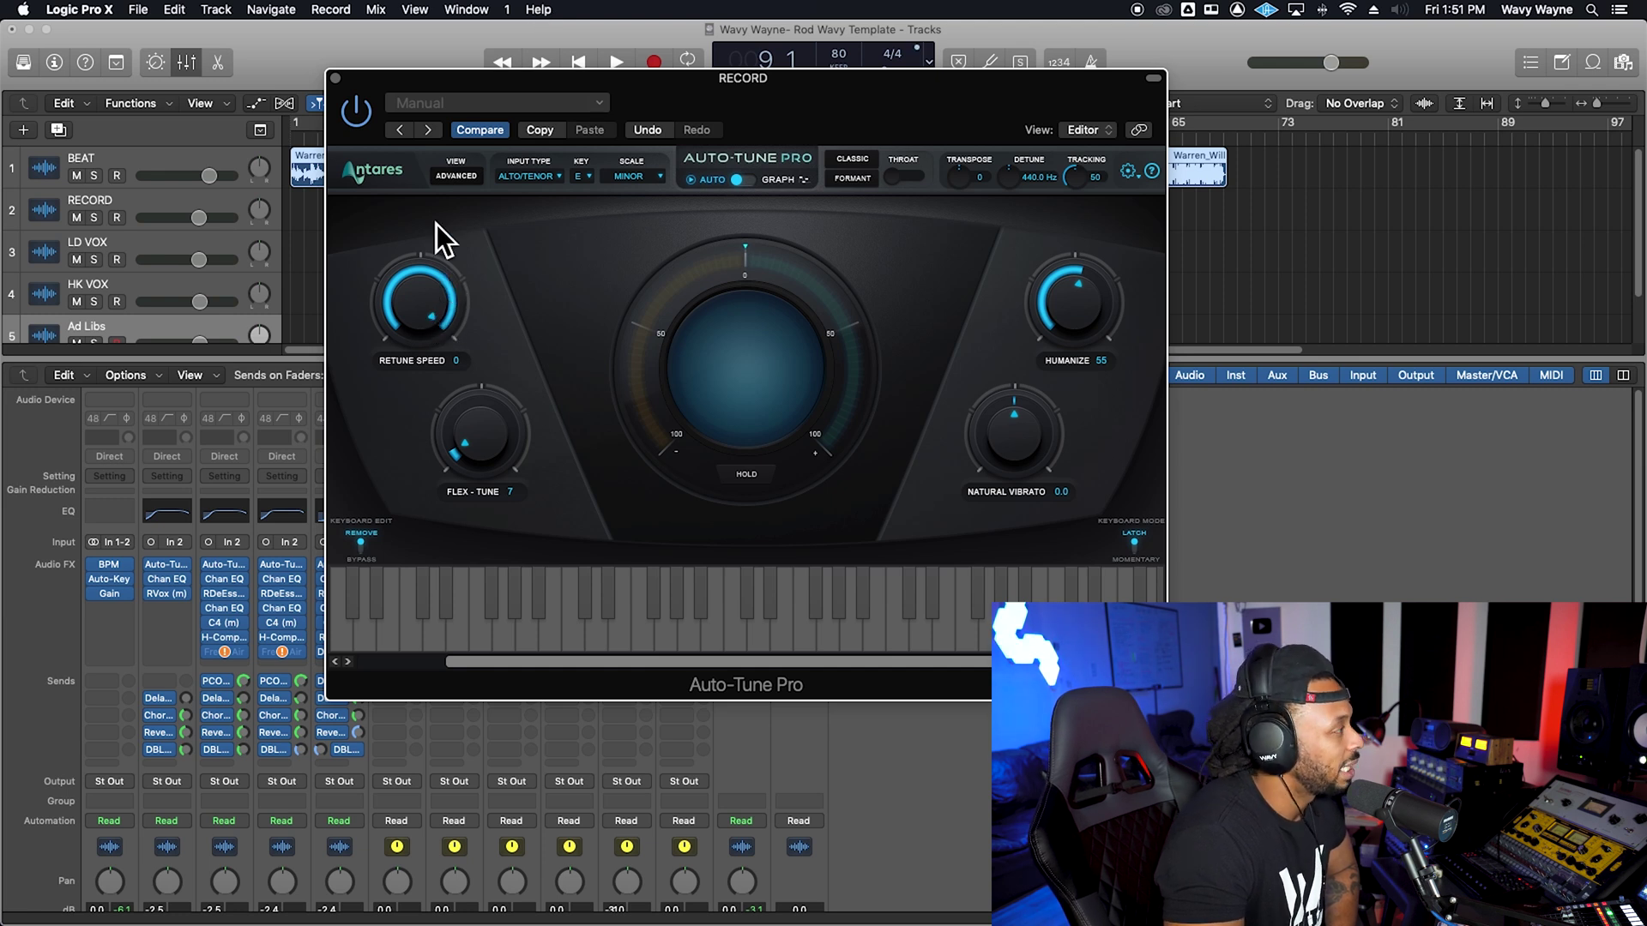
left_click_drag(450, 102, 602, 157)
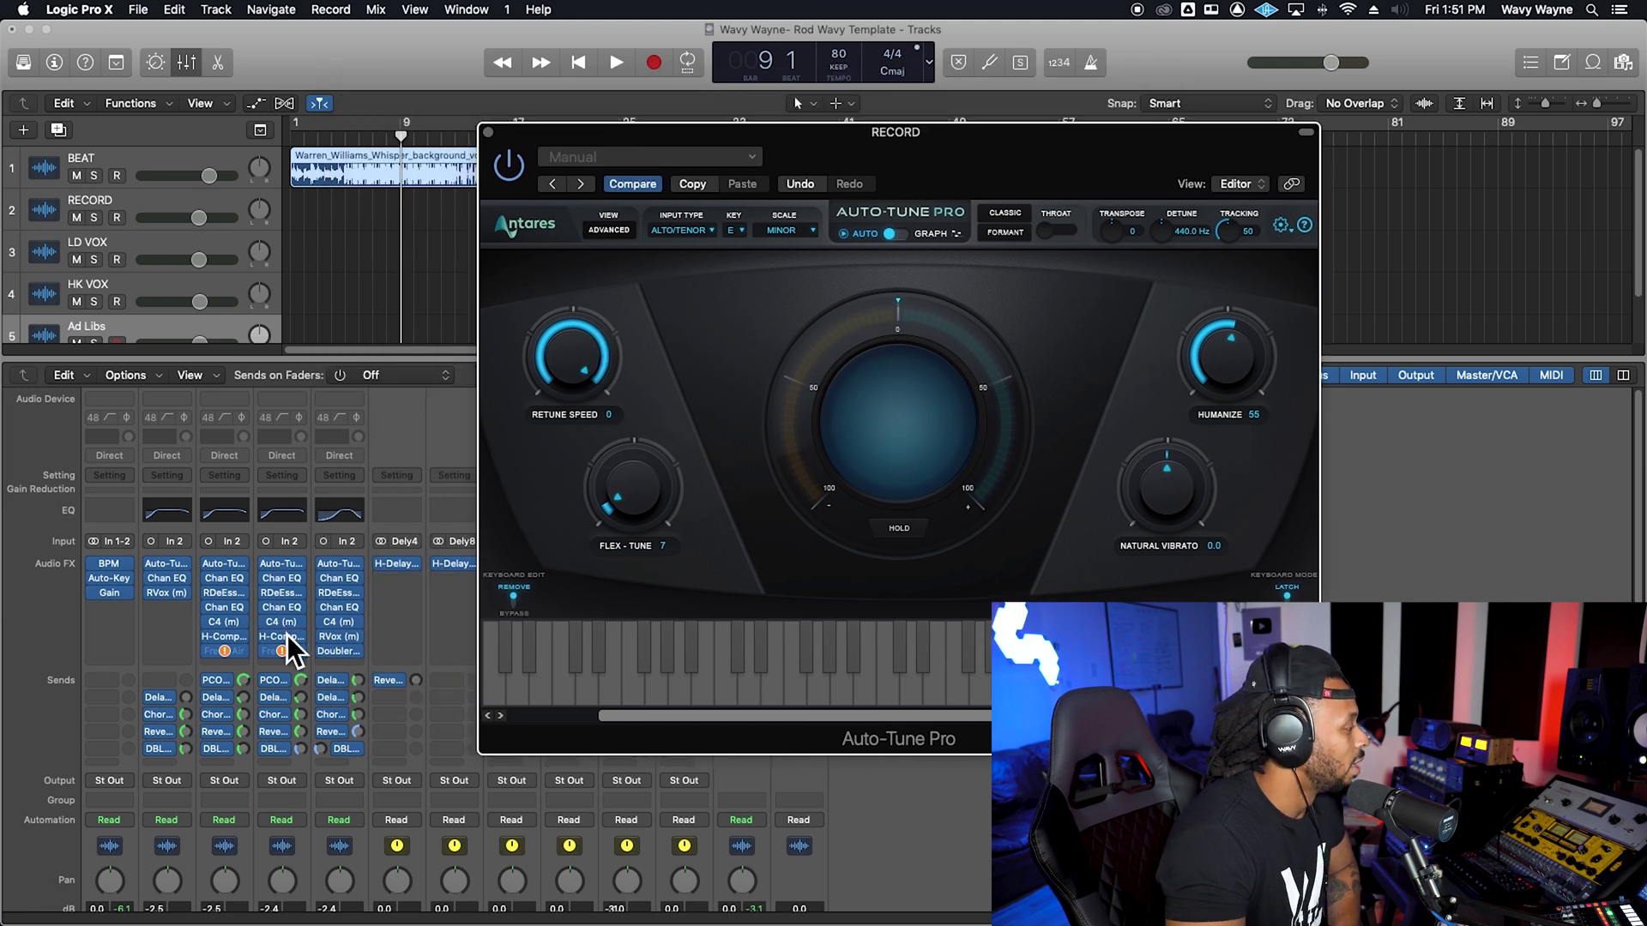
scroll(287, 623, "down", 5)
scroll(258, 609, "up", 4)
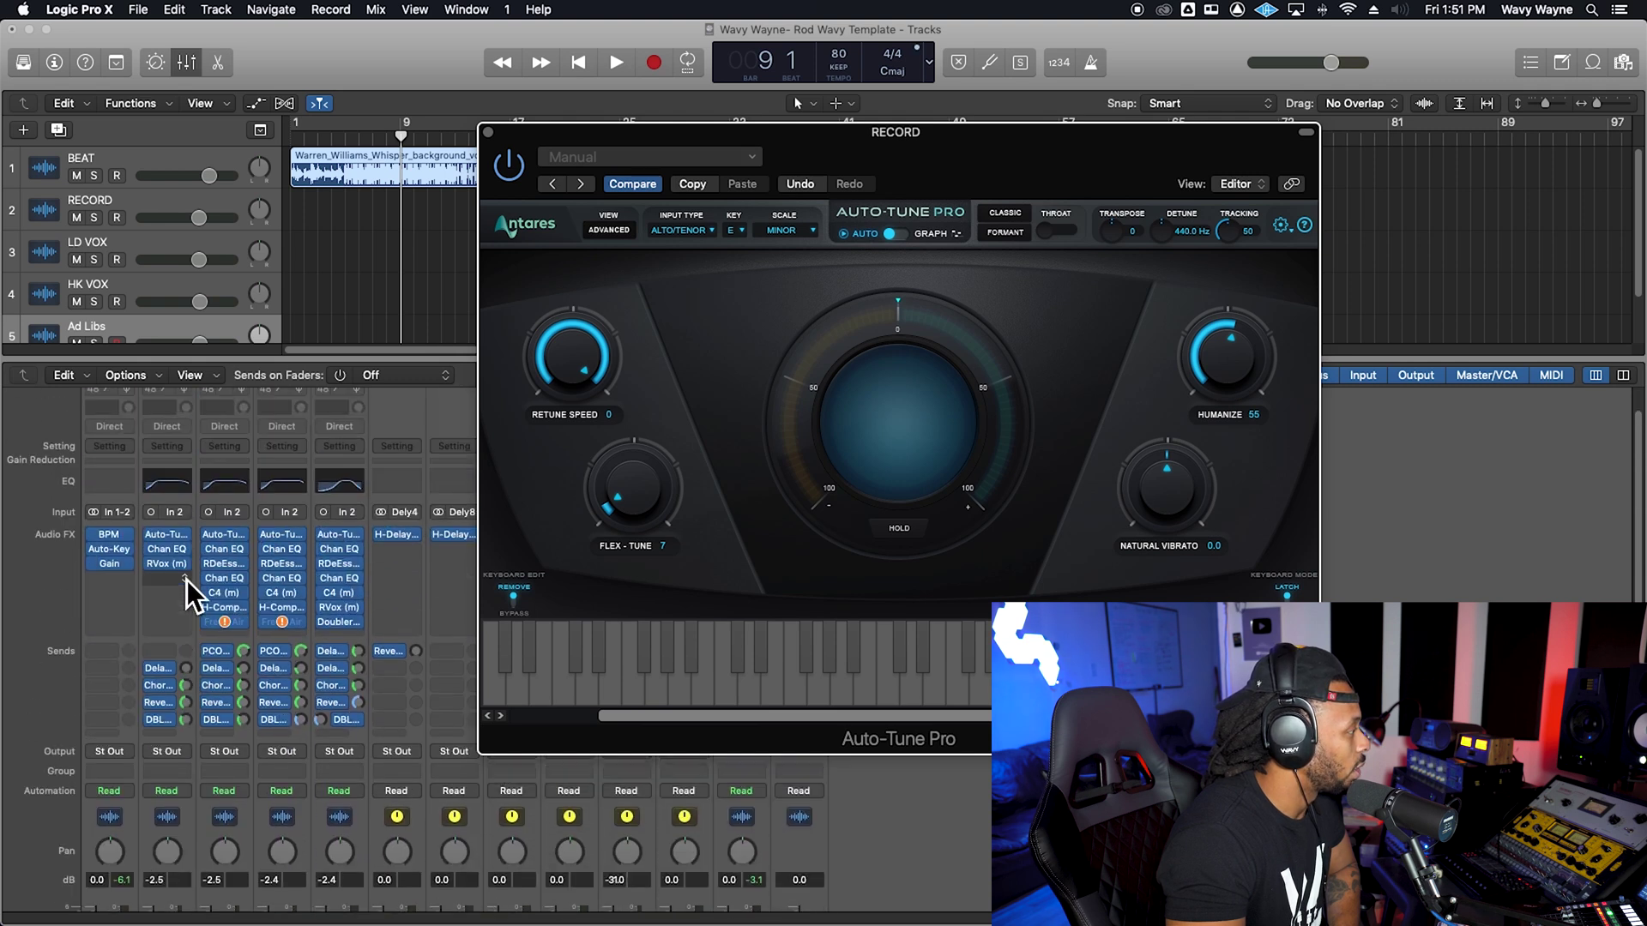
left_click(178, 540)
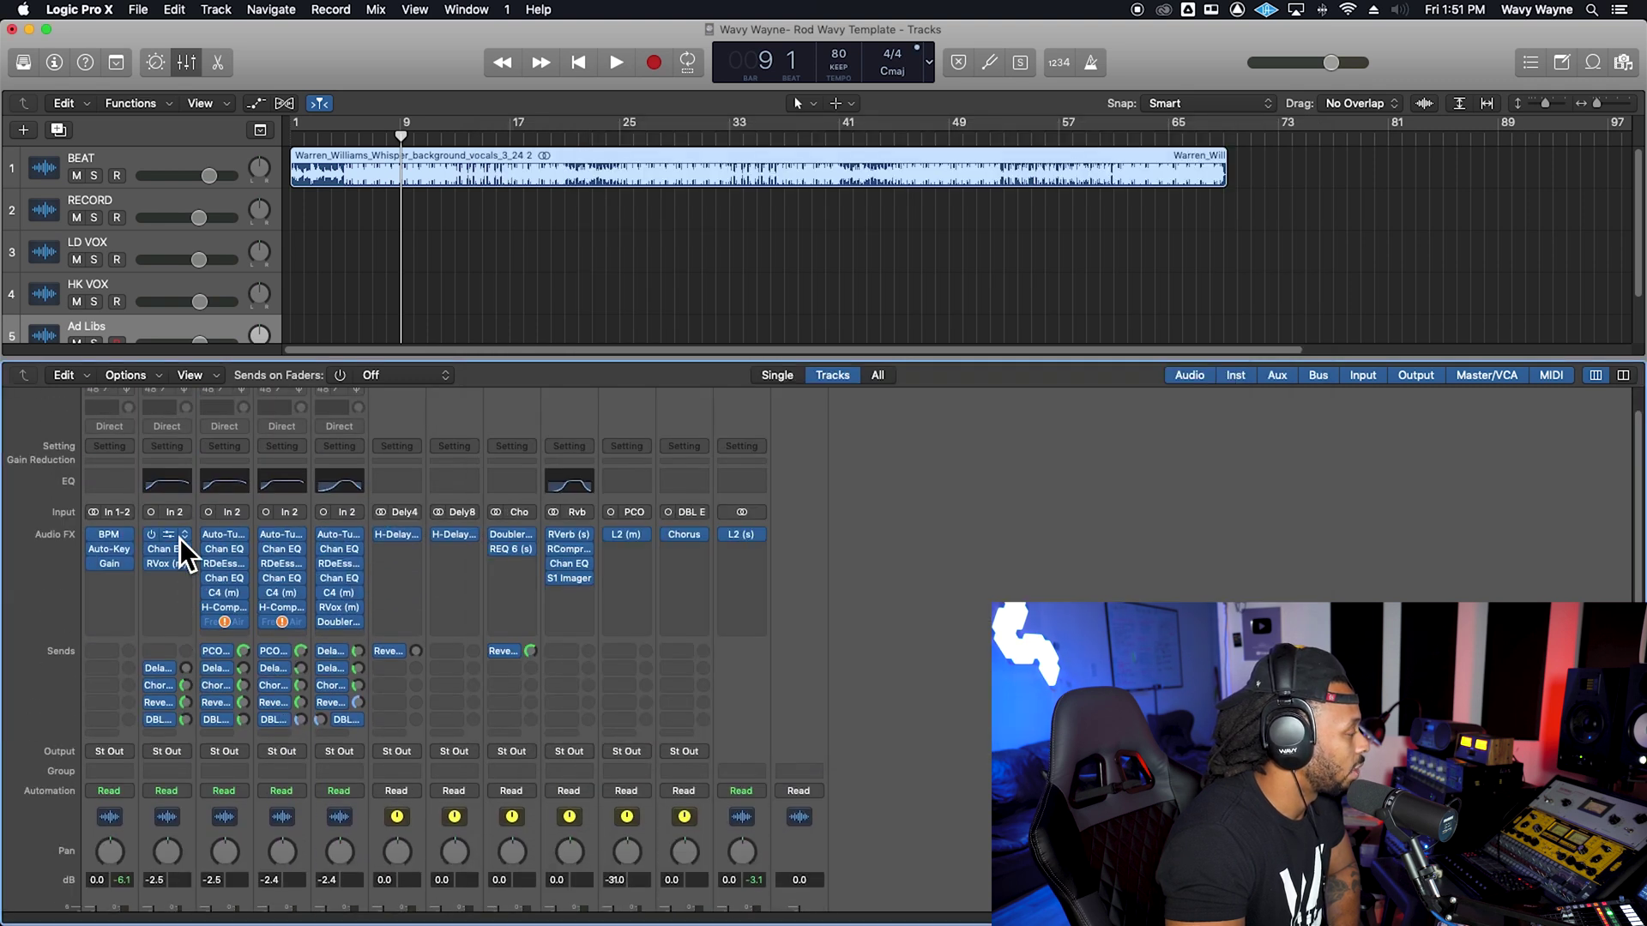
Inspect the RECORD channel's Auto-Tune Pro, RVox and Channel EQ plug-ins, then return to bar 1
left_click(179, 539)
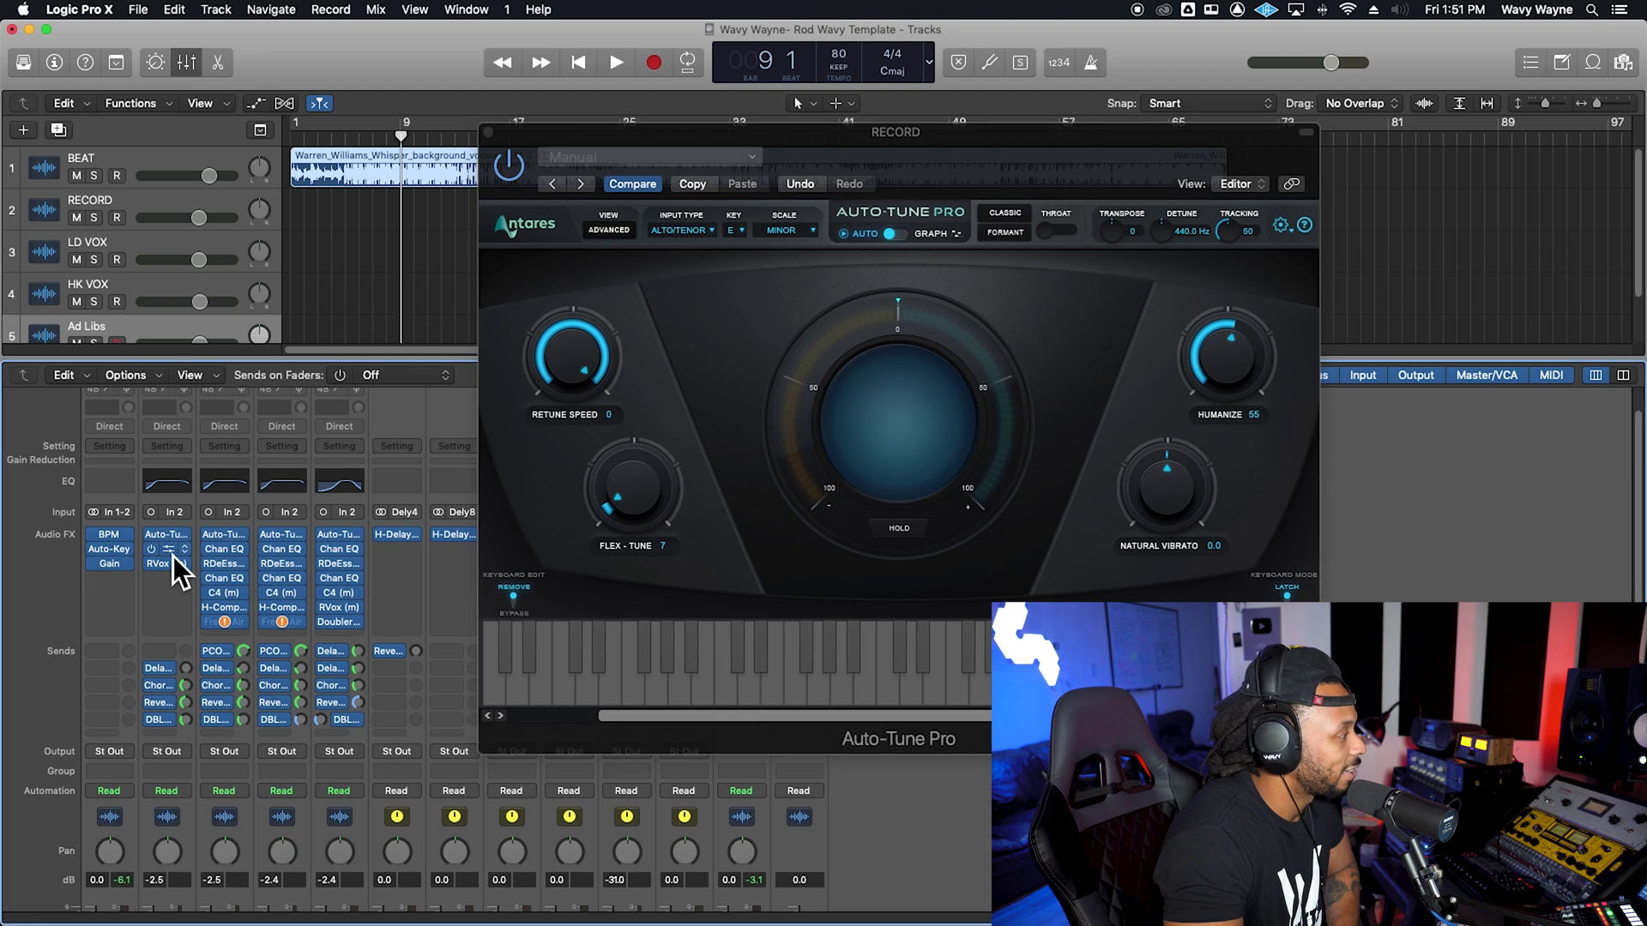
left_click(173, 553)
left_click(169, 566)
left_click(168, 568)
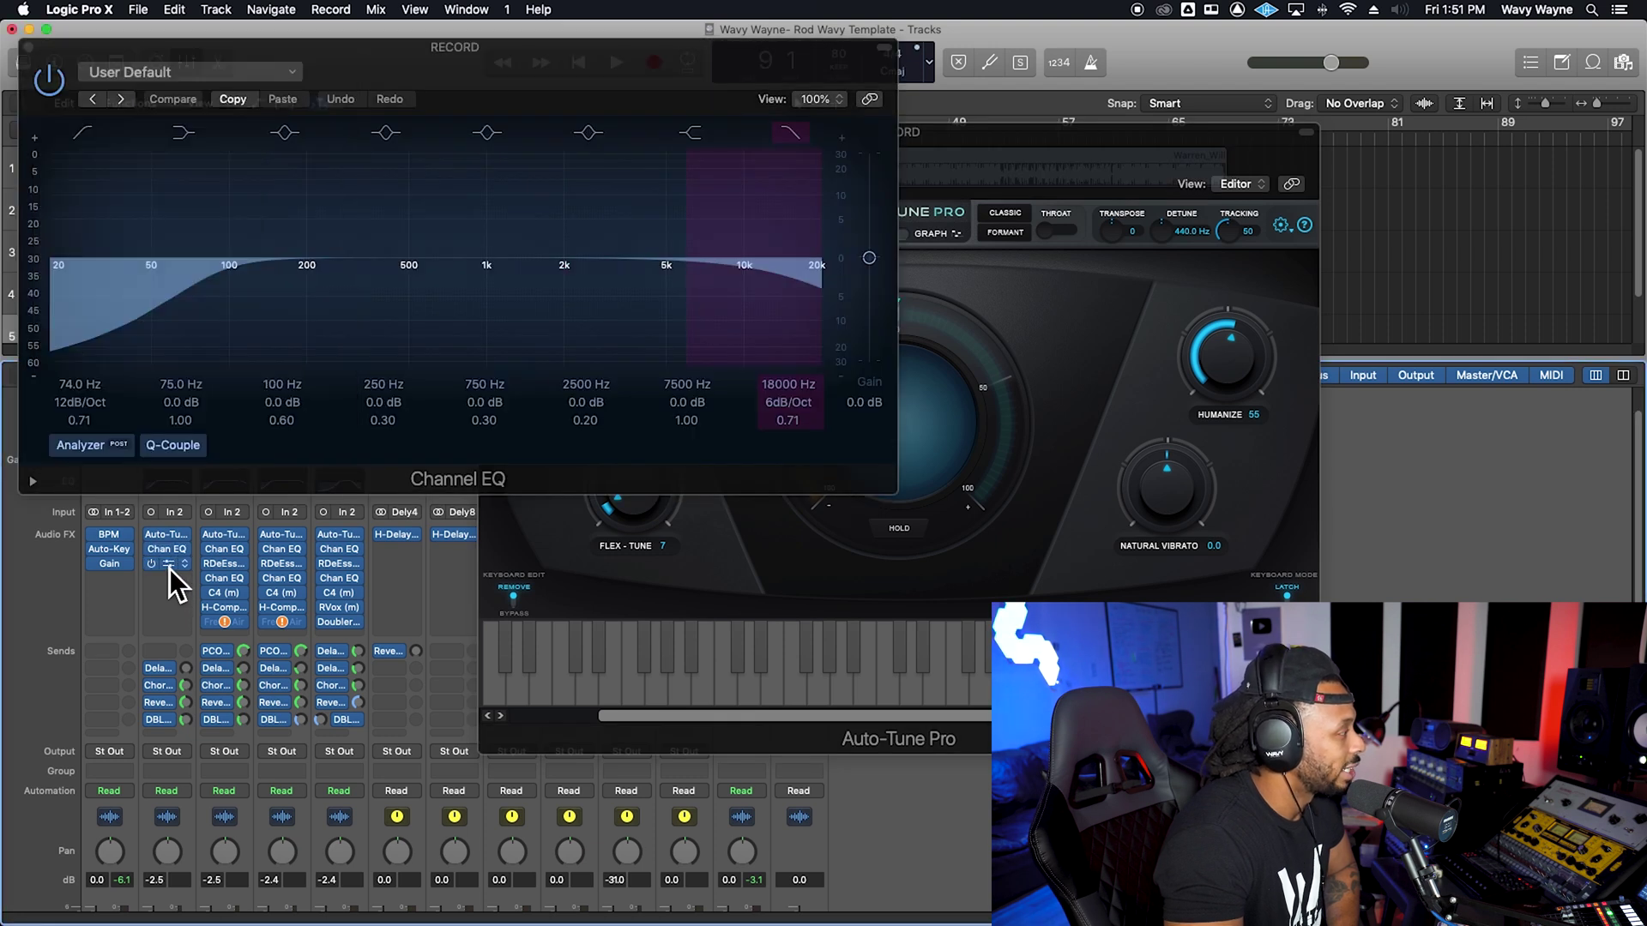
left_click(29, 49)
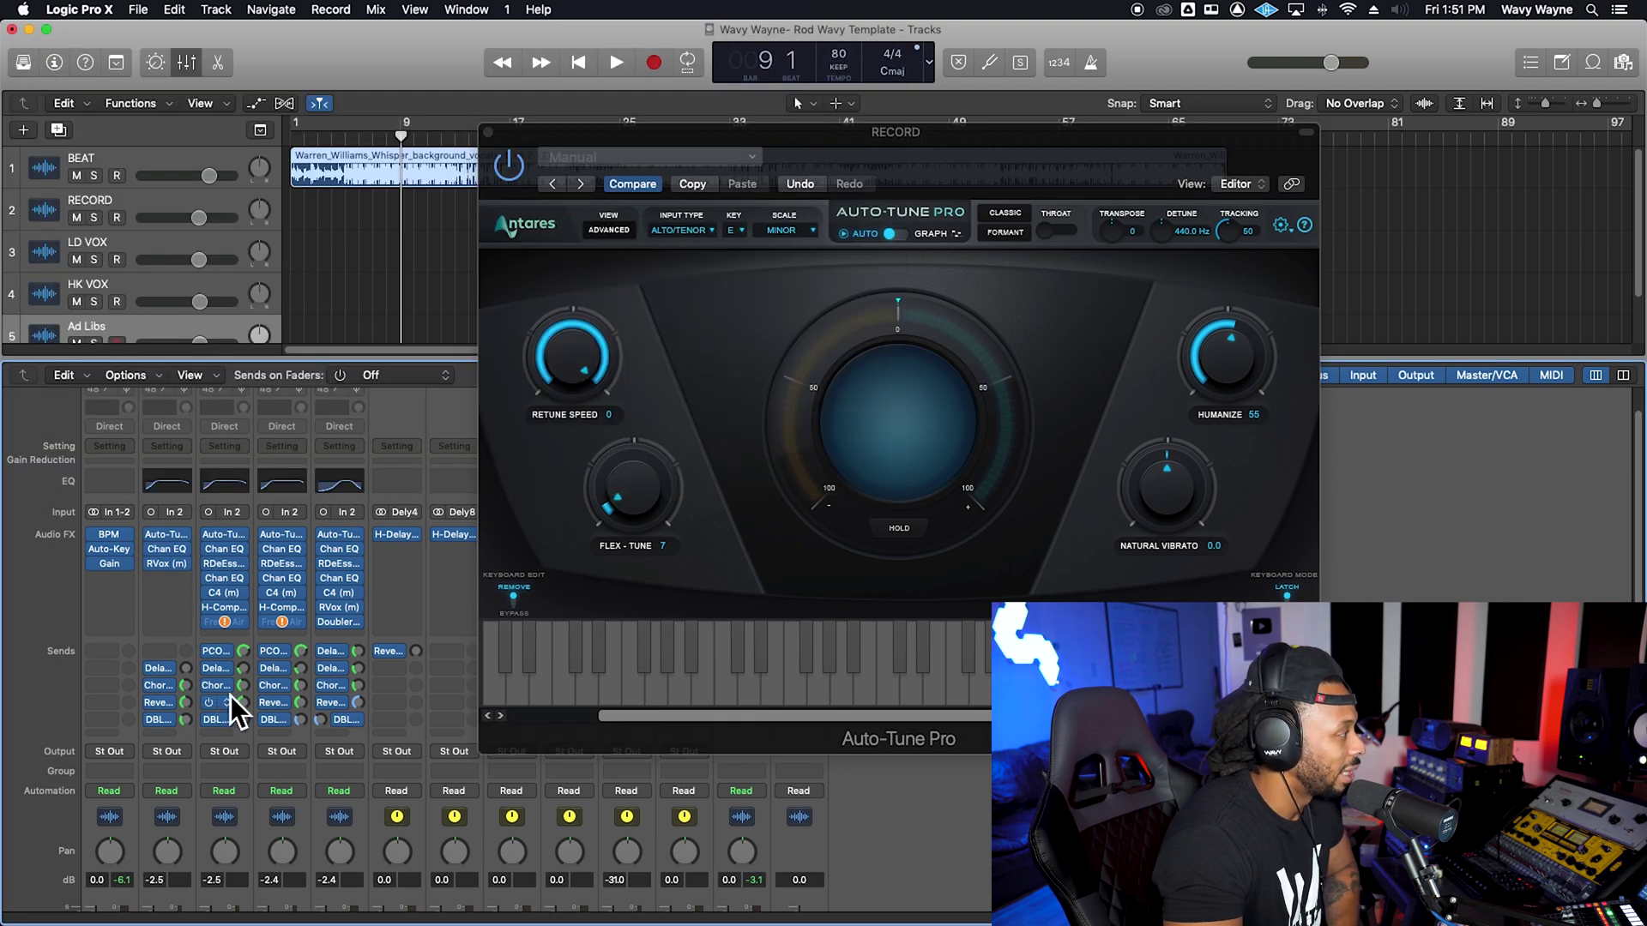
left_click(496, 139)
key("super+w")
key("comma")
key("comma")
key("comma")
key("comma")
key("comma")
key("comma")
key("comma")
key("comma")
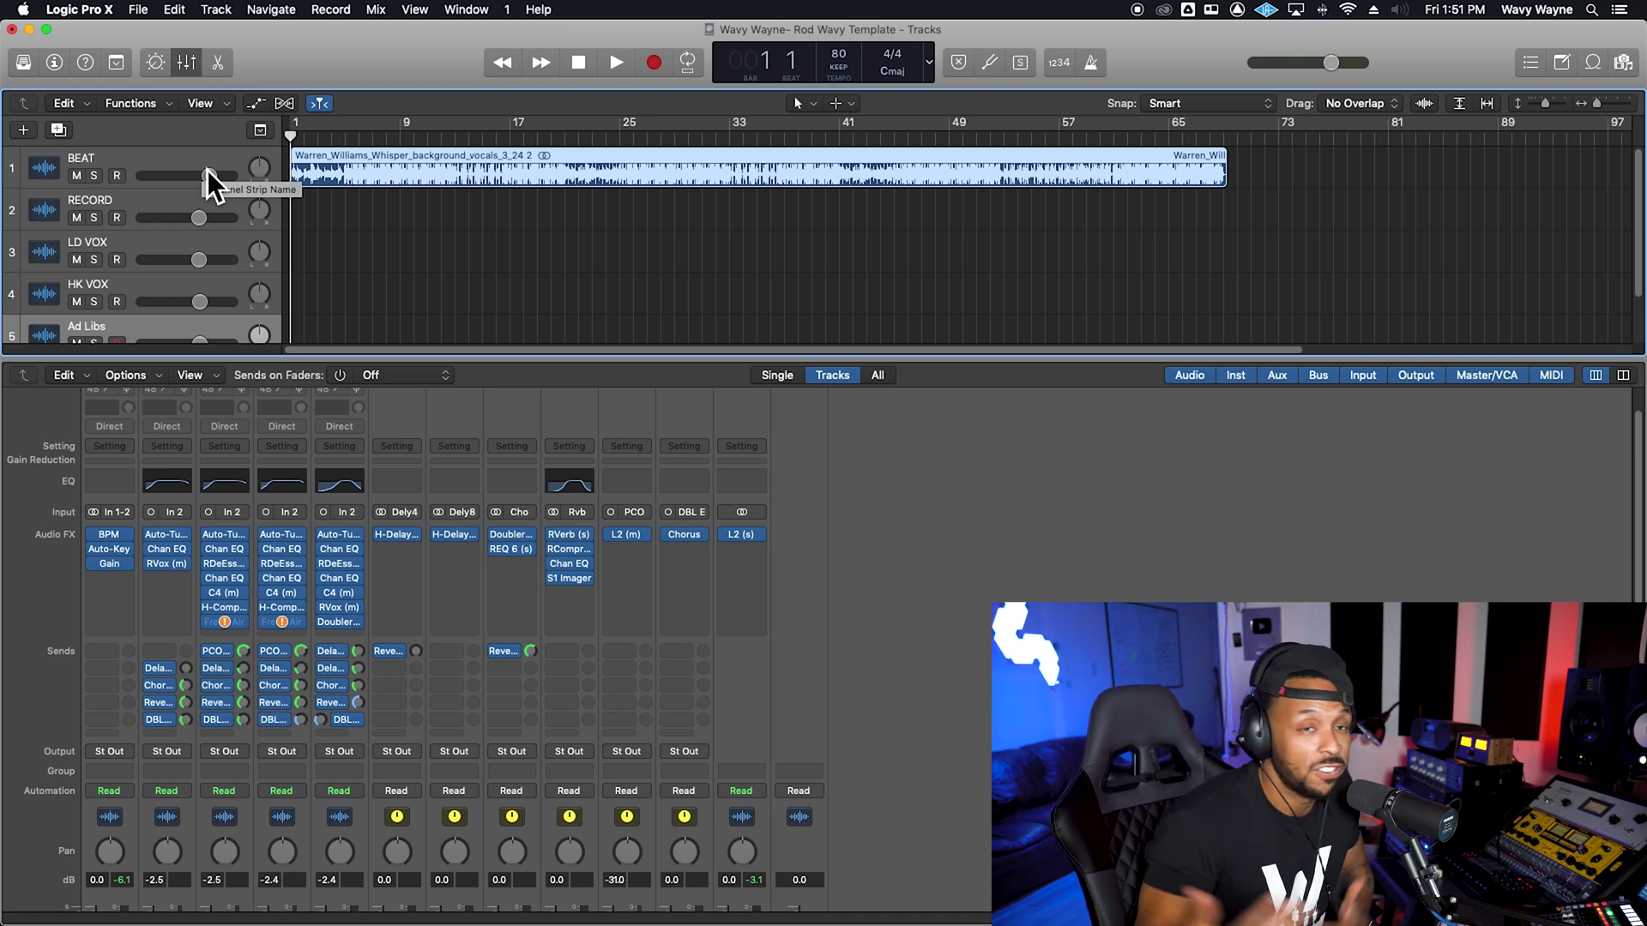
Arm the RECORD track, set its input to Input 1 (MIC), and start recording a take
left_click(124, 223)
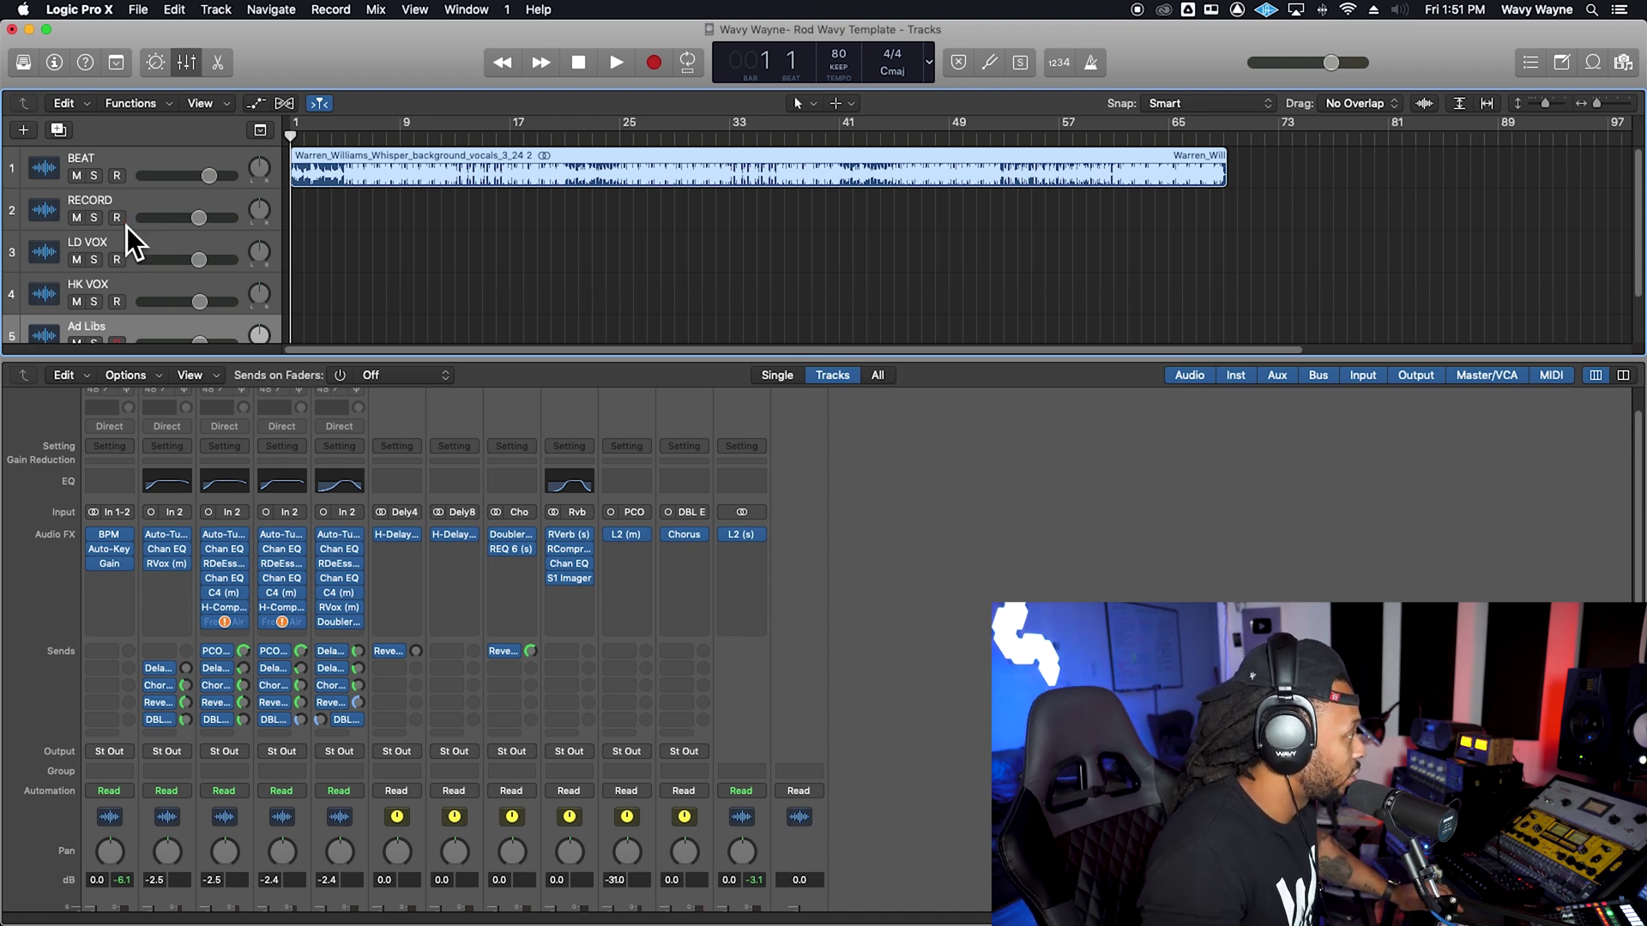
left_click(131, 229)
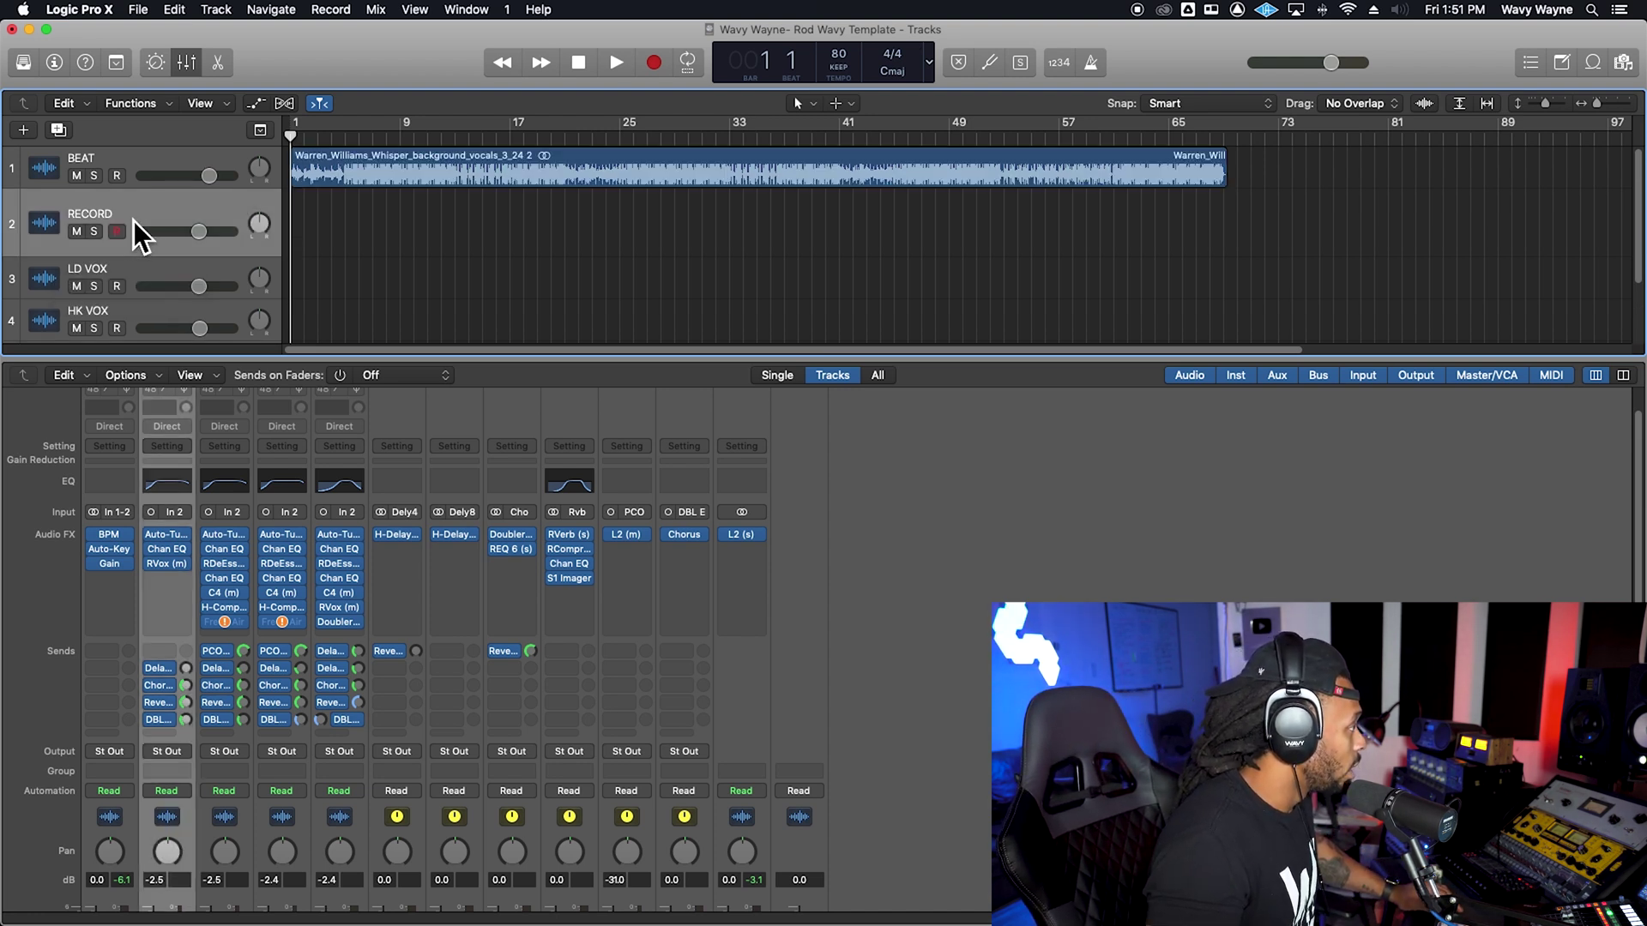
left_click(53, 63)
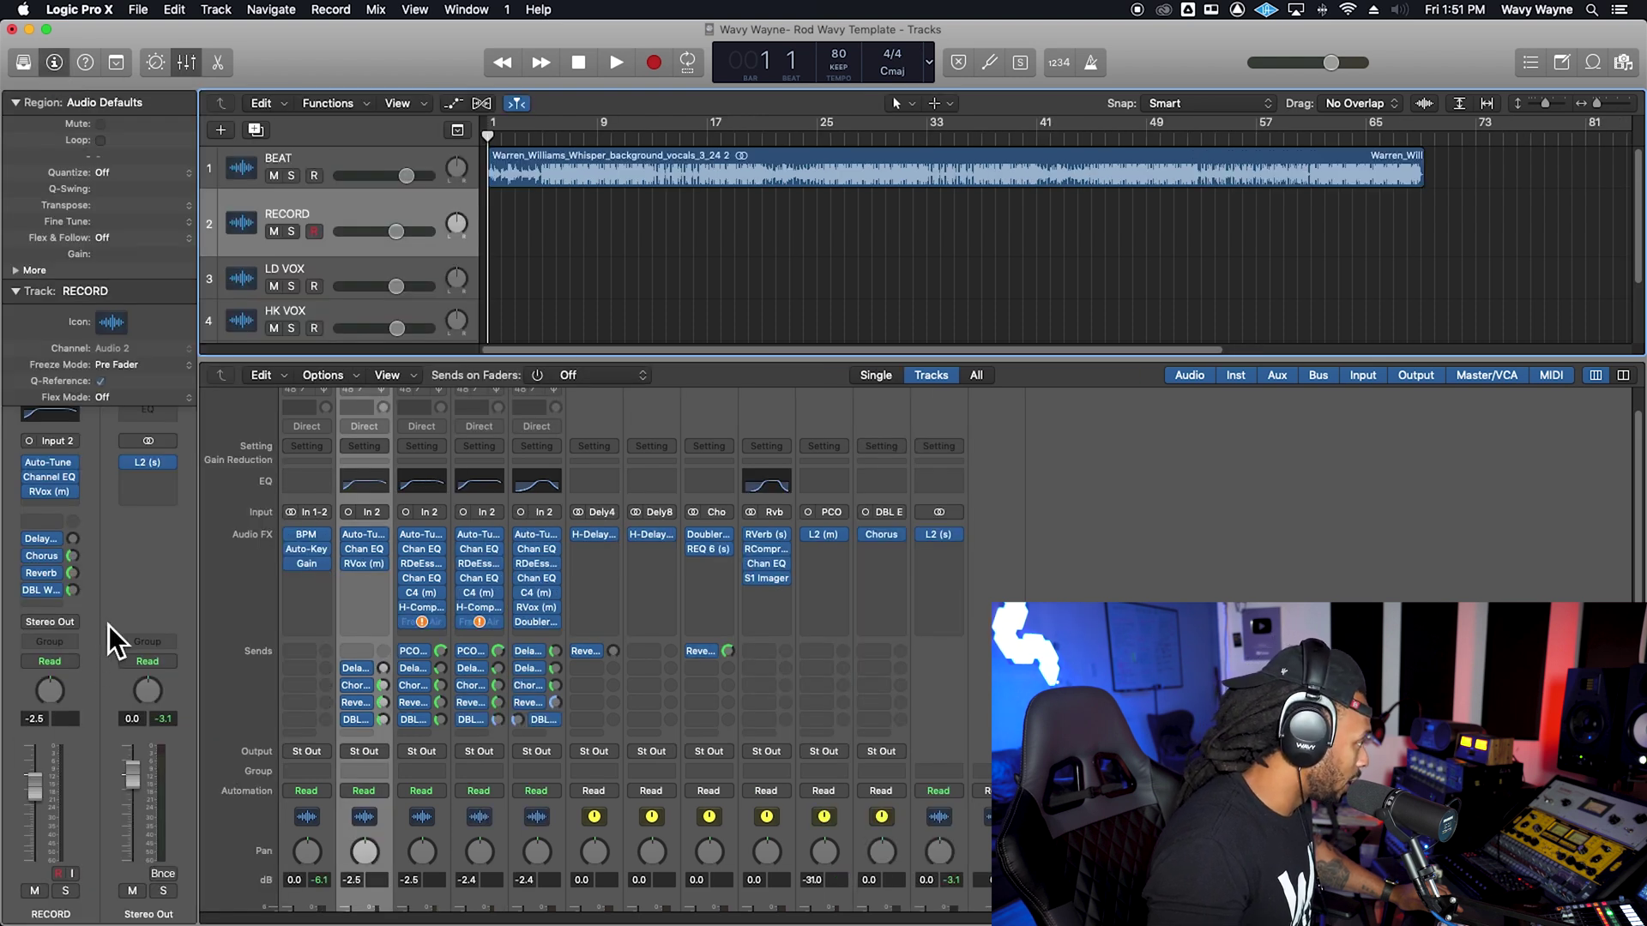
left_click(70, 451)
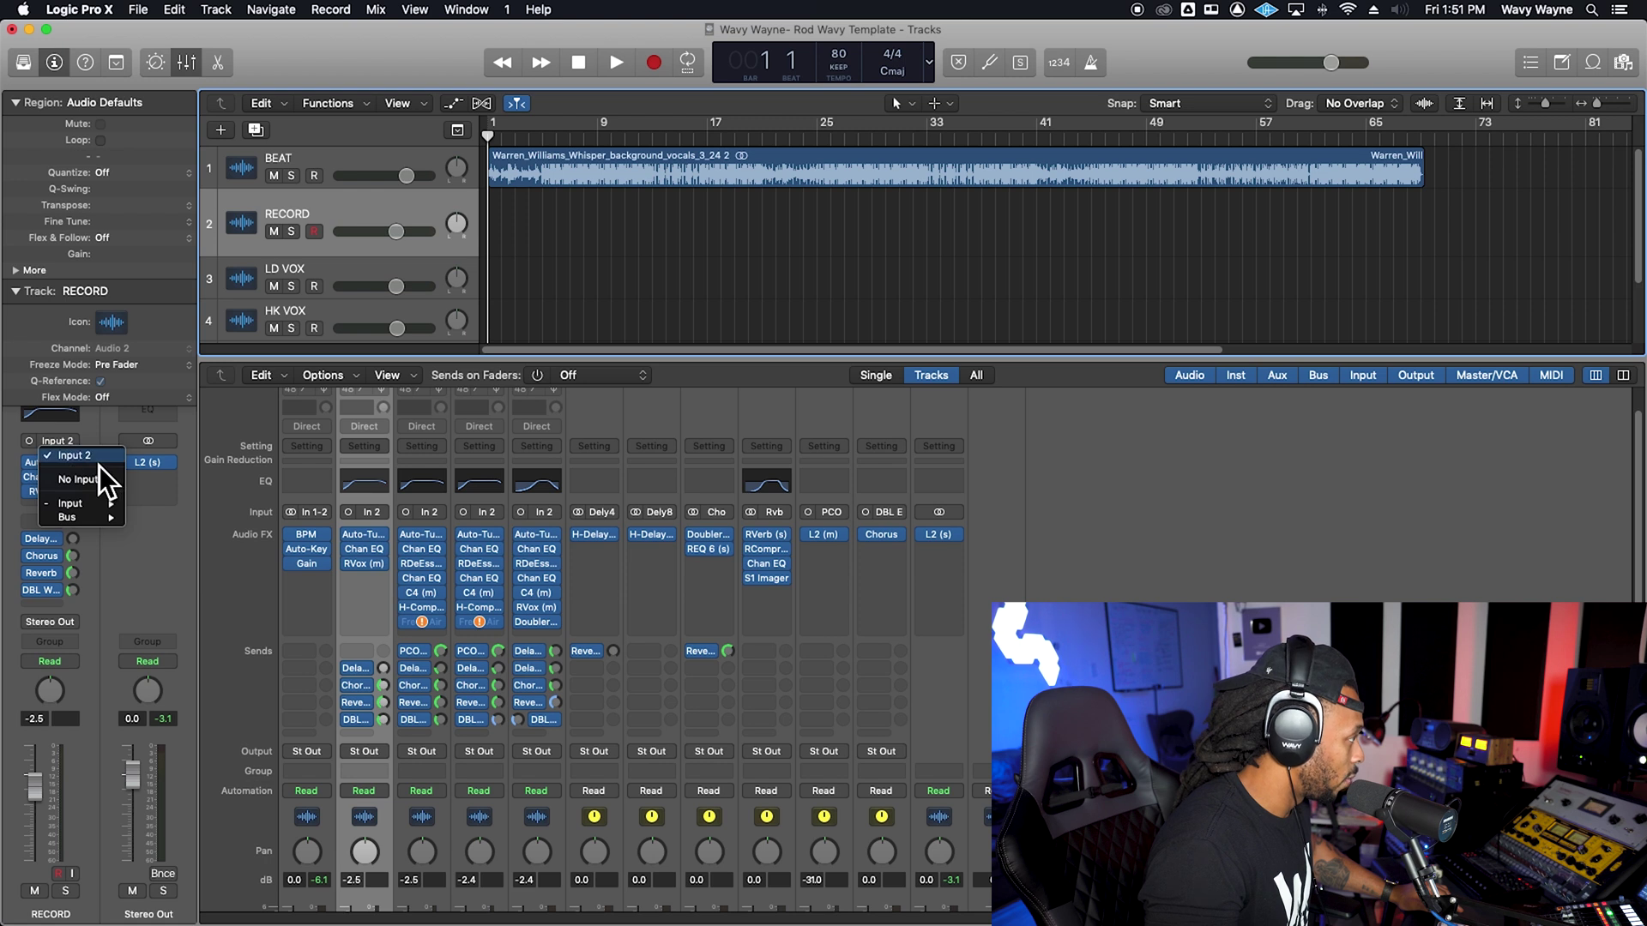
mouse_move(115, 503)
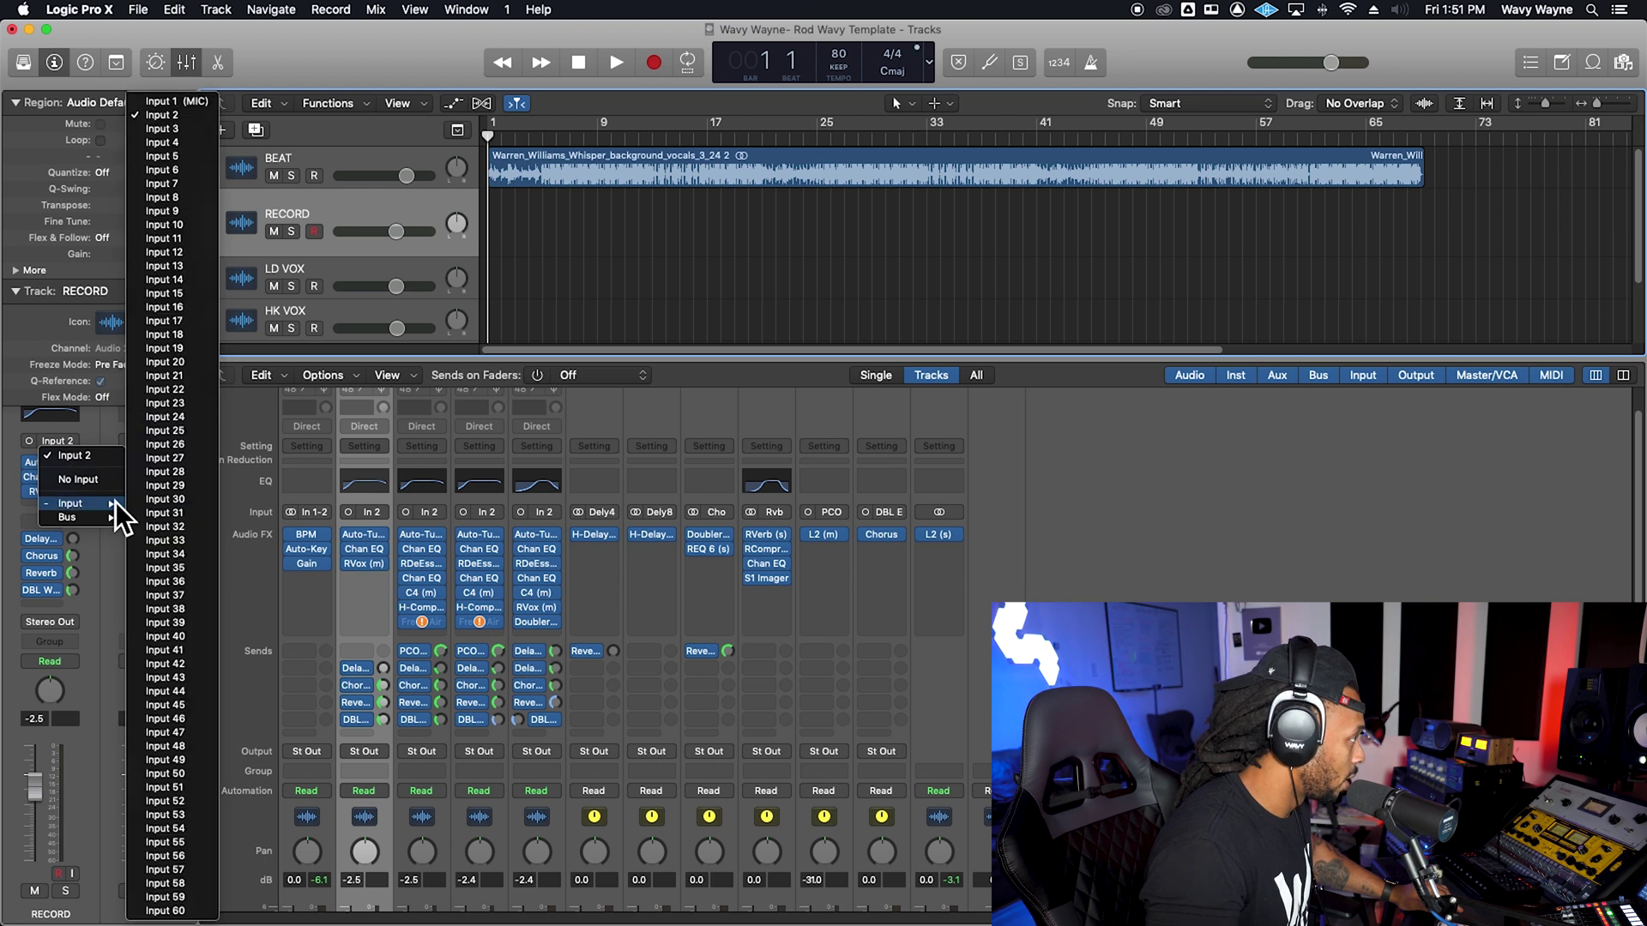
left_click(167, 103)
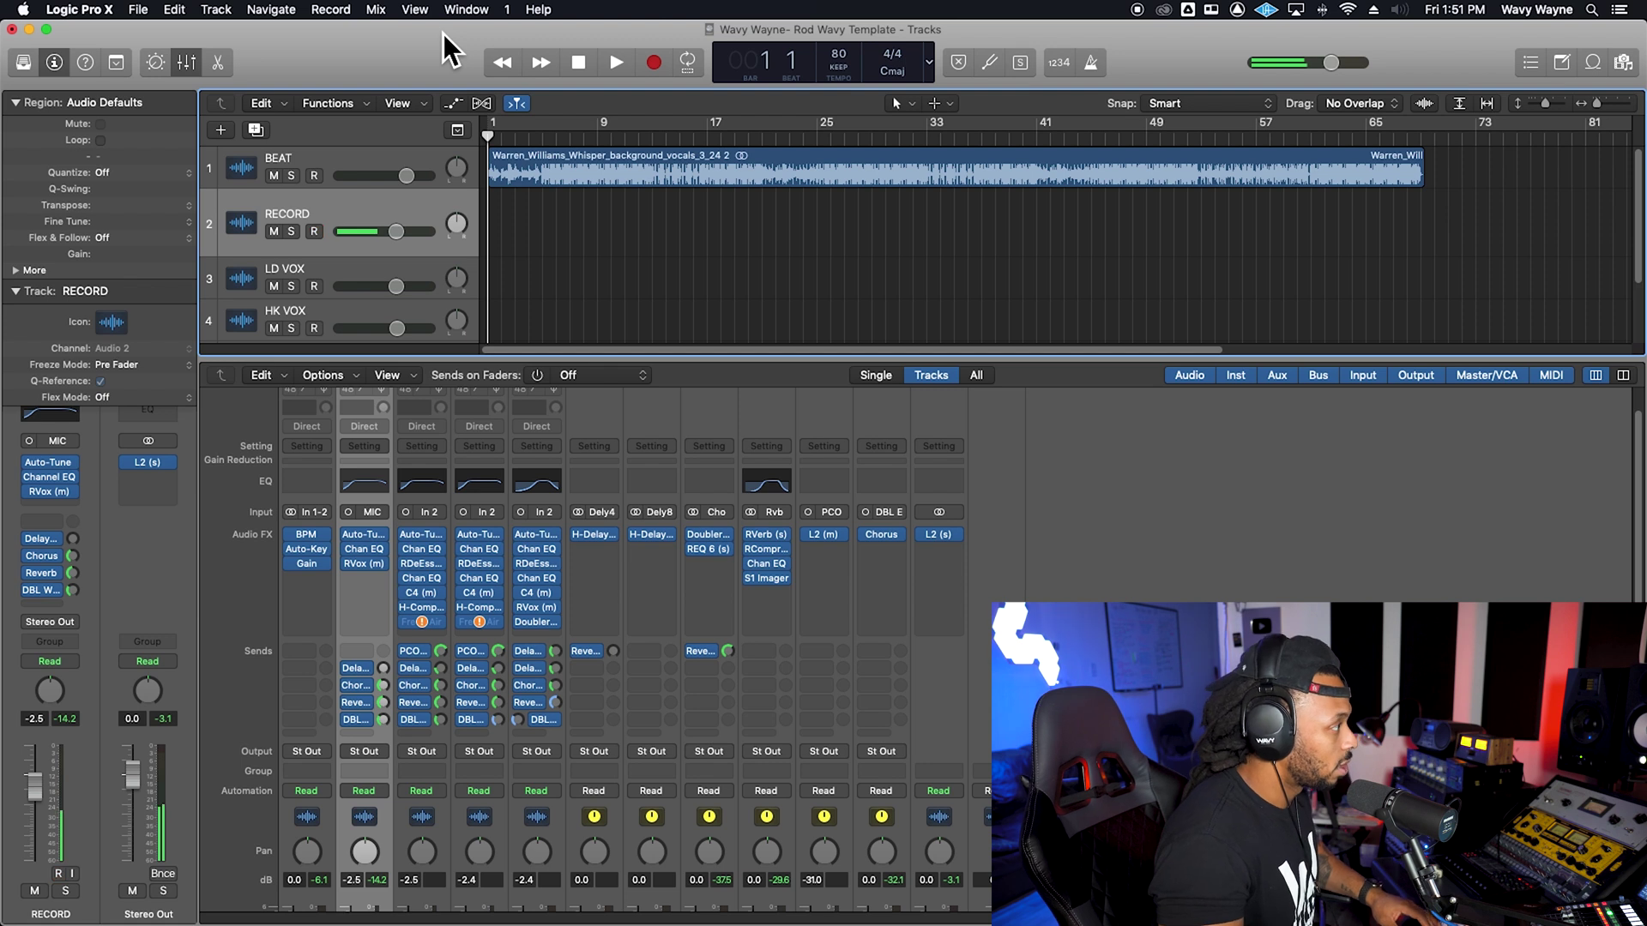
key("r")
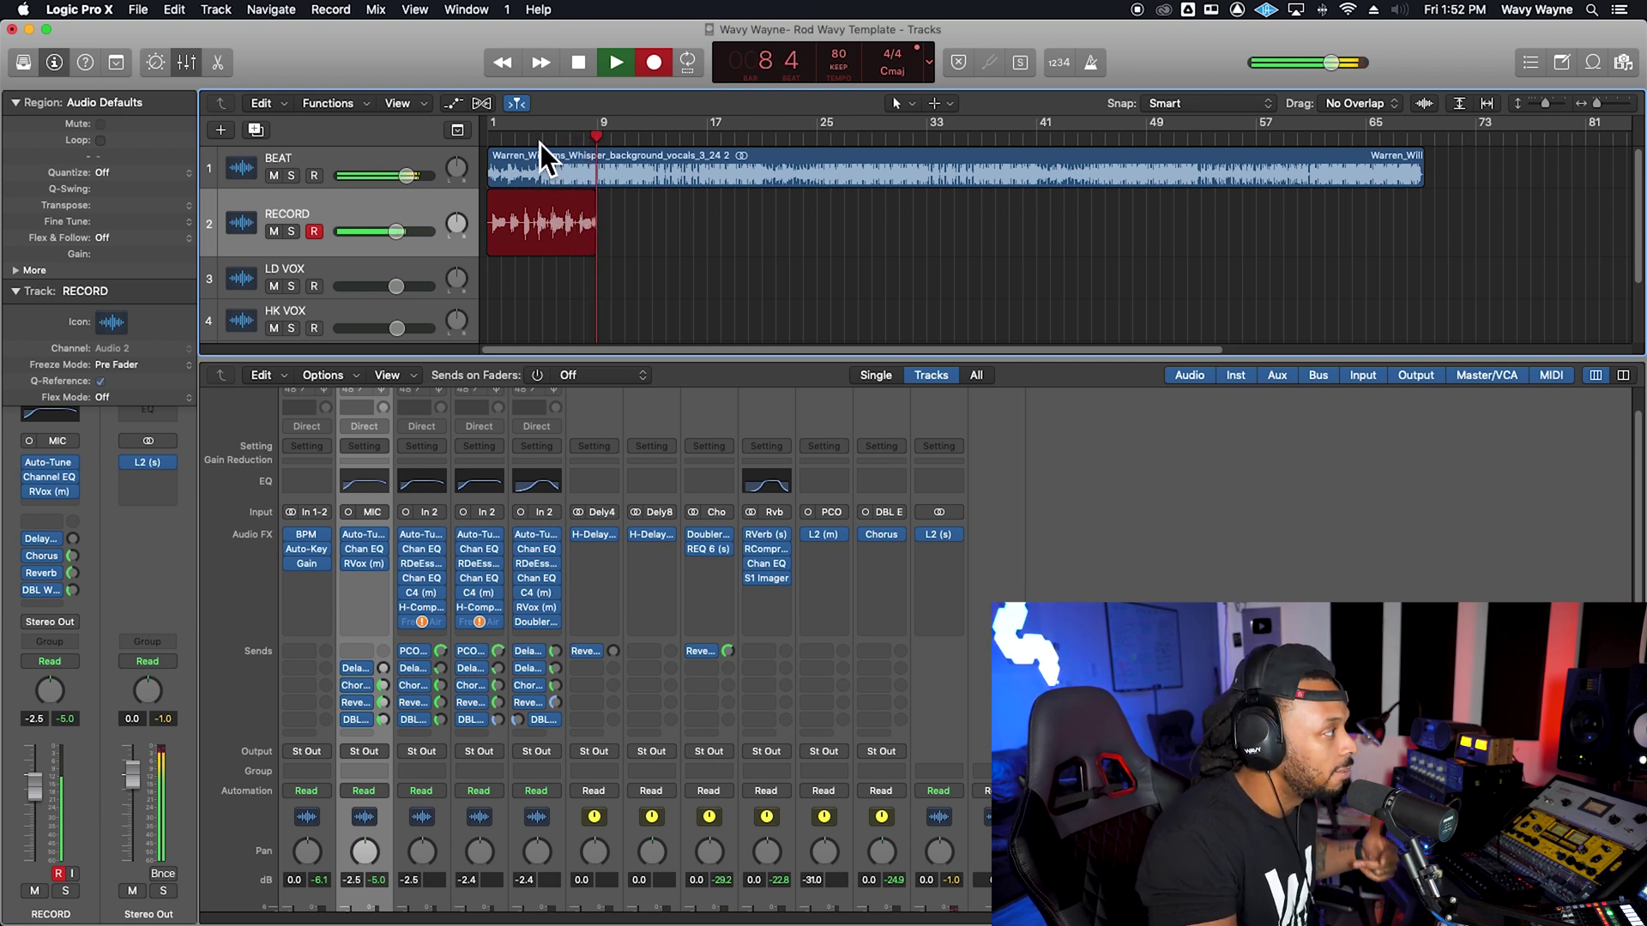
Stop the take, leaving region RECORD#01 spanning bars 1 to about 9
key("space")
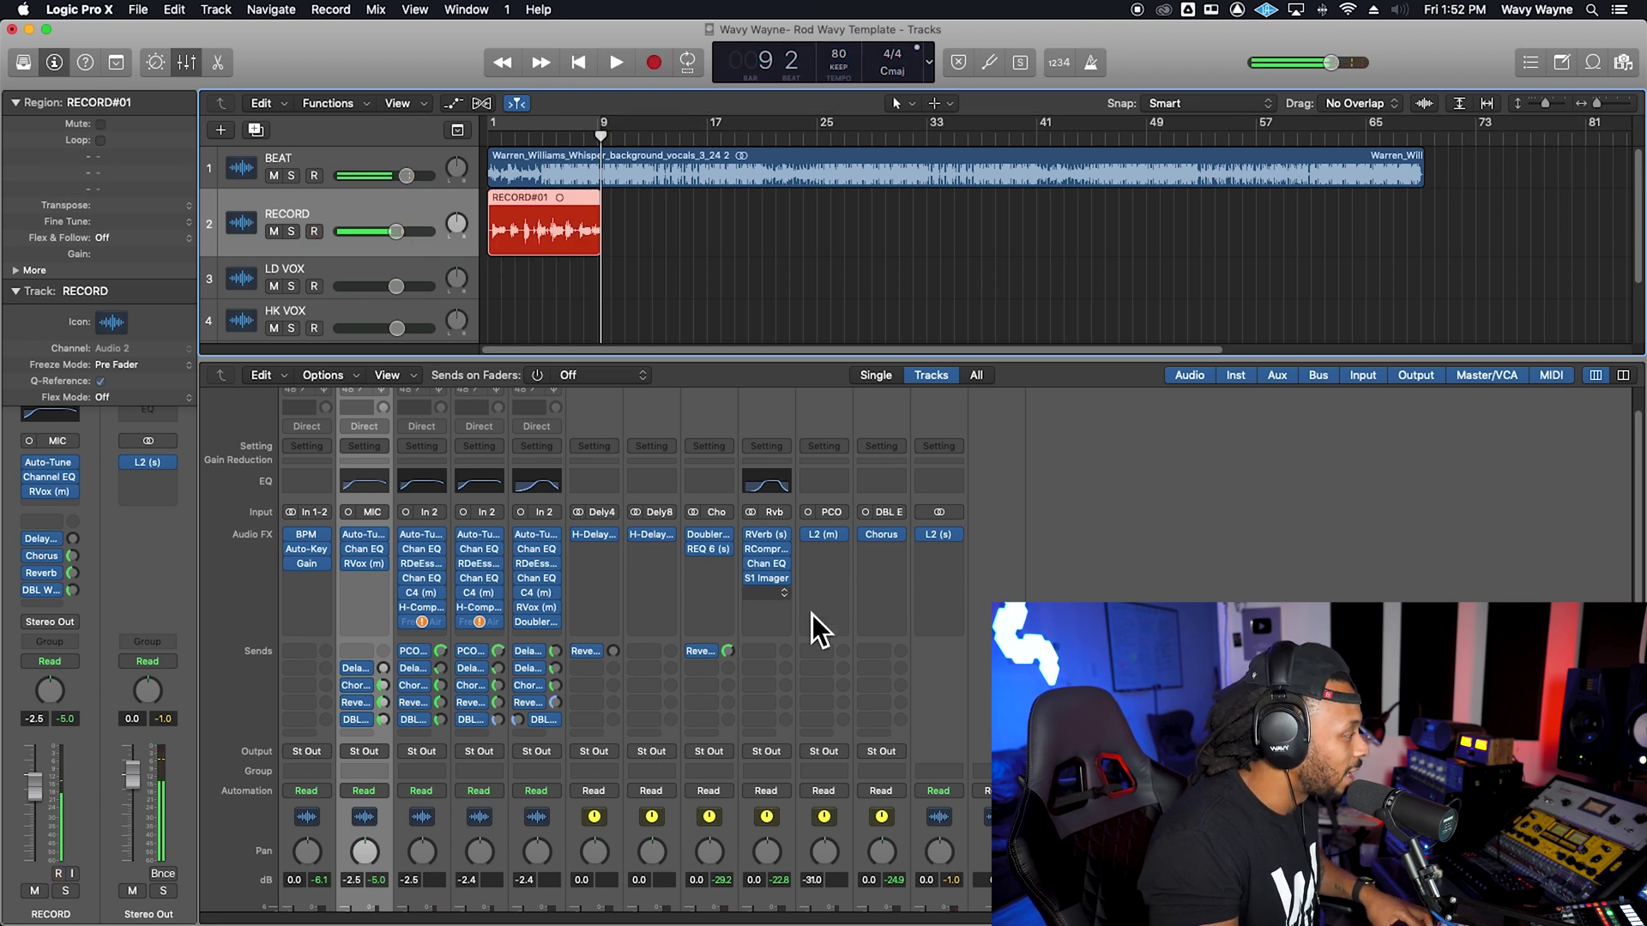
Set the BEAT channel's Gain plug-in to -10 dB
scroll(812, 625, "down", 5)
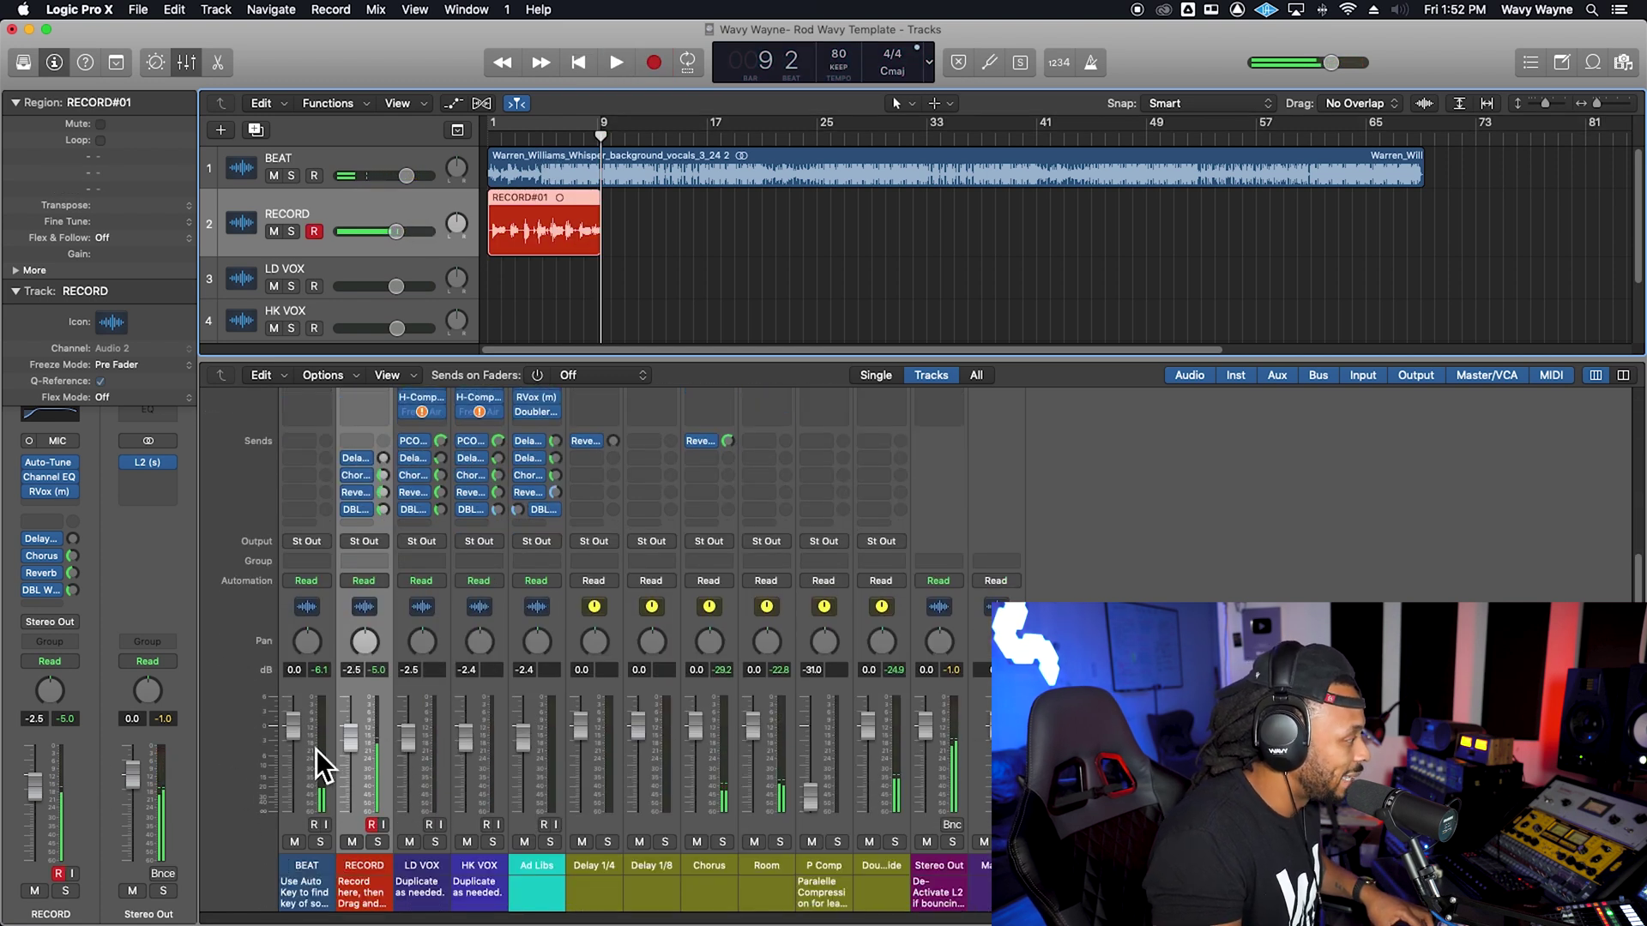
scroll(297, 740, "down", 1)
scroll(213, 568, "up", 1)
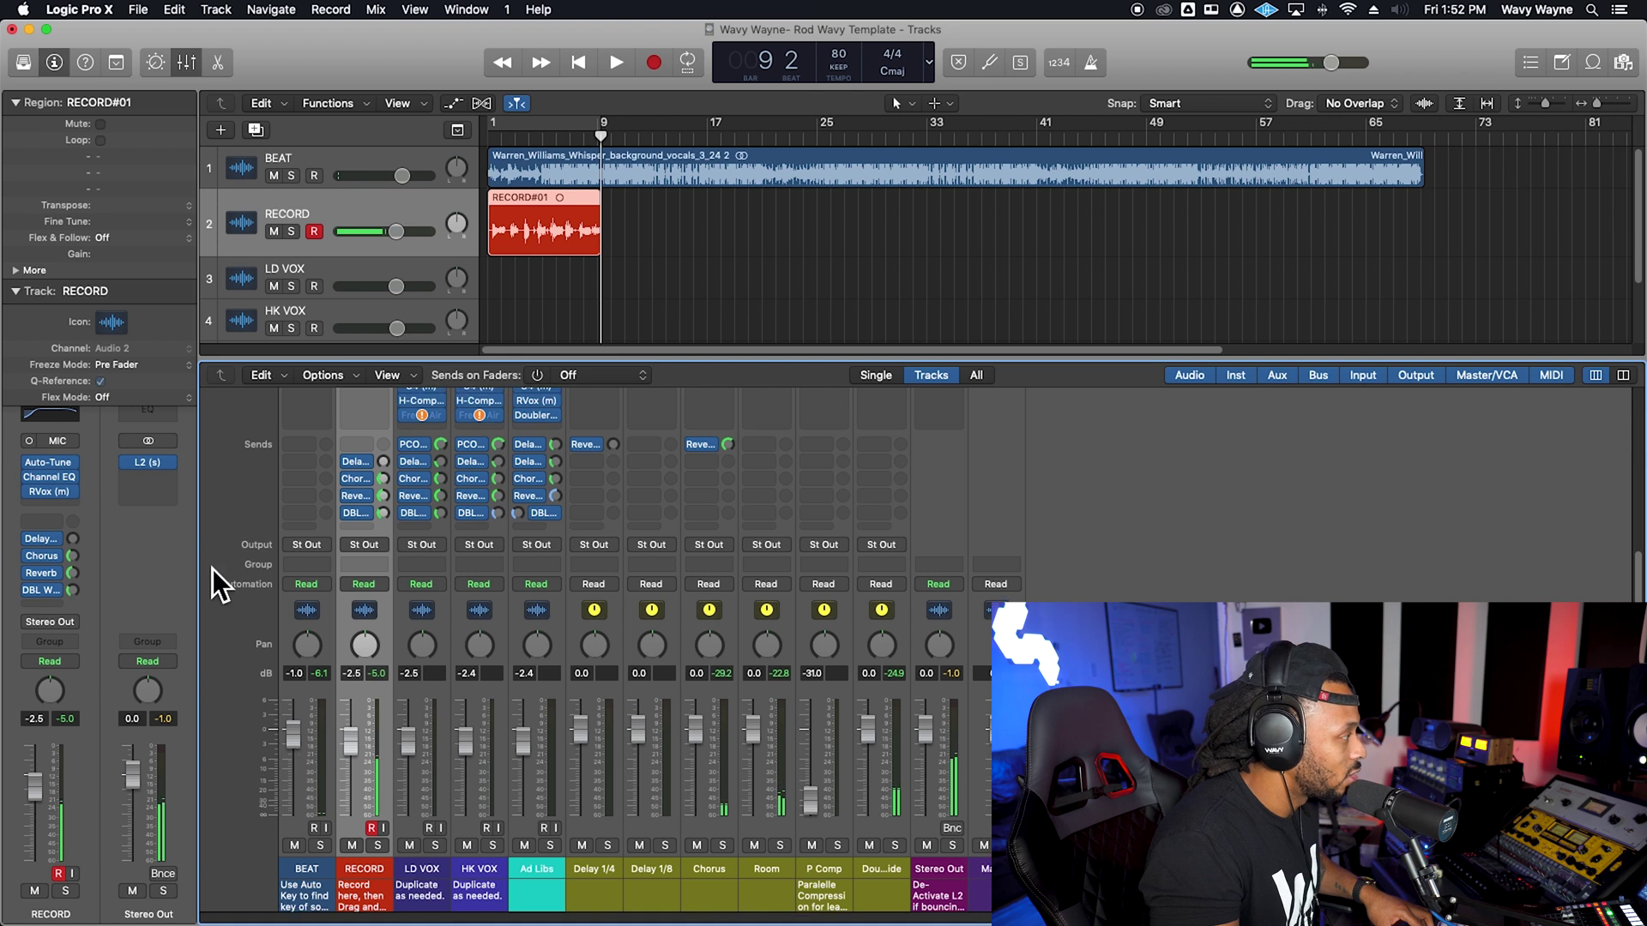
scroll(323, 512, "up", 5)
left_click(316, 572)
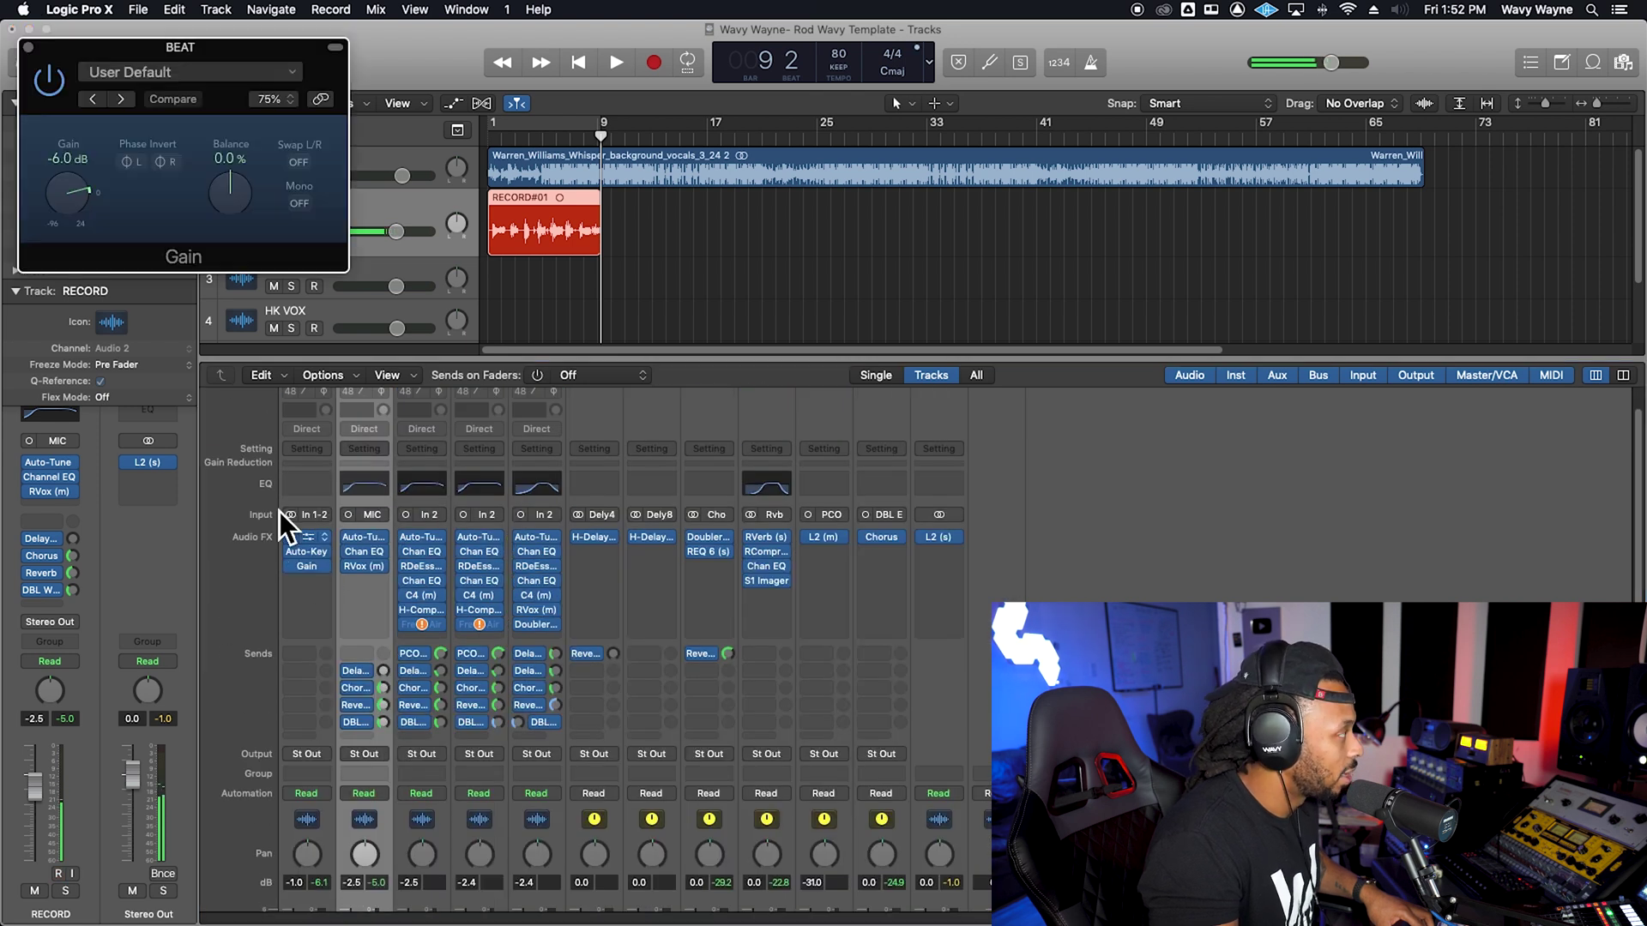
left_click_drag(65, 202, 64, 211)
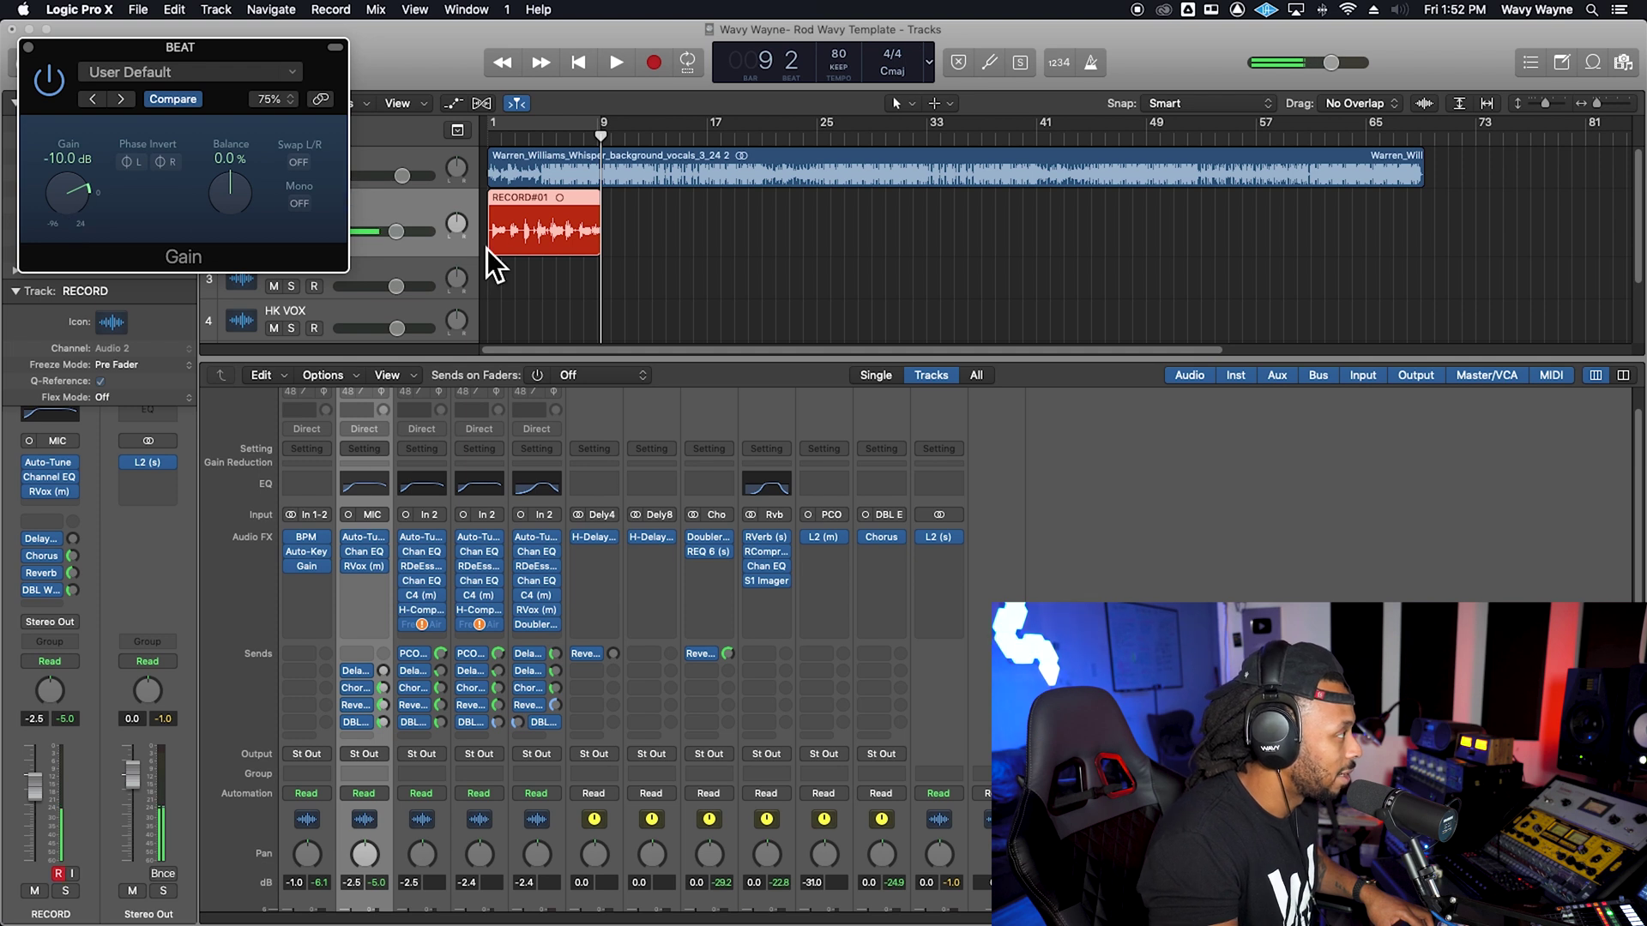
Close the Gain window and start playback from bar 3
left_click(522, 235)
left_click_drag(534, 130, 521, 135)
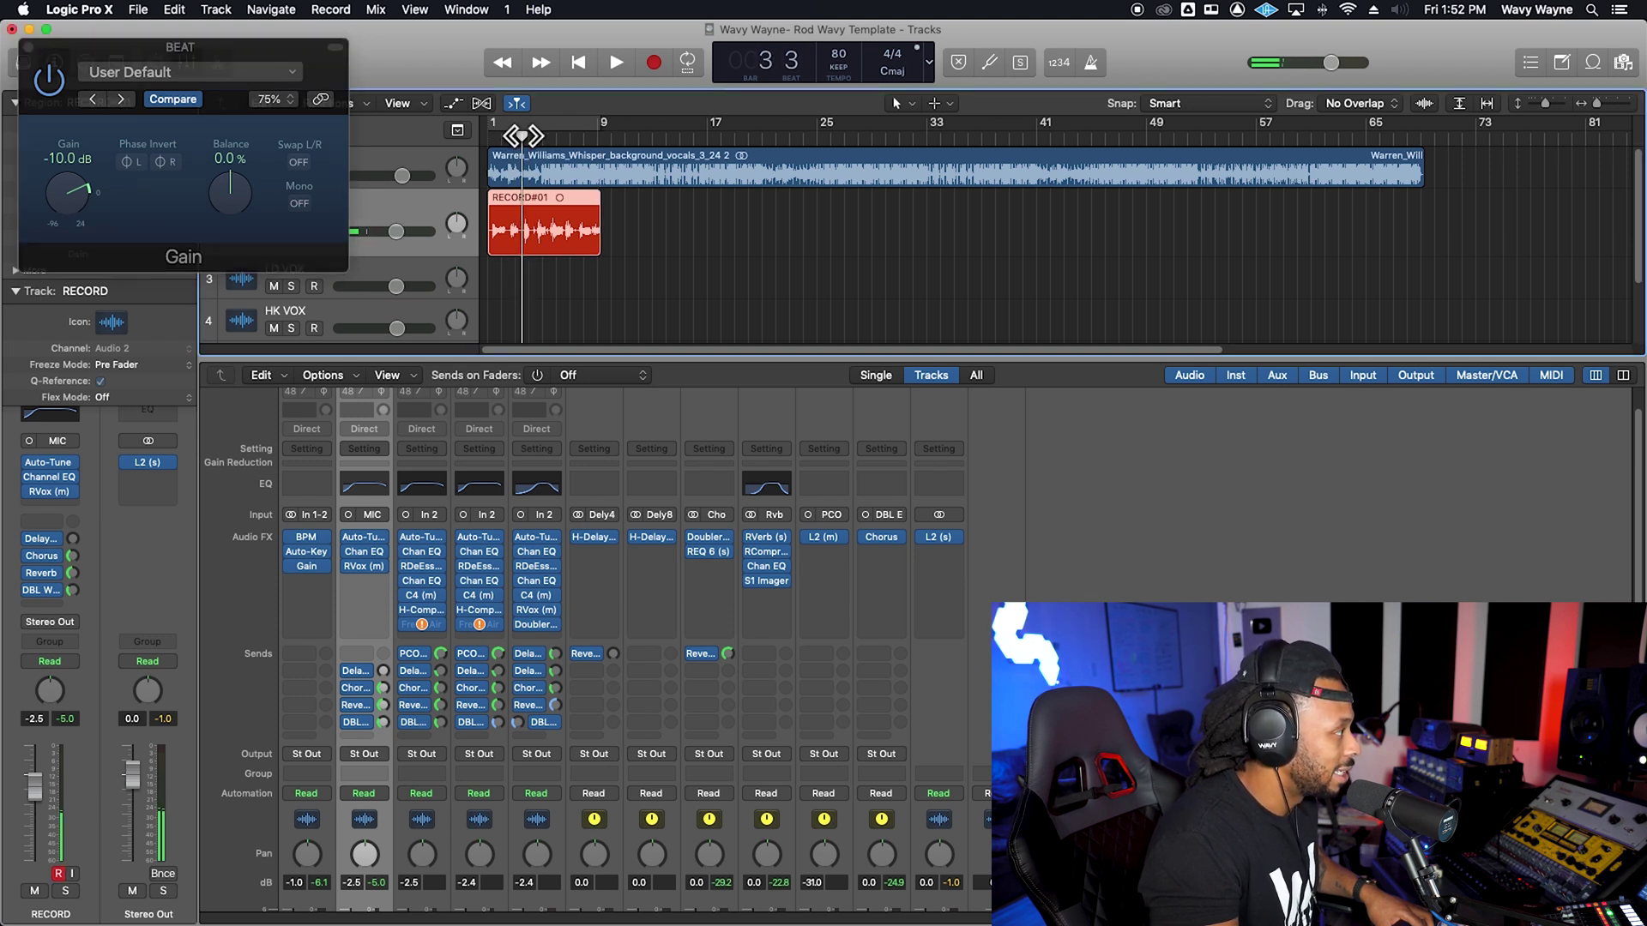
left_click(30, 48)
key("space")
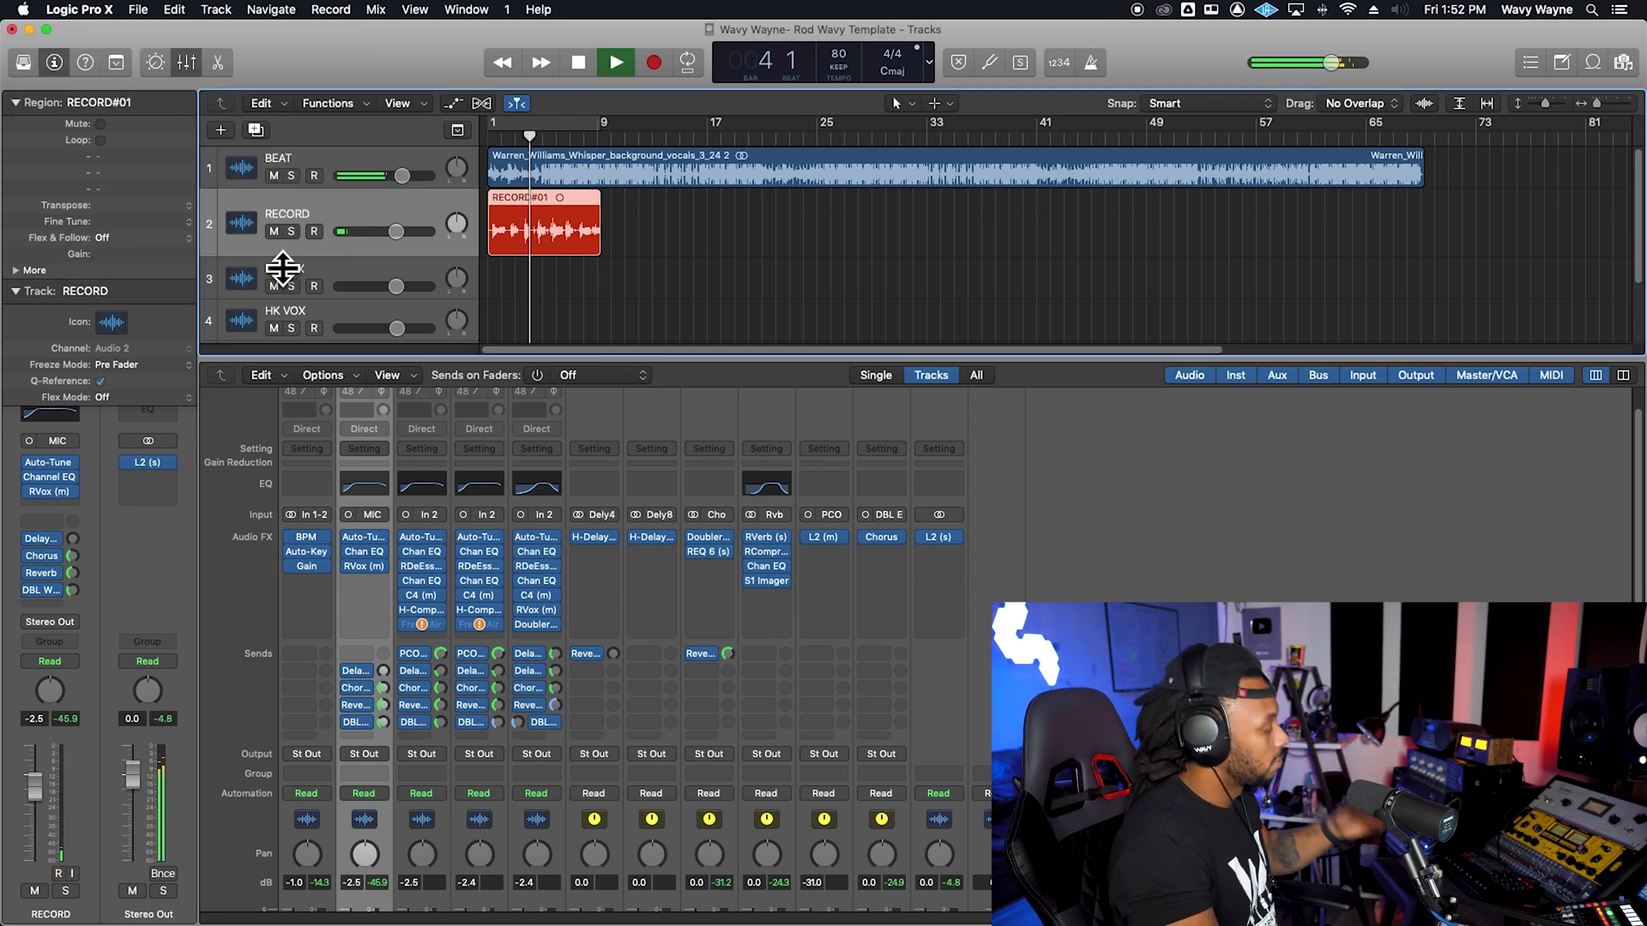
Stop playback, zoom into the timeline and toggle the RECORD track's record arming
key("d")
key("d")
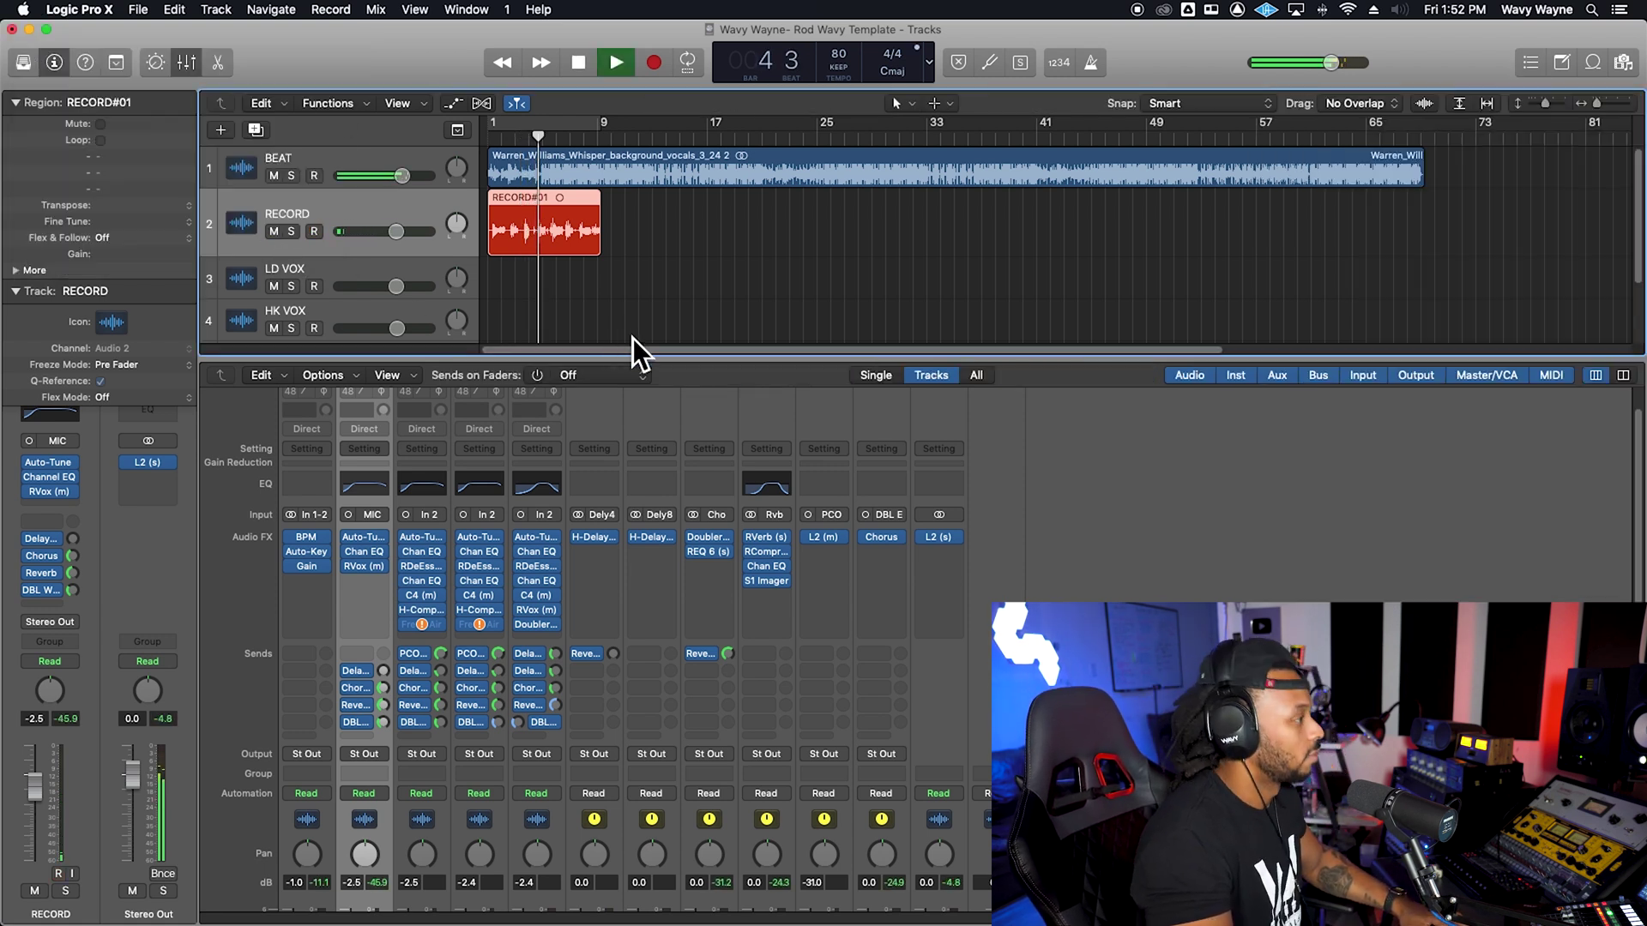
key("option+r")
key("super+Right")
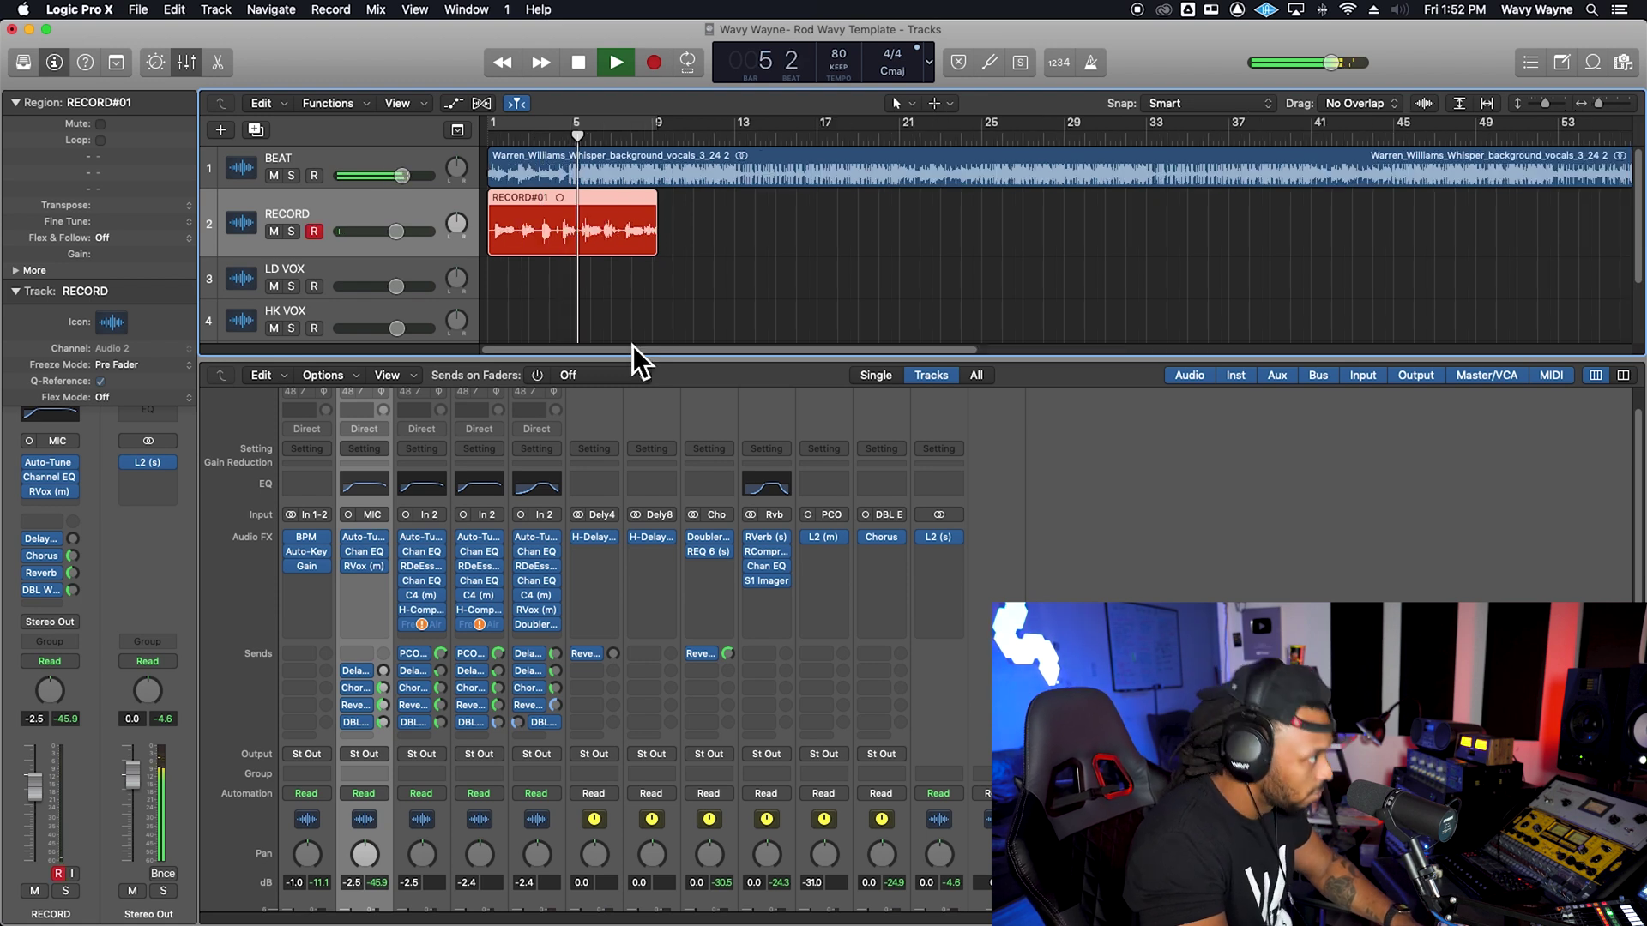
key("super+Right")
key("option+r")
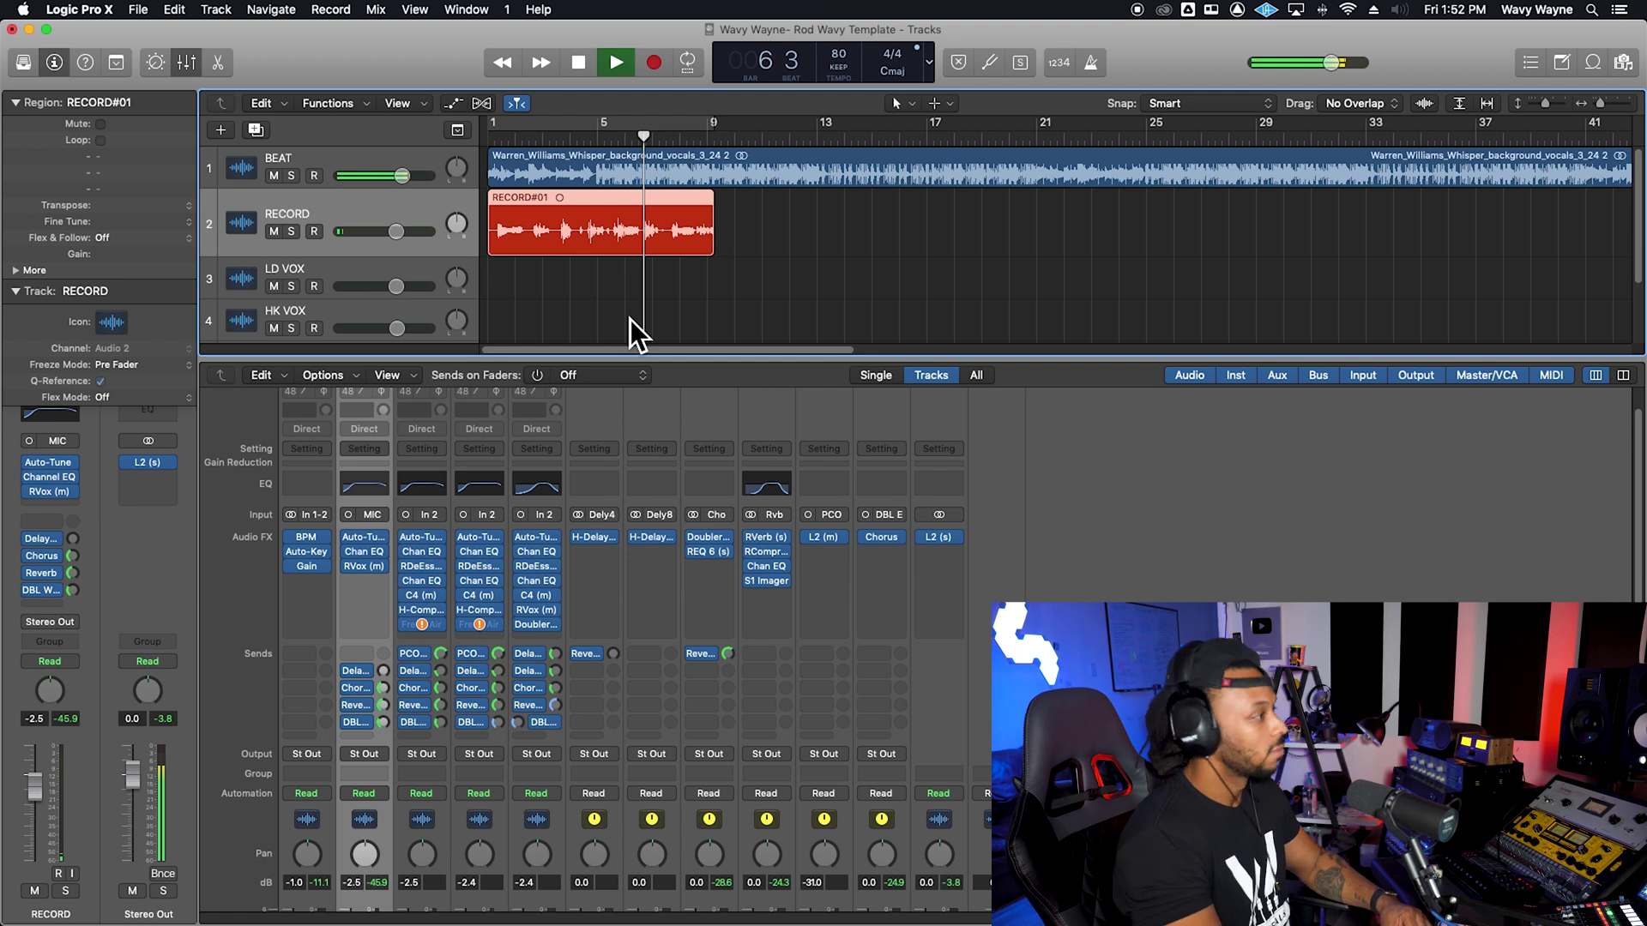
key("option+r")
key("space")
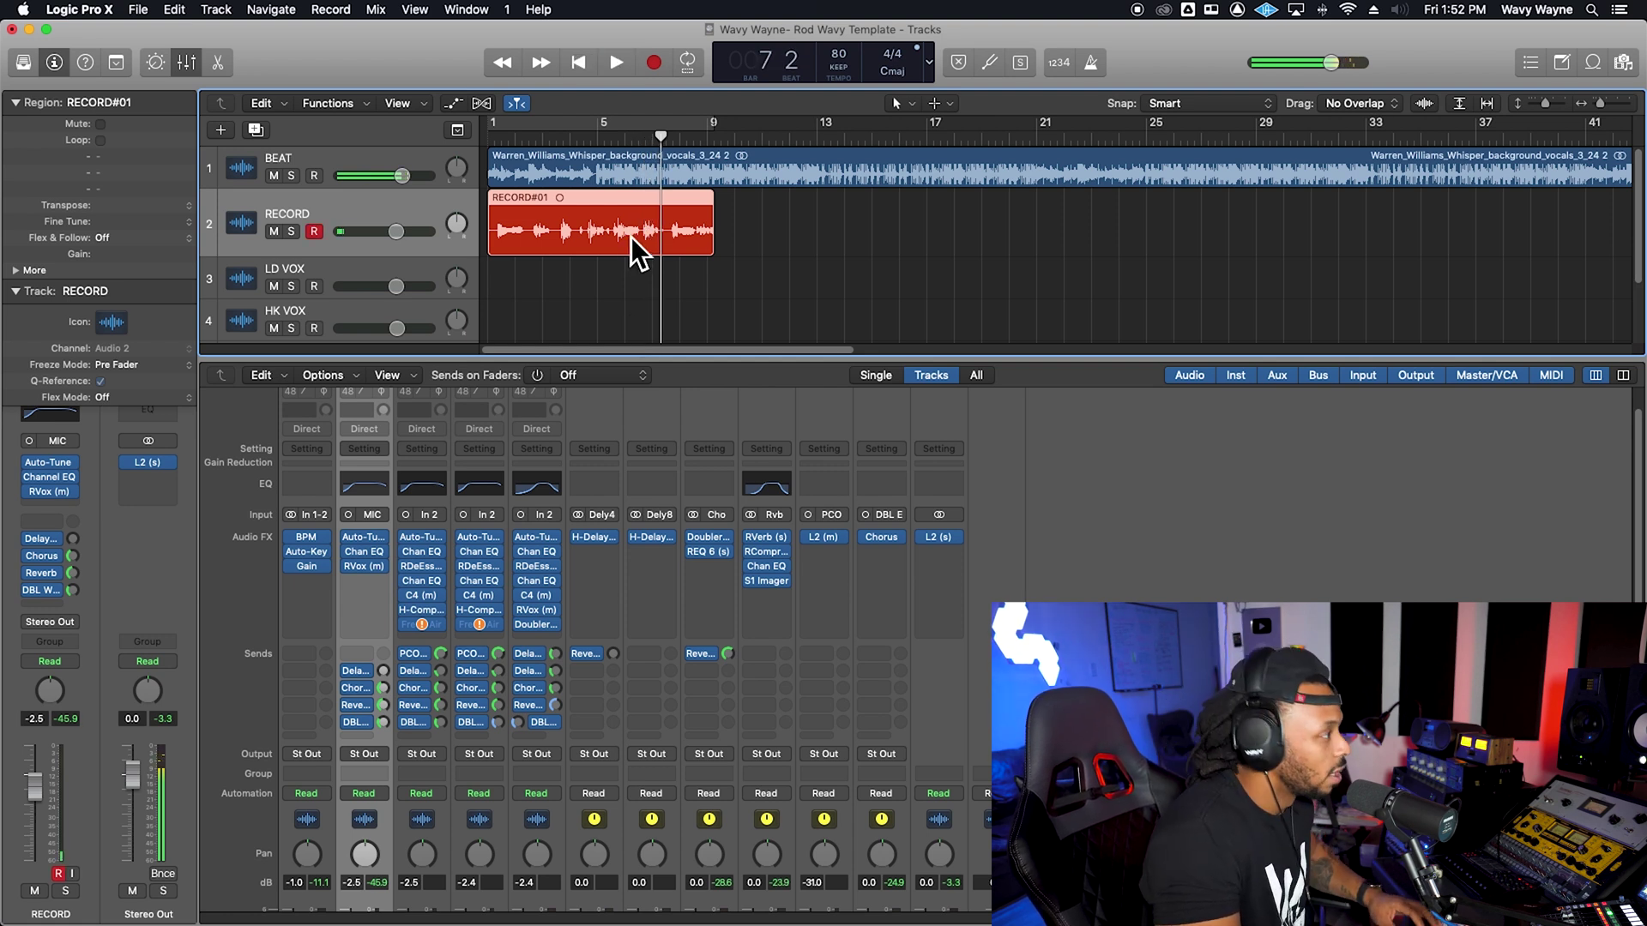
Delete RECORD#01 with its audio file, move the playhead to bar 3, and re-arm RECORD
key("Delete")
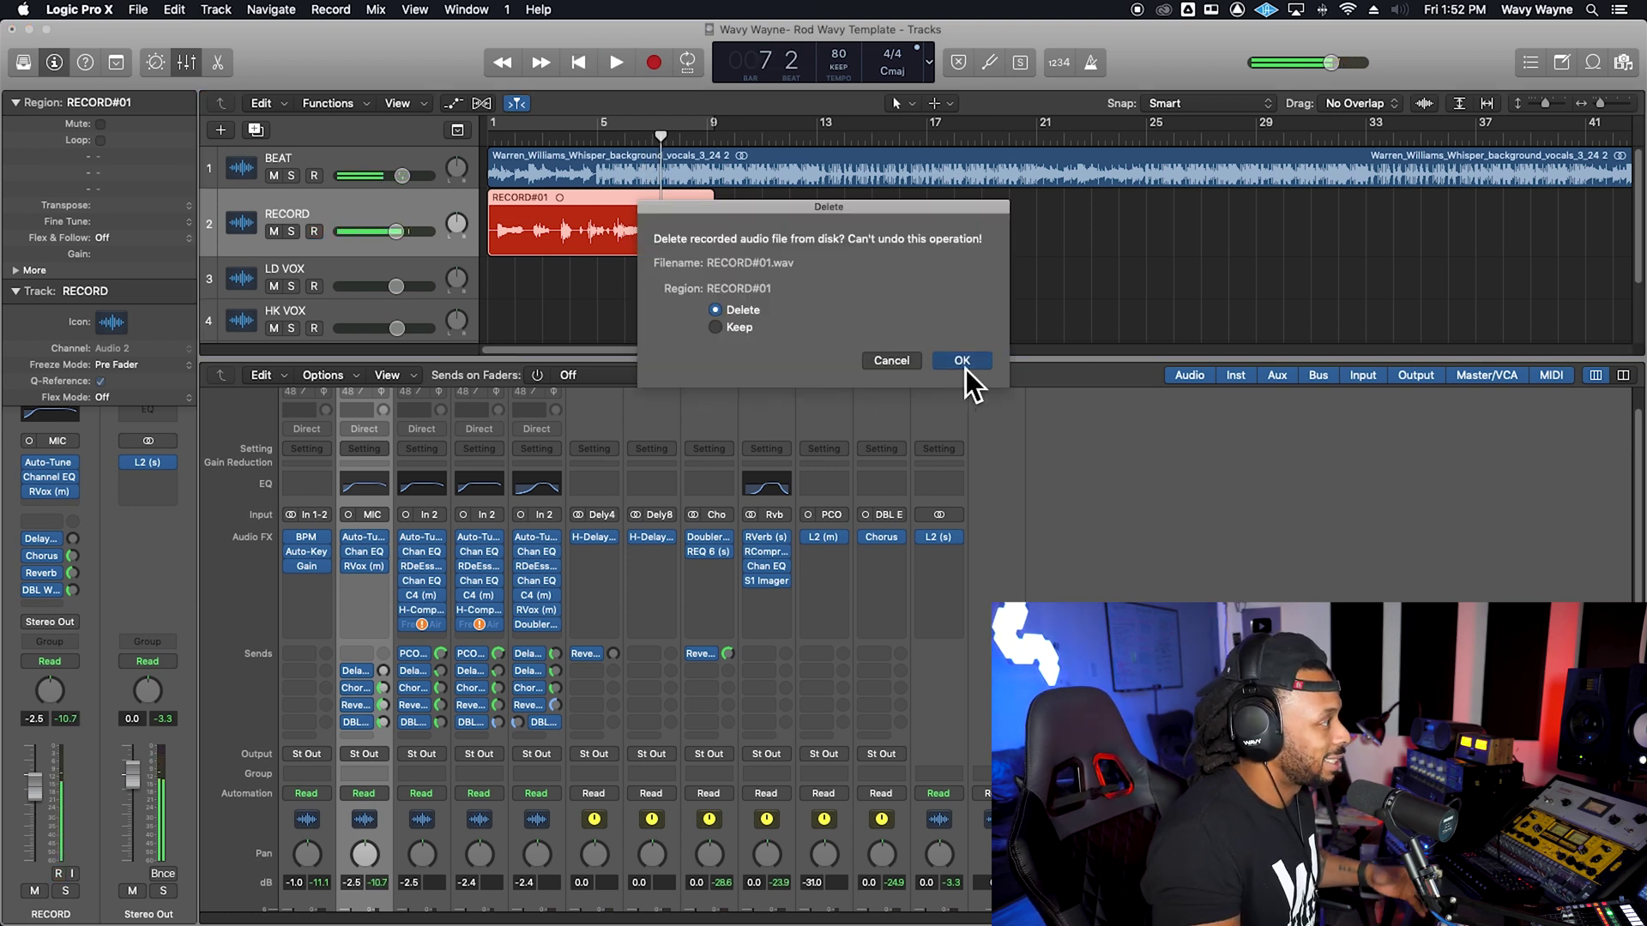
left_click(963, 365)
left_click(580, 136)
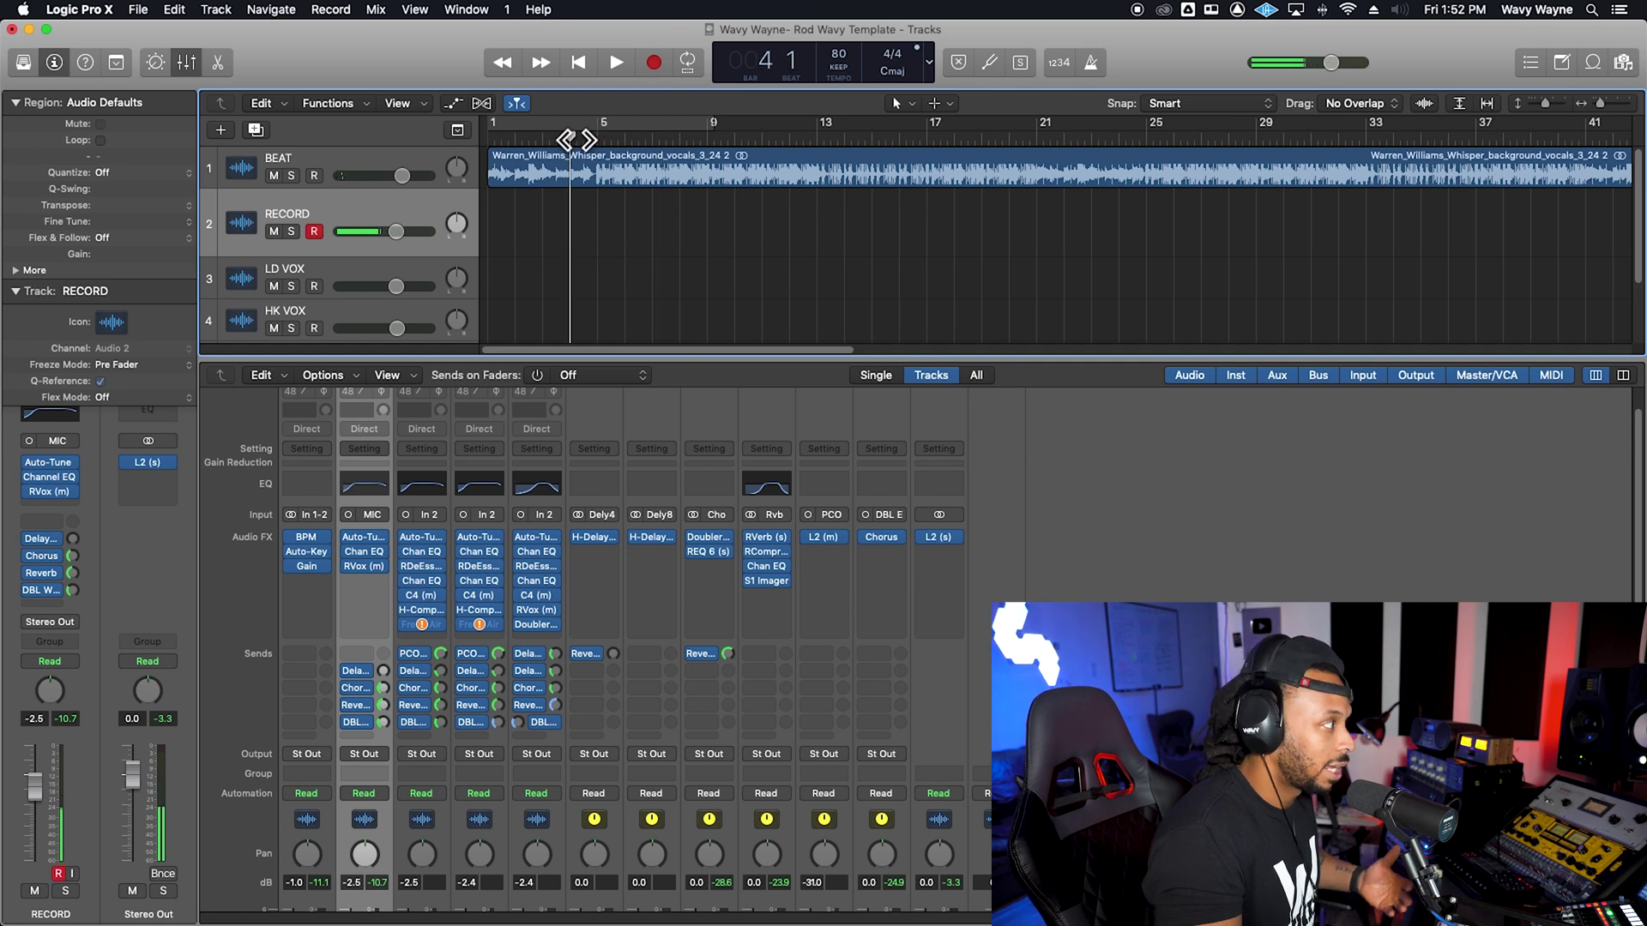
left_click_drag(562, 139, 543, 140)
key("option+r")
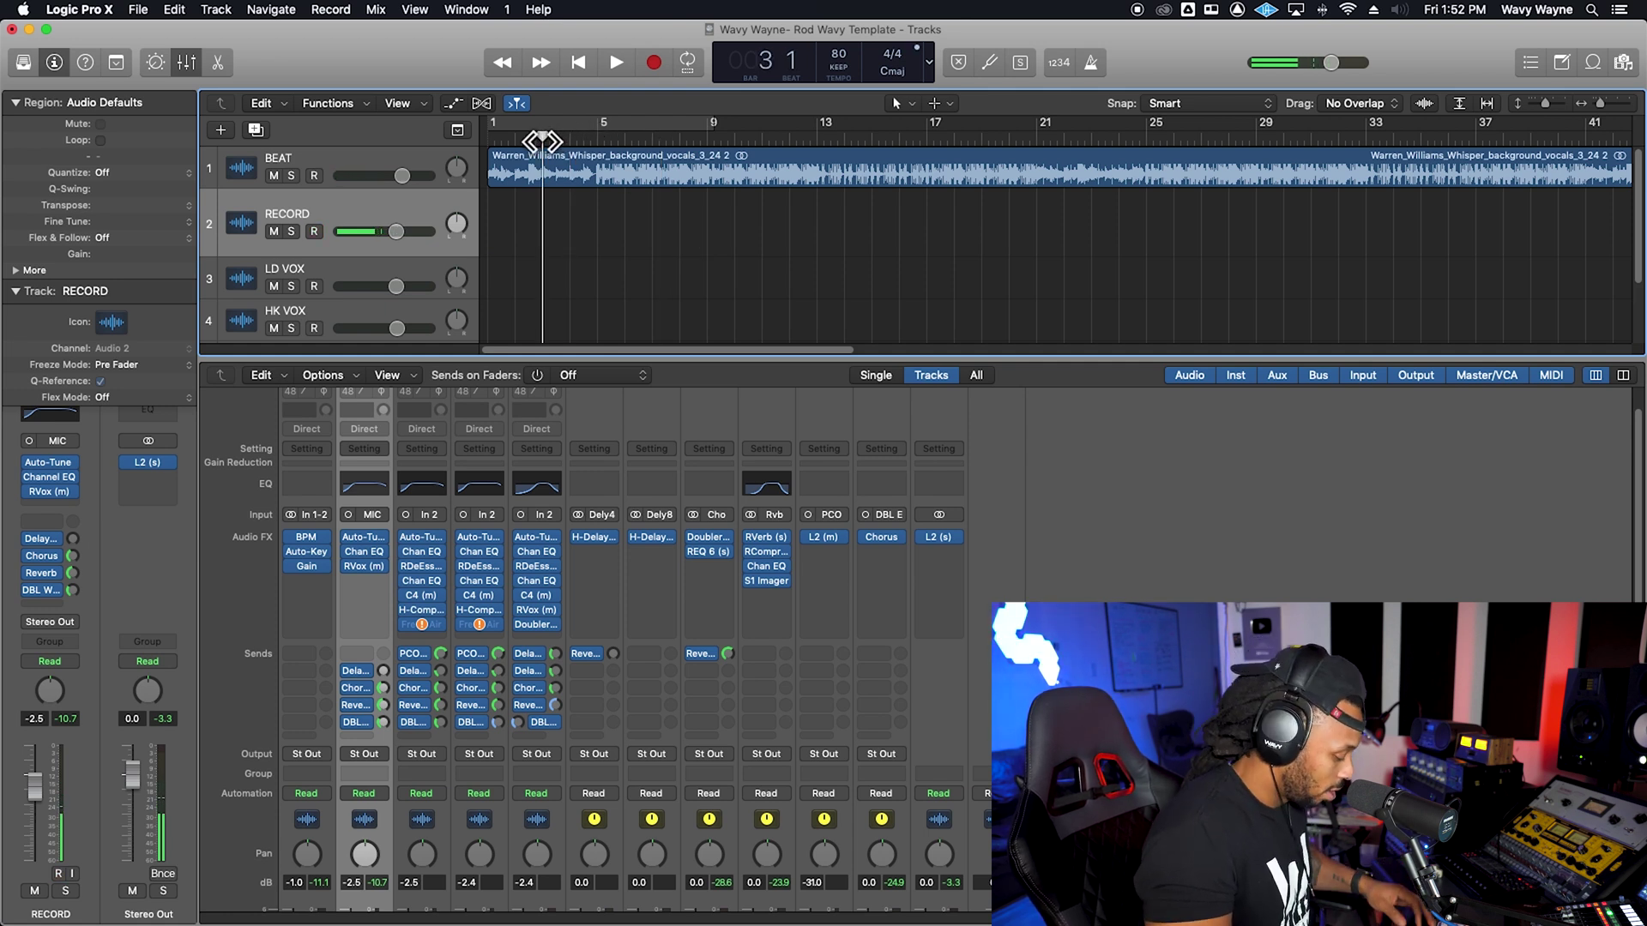
key("option+r")
Record take RECORD#02 on the RECORD track from bar 3 to about bar 8, then select it
key("r")
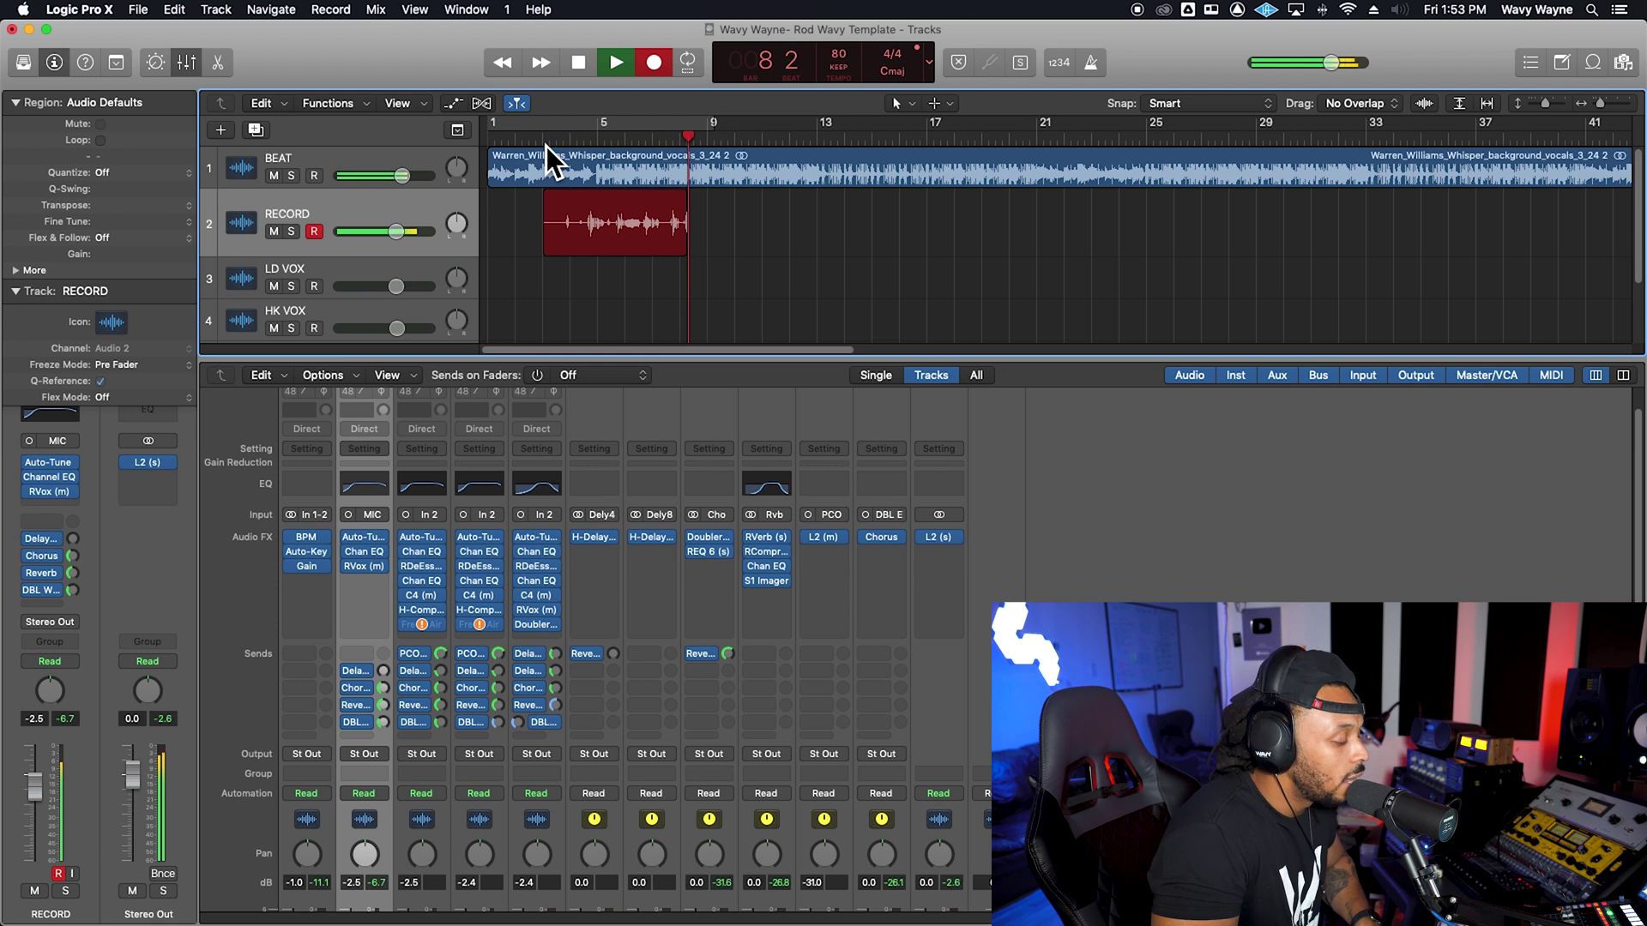
key("space")
left_click(583, 211)
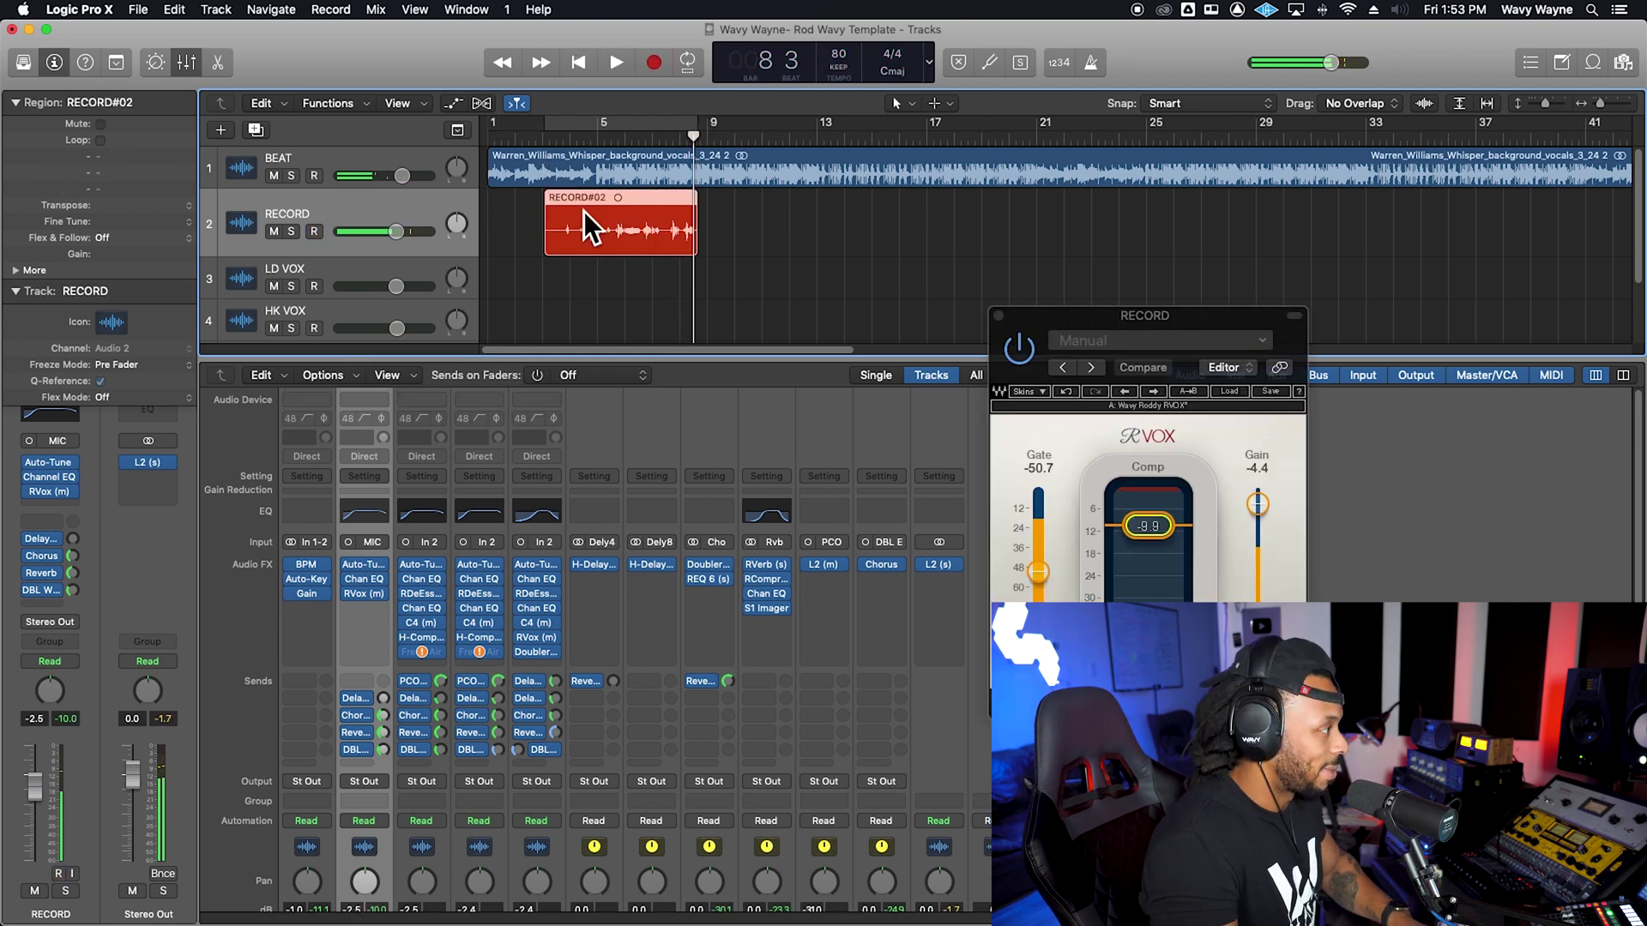
Delete RECORD#02 and its audio file, then record RECORD#03 from bar 3 to about bar 7
key("super+z")
left_click(970, 365)
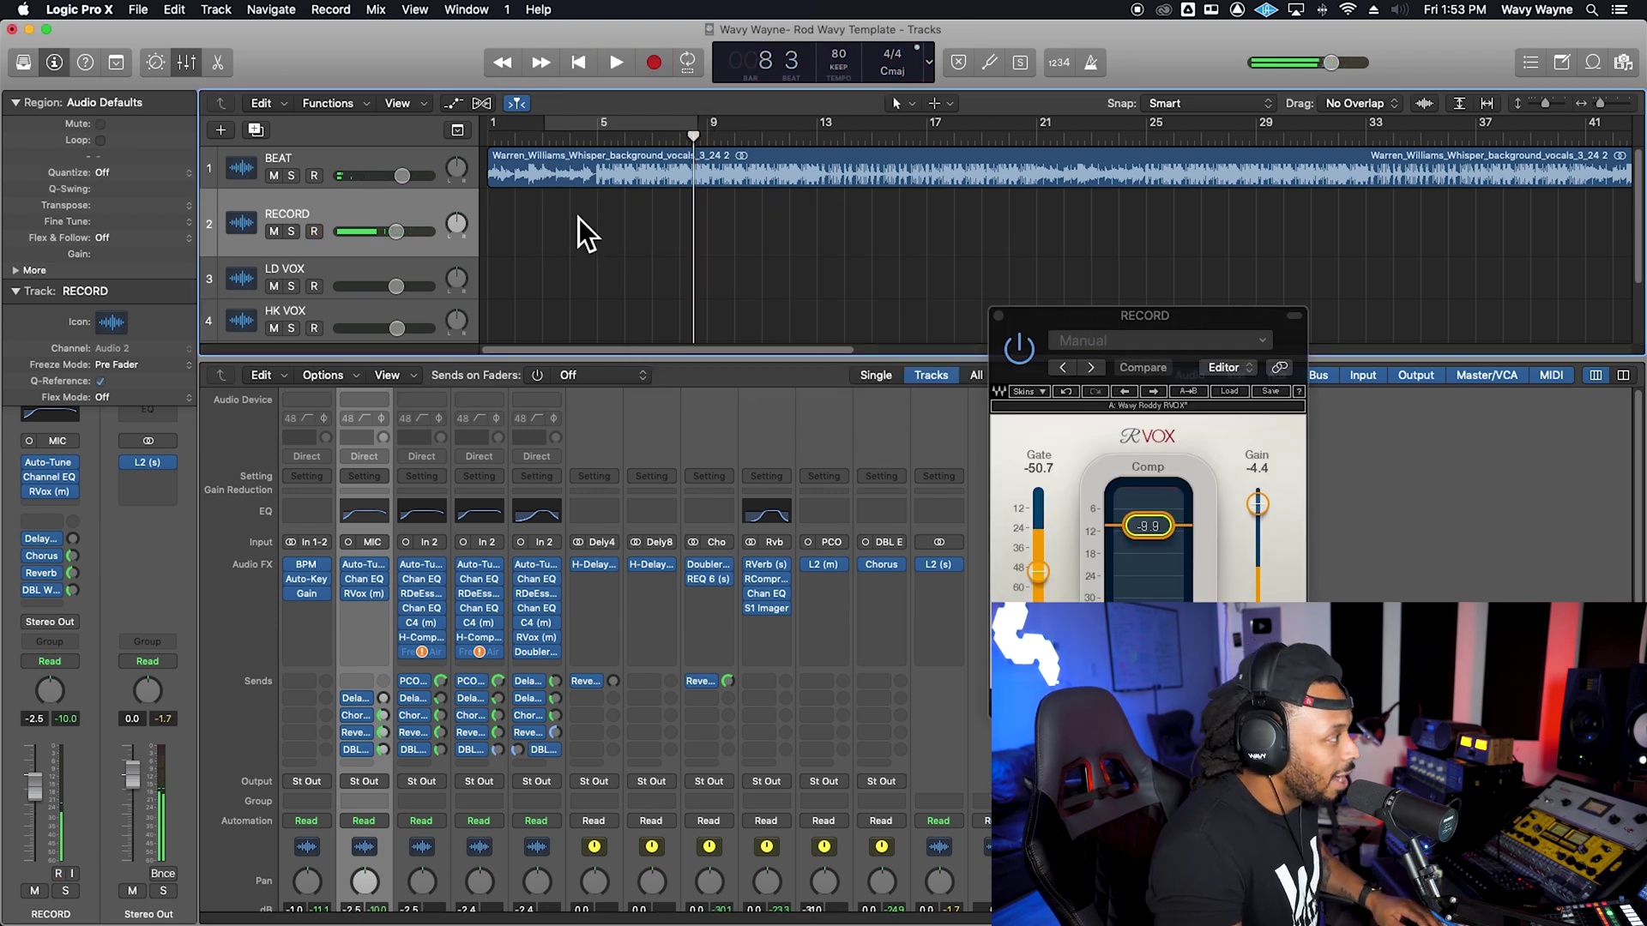
left_click(570, 138)
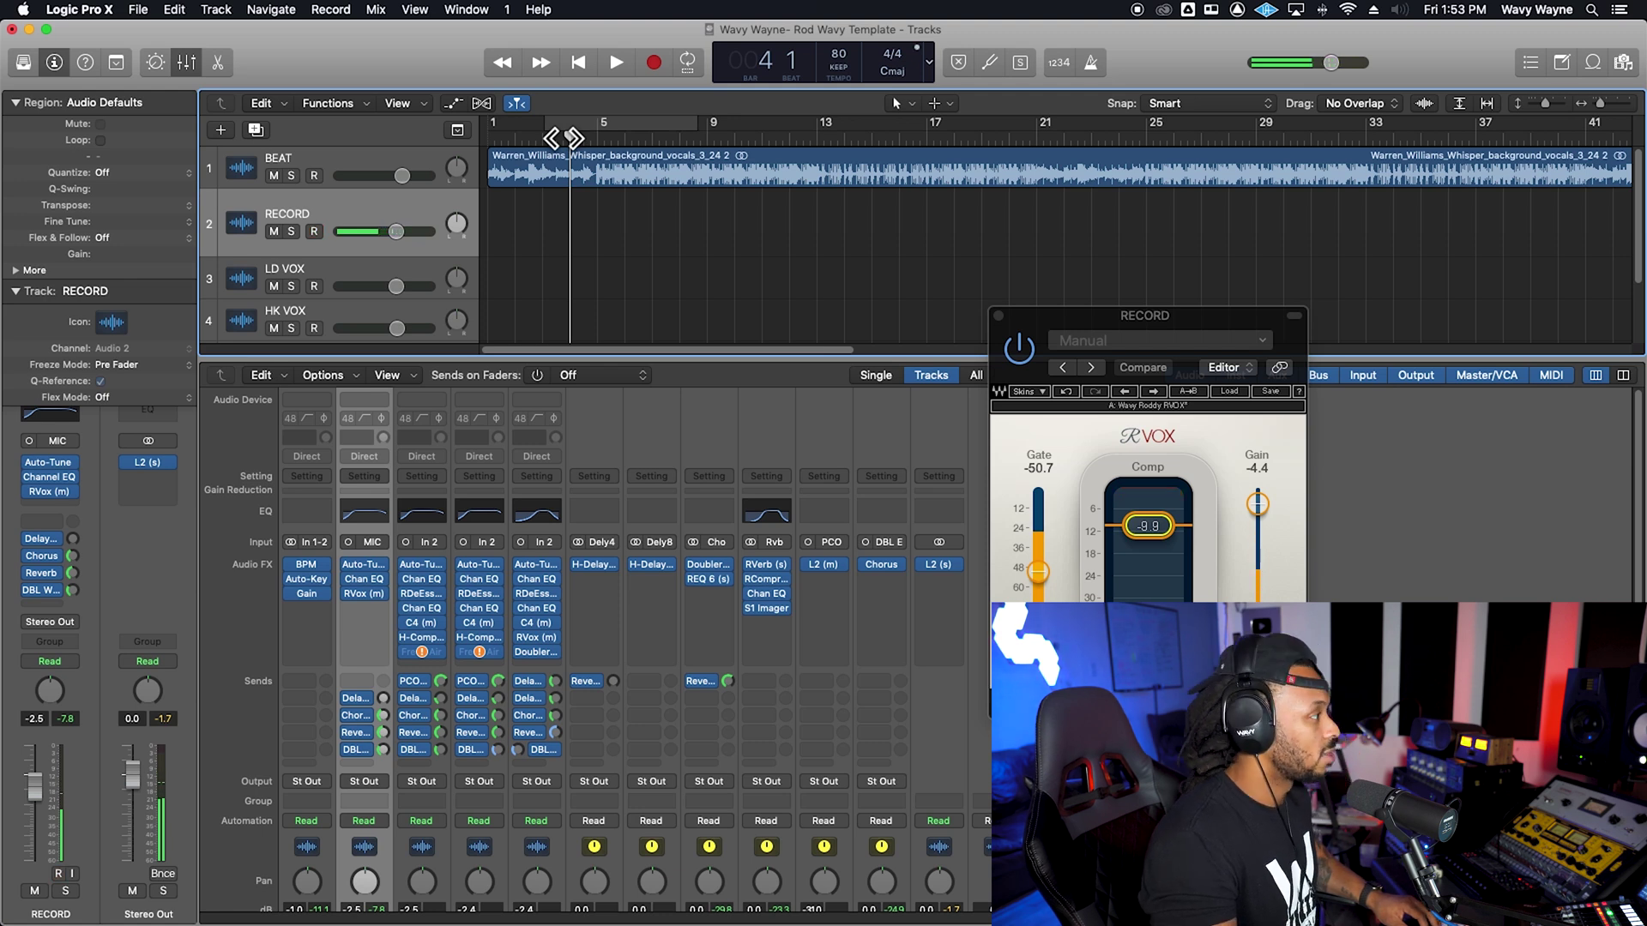
left_click(546, 140)
key("r")
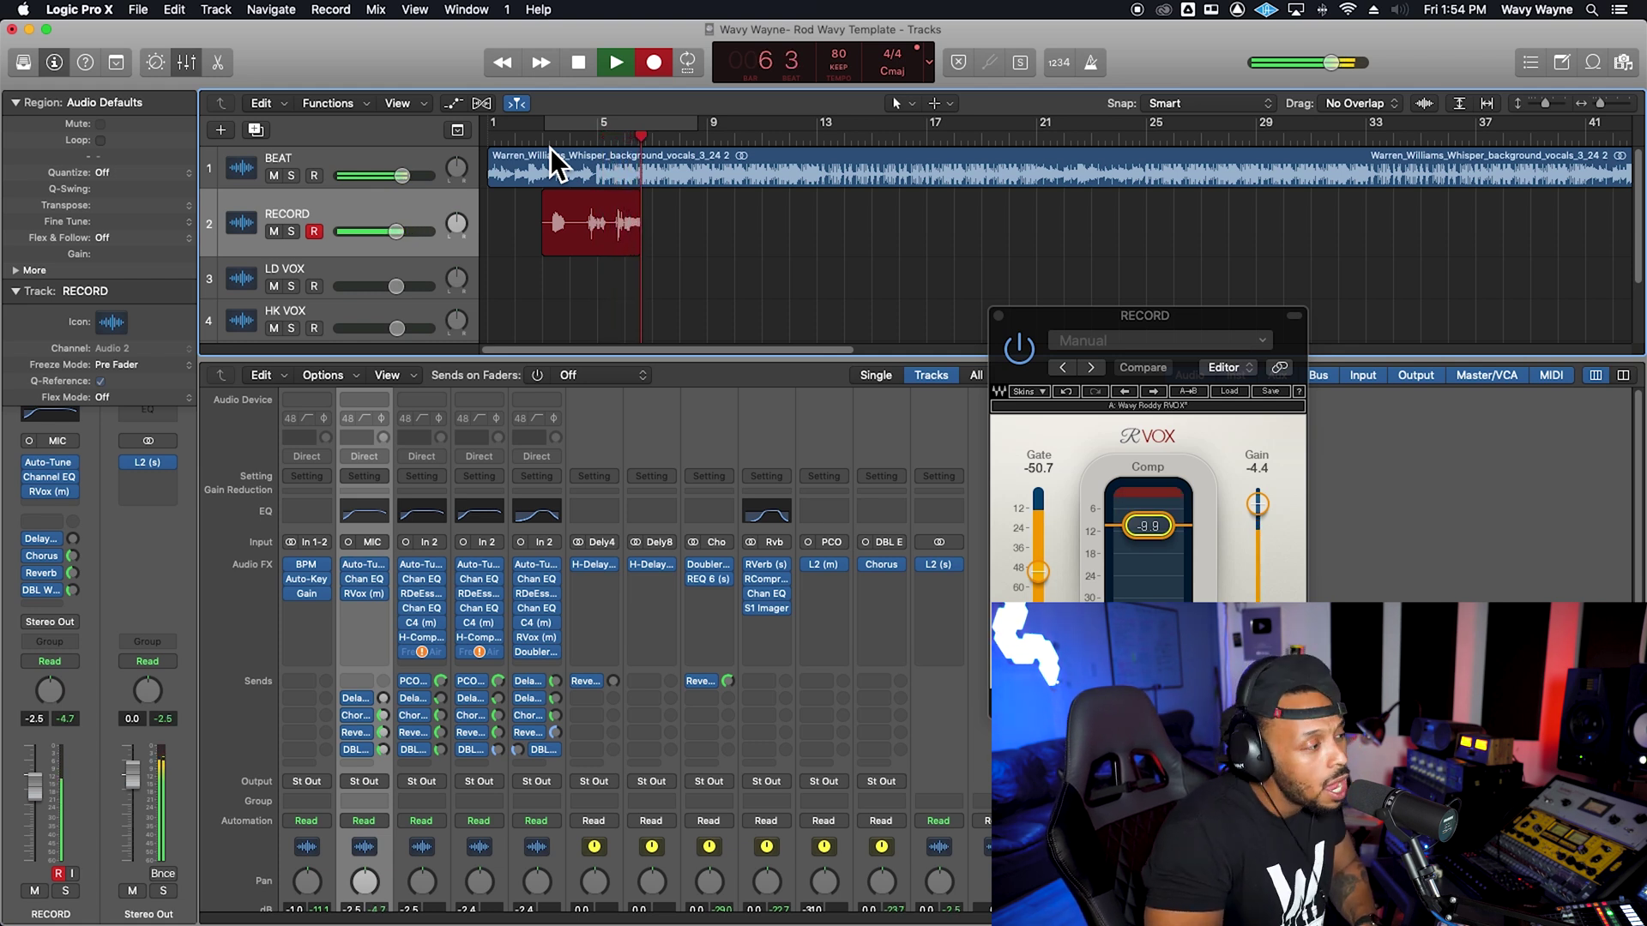
left_click(571, 142)
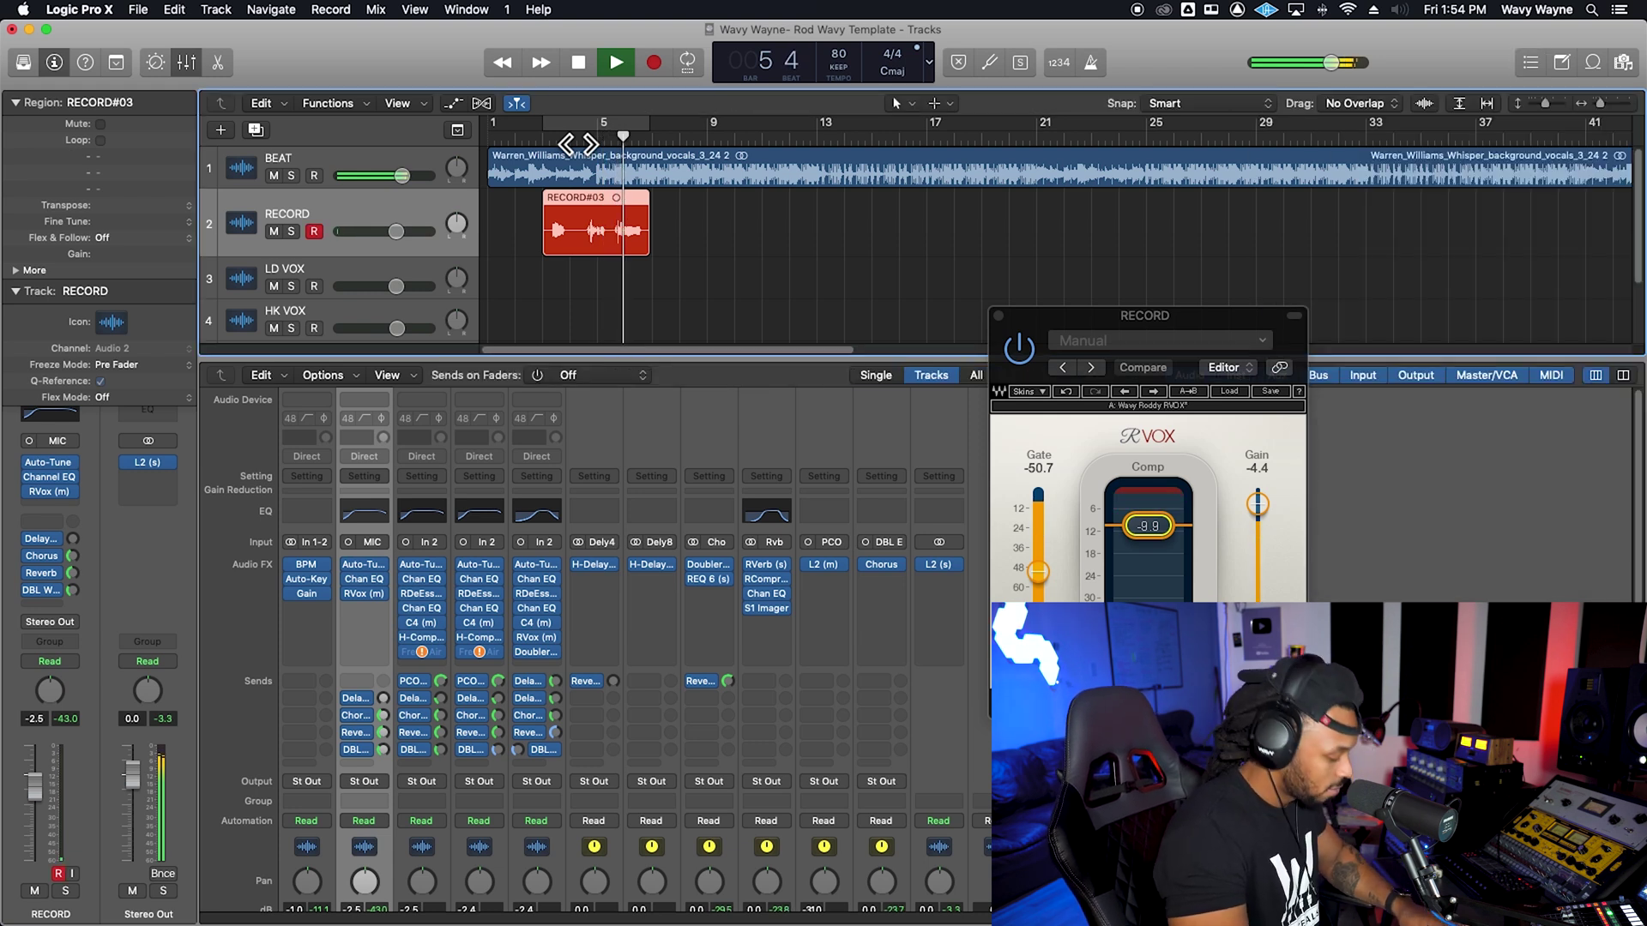
Punch in take RECORD#04 after RECORD#03, then play the takes back from bar 4
key("r")
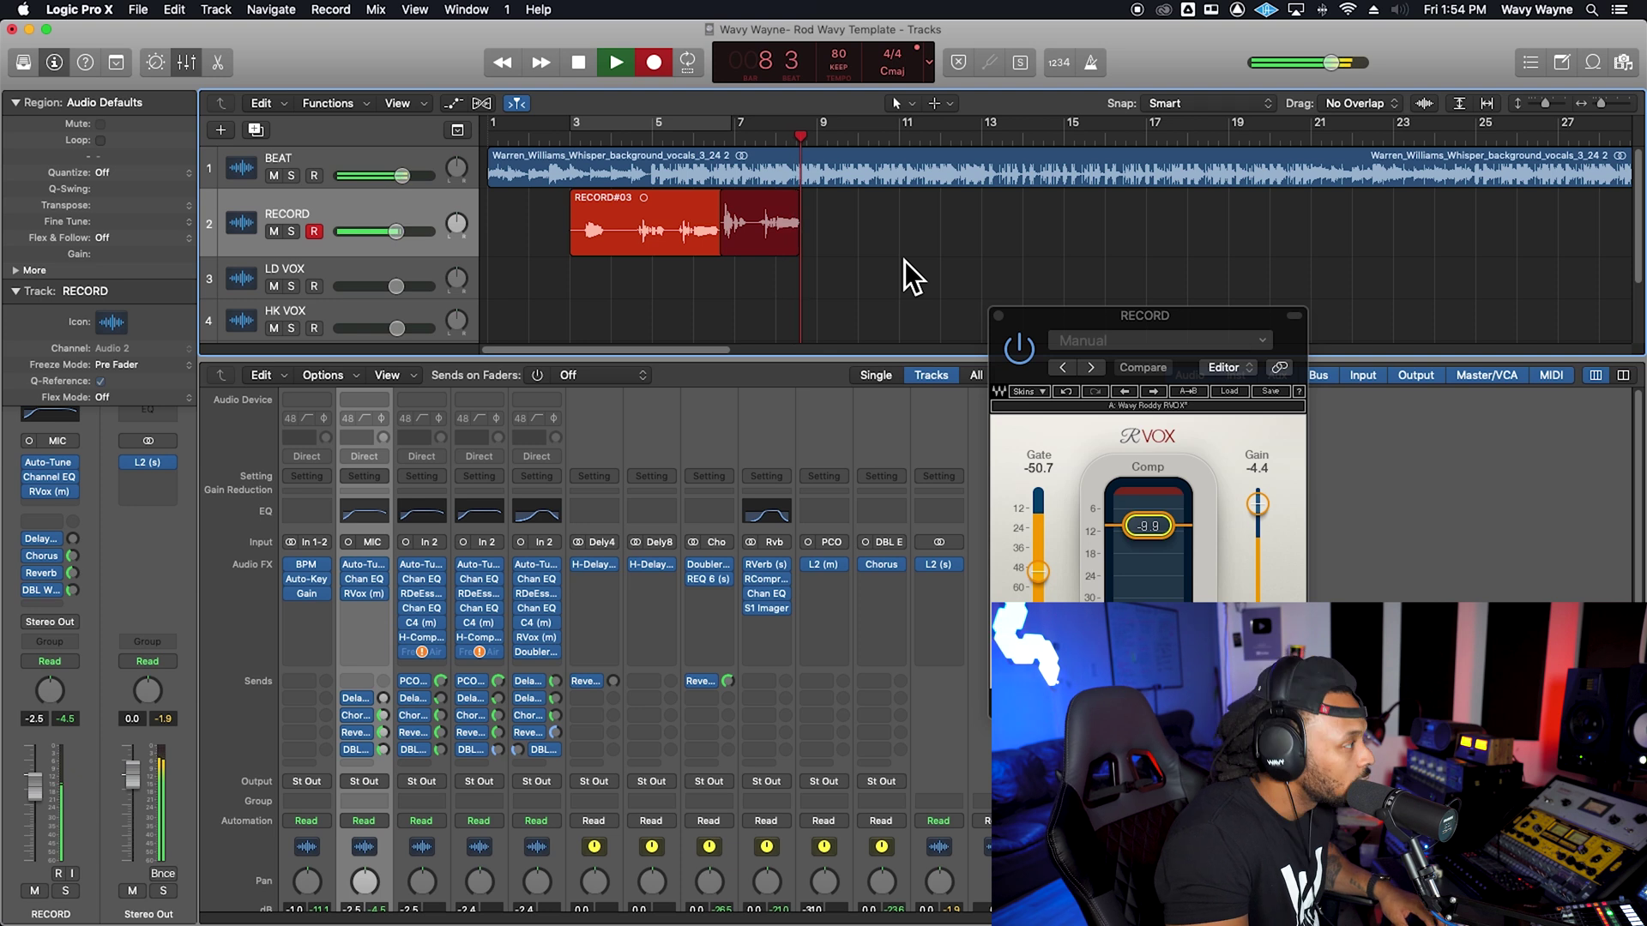
left_click(623, 137)
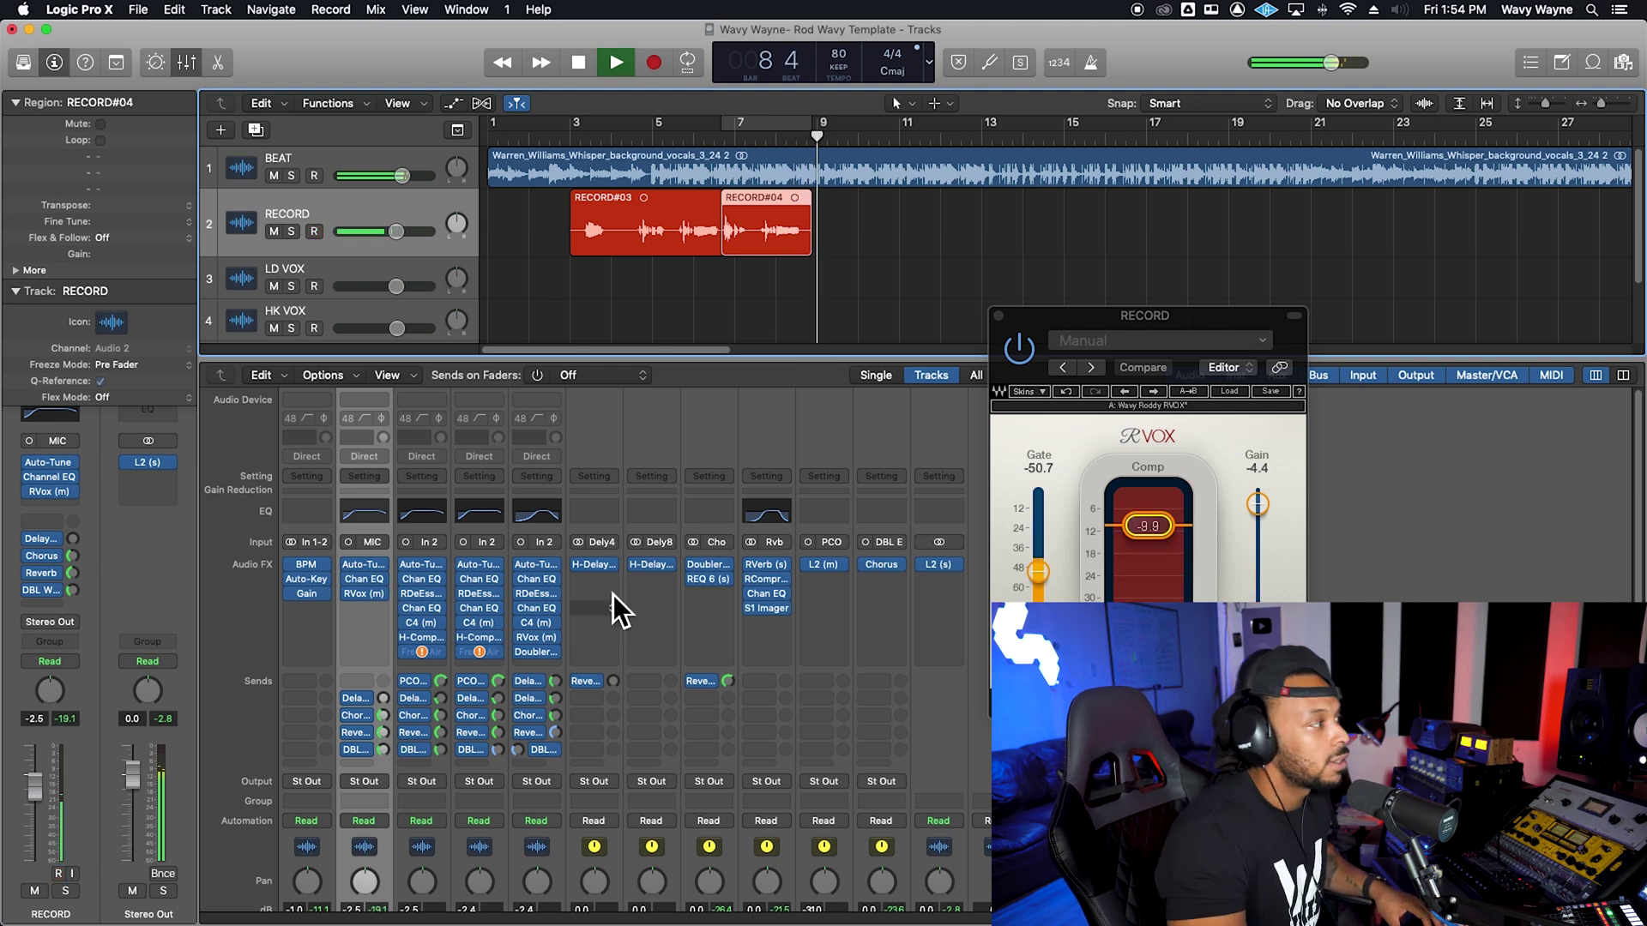
left_click(736, 140)
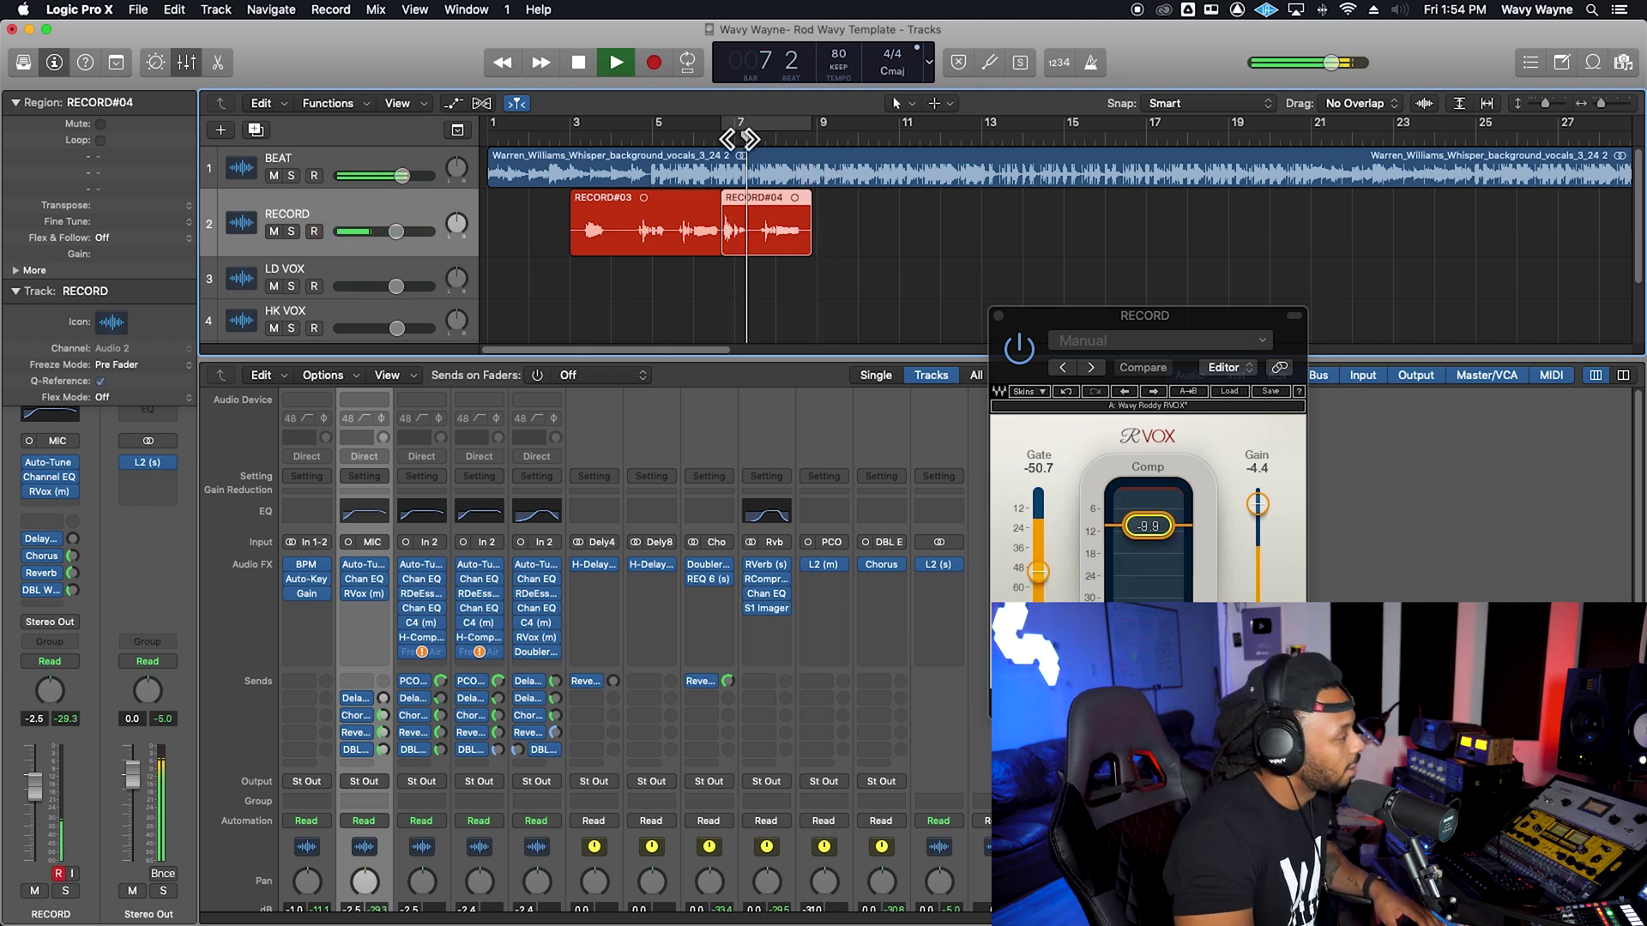
key("space")
left_click(621, 141)
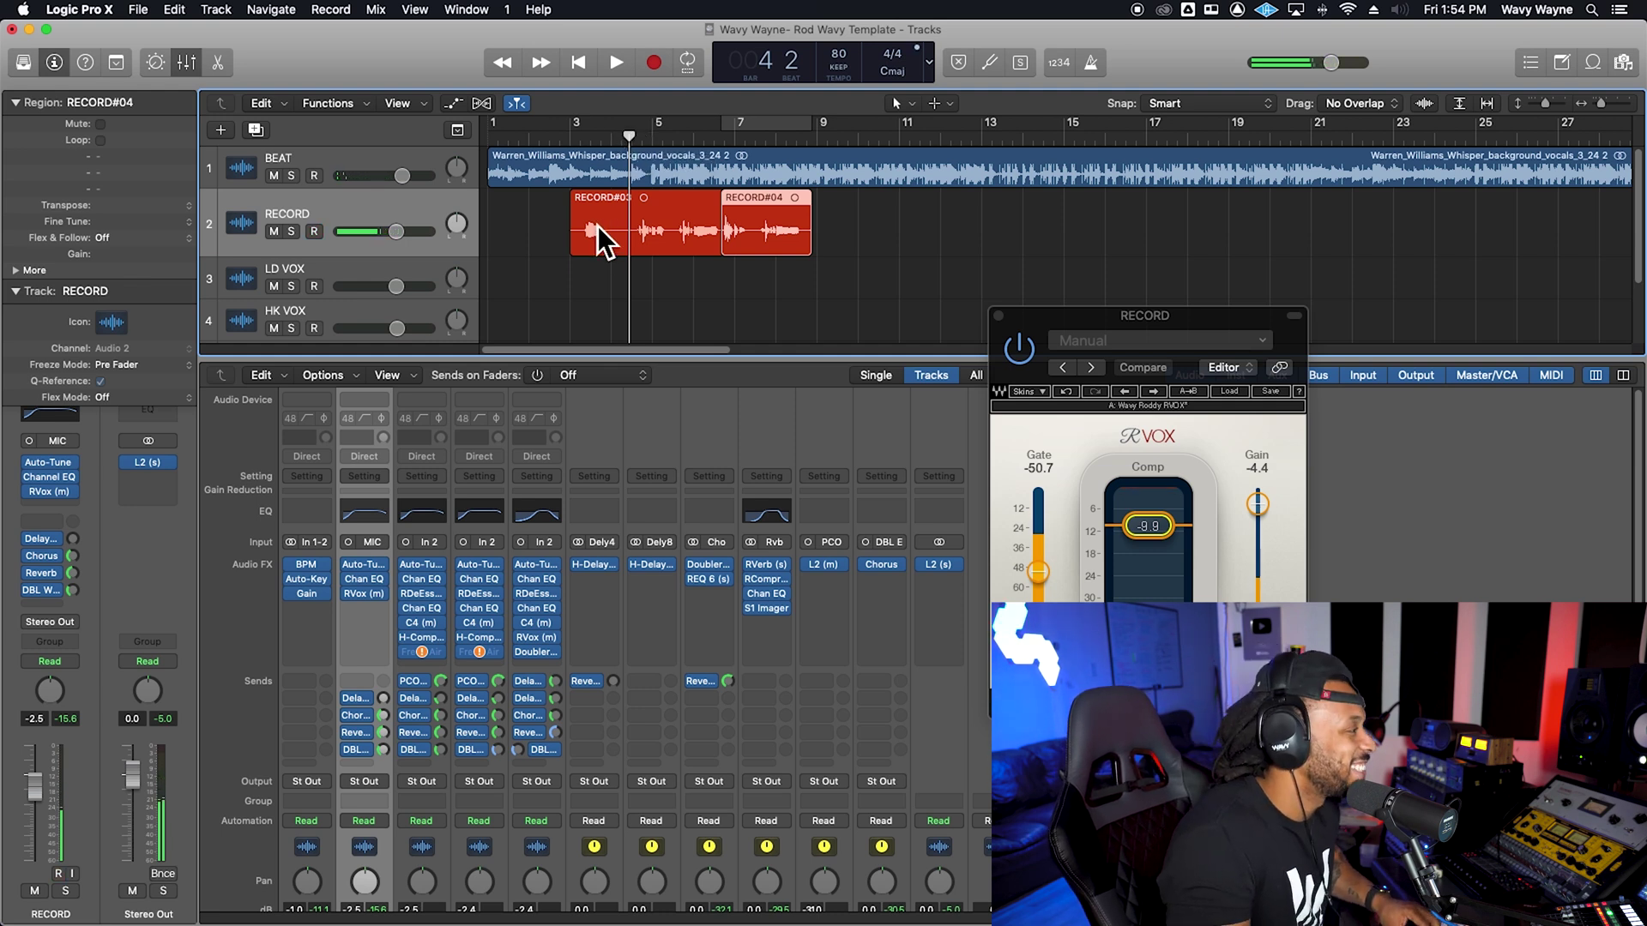
key("space")
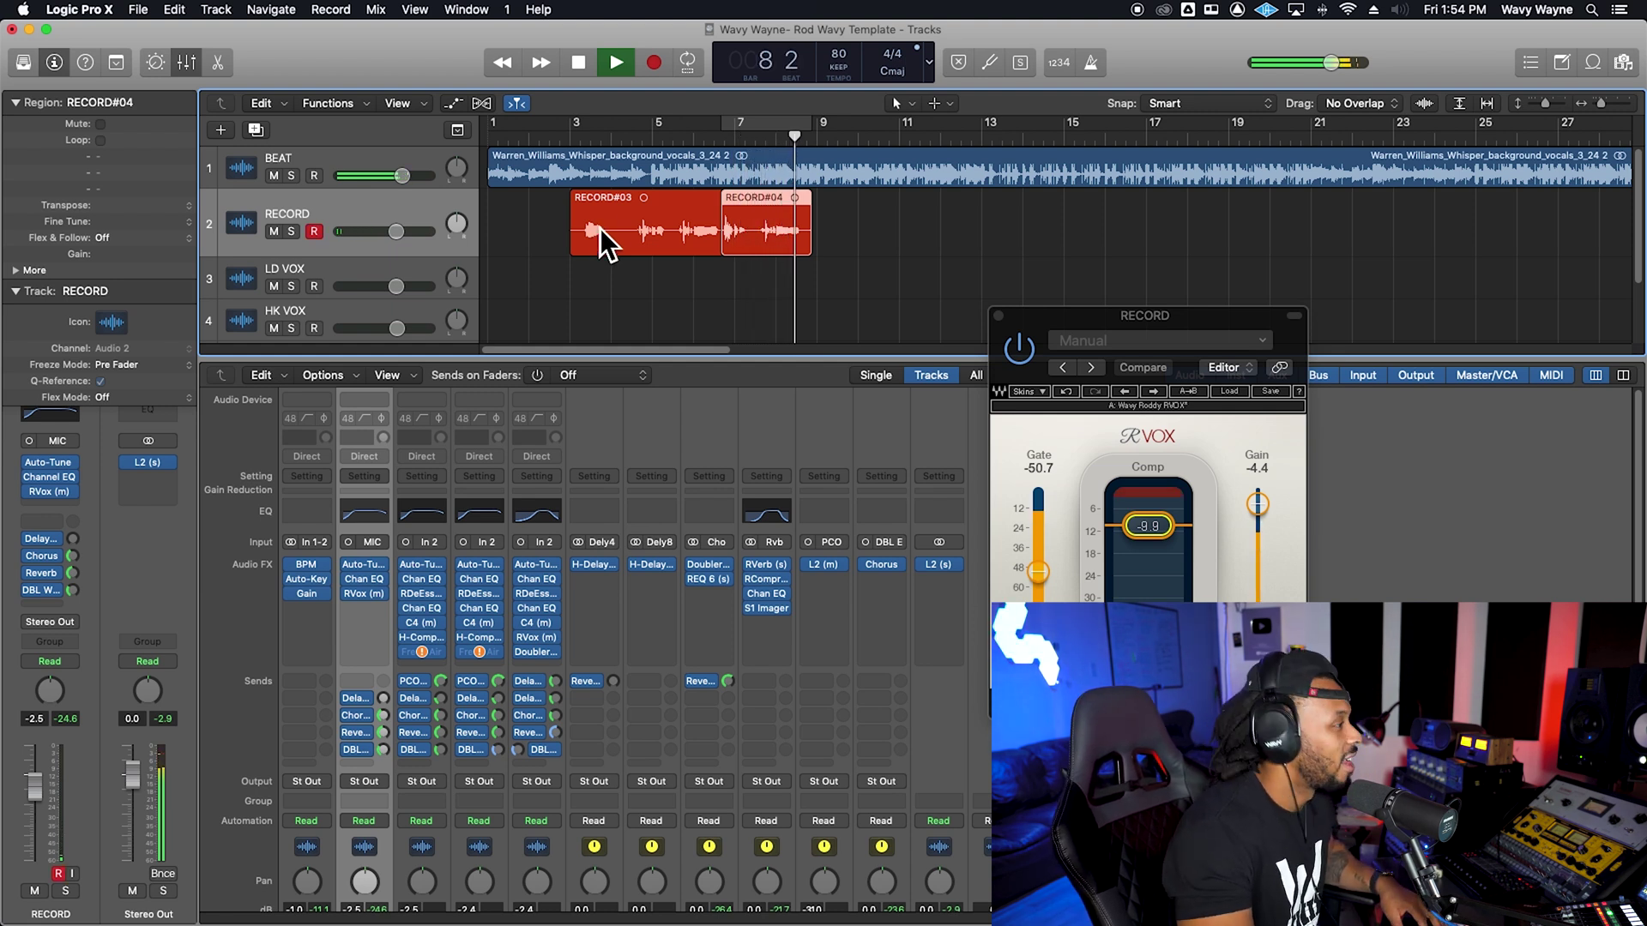
Stop playback, trim the start of RECORD#03, then undo the trim
key("space")
left_click(631, 199)
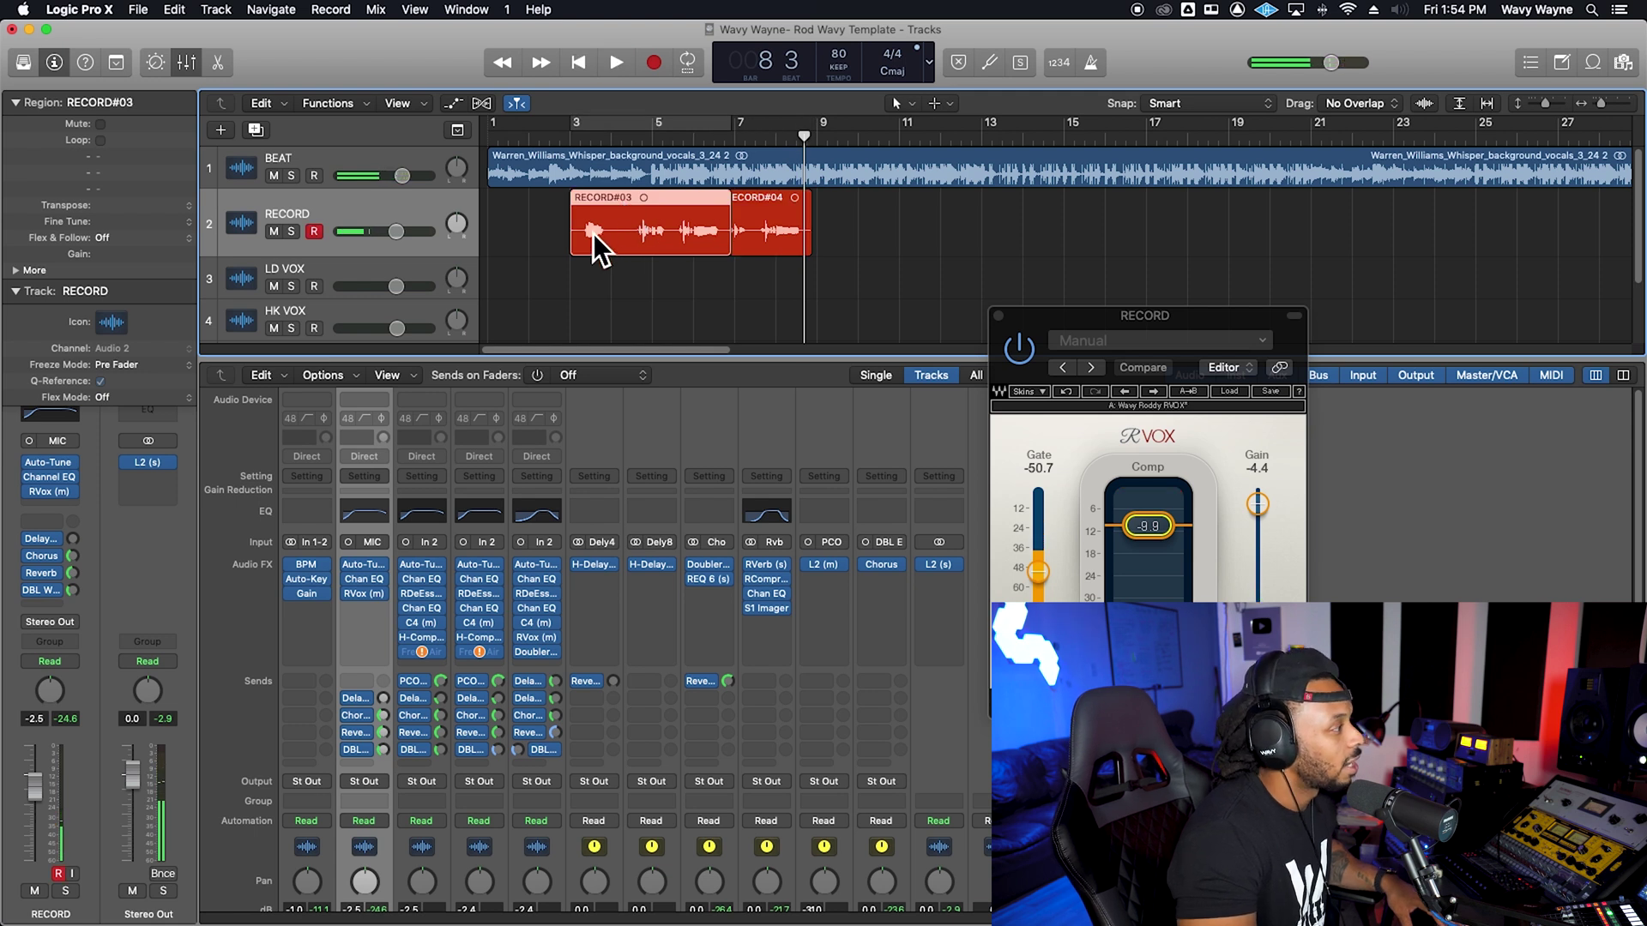
left_click_drag(575, 231, 613, 230)
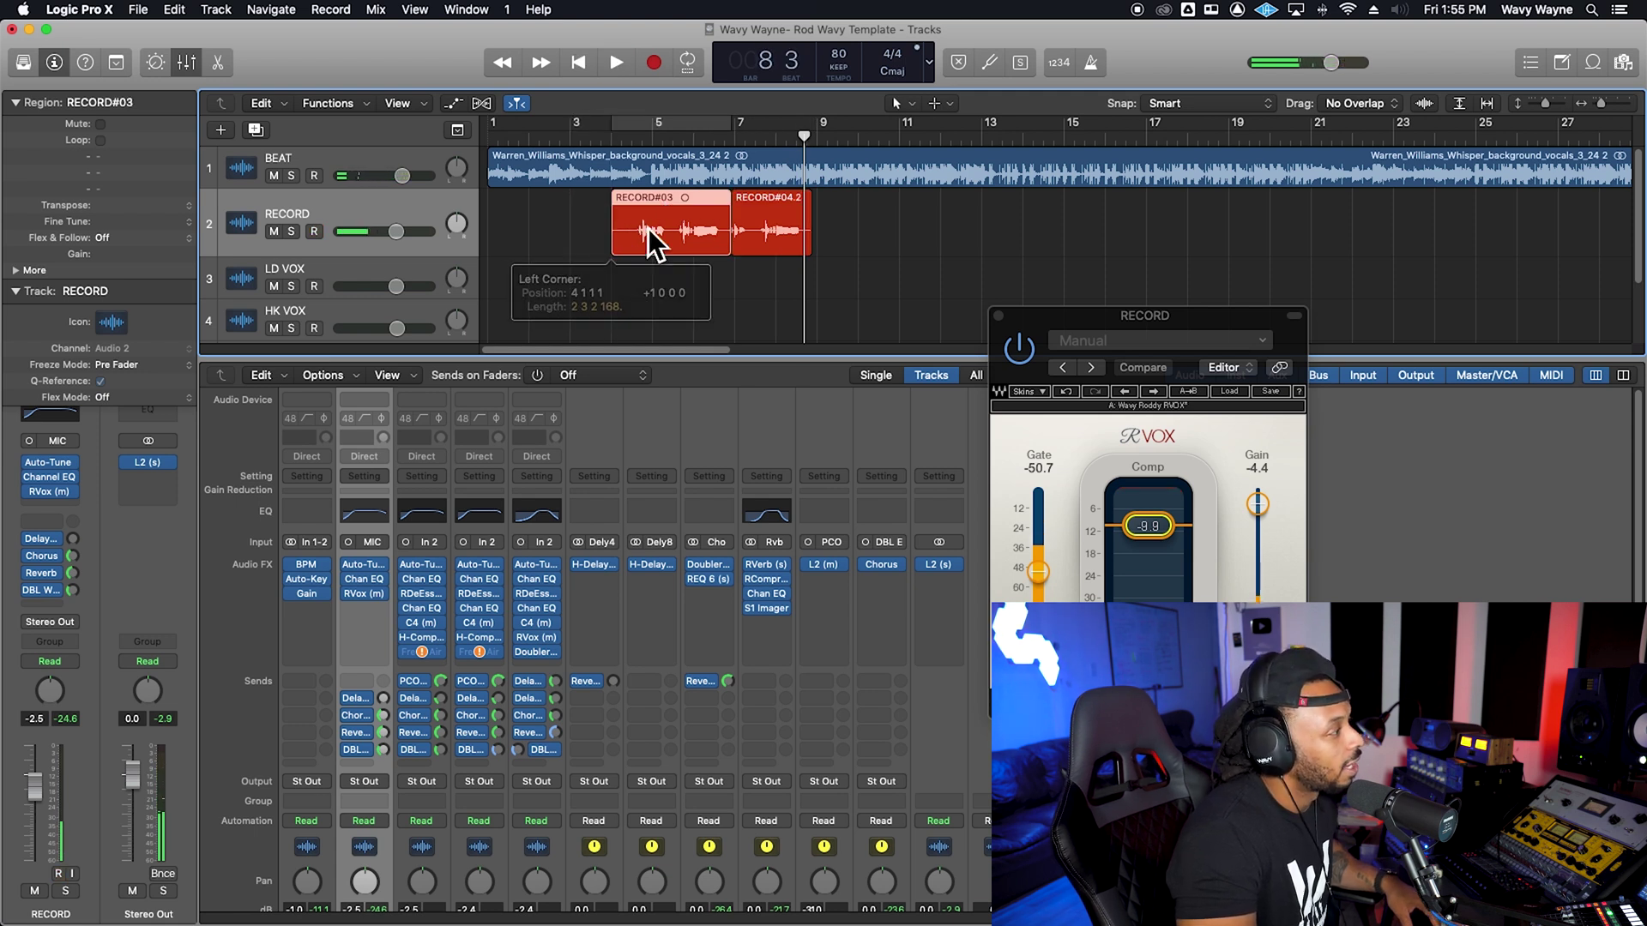
left_click_drag(656, 133, 638, 135)
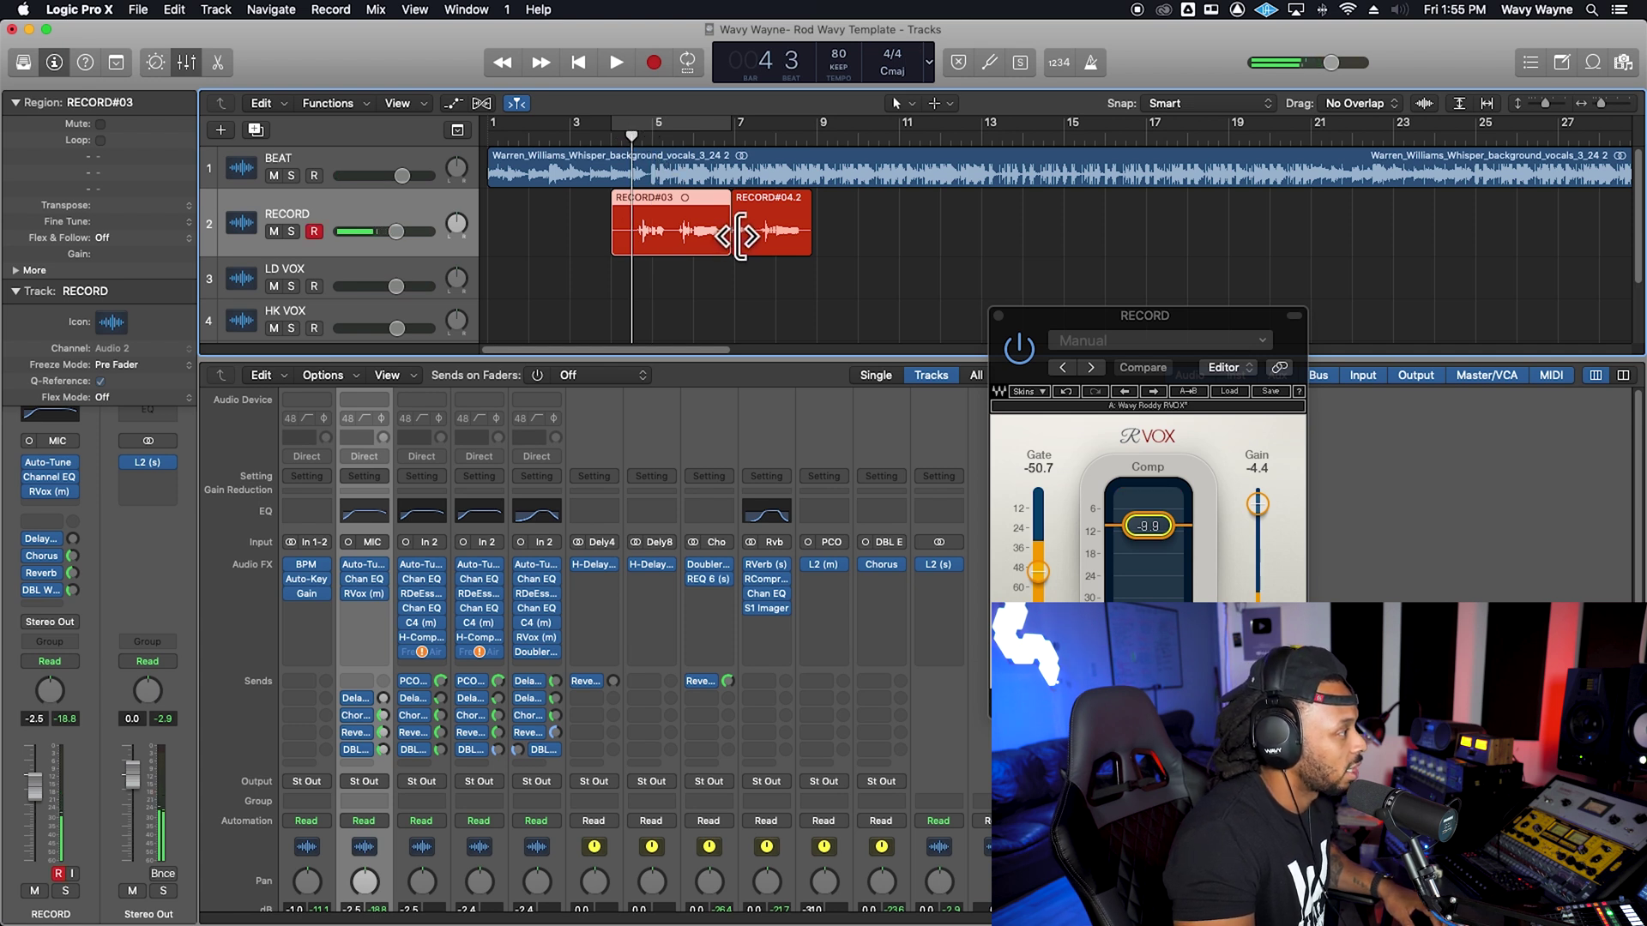
left_click(732, 135)
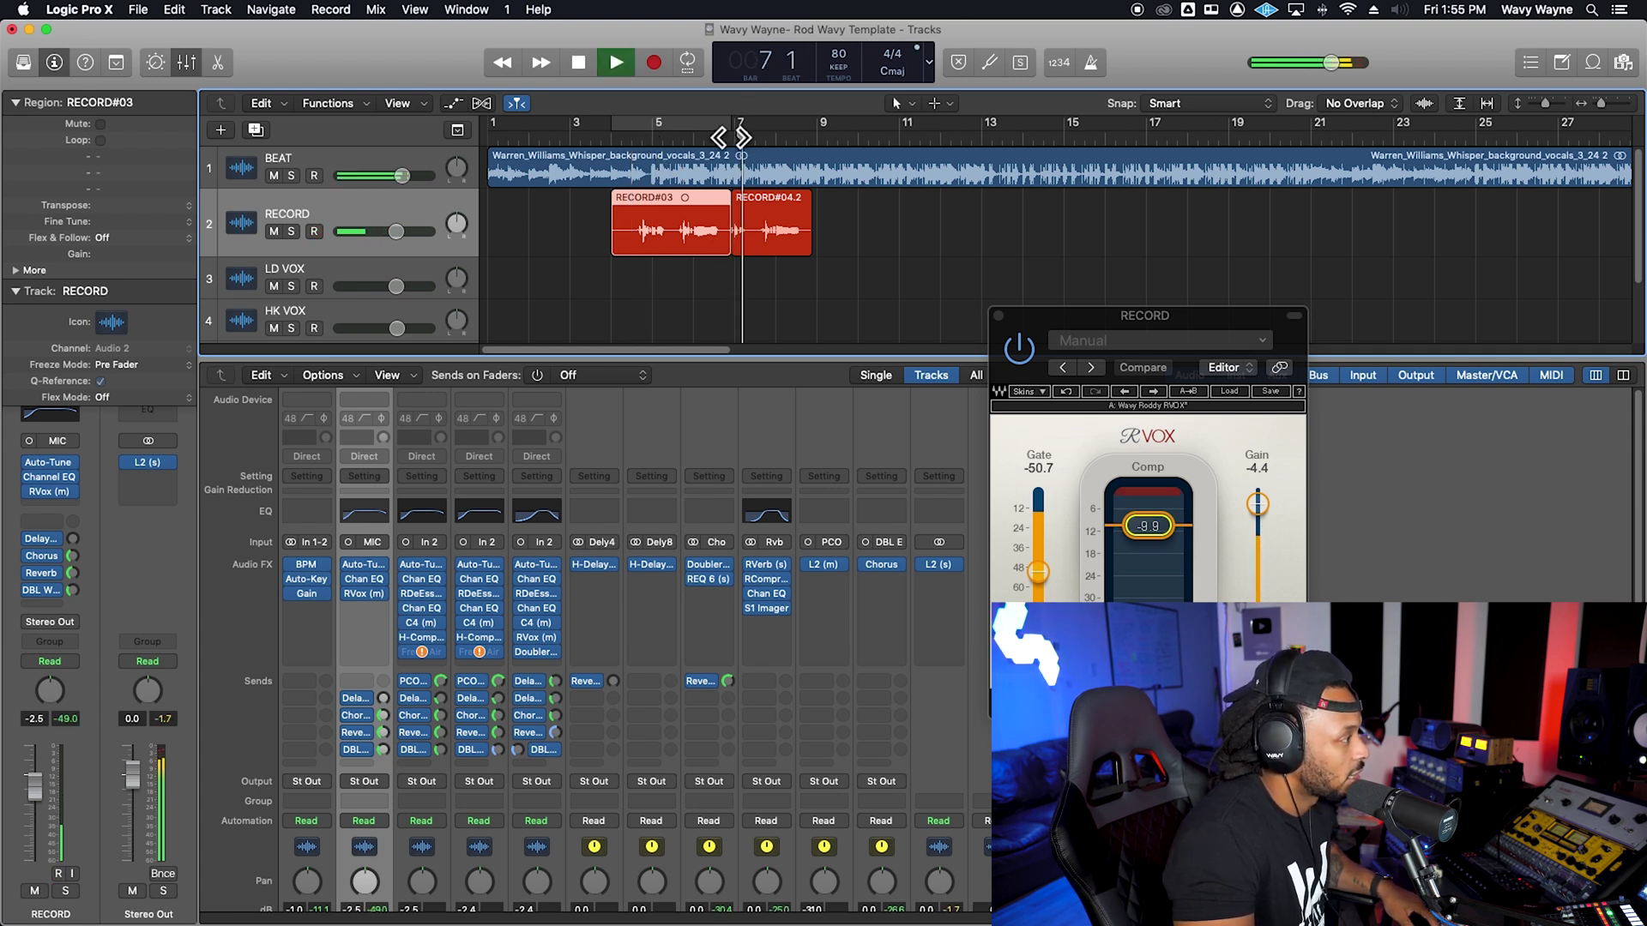
key("super+z")
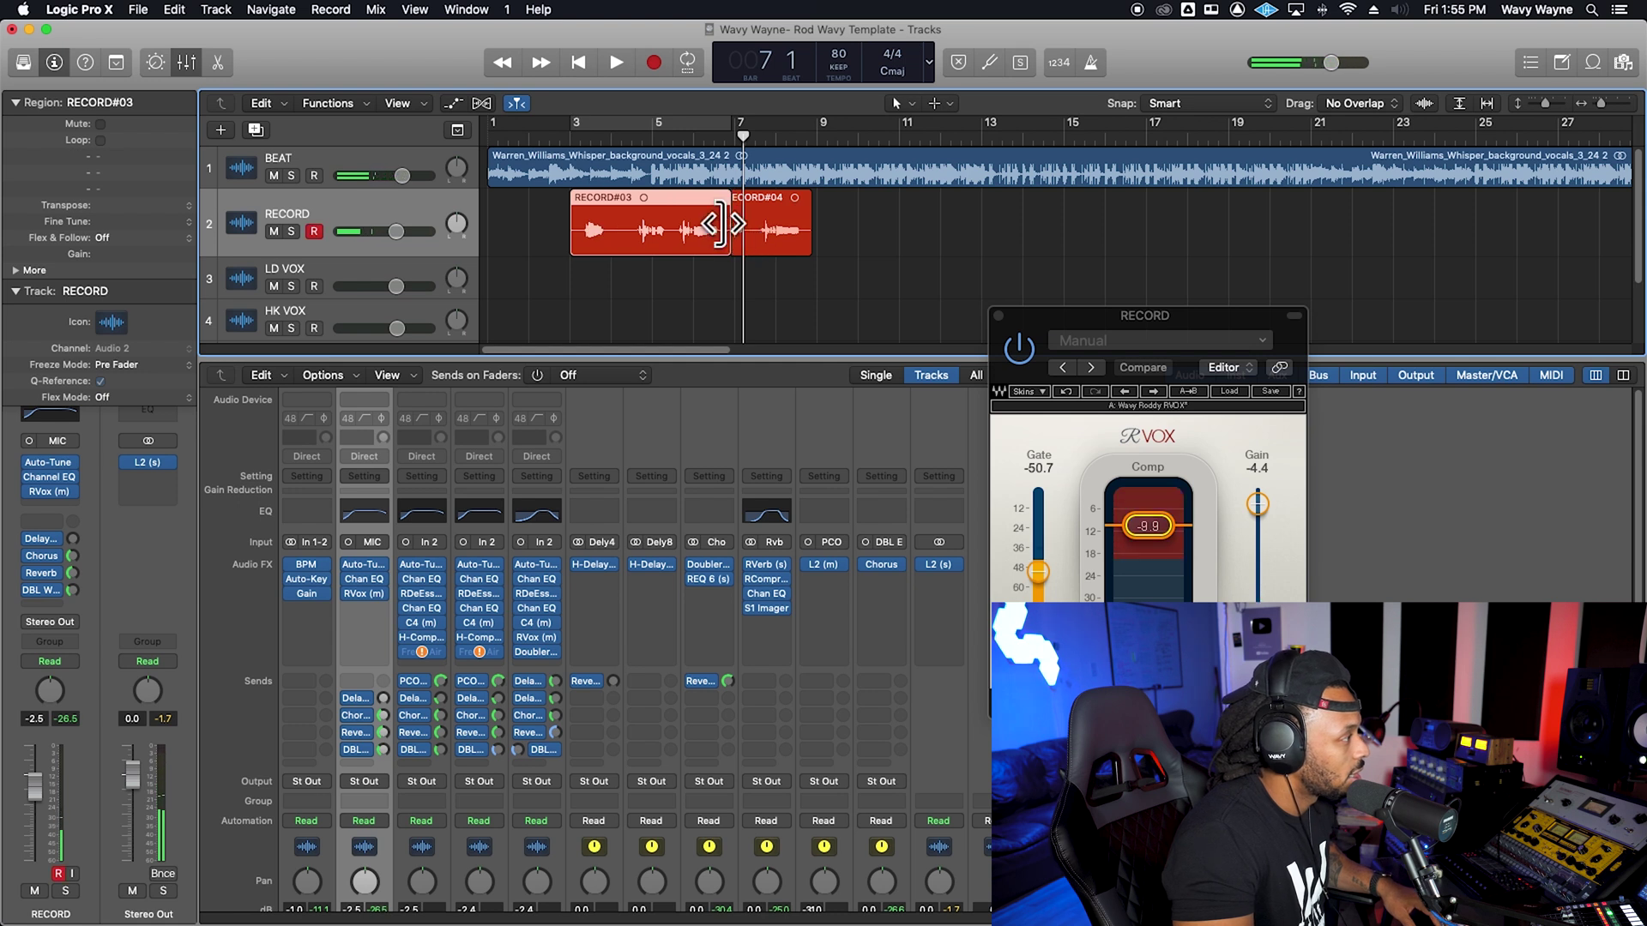
Punch in two new takes around bar 7, playing in from bars 6 and 5
left_click(694, 134)
key("space")
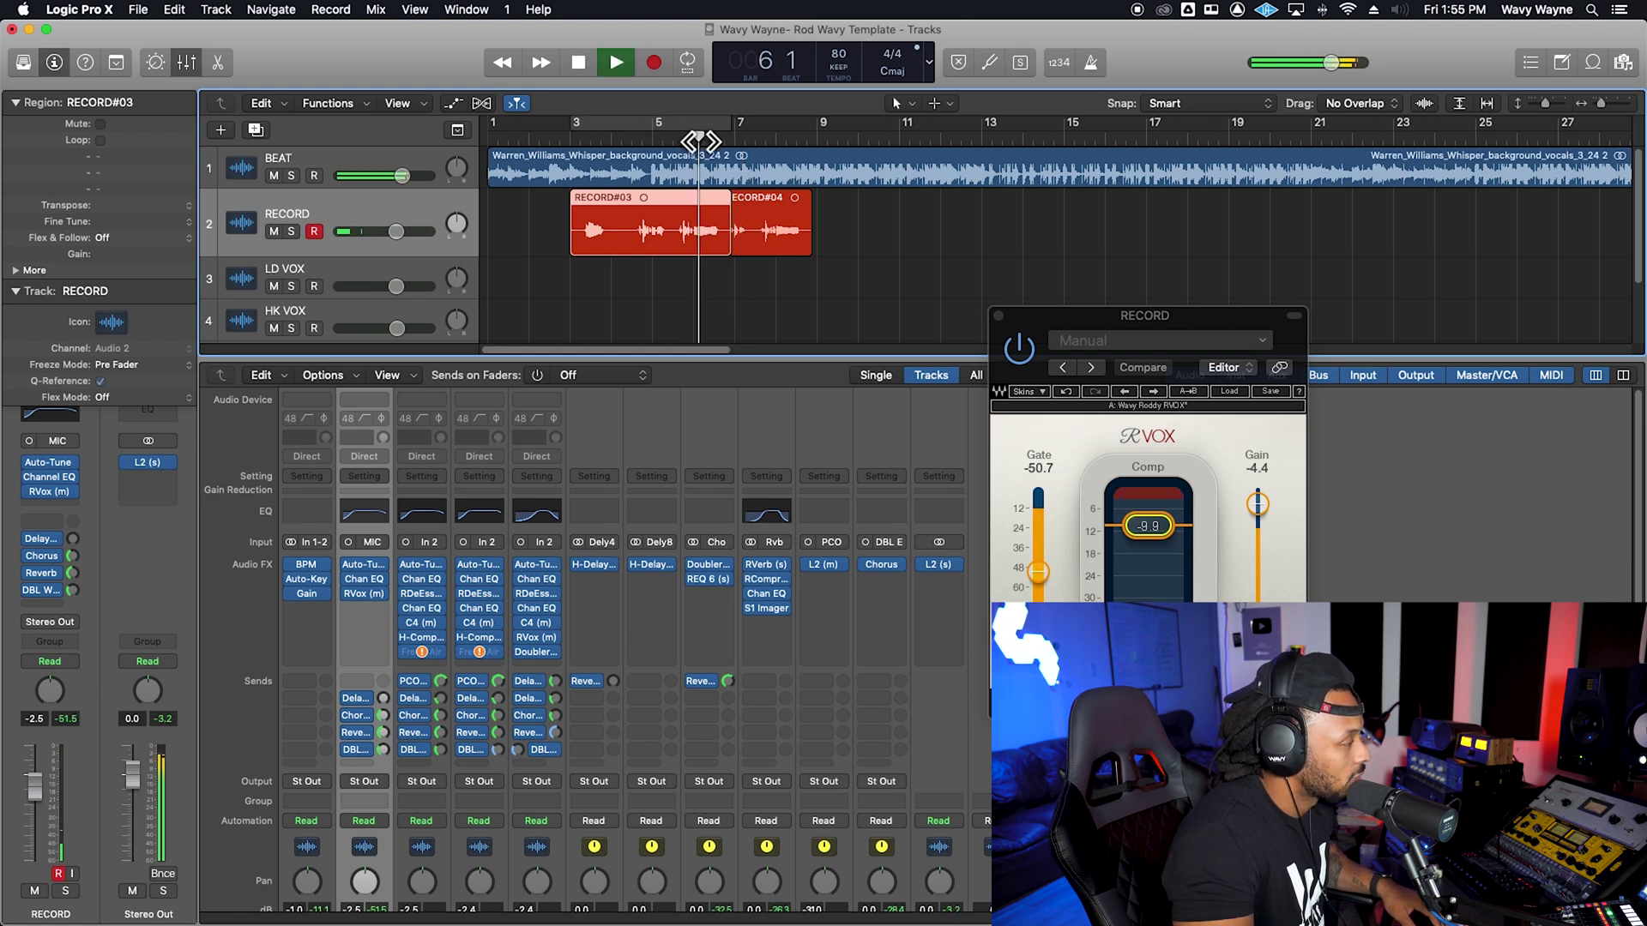
key("r")
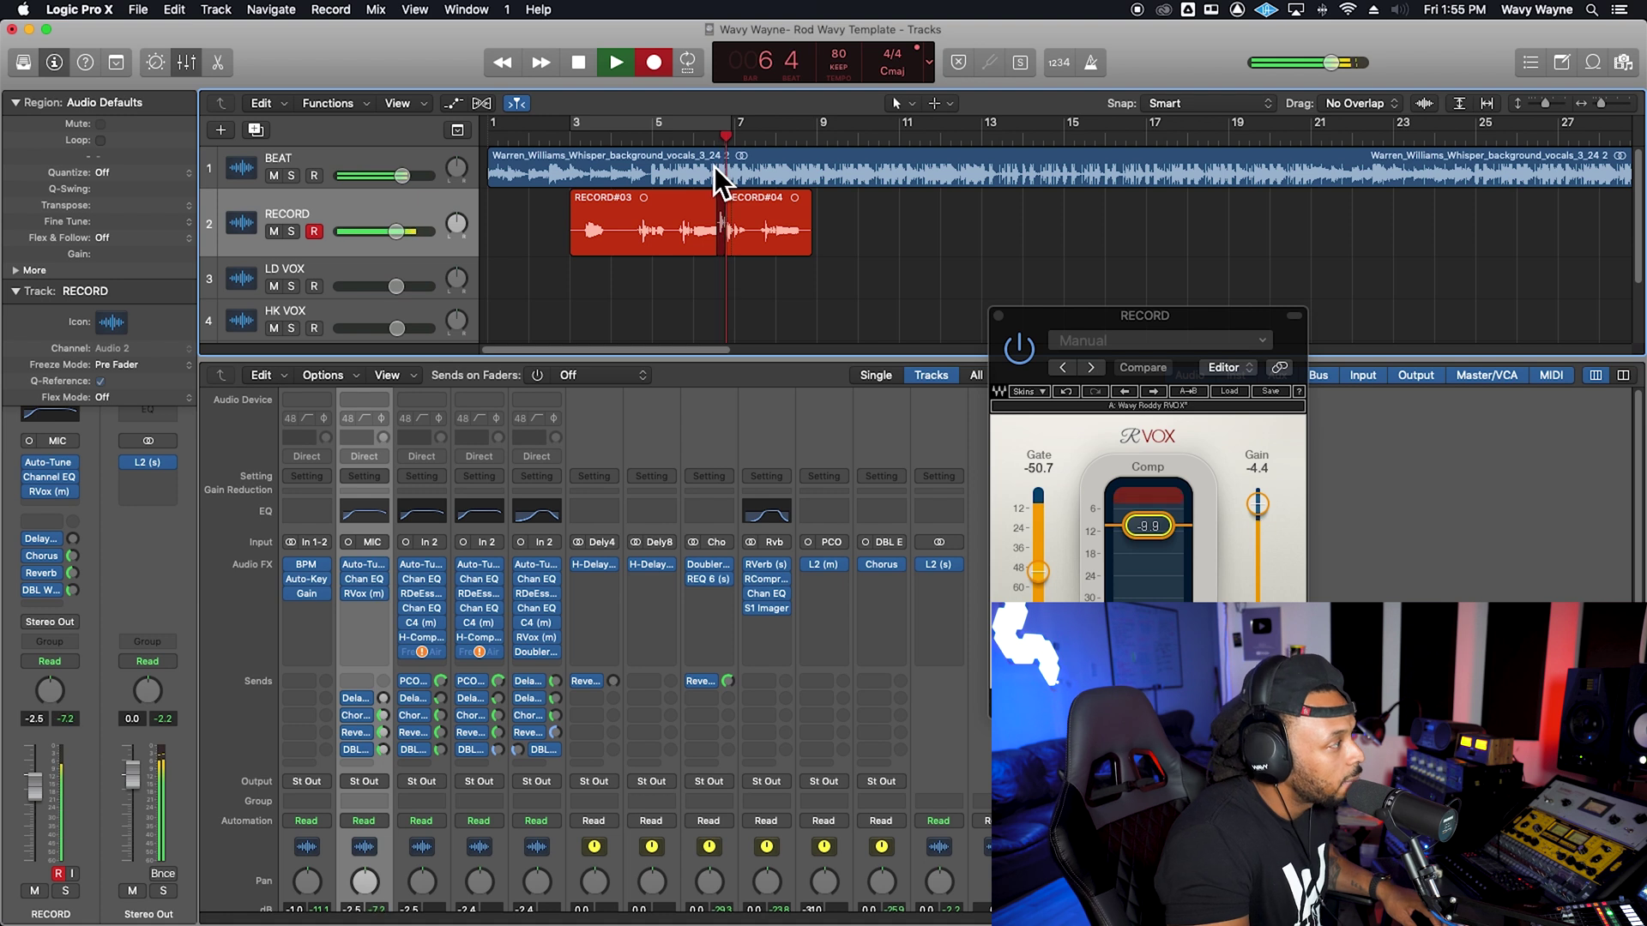
key("space")
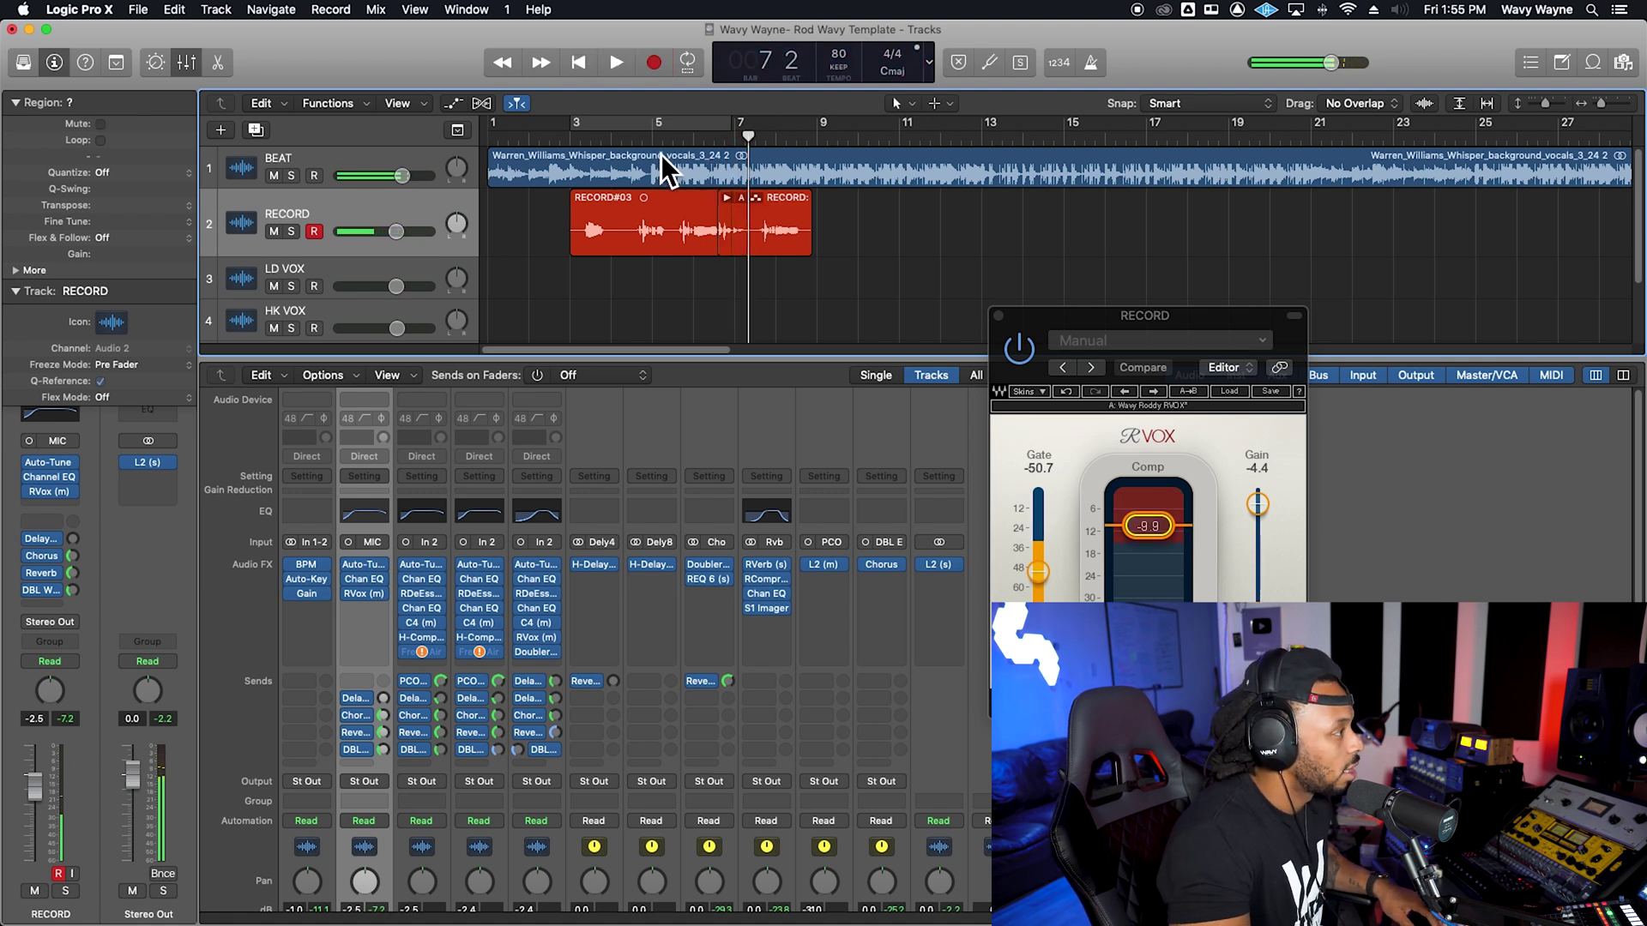
left_click(652, 137)
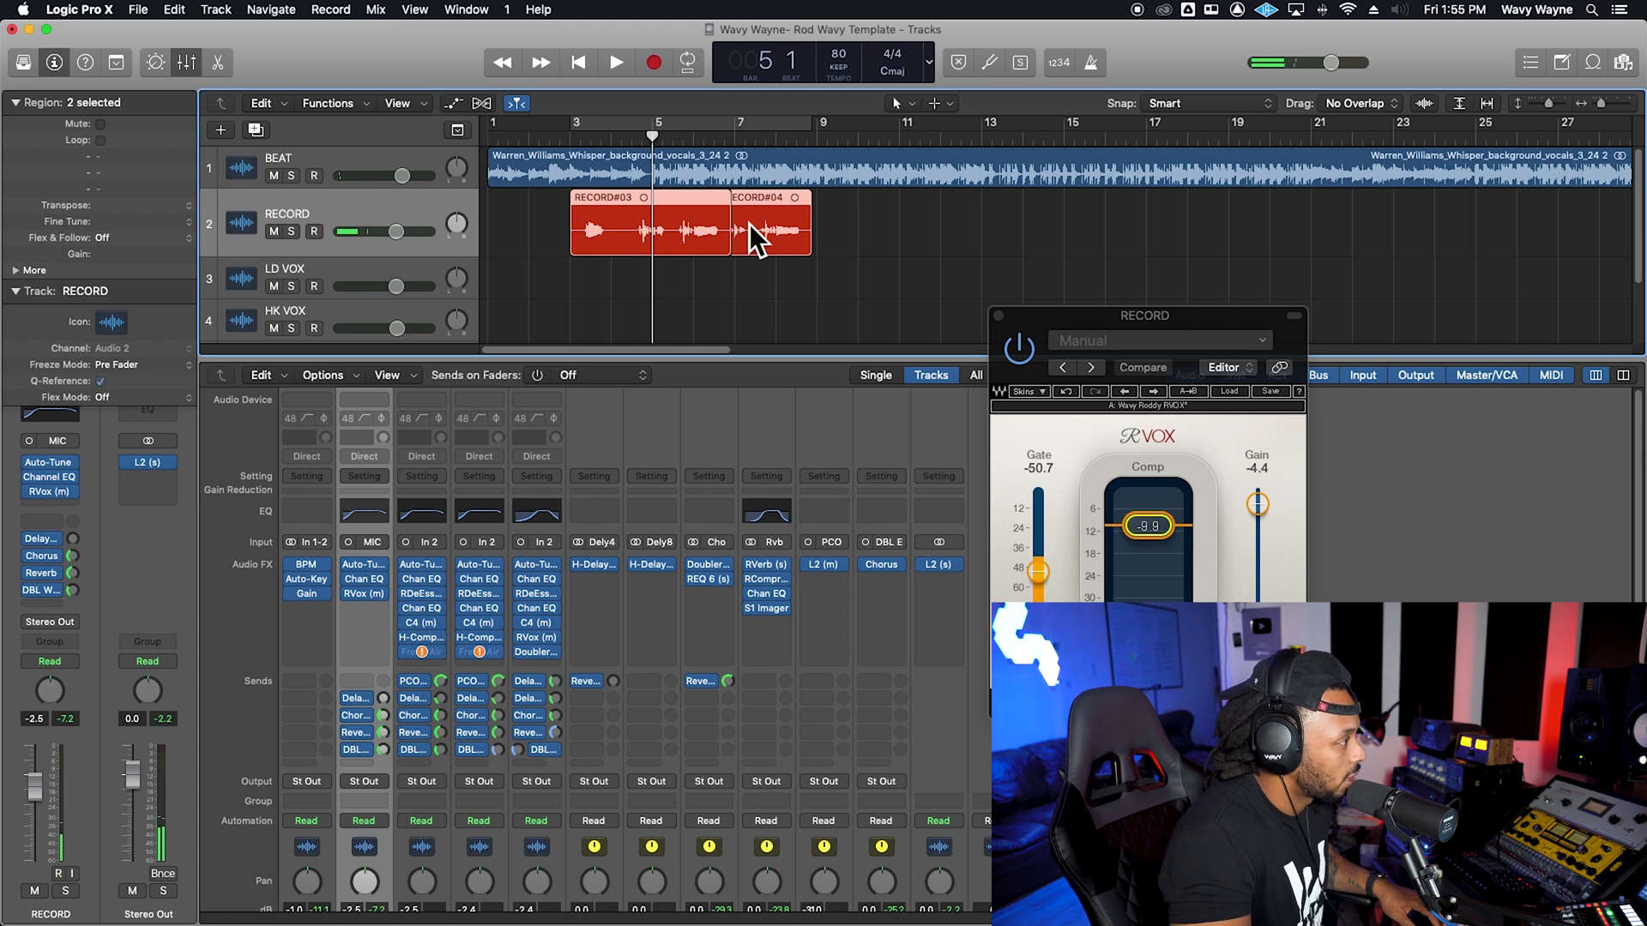
key("space")
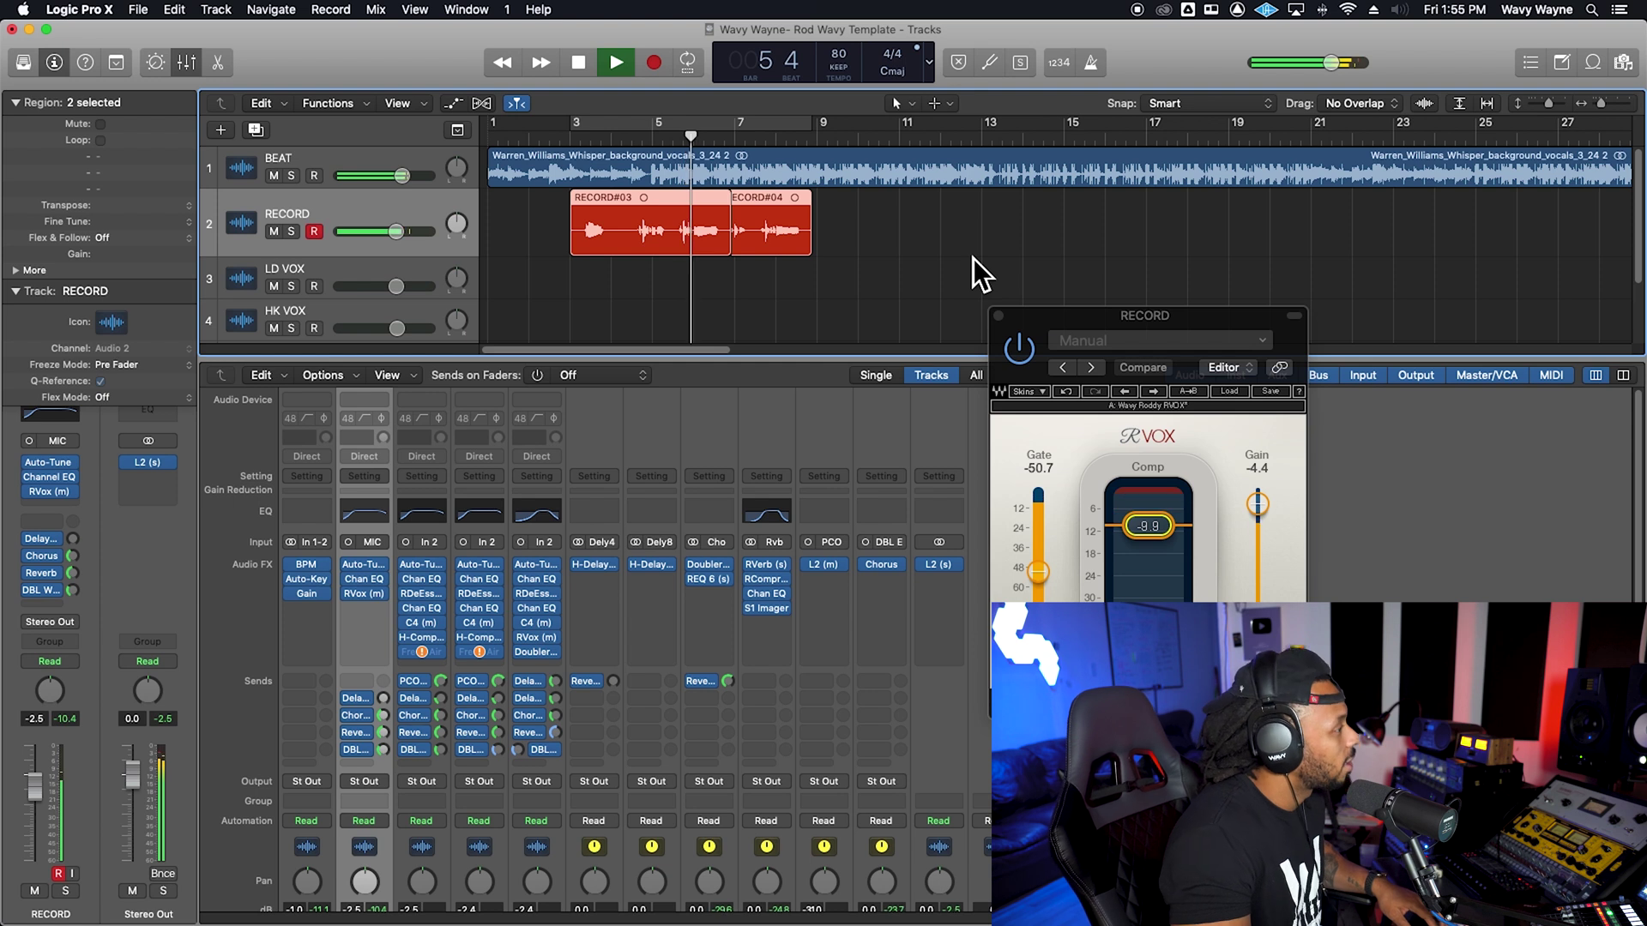
key("r")
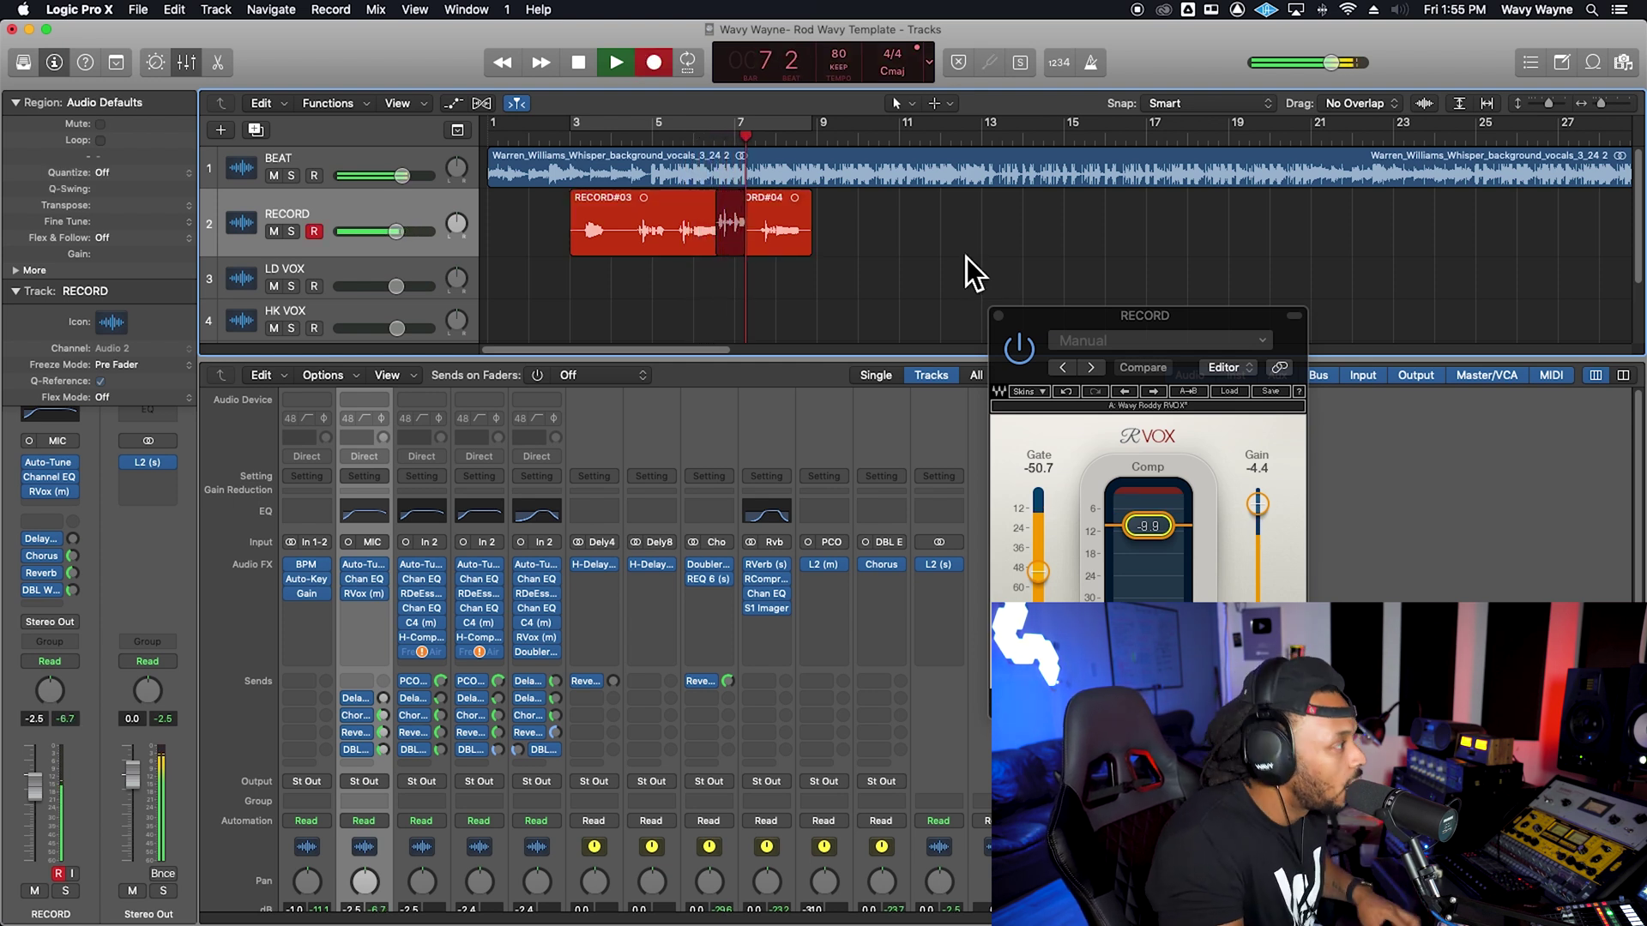
Stop recording, expand the take folder, comp a trimmed section of Take 2, and audition it
key("space")
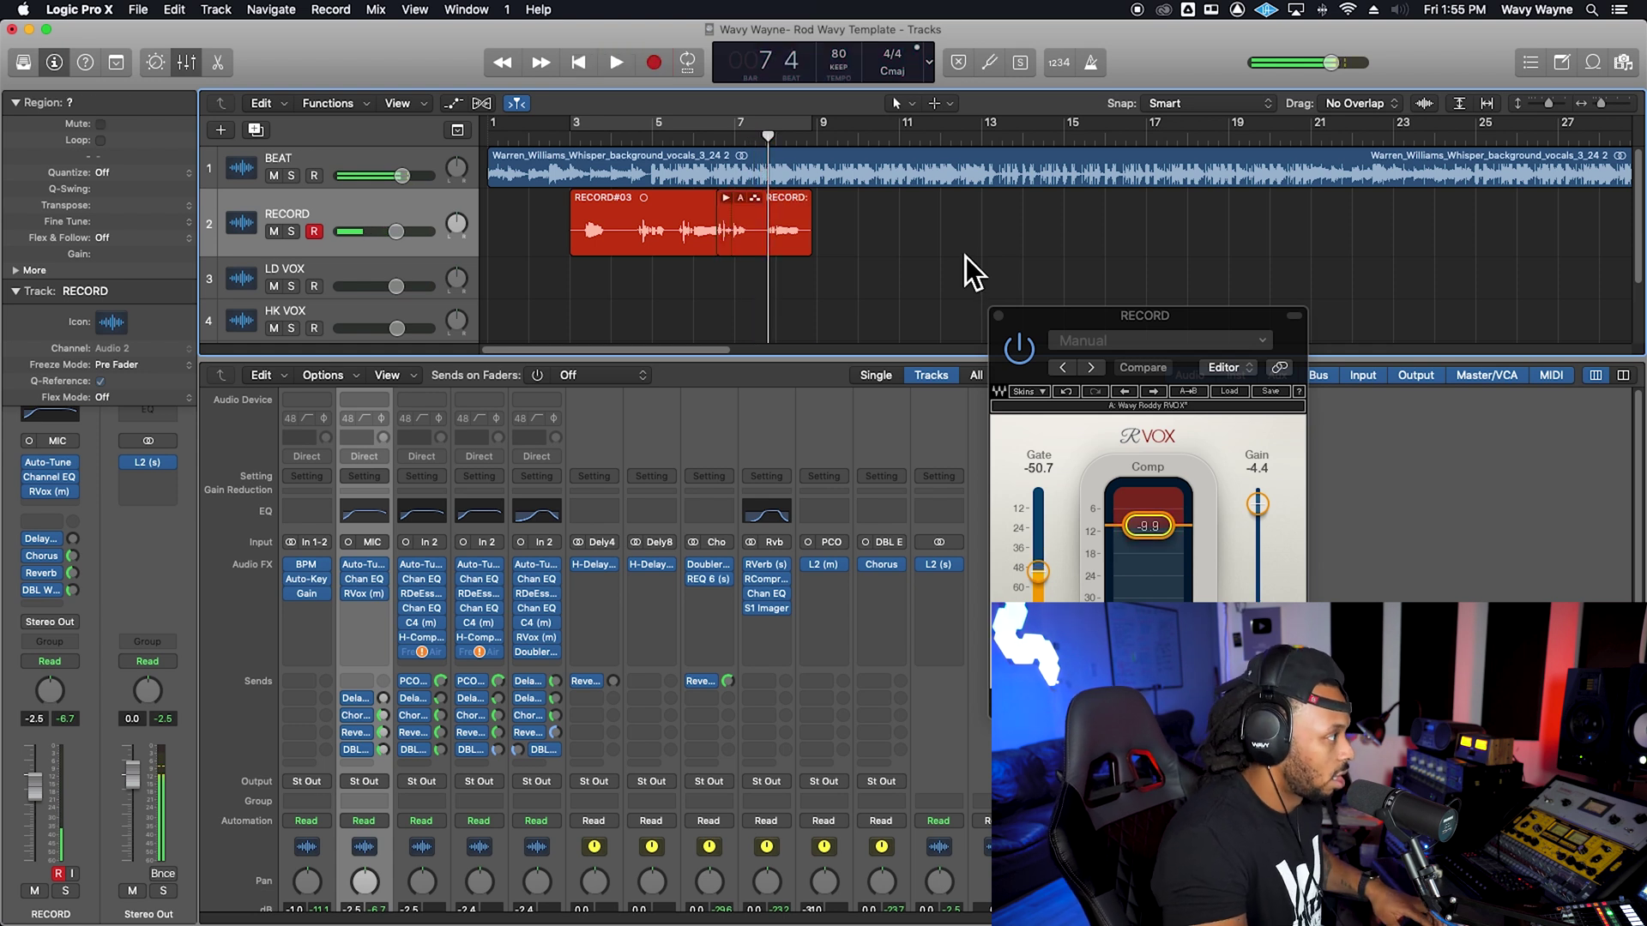
left_click(677, 198)
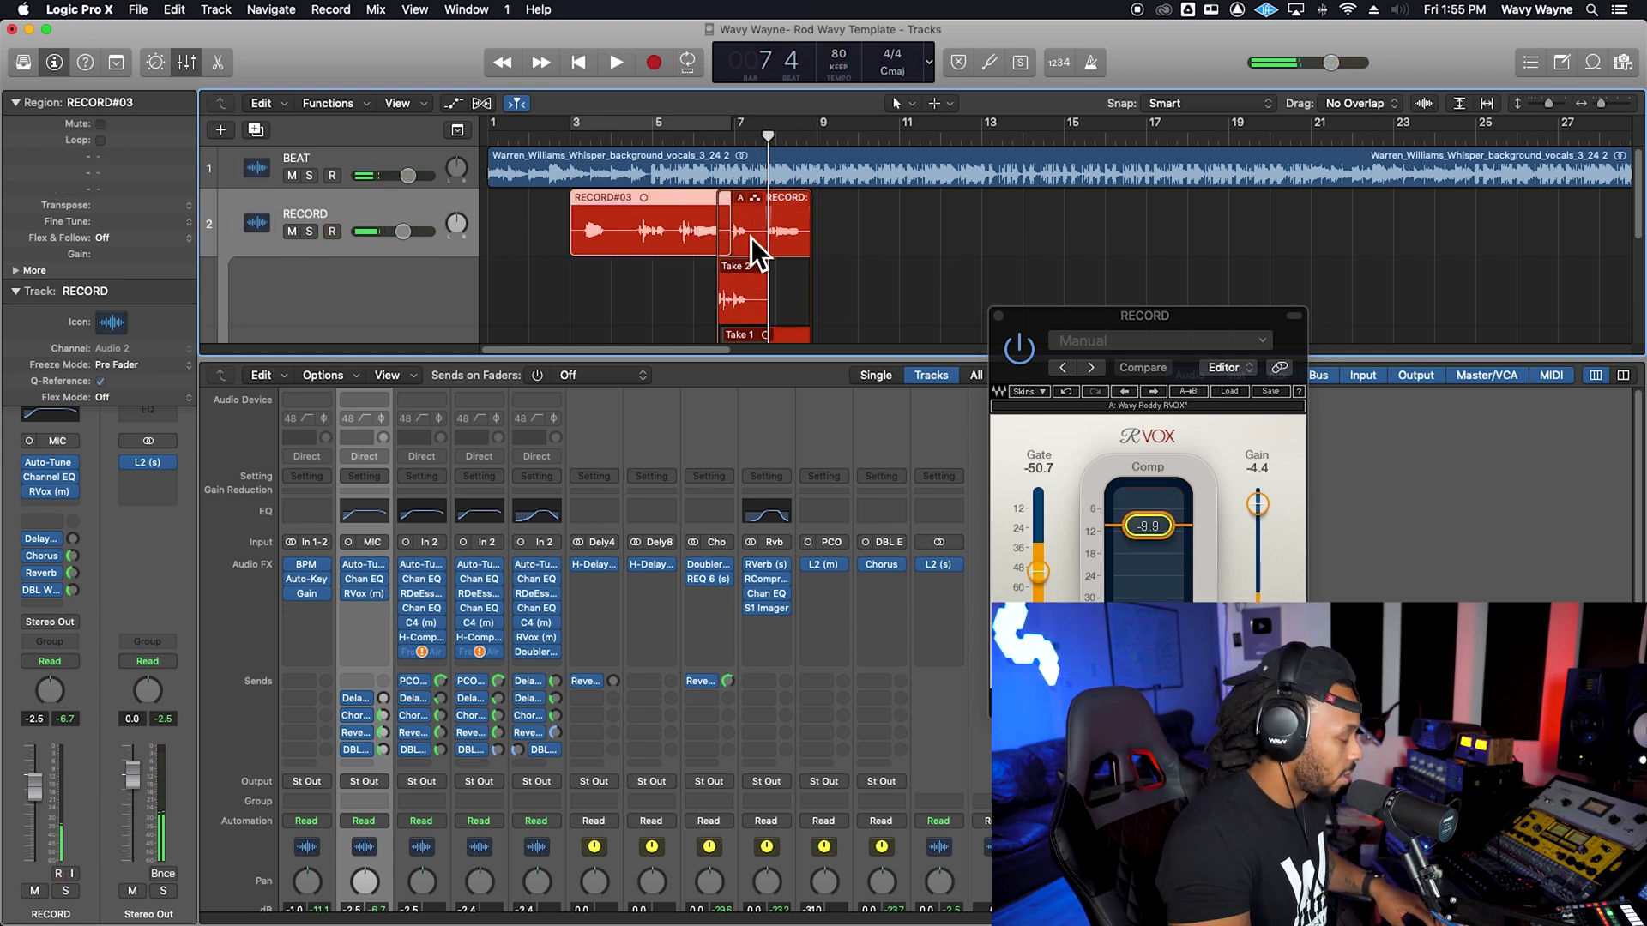
key("super+Right")
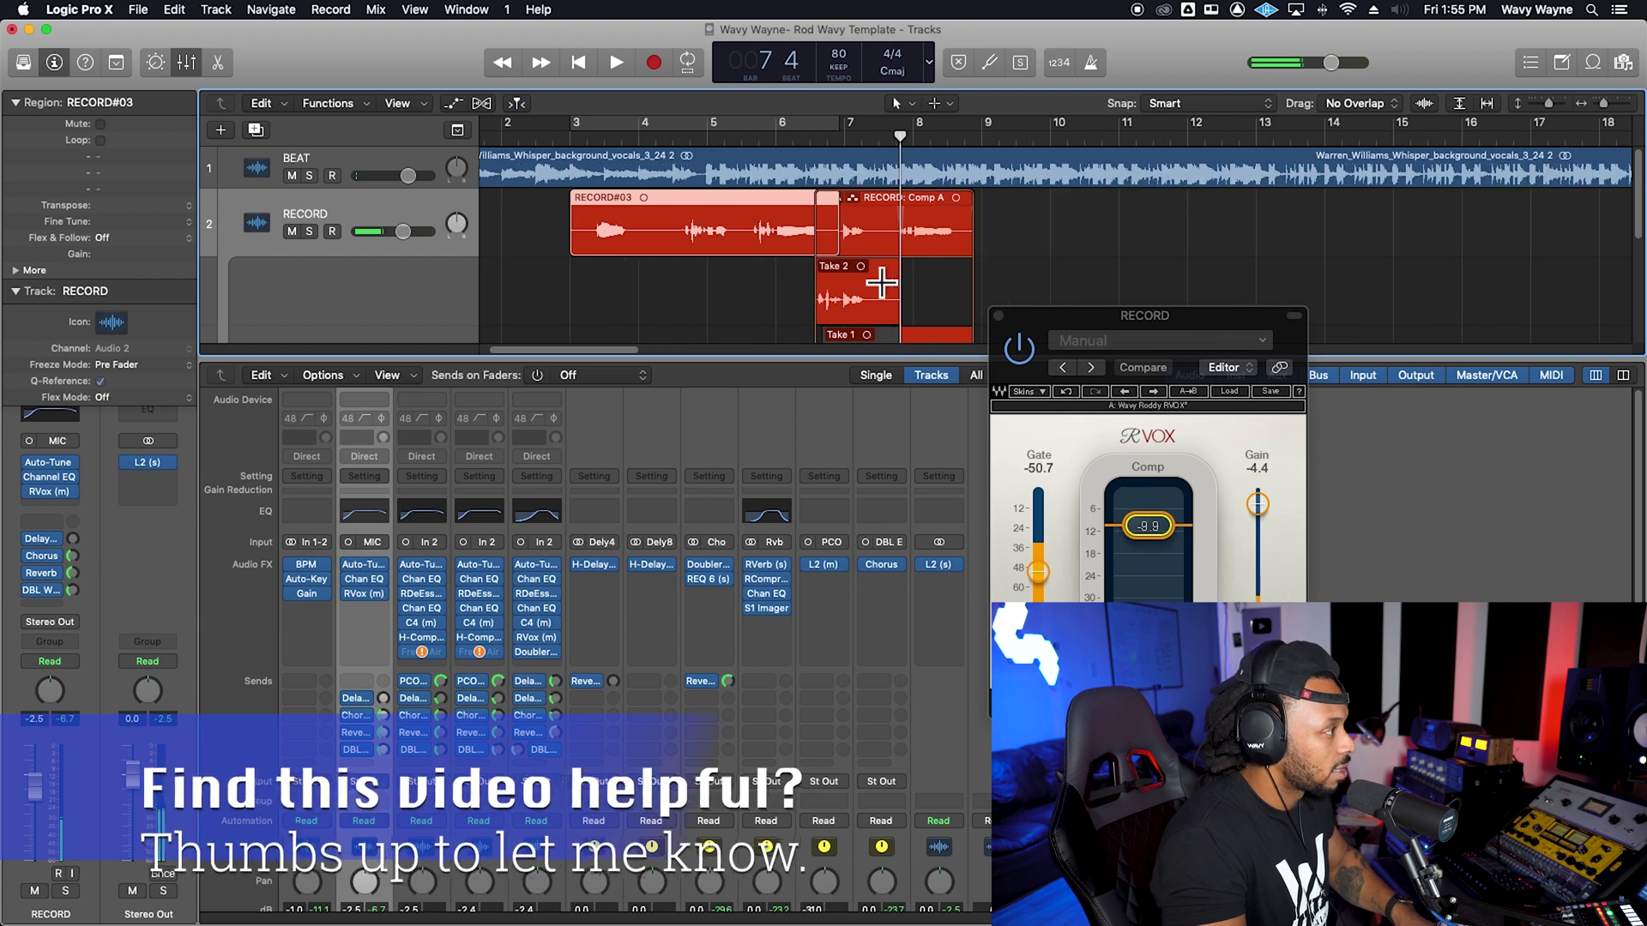
left_click(884, 295)
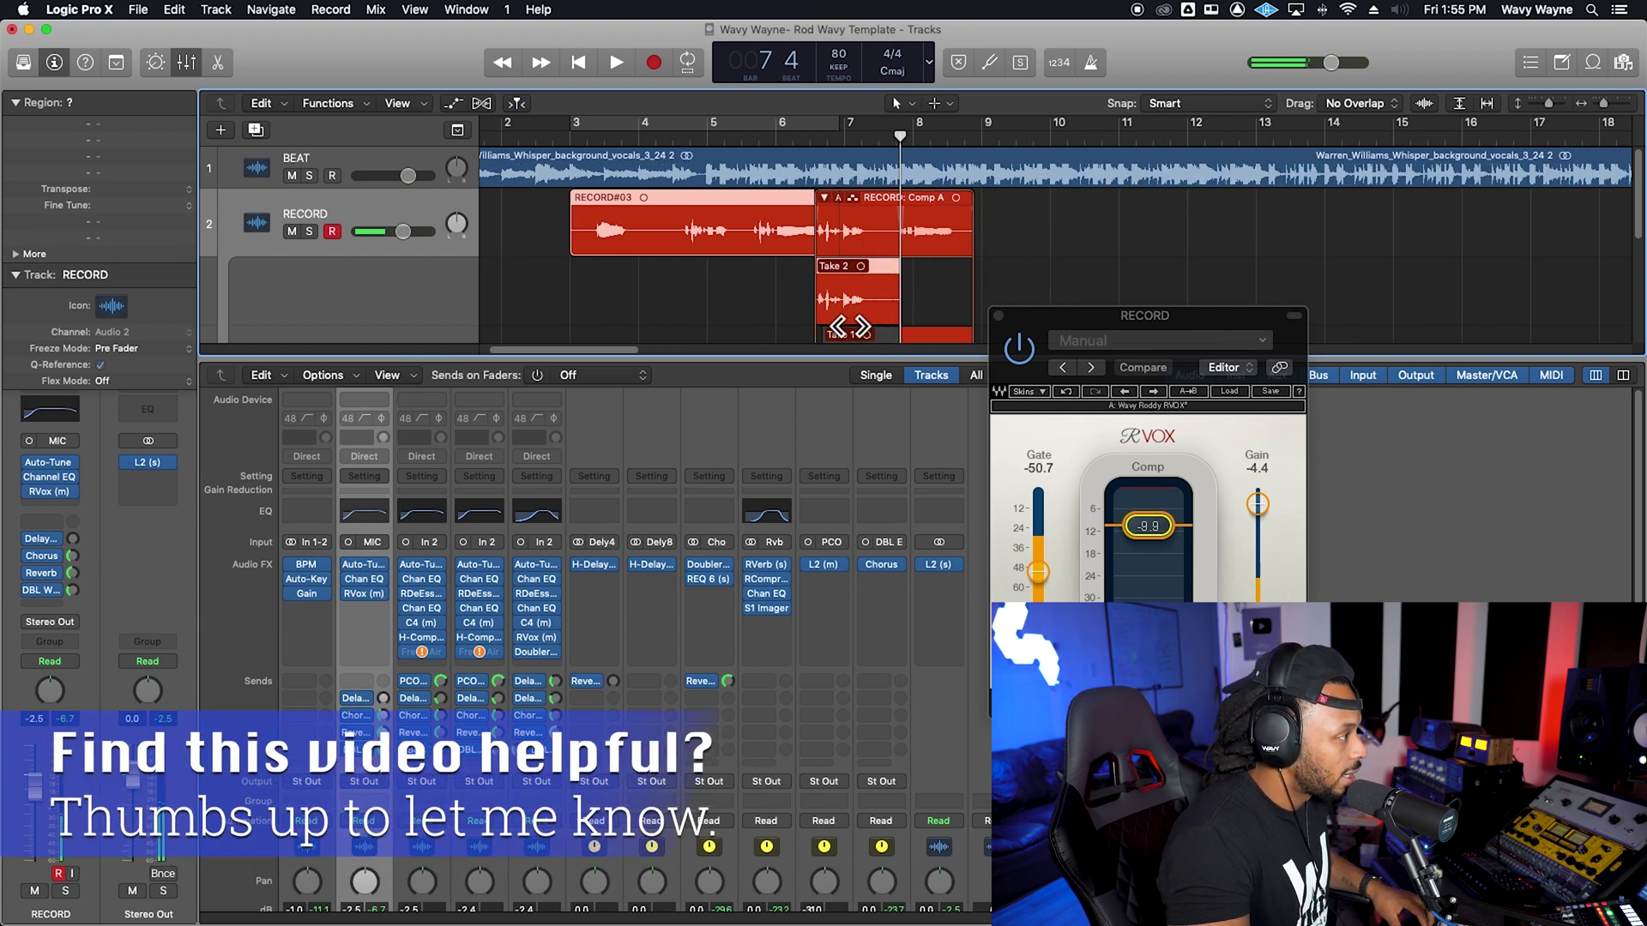
left_click_drag(905, 317, 883, 342)
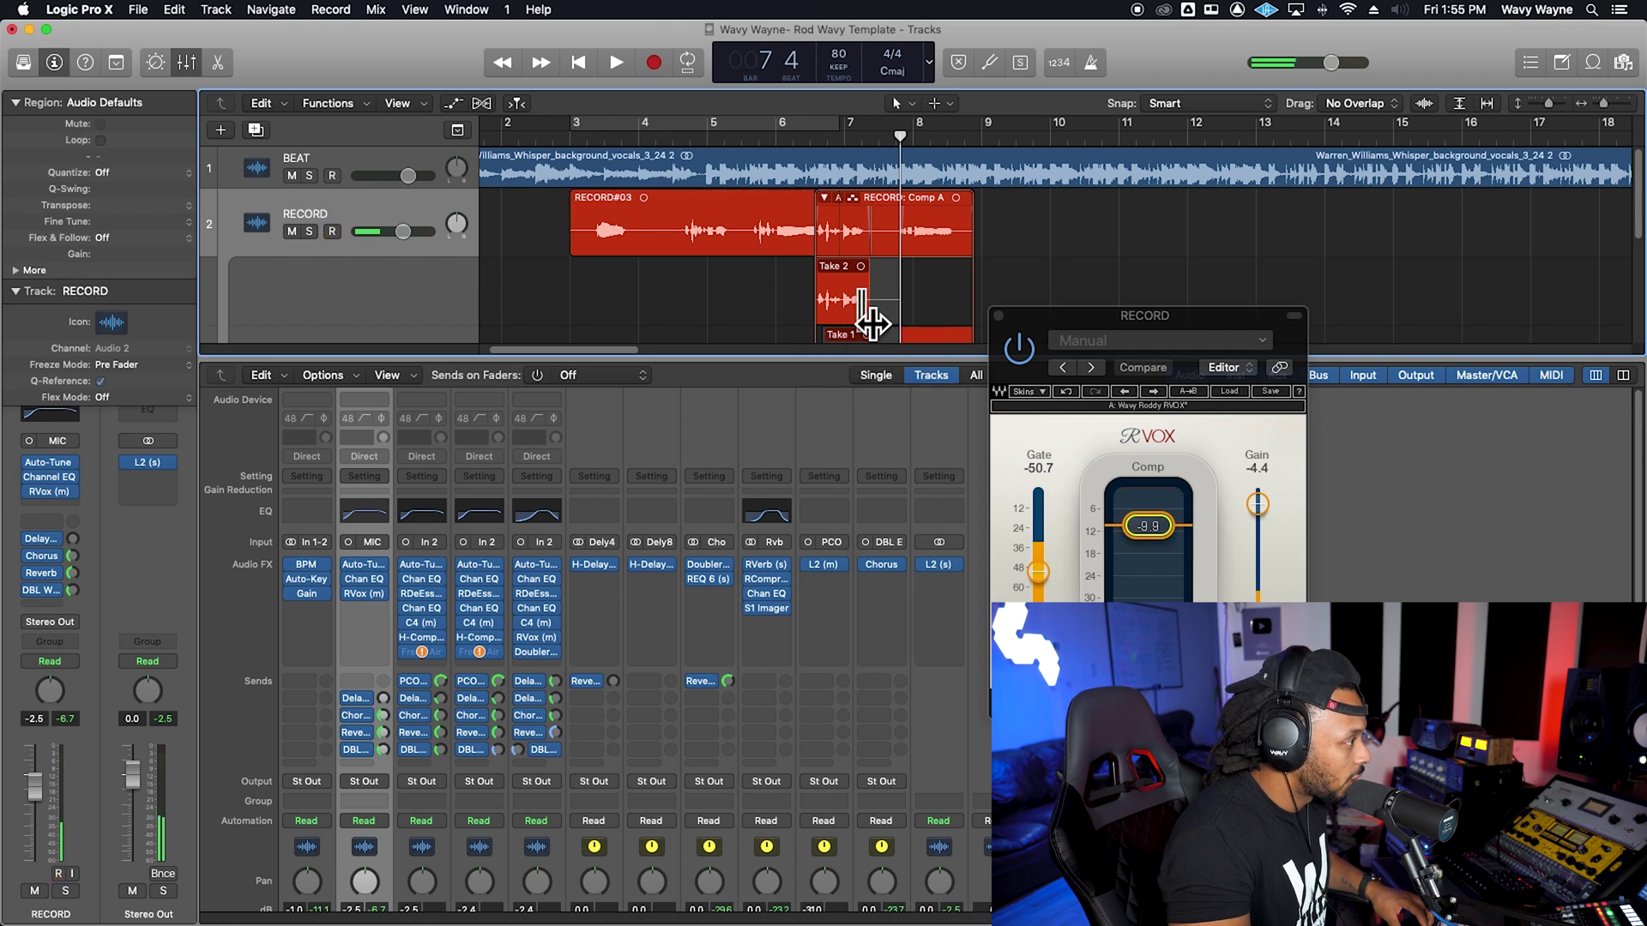
left_click(759, 135)
key("space")
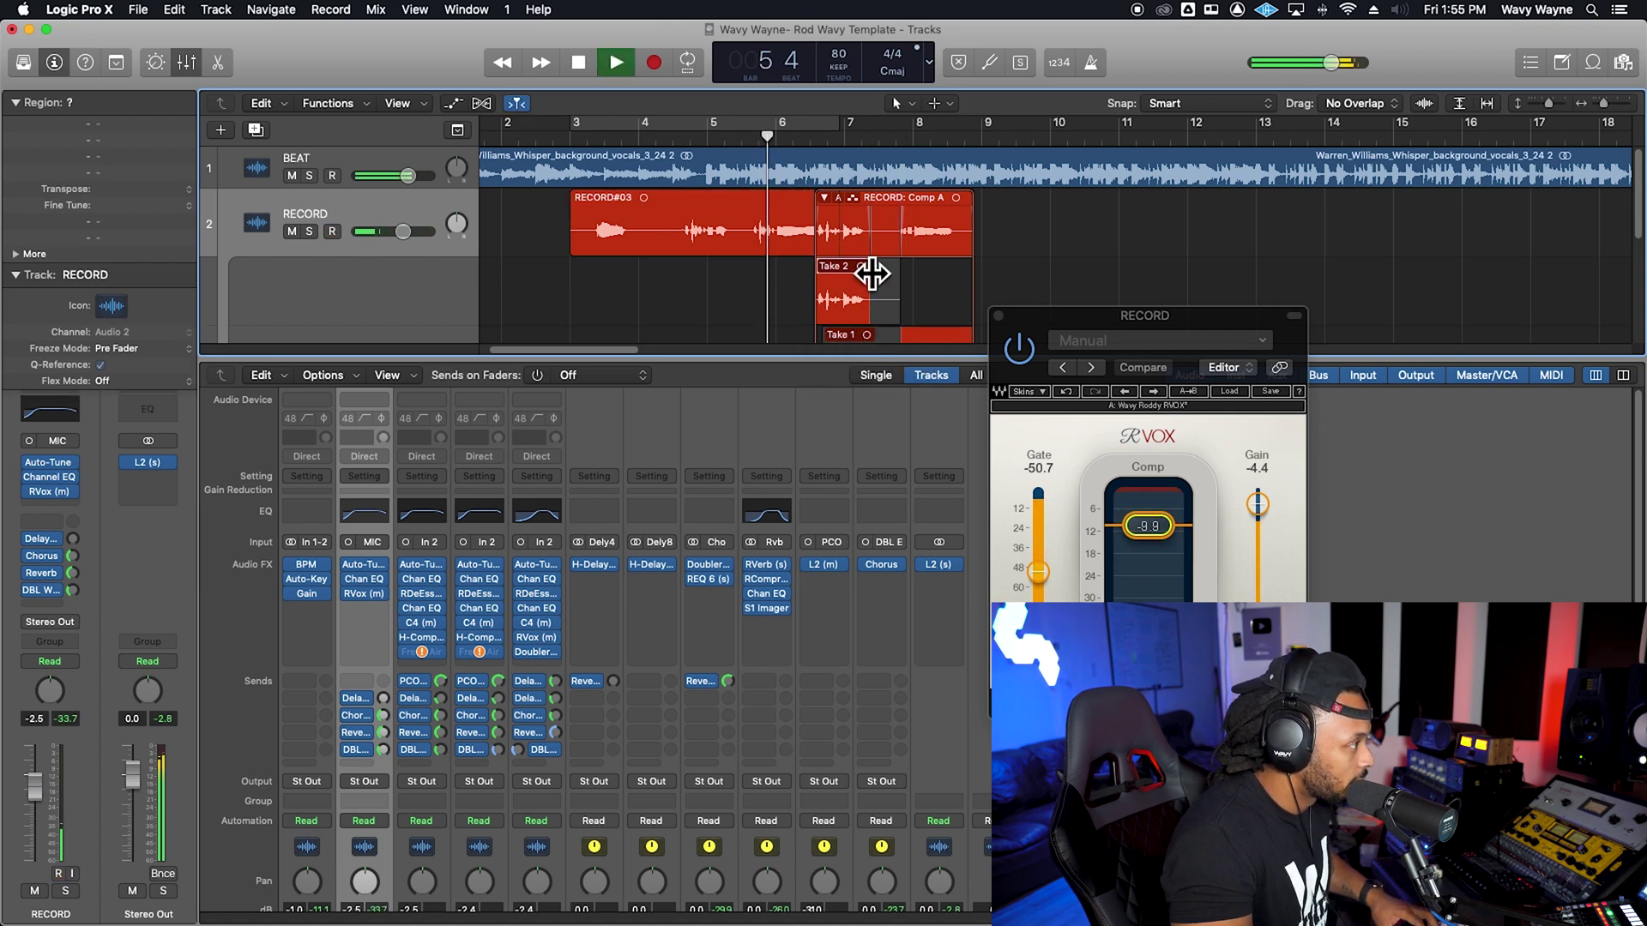
Collapse the folder into Comp A and adjust where Comp A begins near bar 6¾
left_click(826, 198)
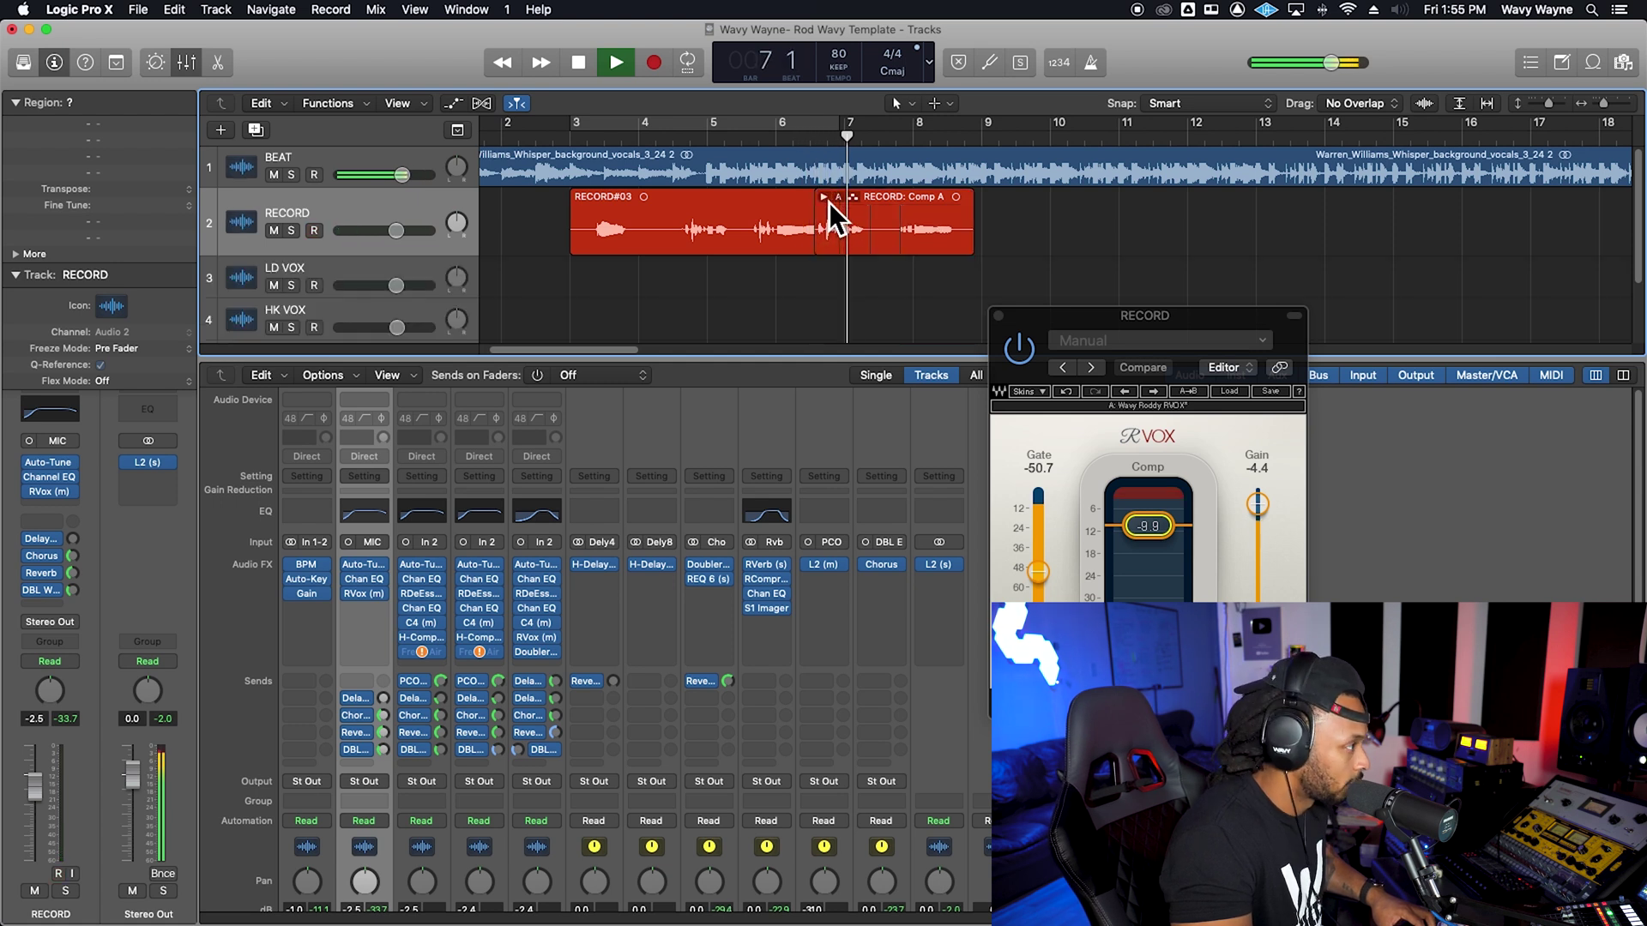
key("space")
left_click(841, 245)
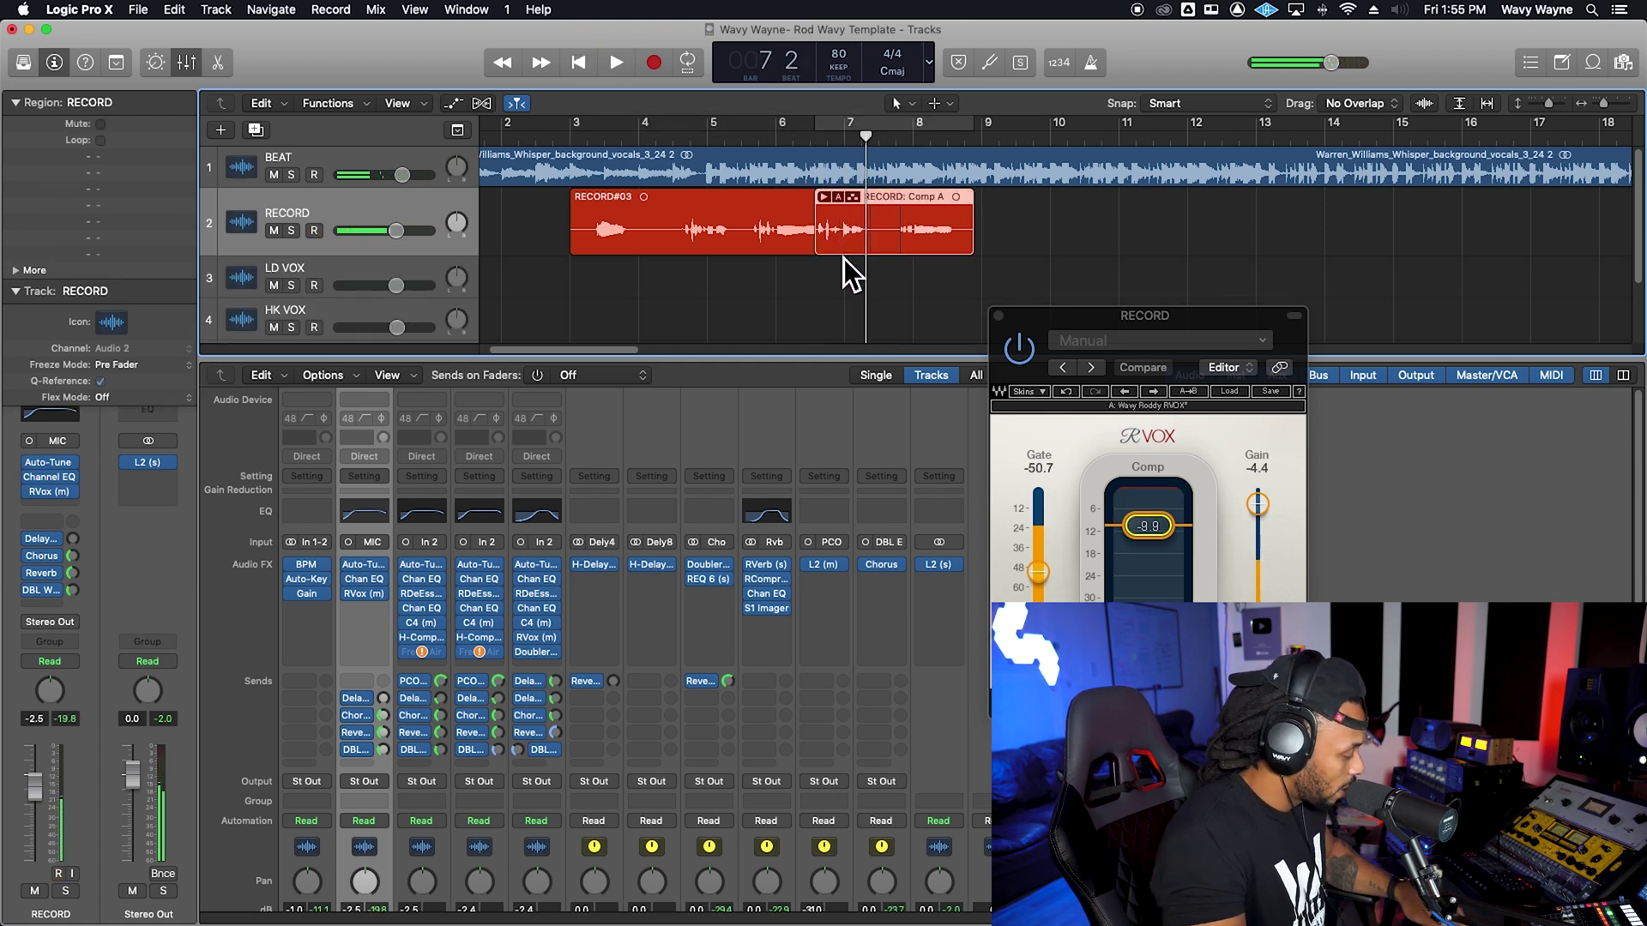
key("super+Right")
key("super+Right")
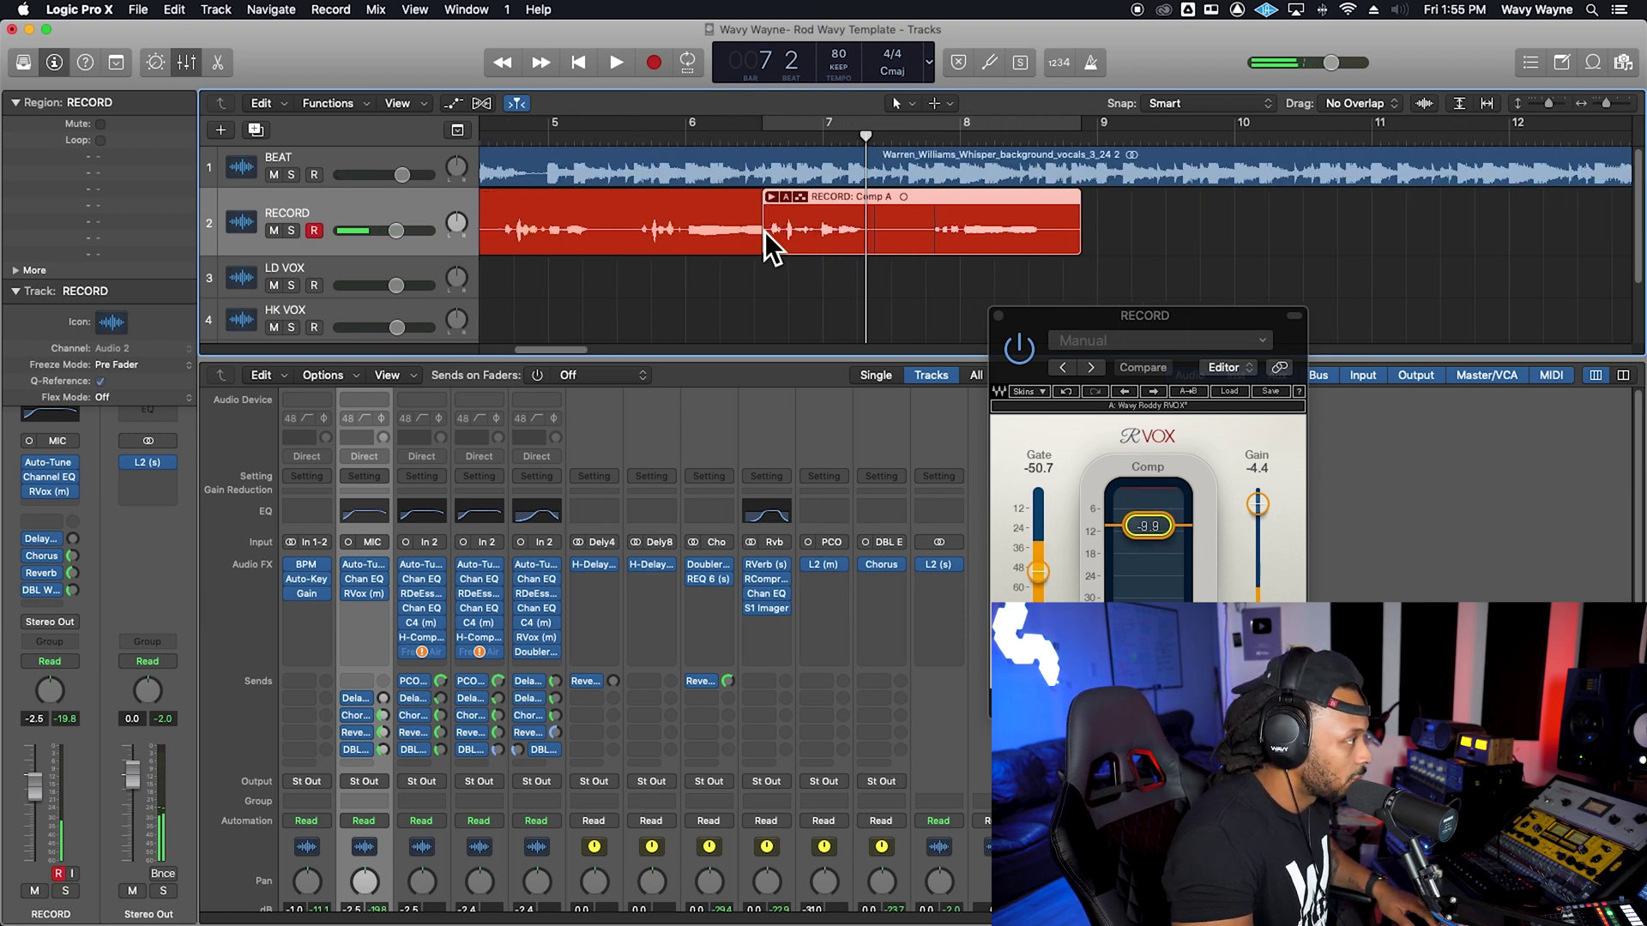
mouse_move(760, 232)
left_mouse_down()
mouse_move(780, 220)
mouse_move(755, 257)
left_mouse_up()
Play from bar 6, select the RECORD: Comp A region, and stop playback
left_click(699, 144)
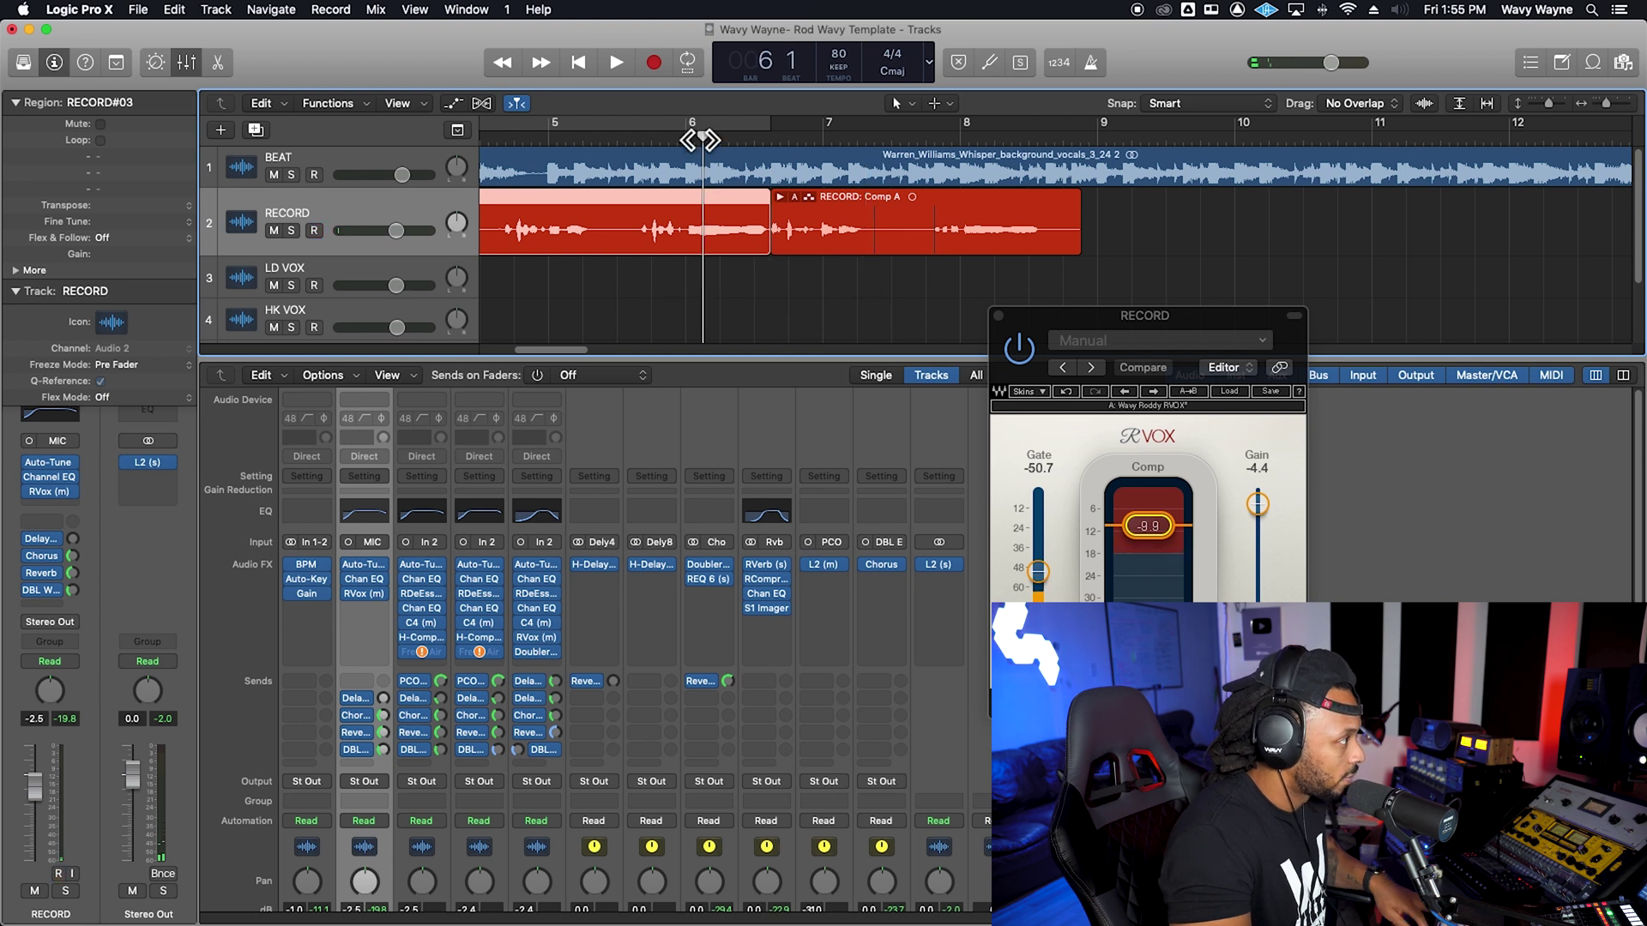
key("space")
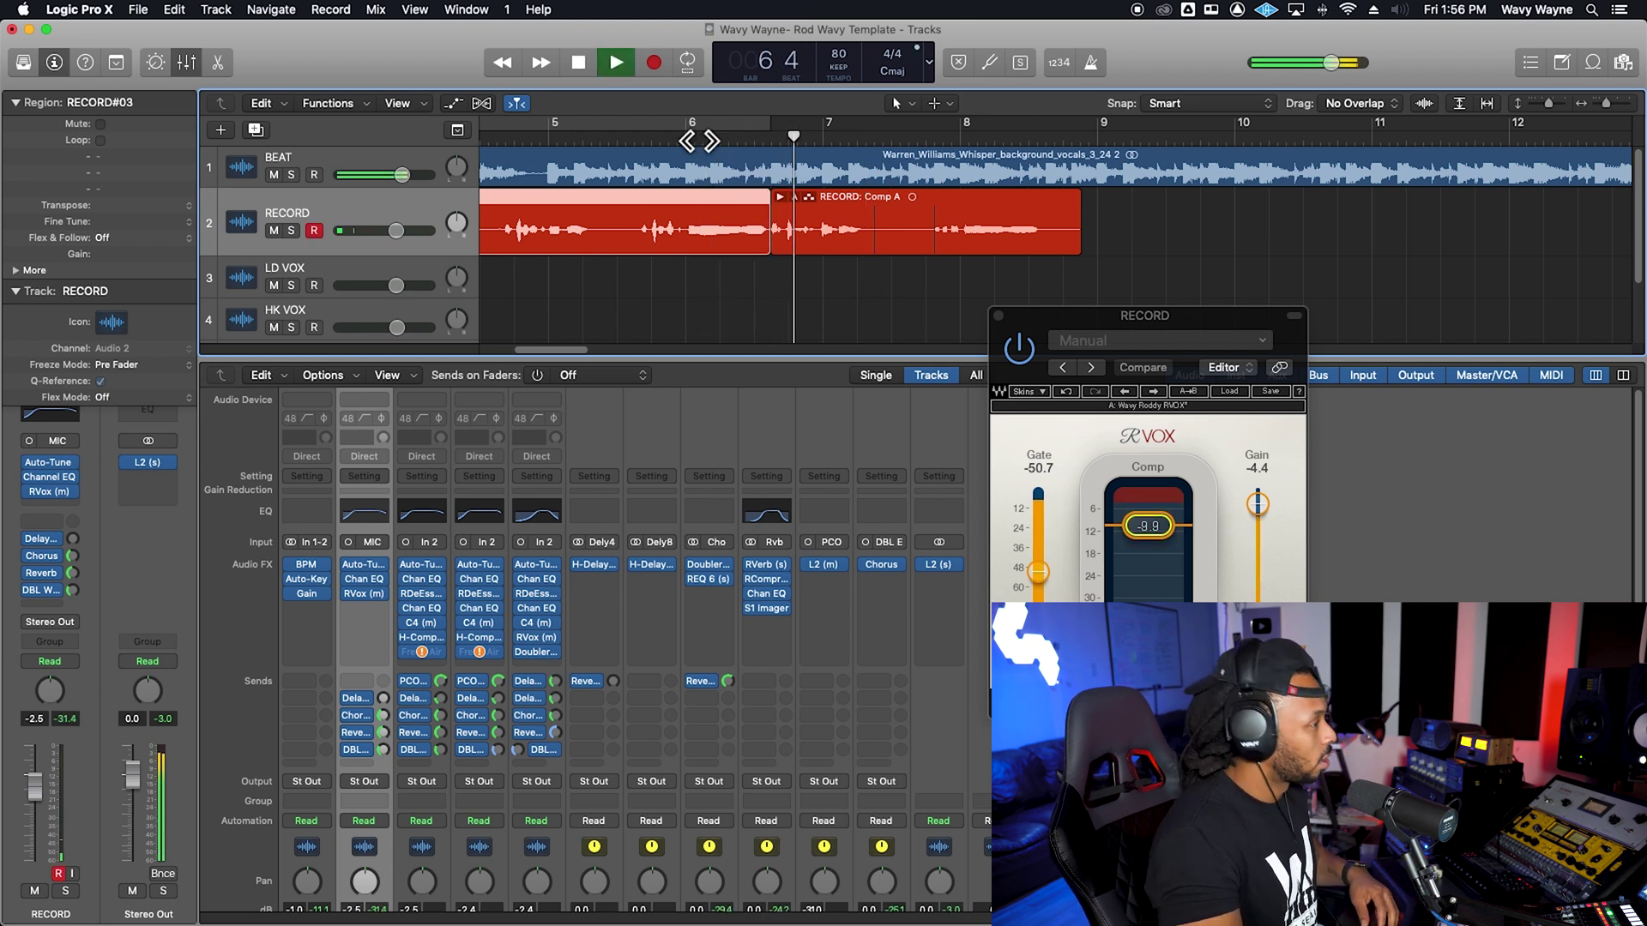
left_click(964, 246)
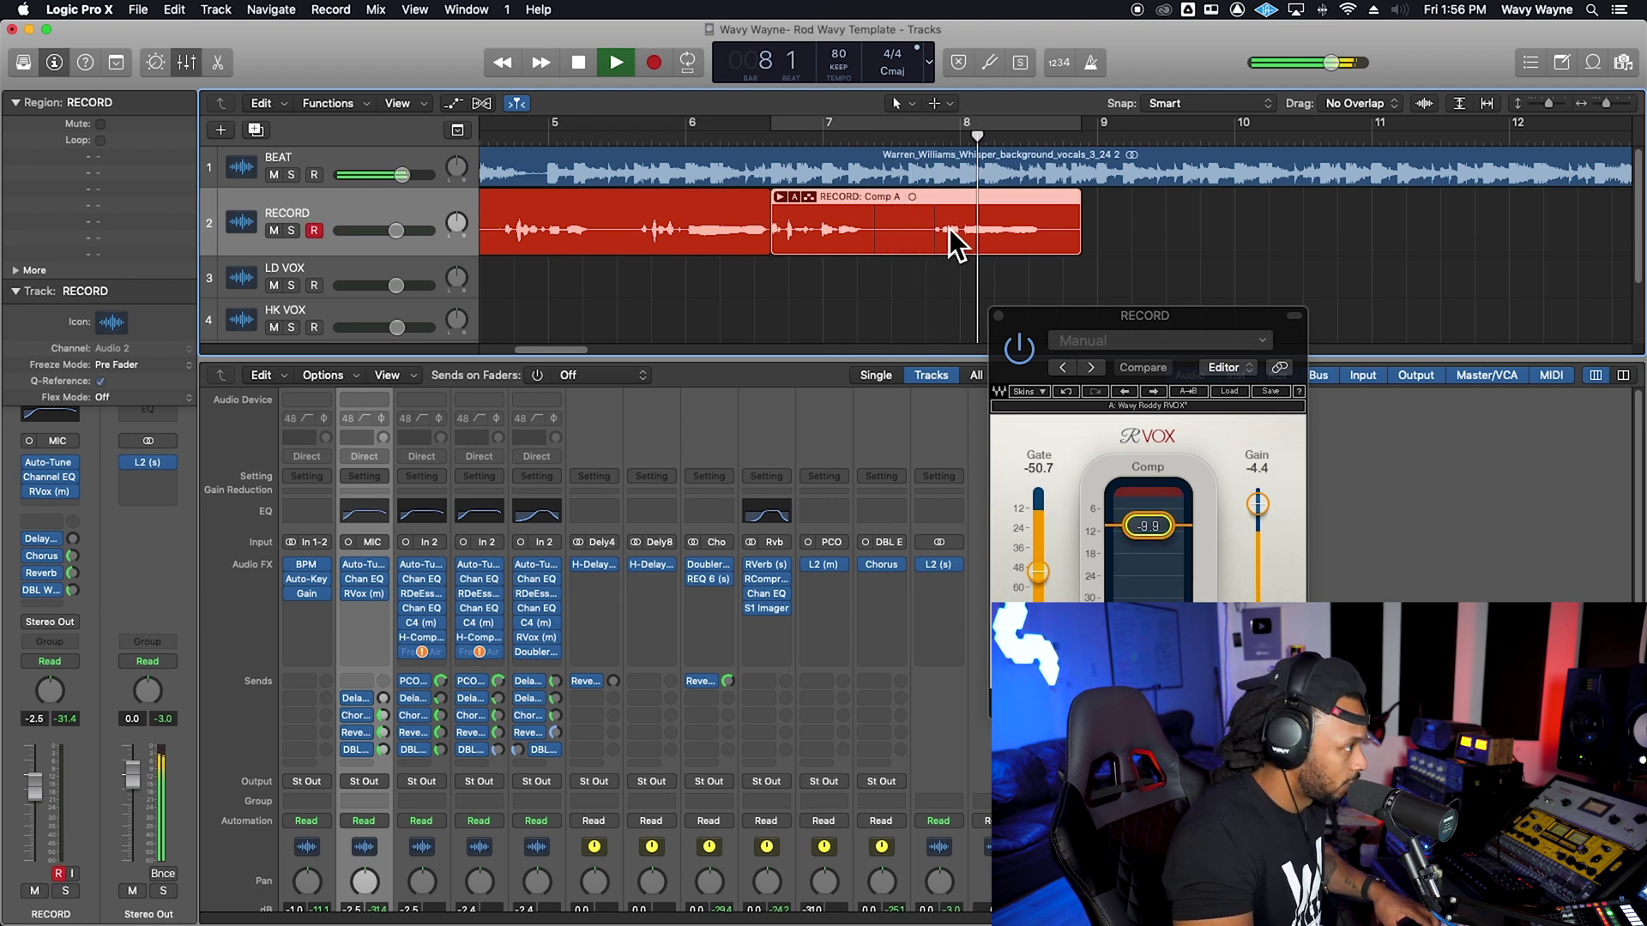
key("space")
Shorten Comp A to end near bar 7 and replay from bar 6
left_click(847, 280)
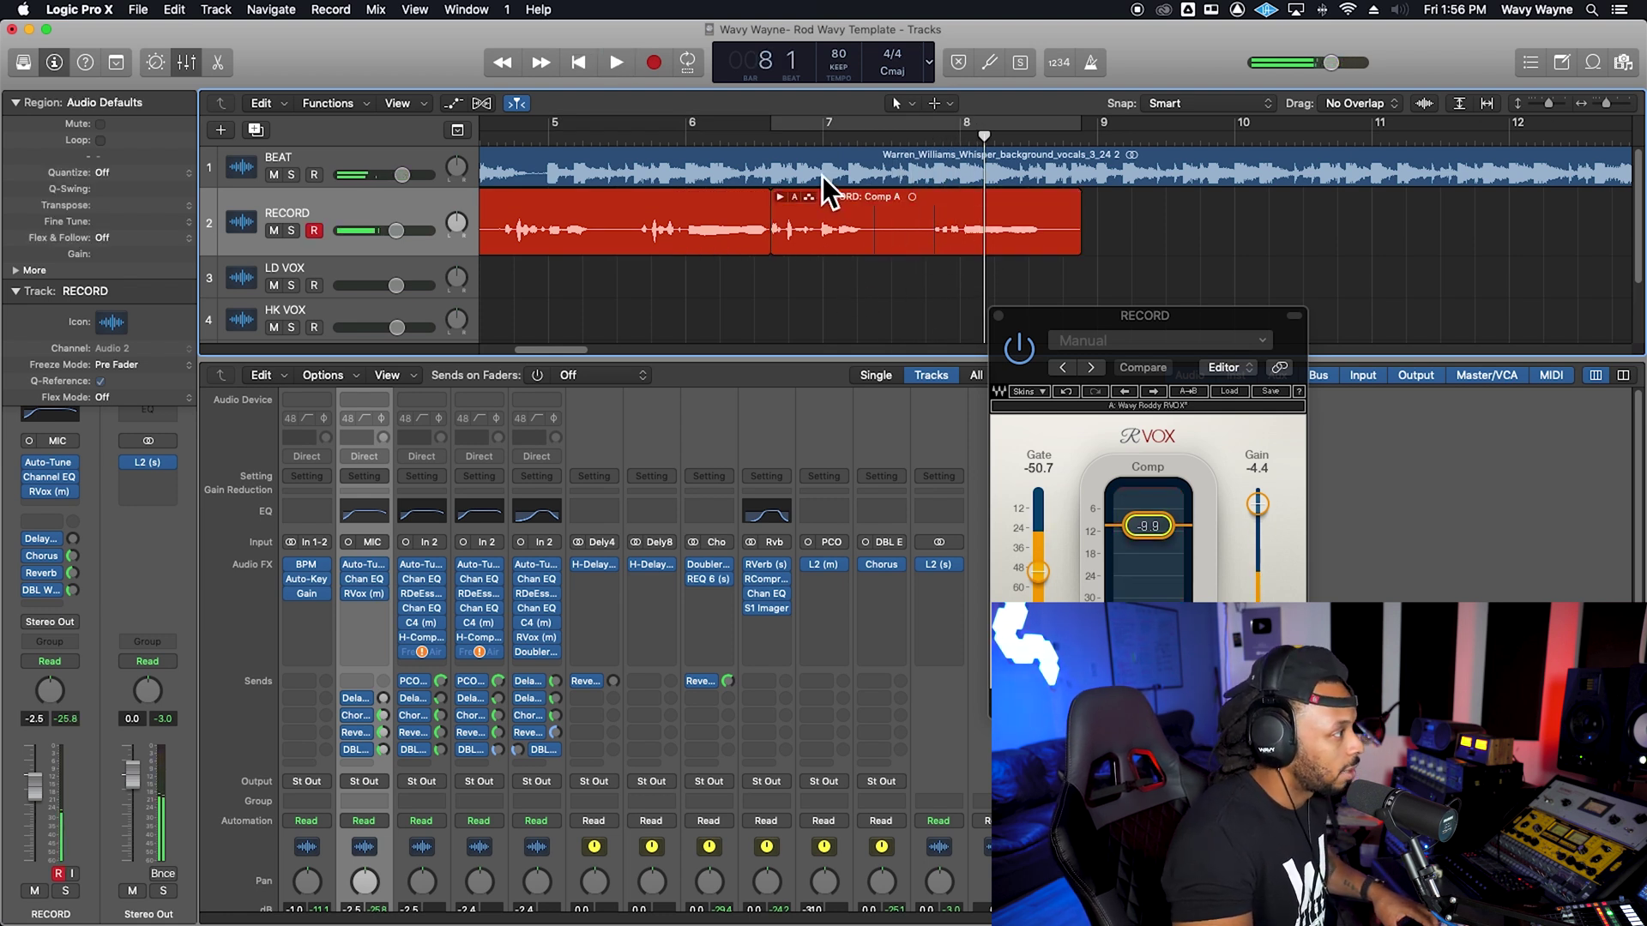
left_click_drag(1072, 228, 862, 277)
left_click(690, 130)
key("space")
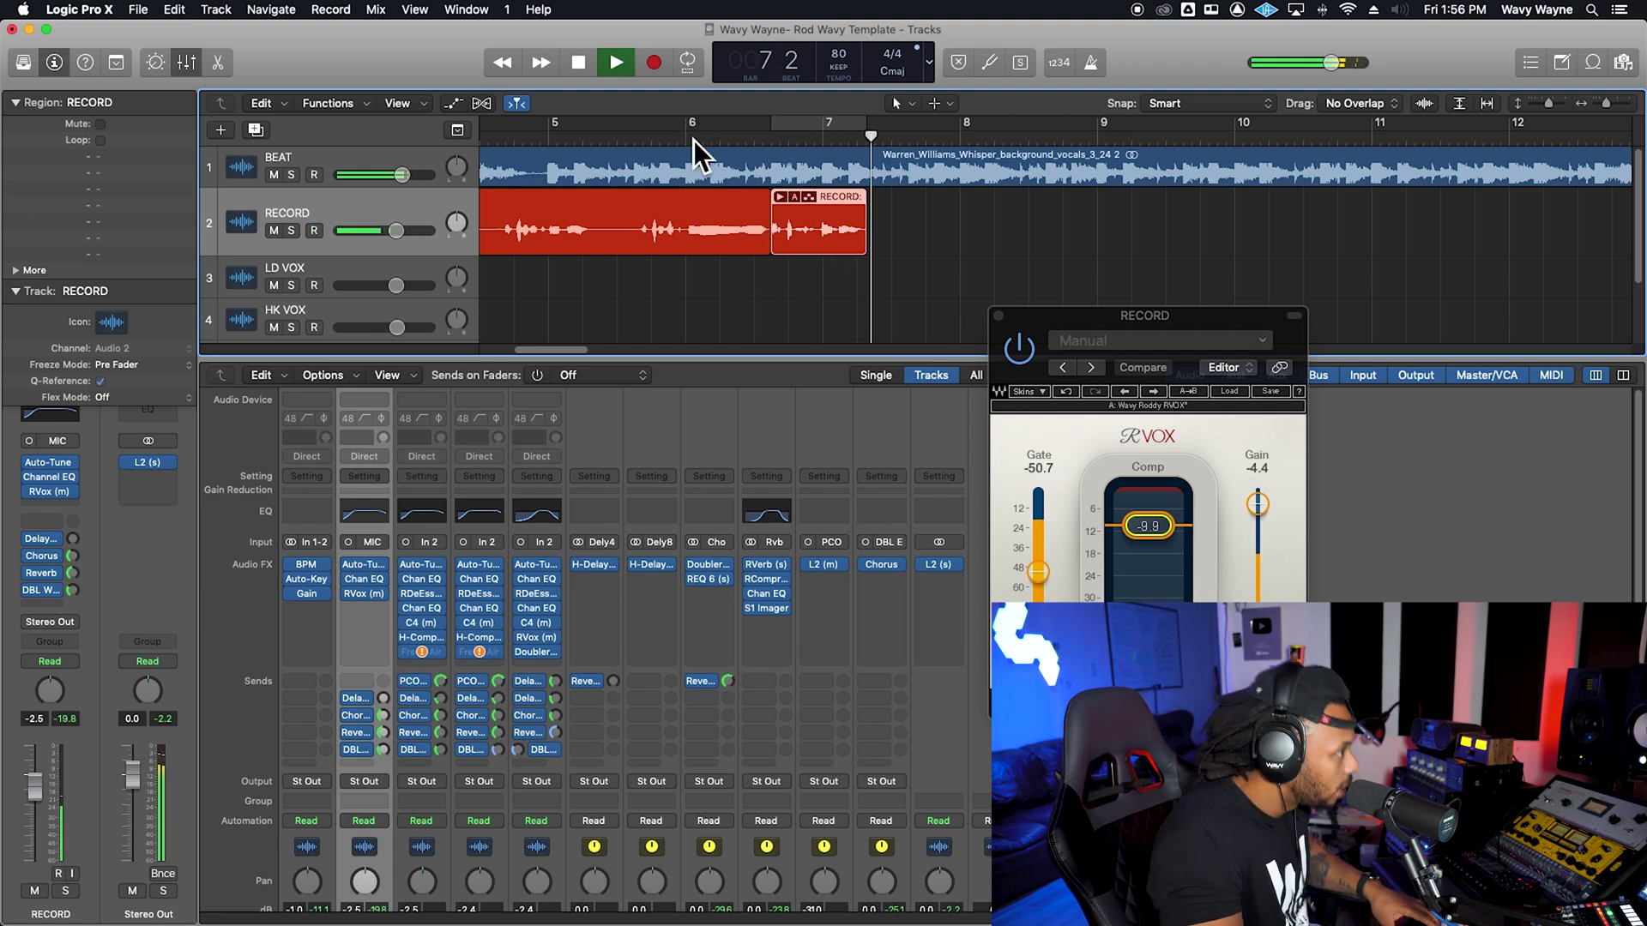
Record a new take, RECORD#07, after Comp A and play it back from near bar 6
key("r")
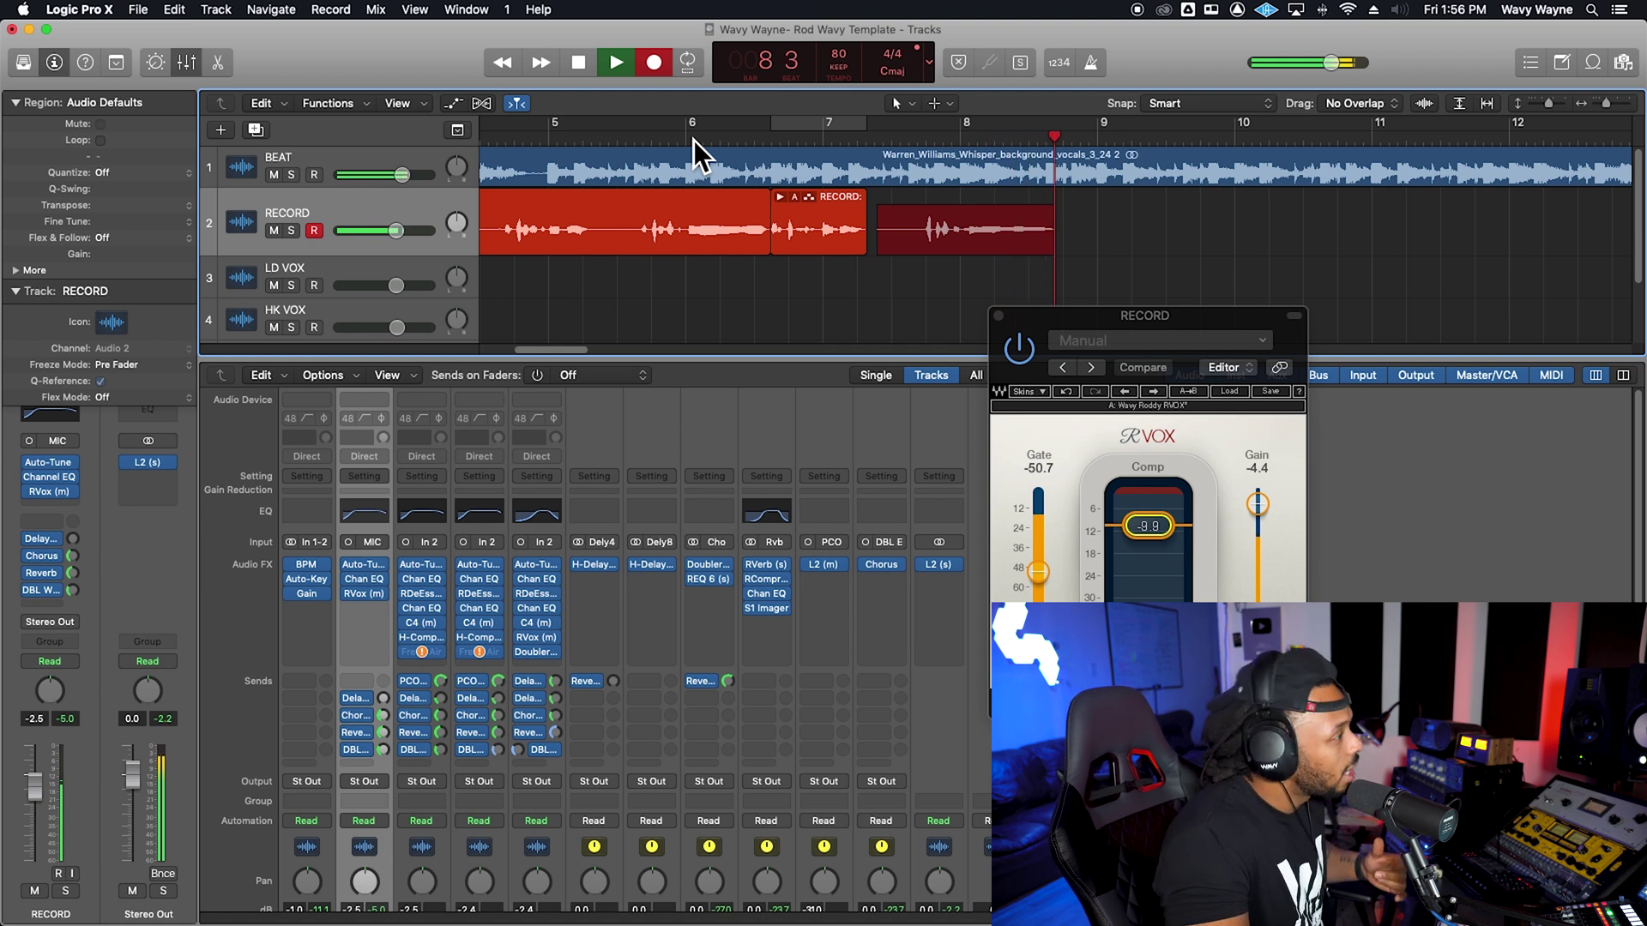
key("space")
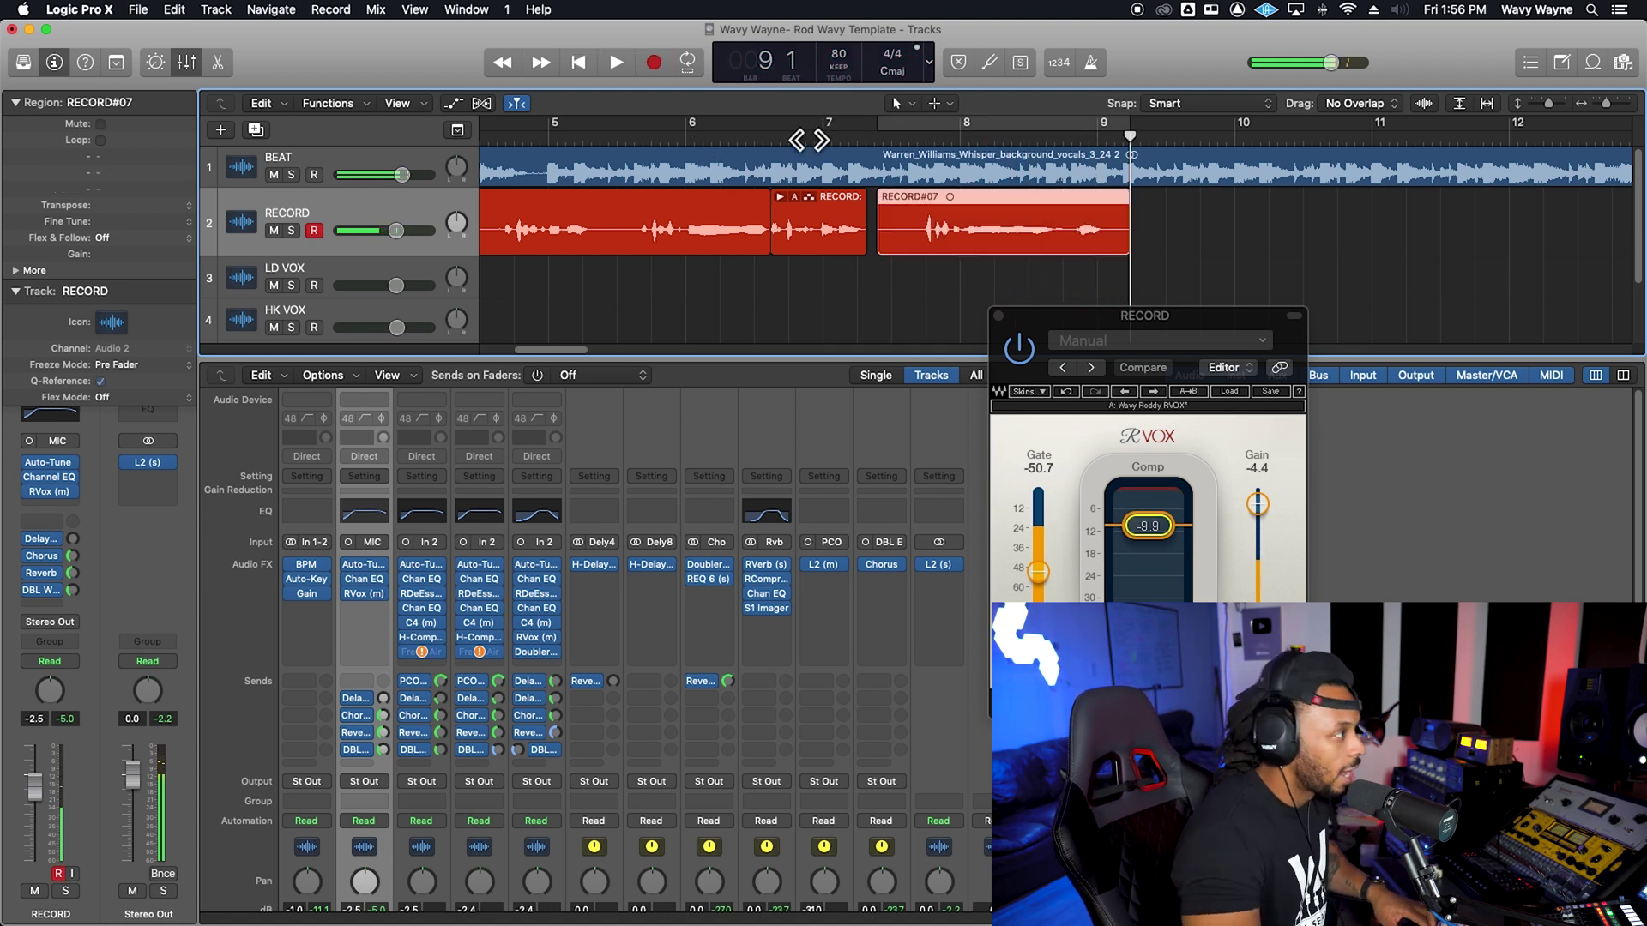
left_click(806, 139)
key("space")
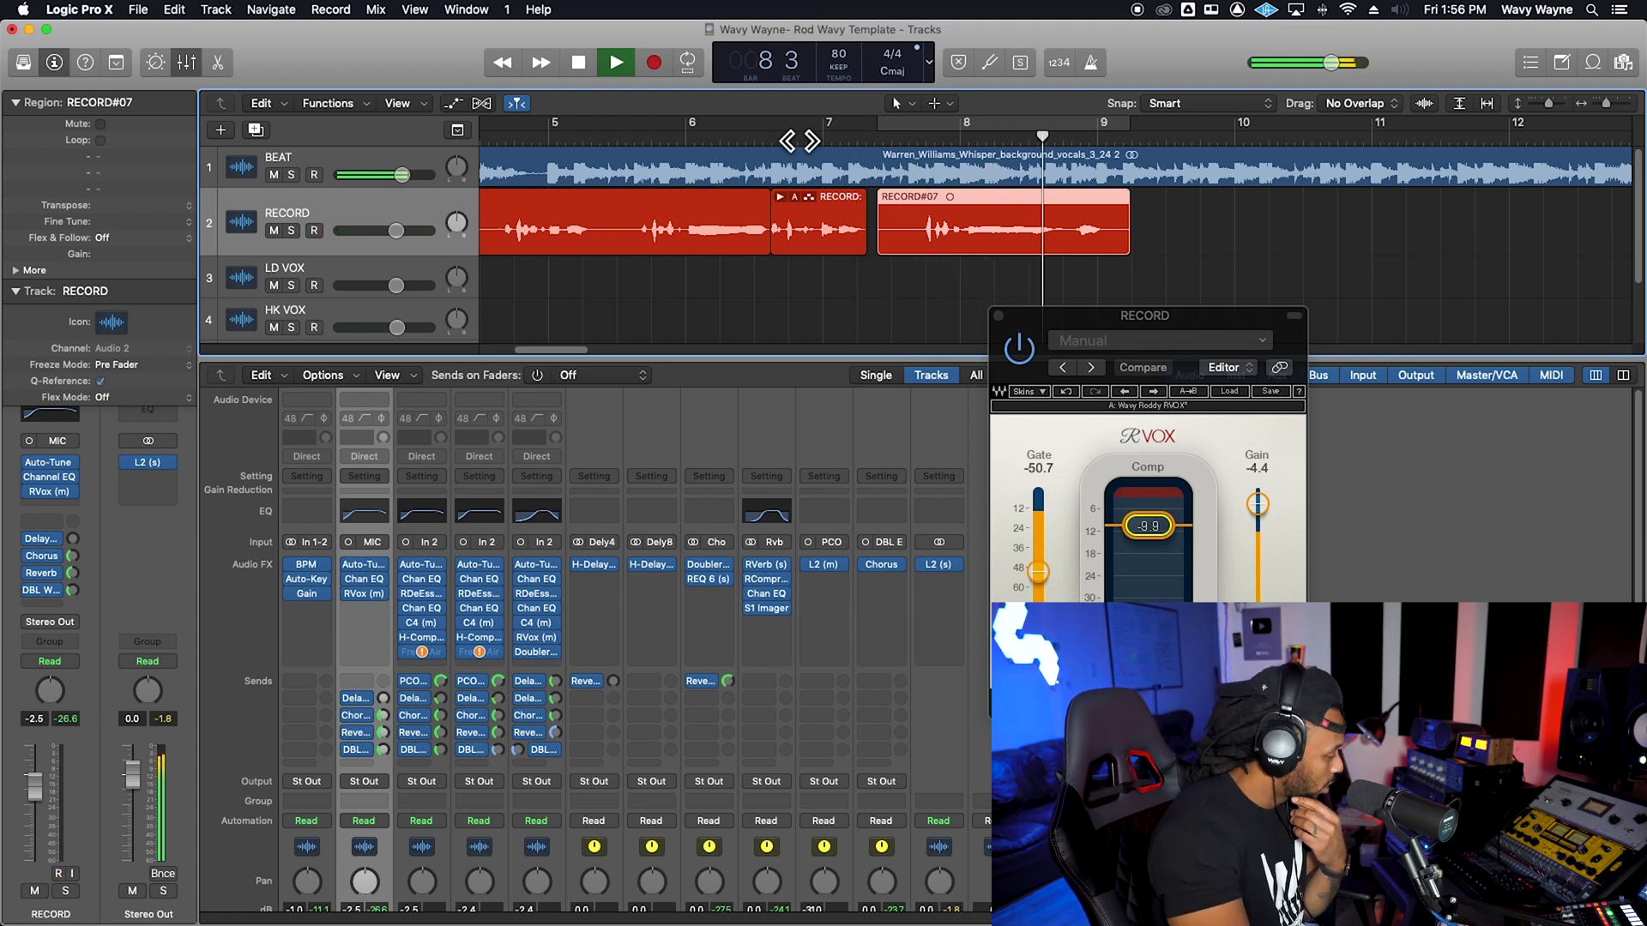
key("space")
Record another take from bar 5, undo it to restore RECORD#07, and replay from bar 6
left_click(669, 140)
key("space")
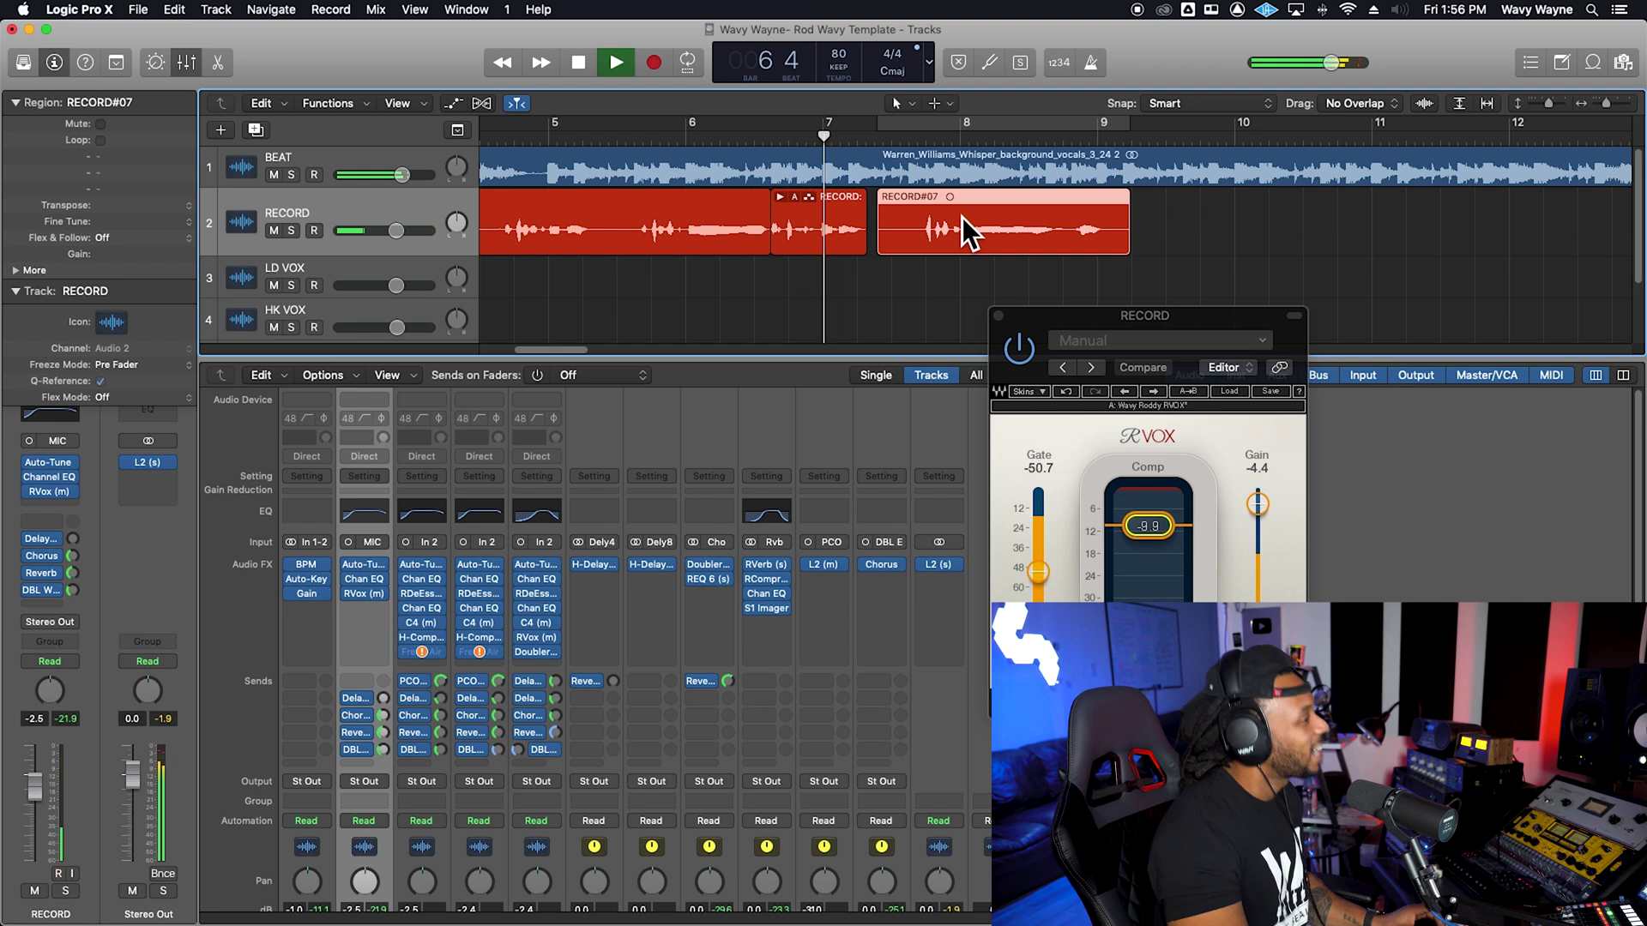
key("r")
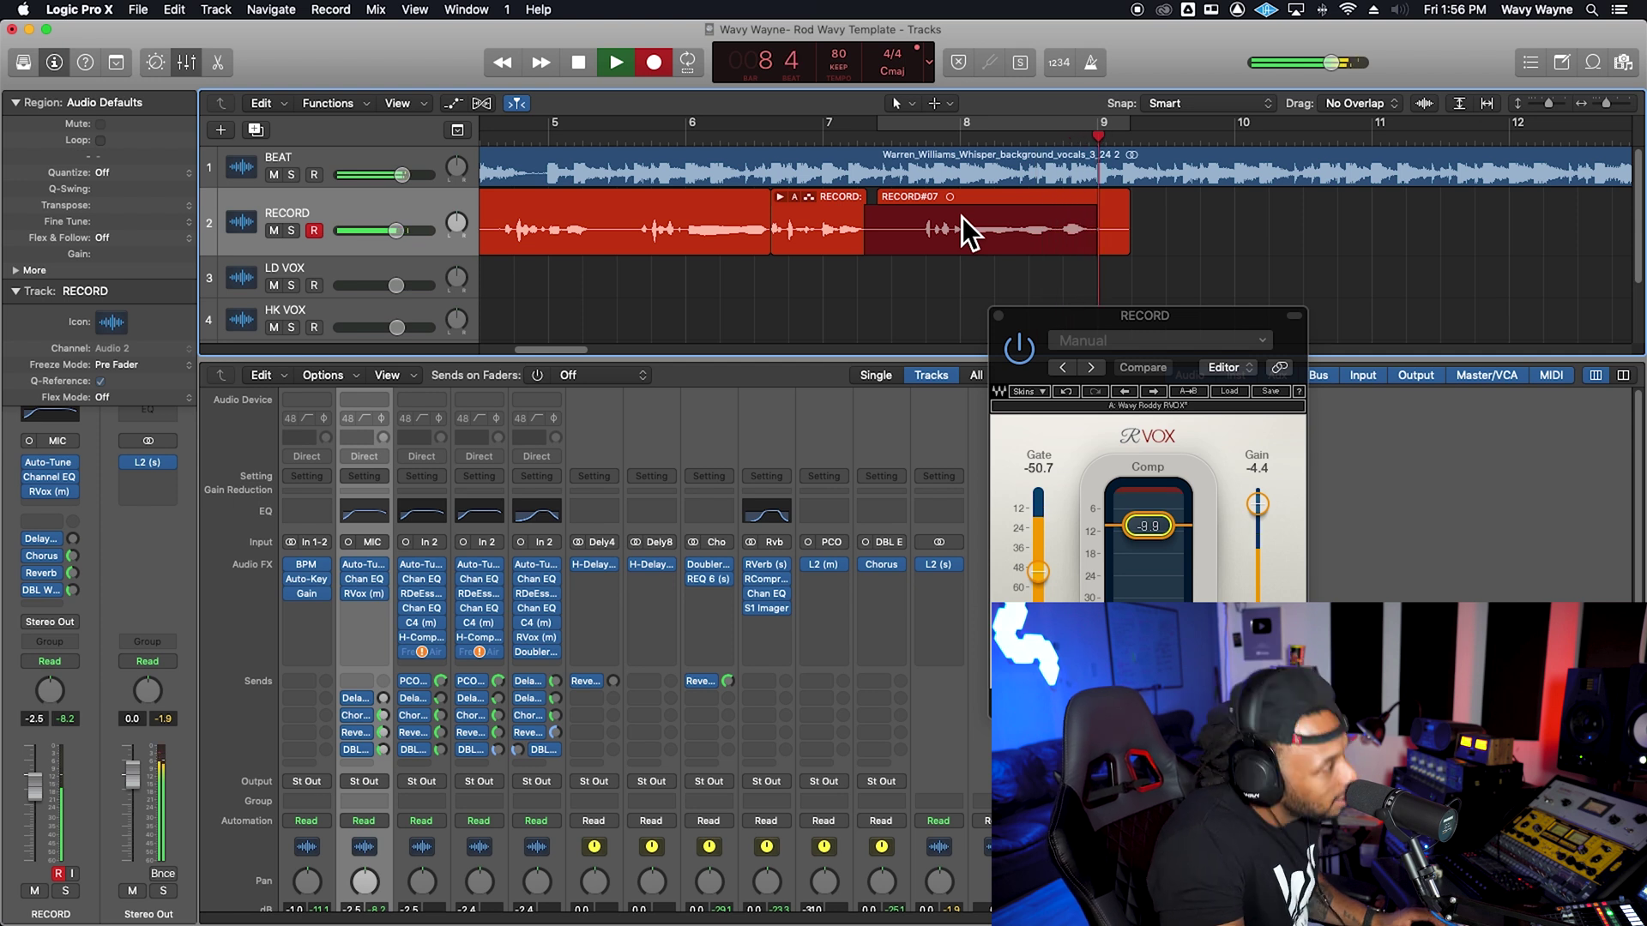
key("space")
key("super+z")
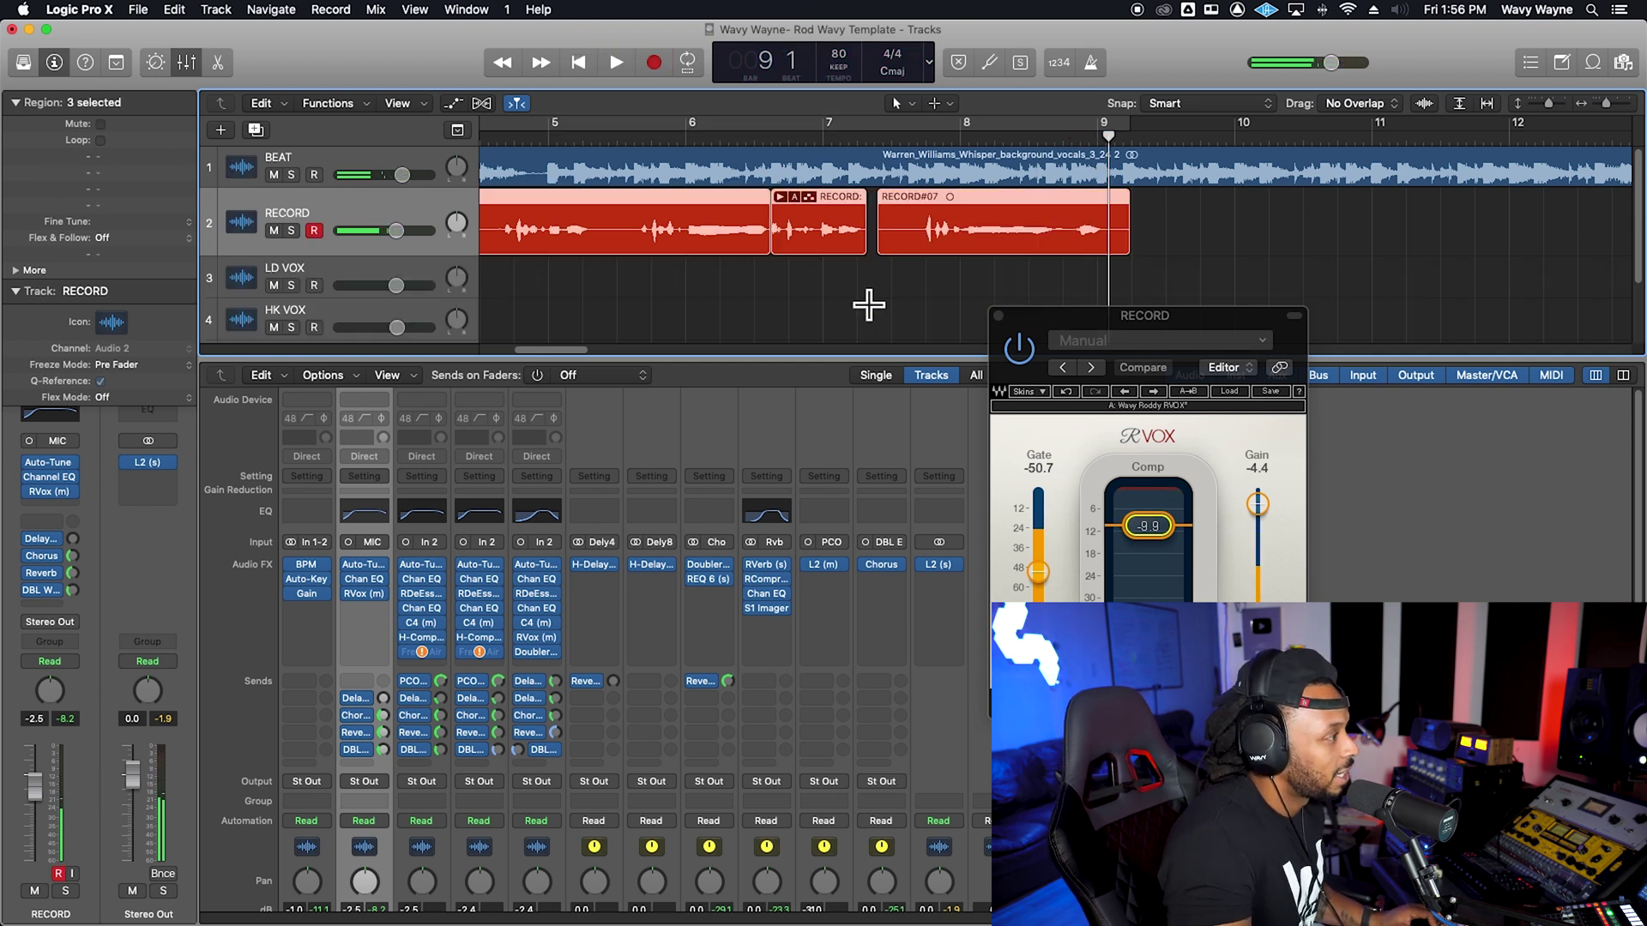
left_click(656, 132)
key("space")
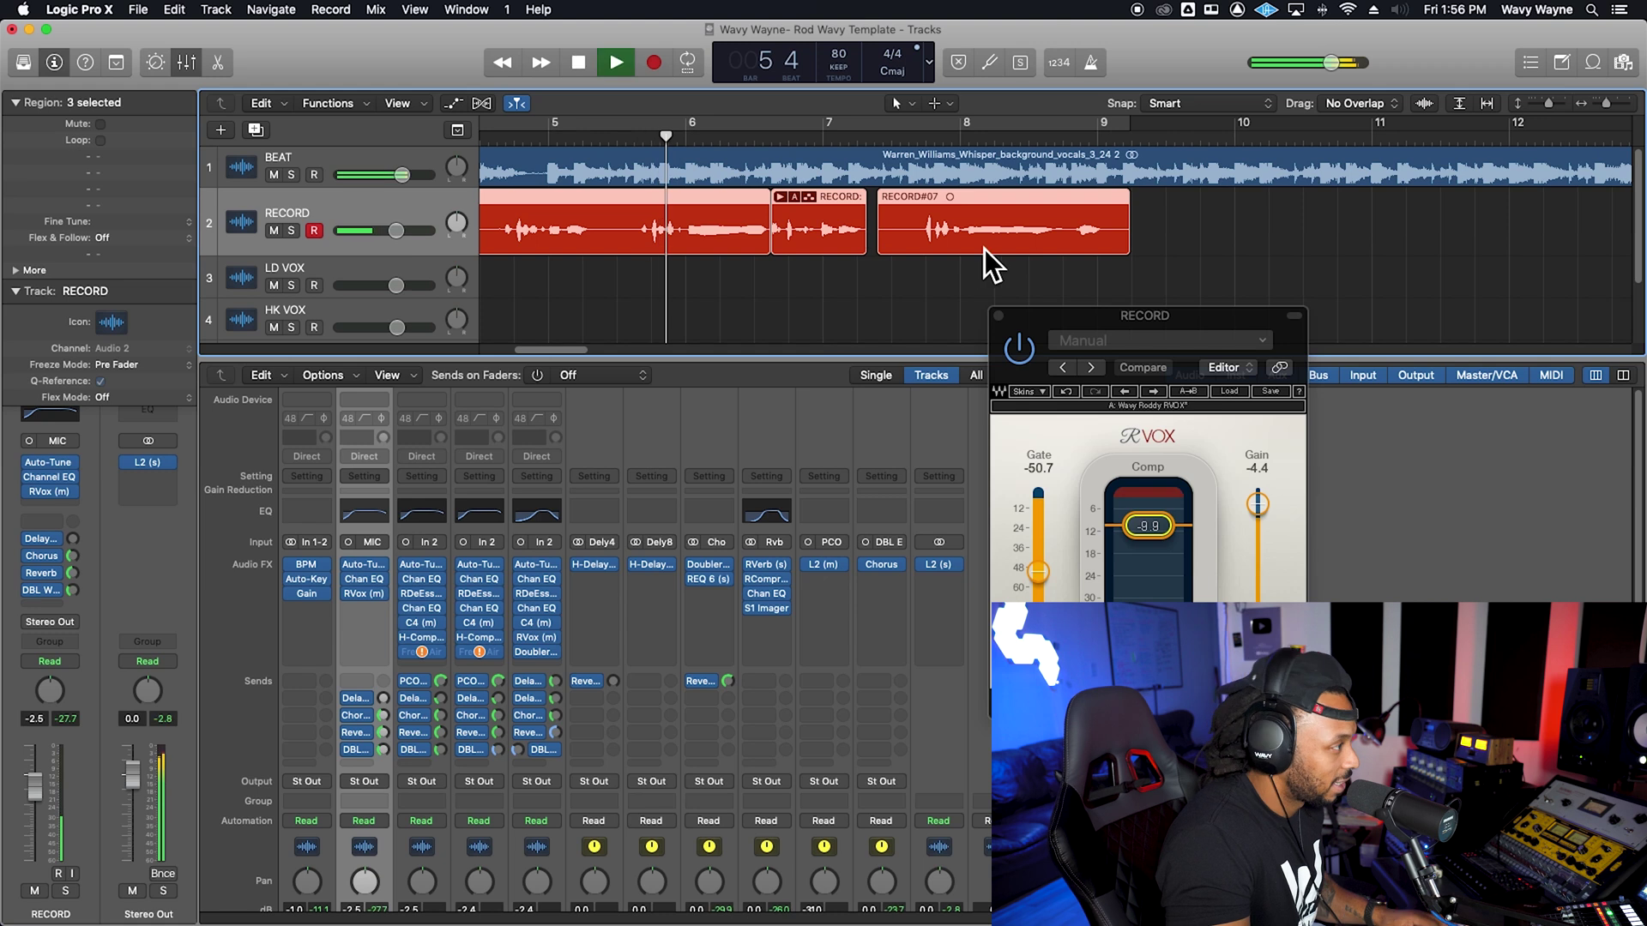
left_click(1312, 243)
Delete RECORD#07 and its audio file, then record a new take, RECORD#09, at bar 7
left_click(1047, 245)
key("Delete")
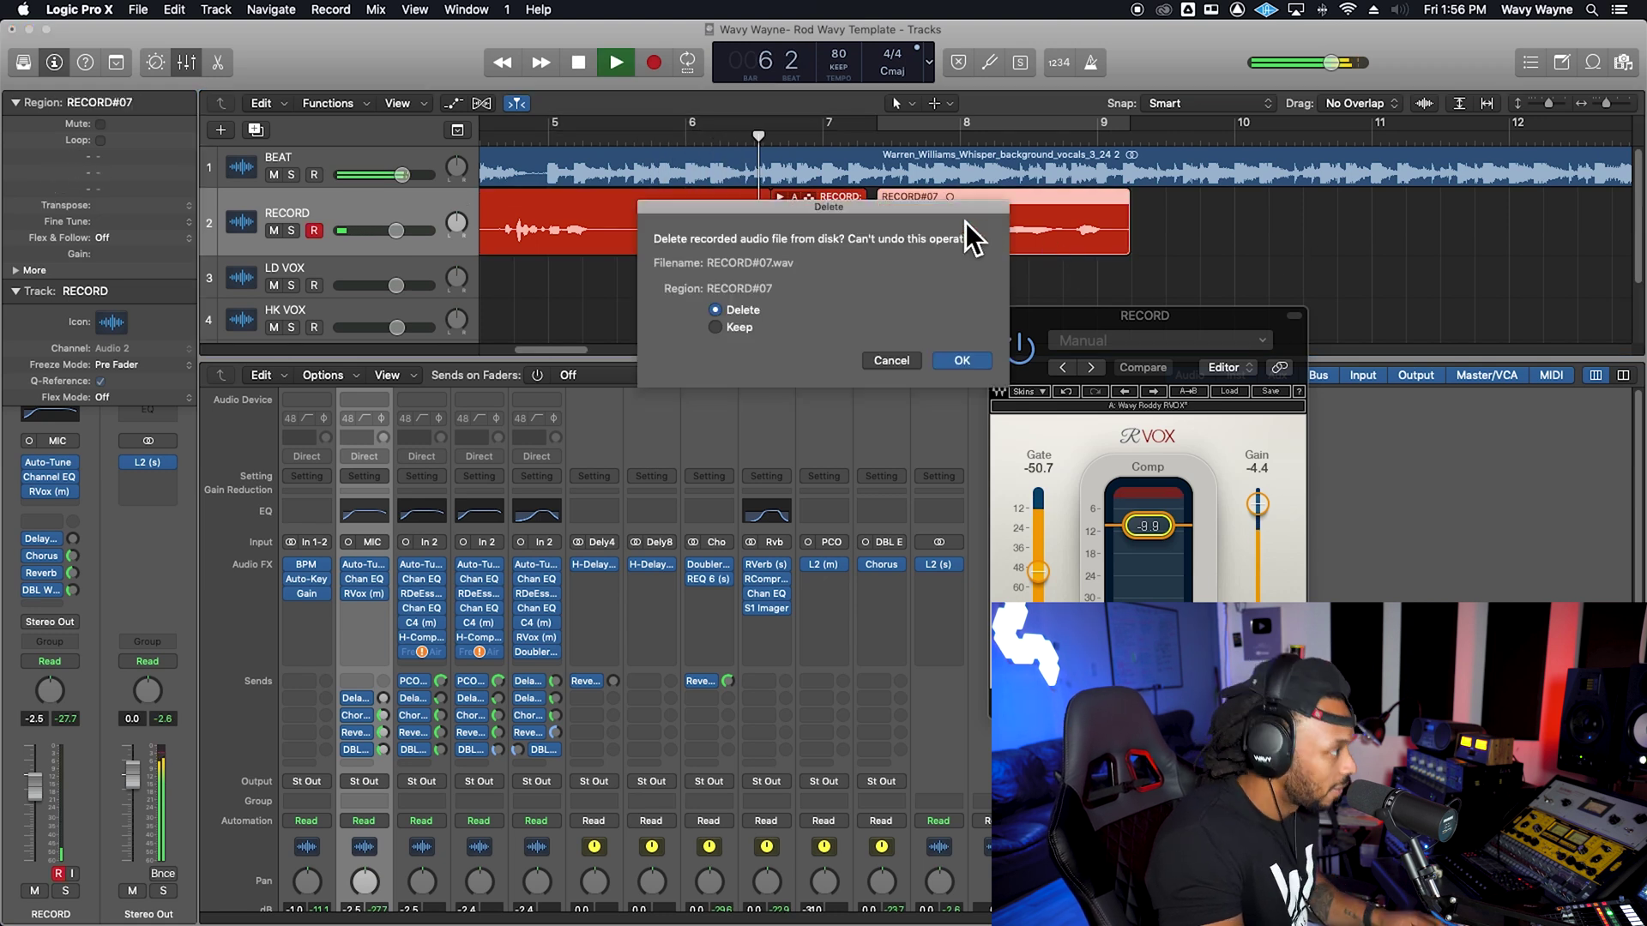
left_click(976, 364)
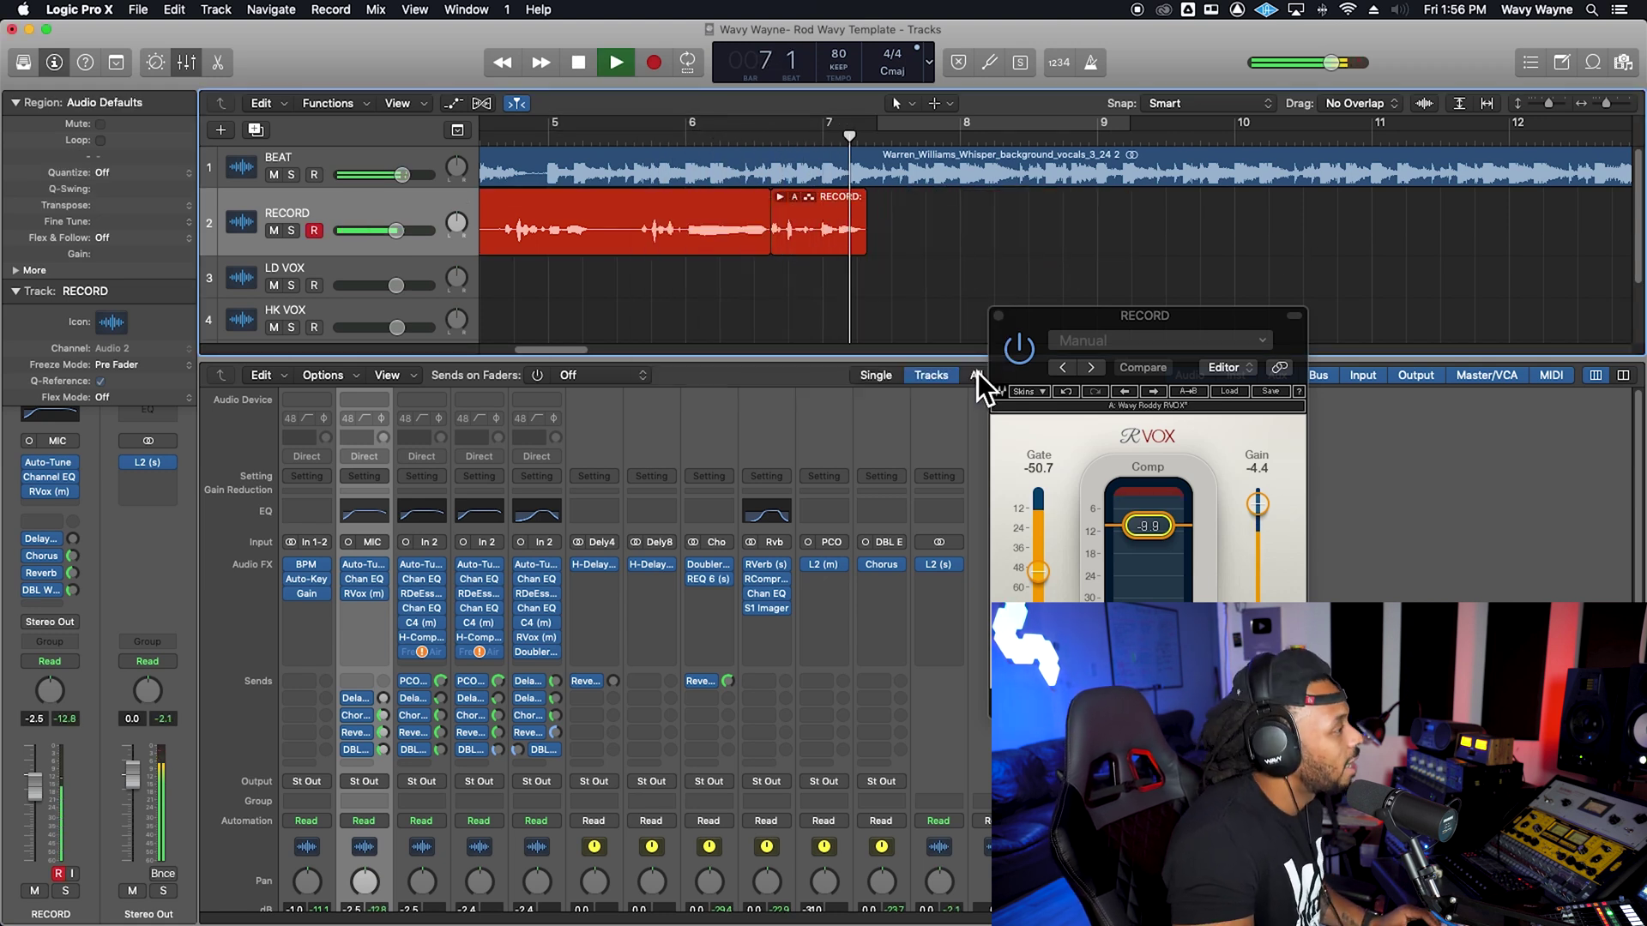
key("r")
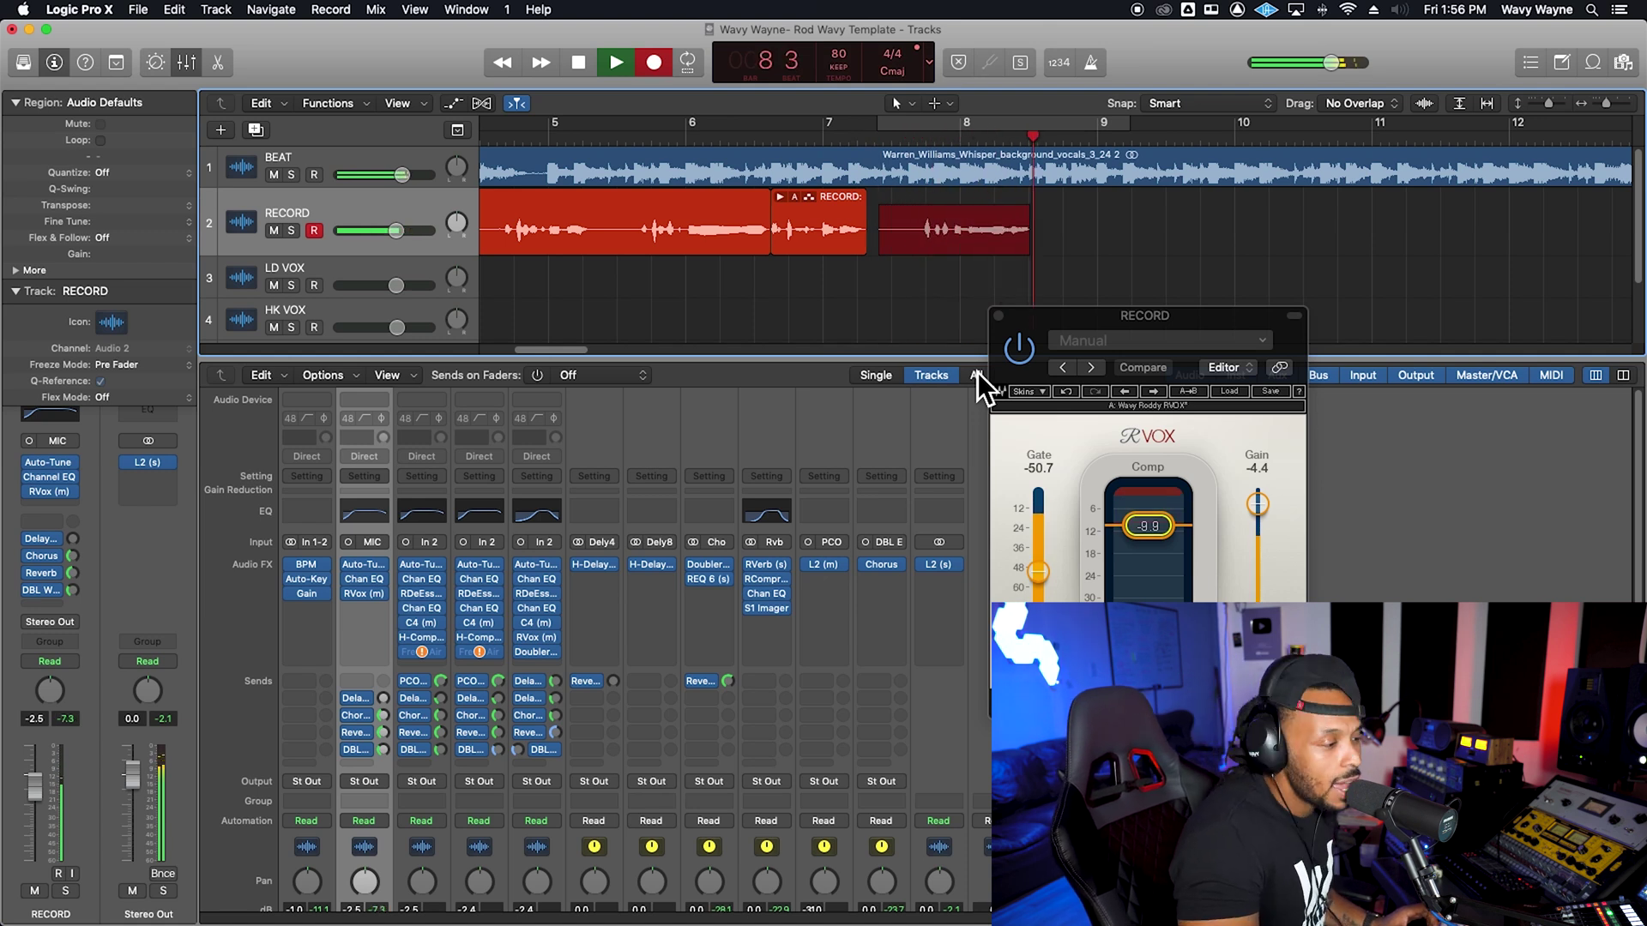
key("r")
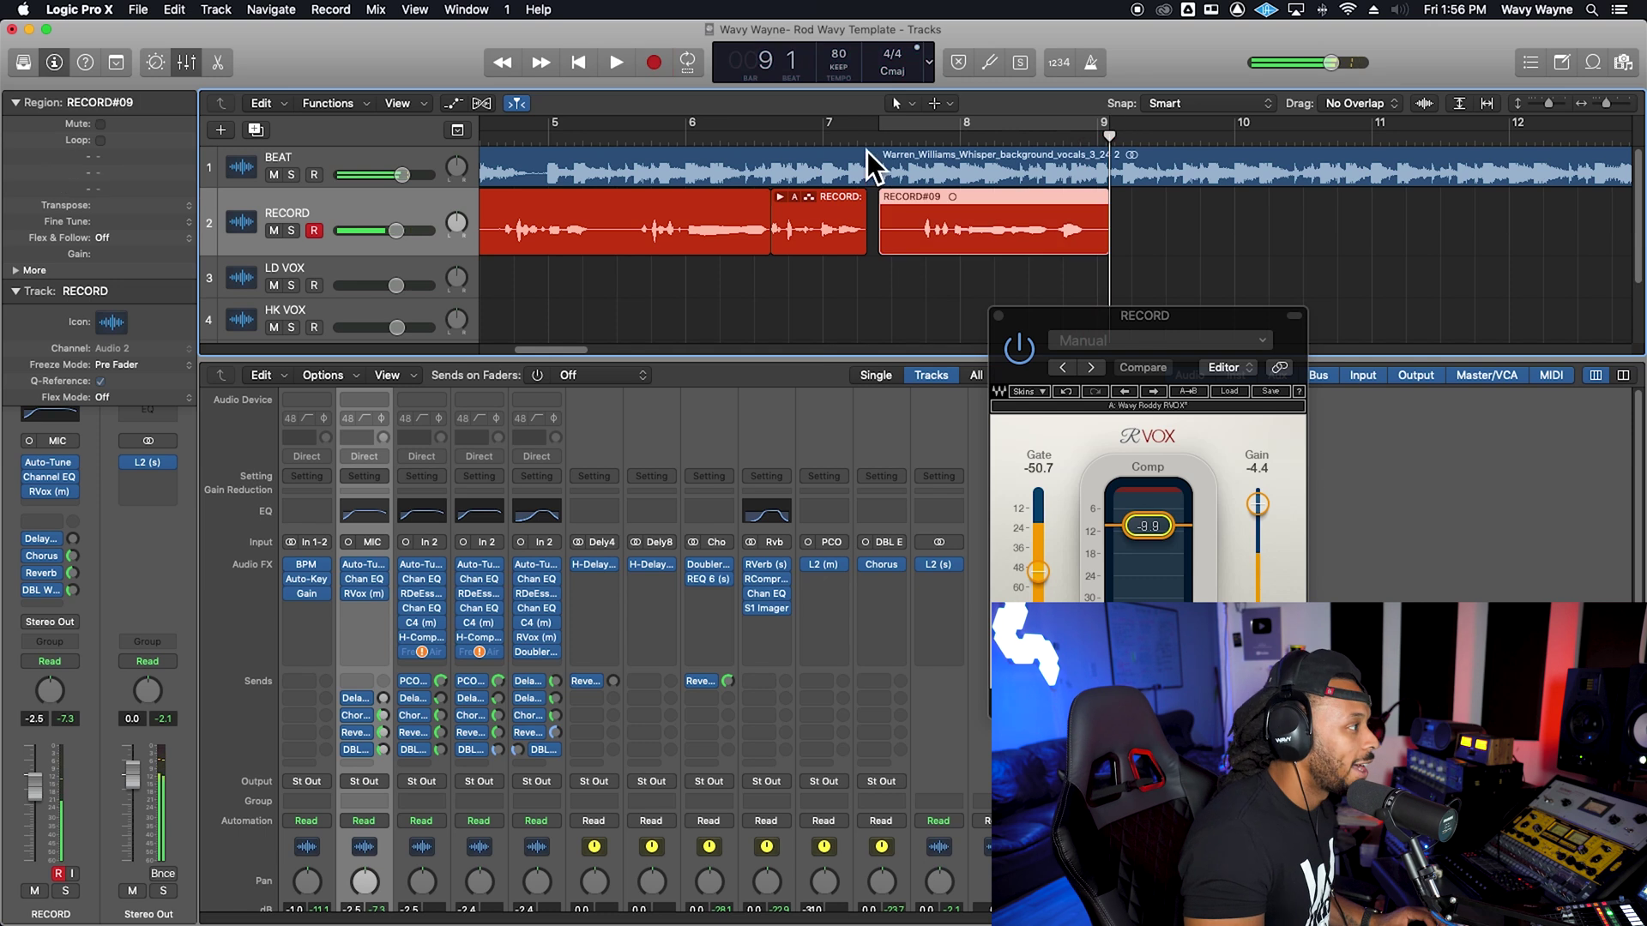
Play back RECORD#09, move the RVox window aside, and trim its end to about bar 8⅔
key("comma")
key("comma")
key("comma")
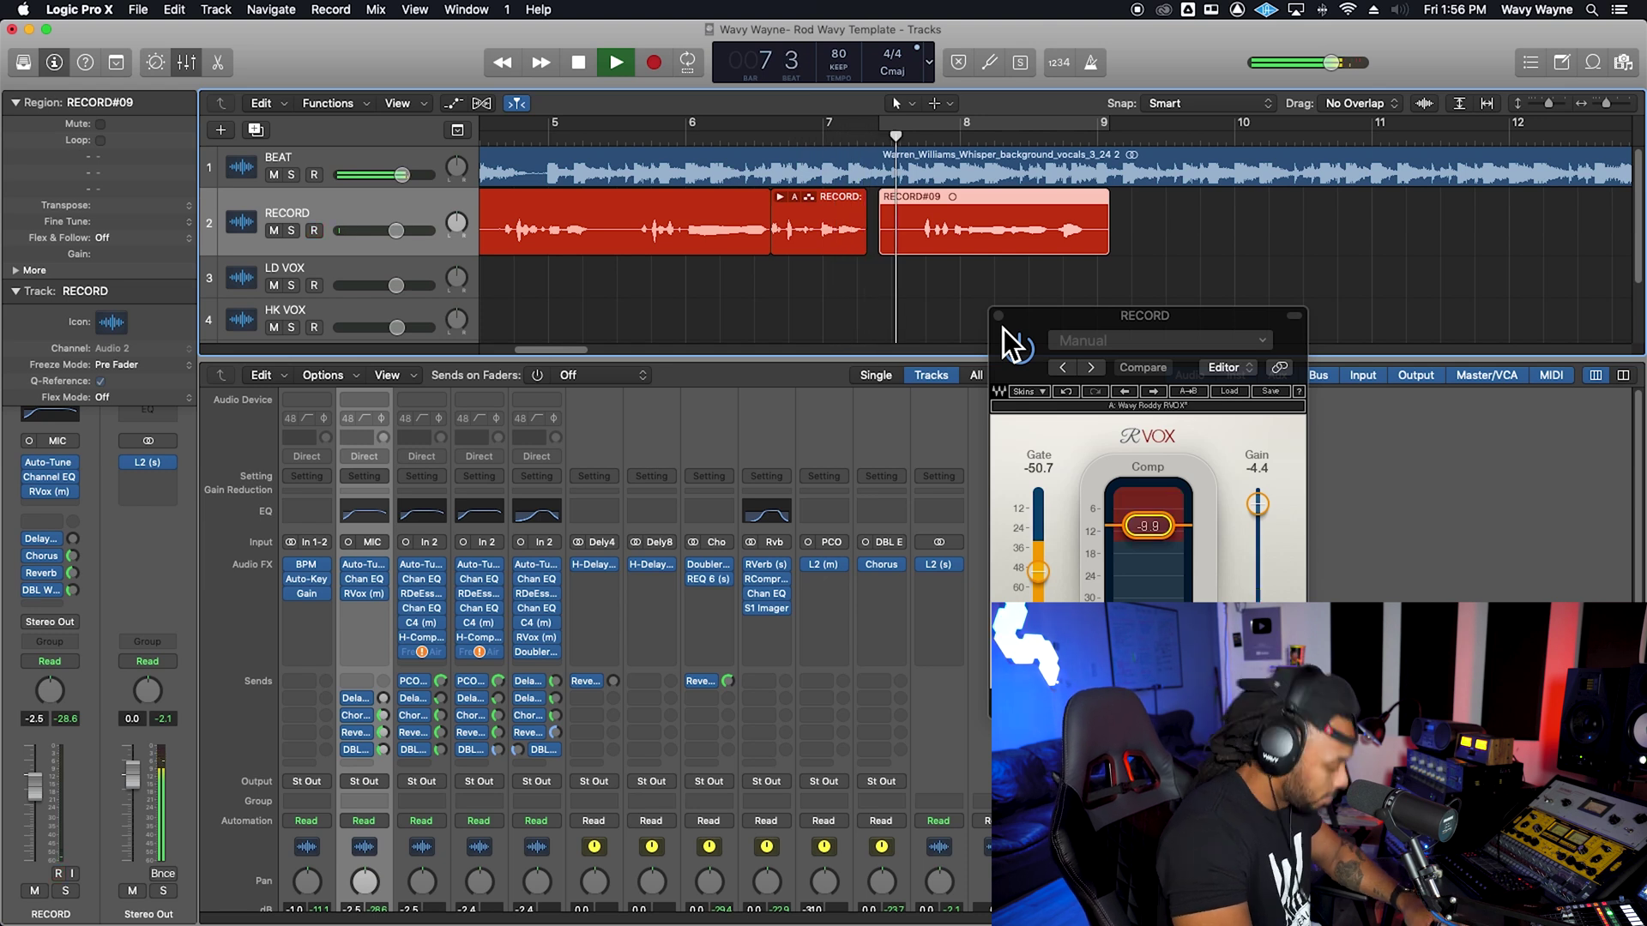
key("super+Left")
key("super+Left")
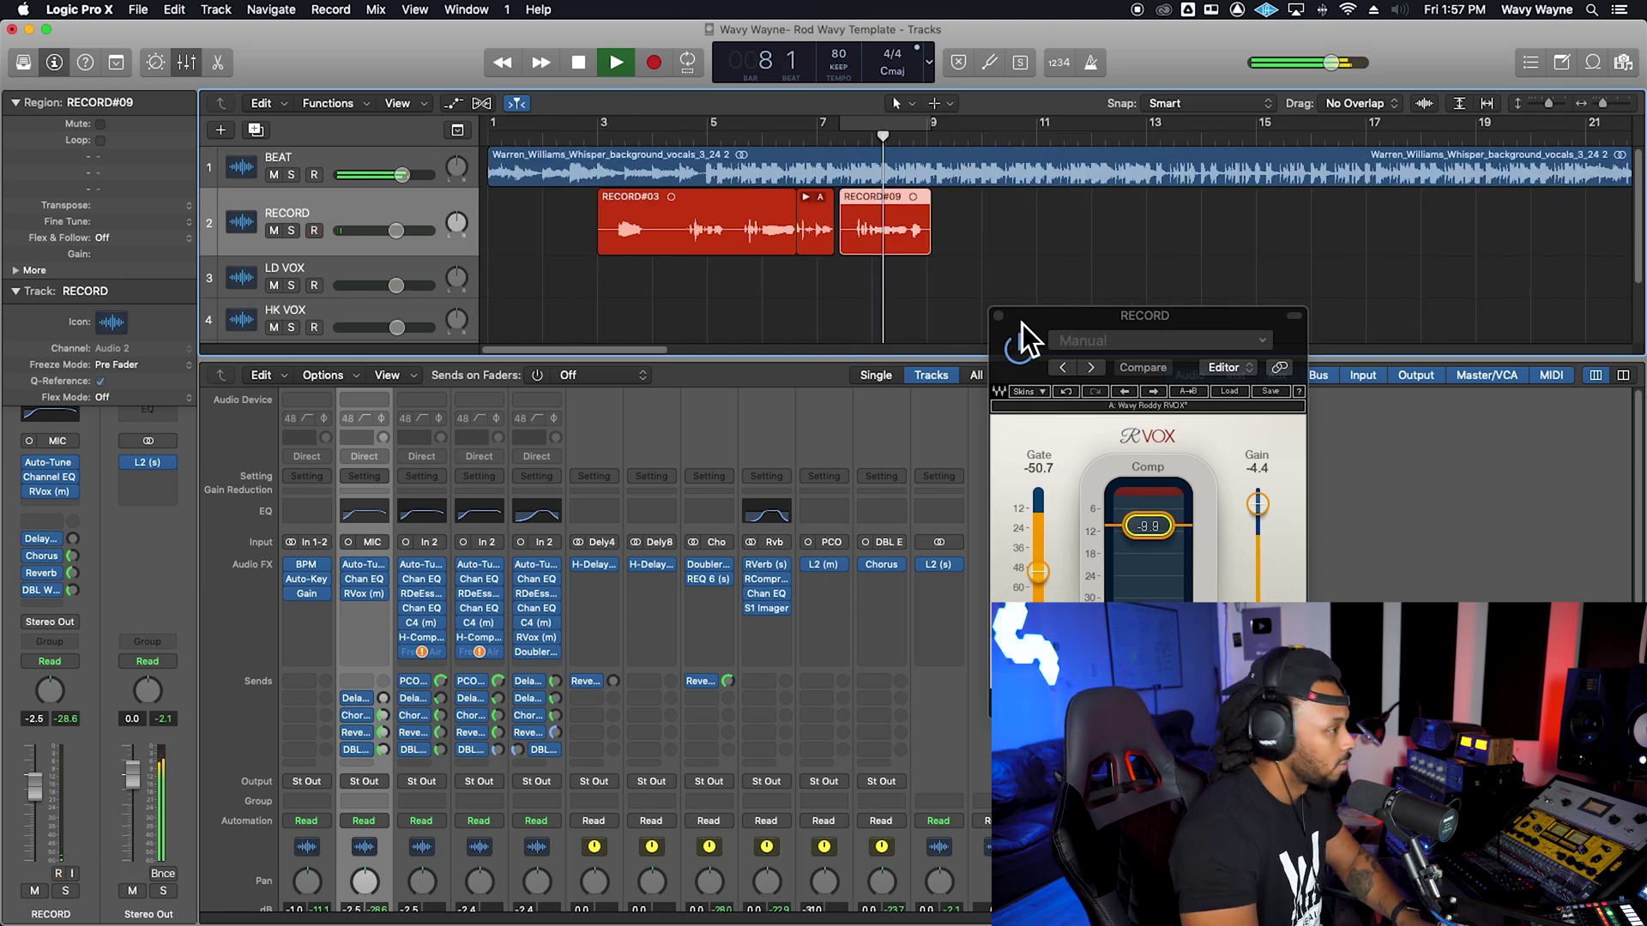
left_click_drag(1022, 322, 1124, 447)
key("super+Left")
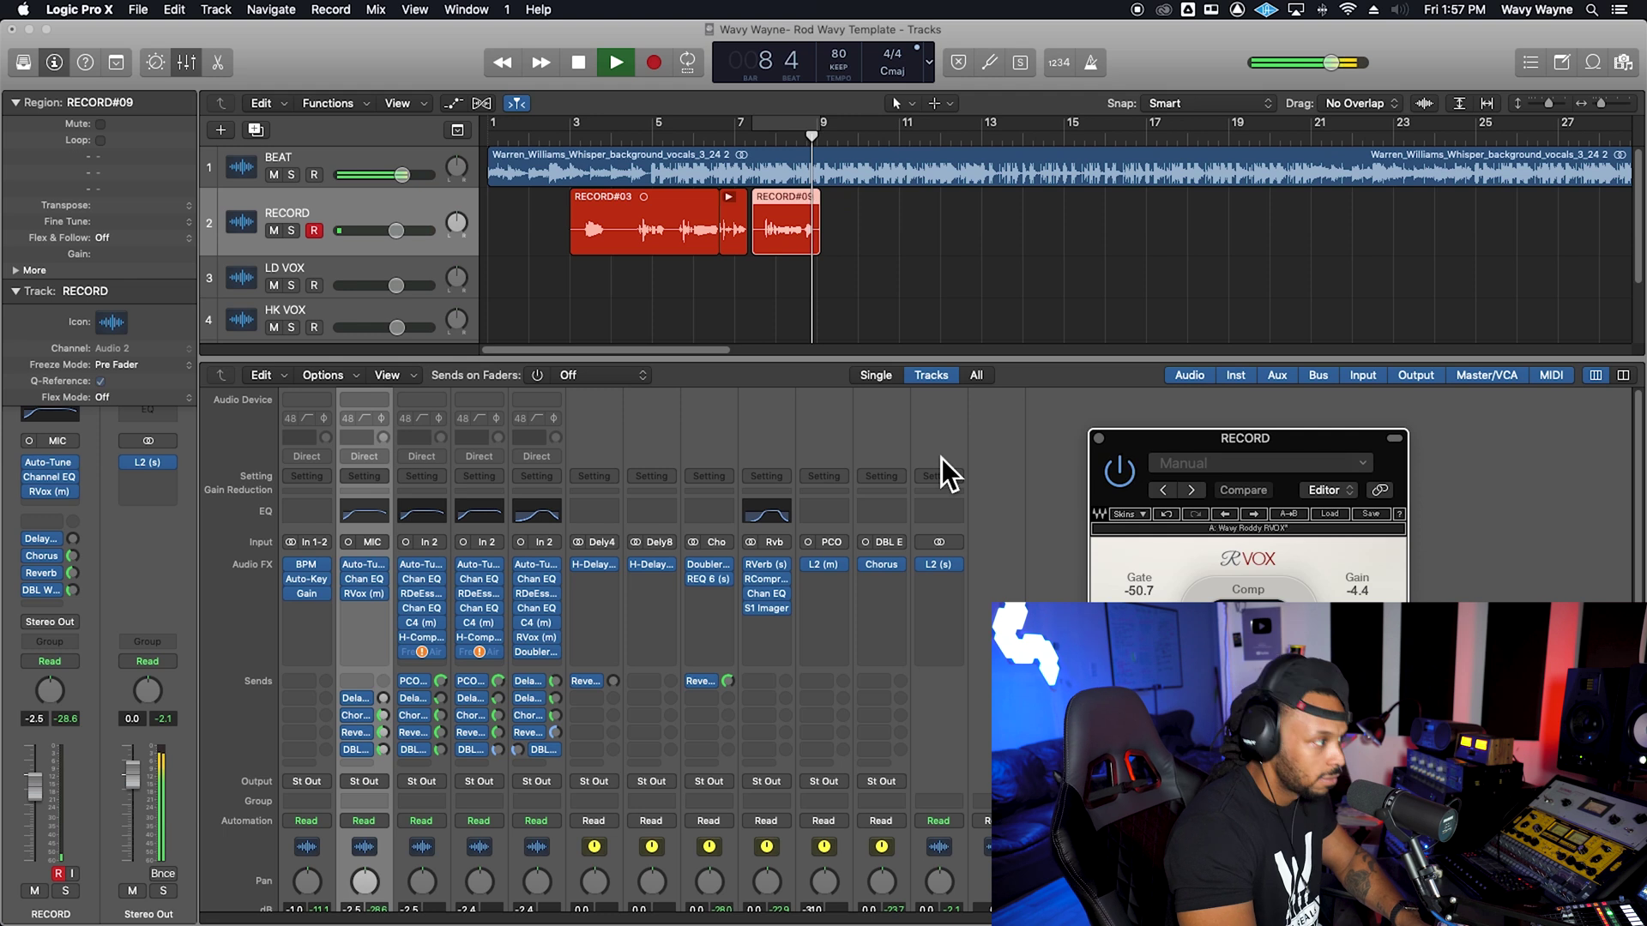
key("space")
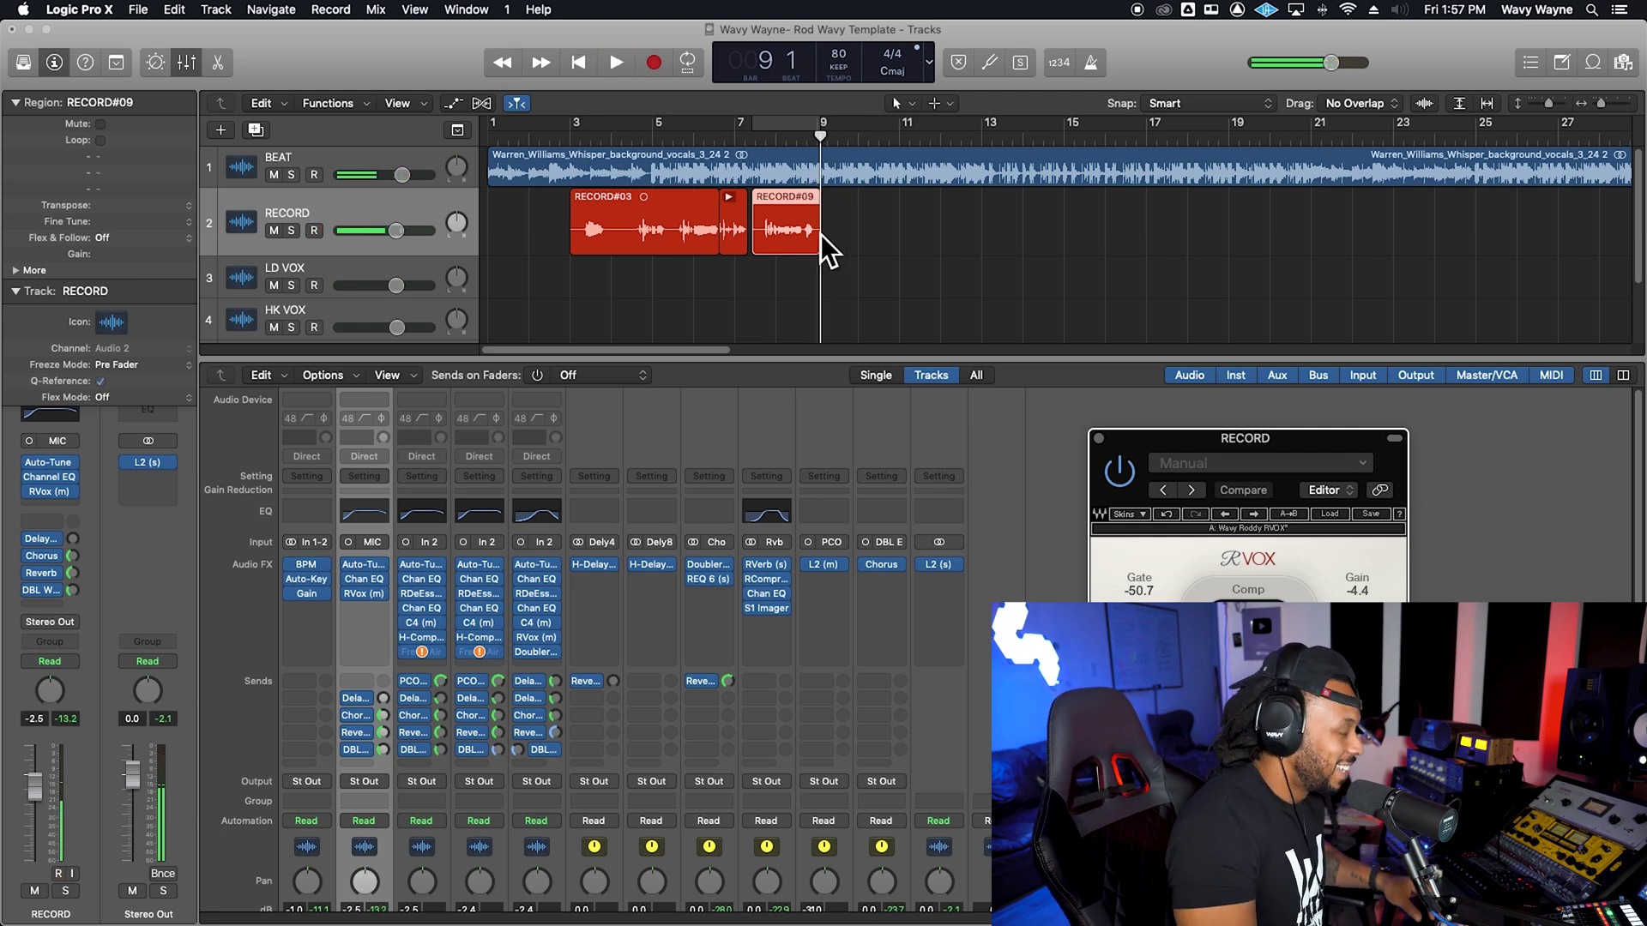
key("super+Right")
key("super+Right")
key("super+Right")
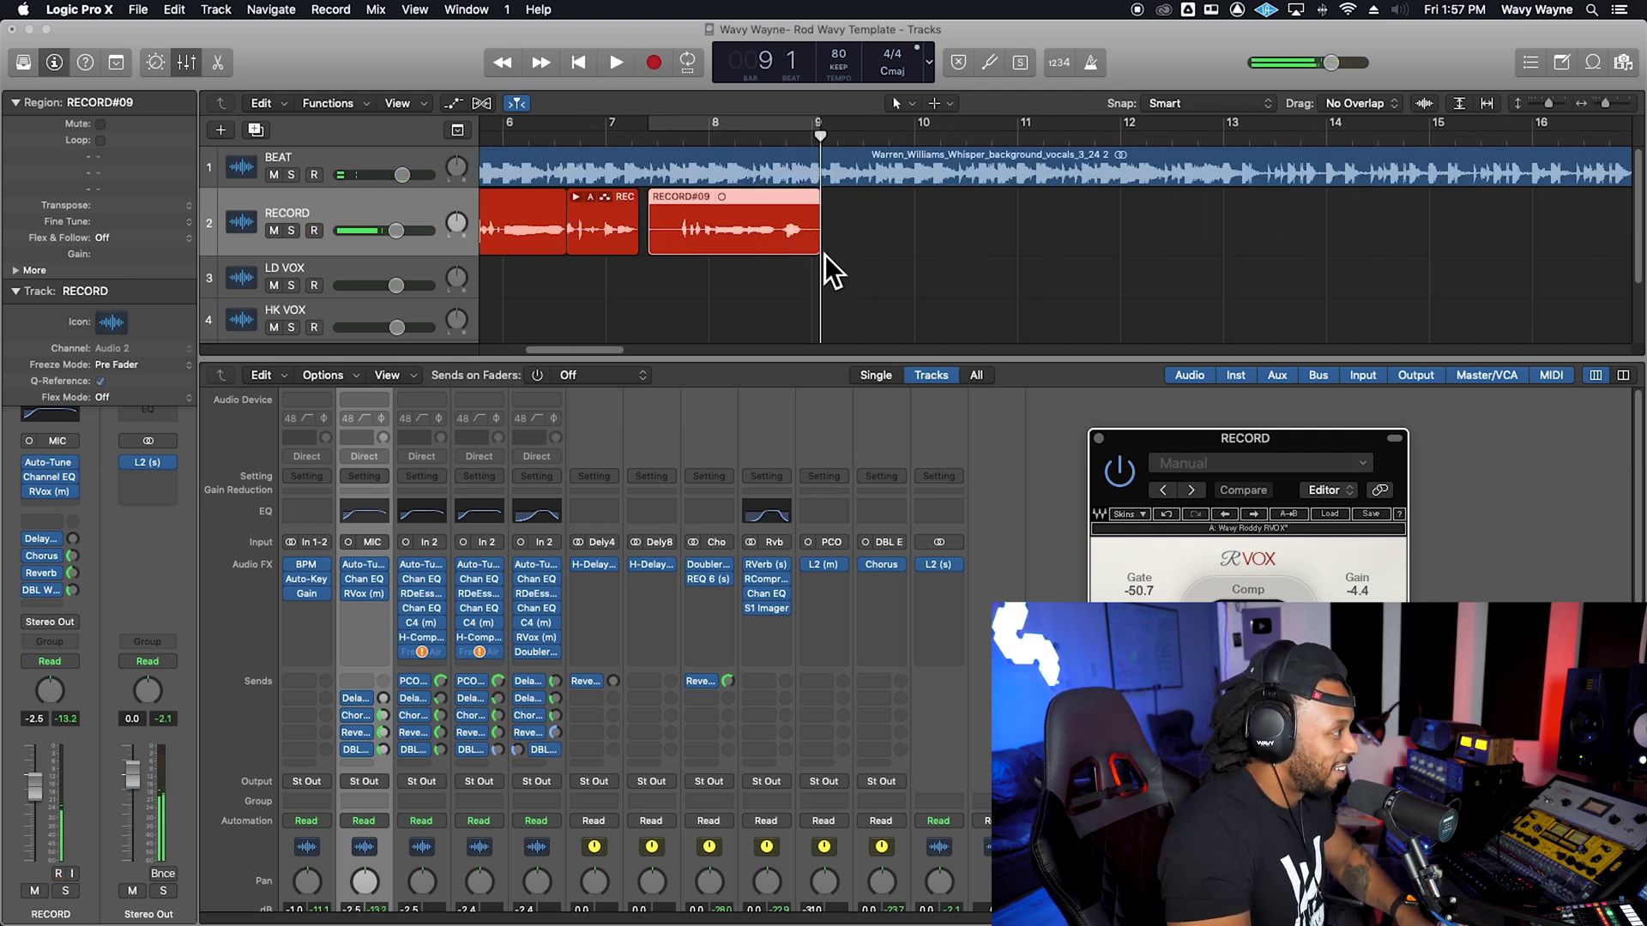
left_click_drag(819, 236, 764, 265)
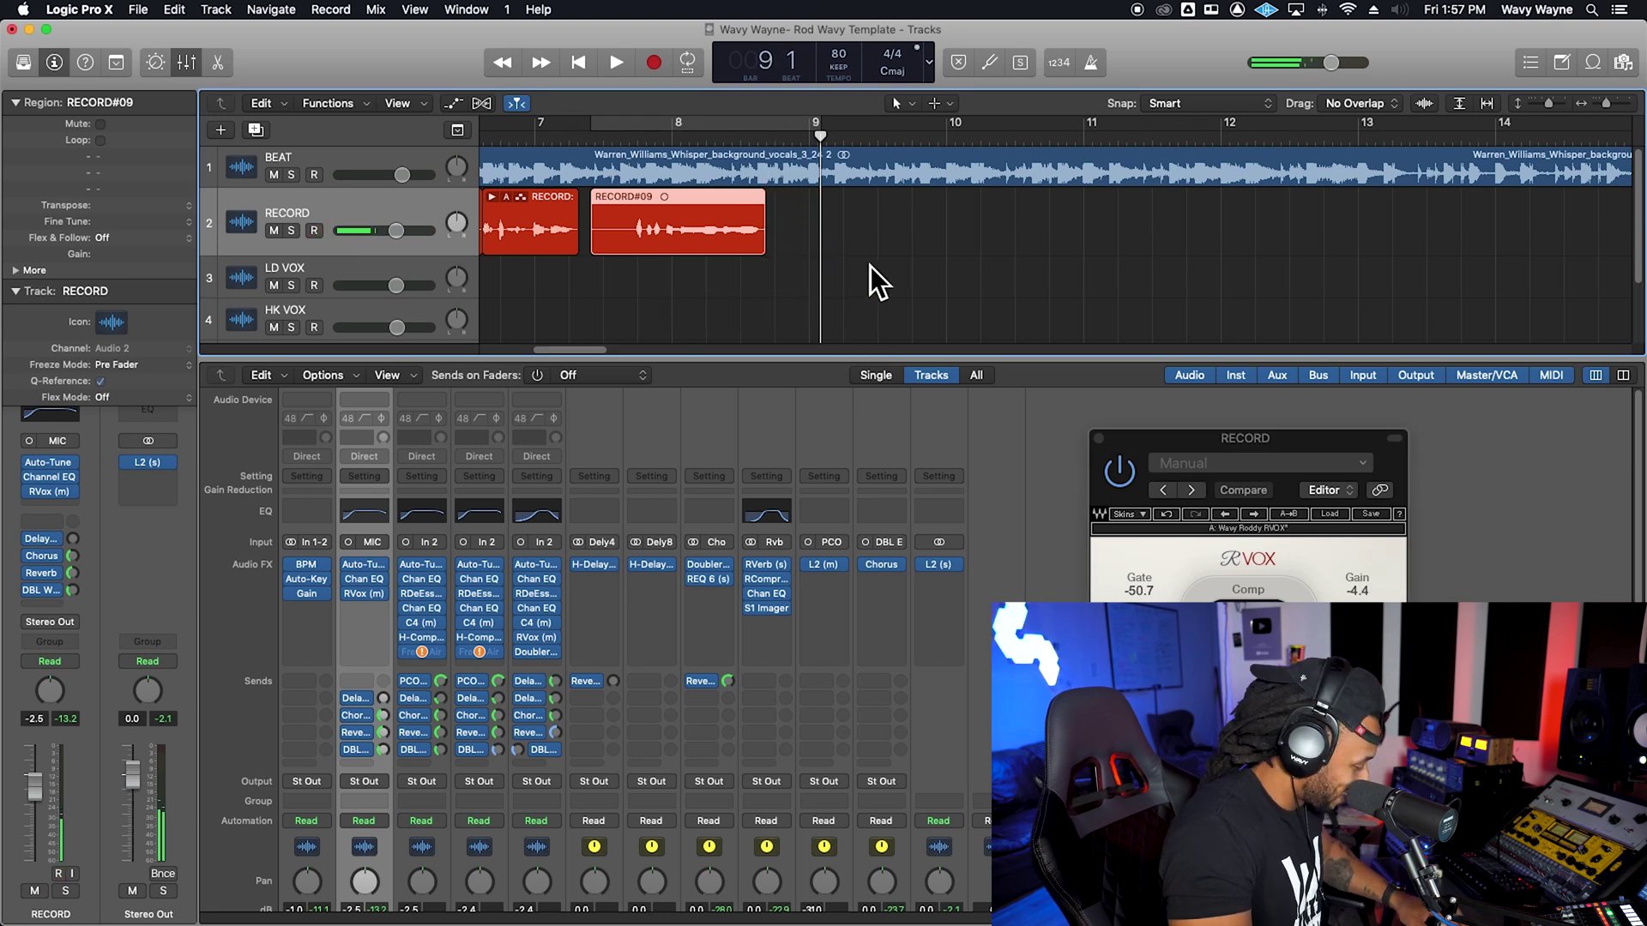
Select RECORD#03, Comp A and RECORD#09, drag them down onto HK VOX, and return to bar 3
key("super+Left")
key("super+Left")
key("super+Left")
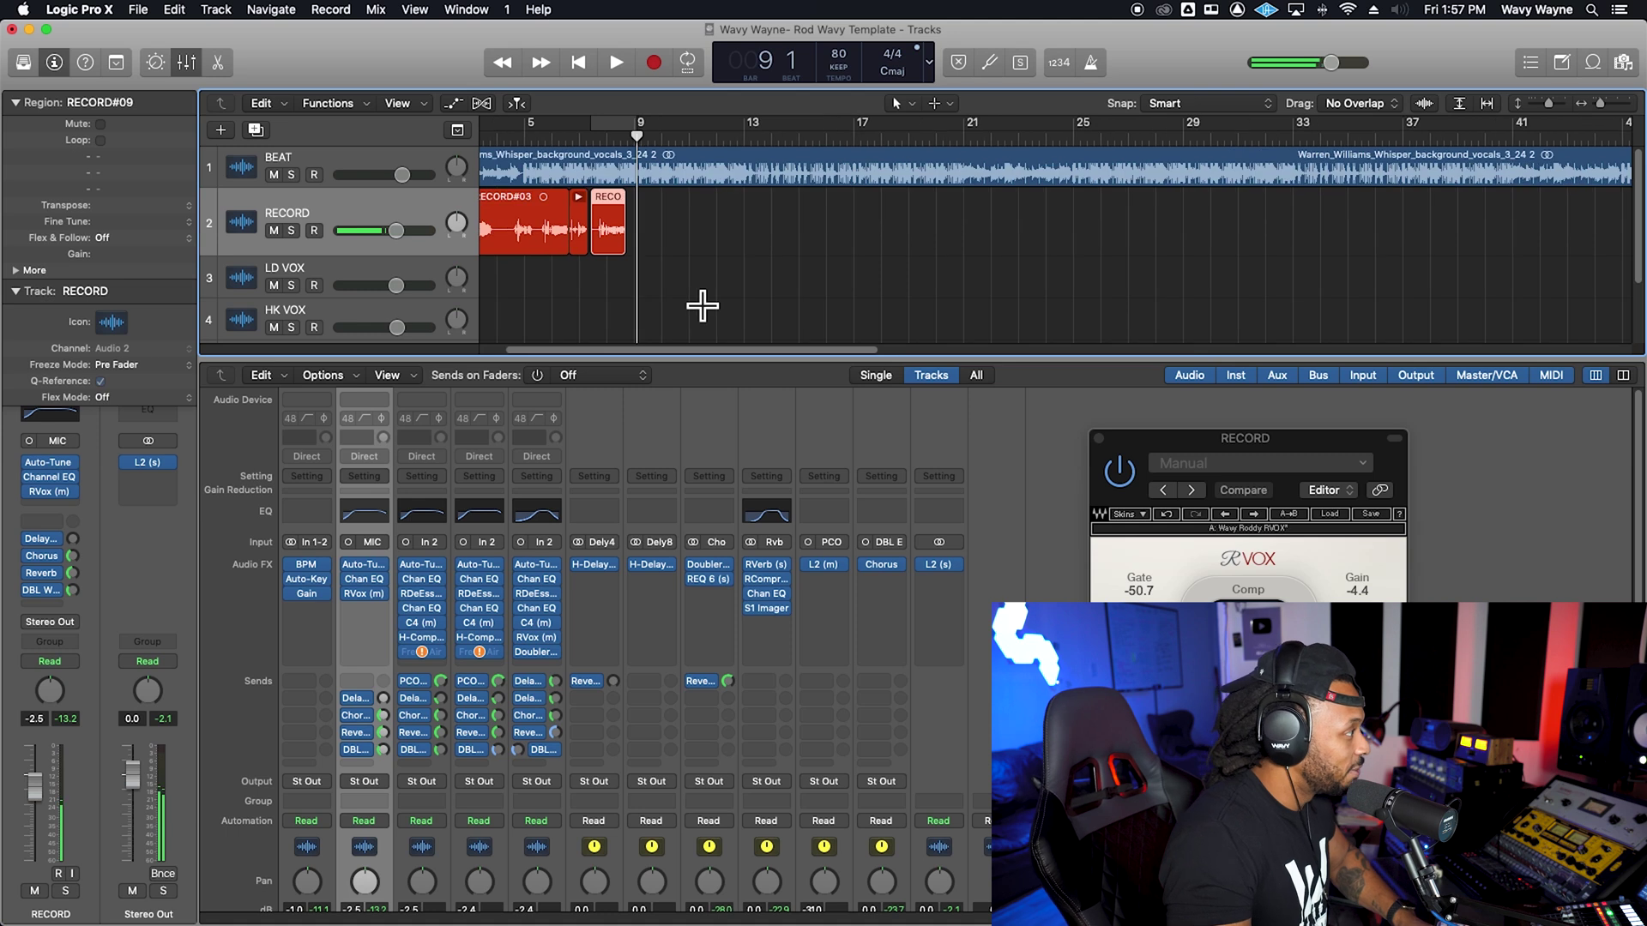
key("super+Left")
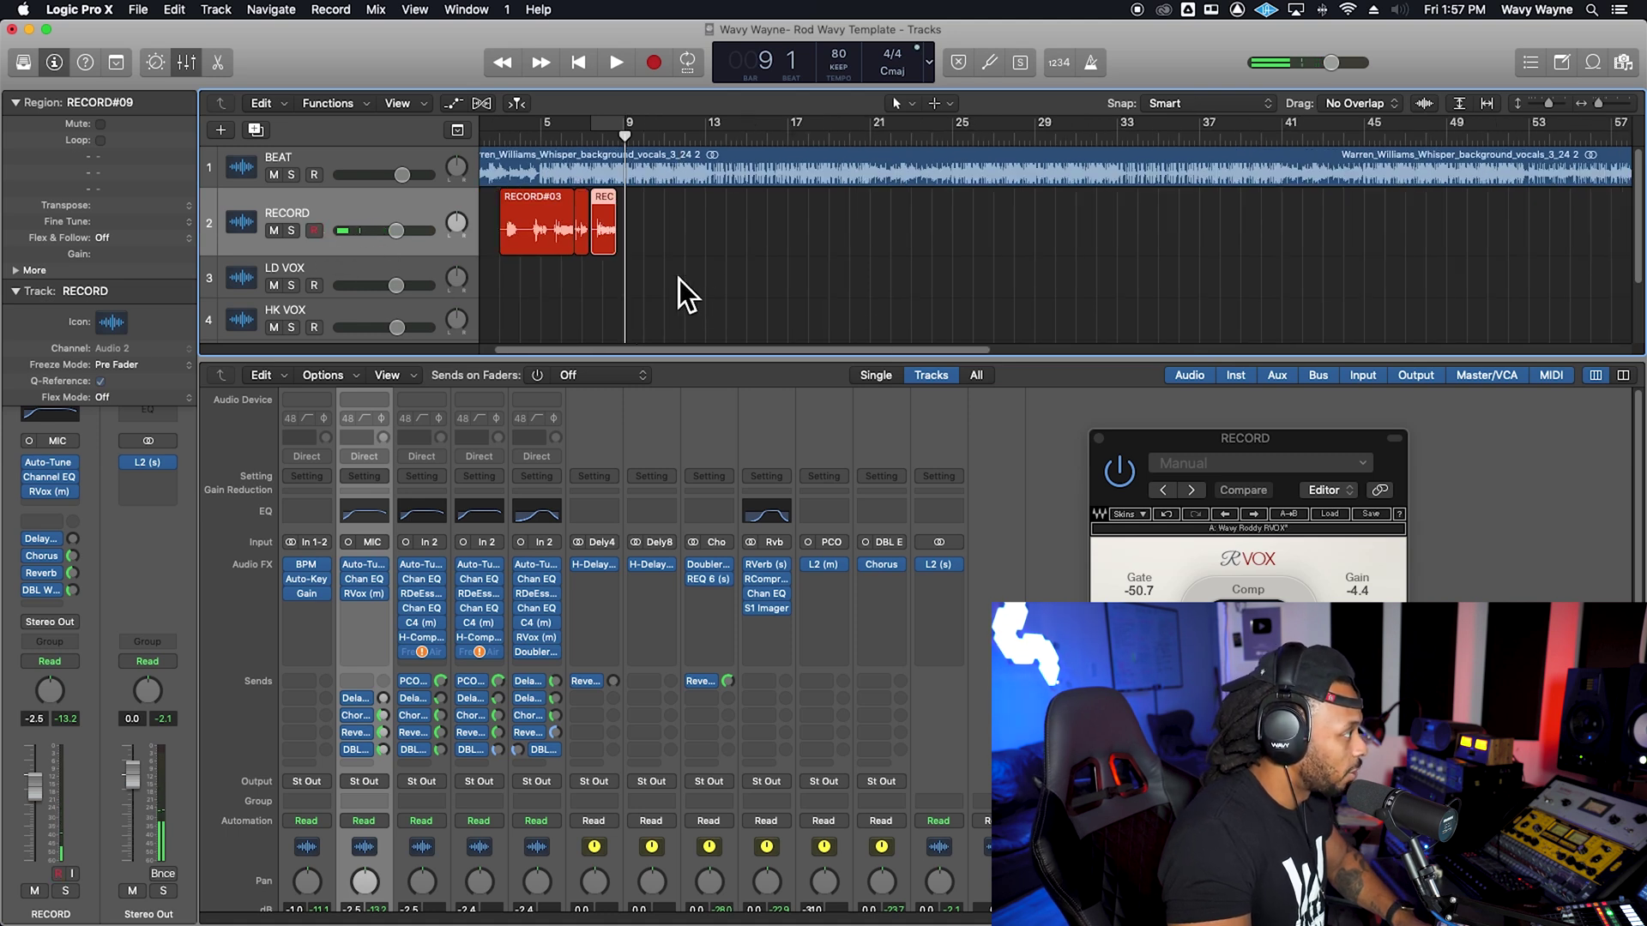
left_click(537, 252)
left_click(607, 250, "shift")
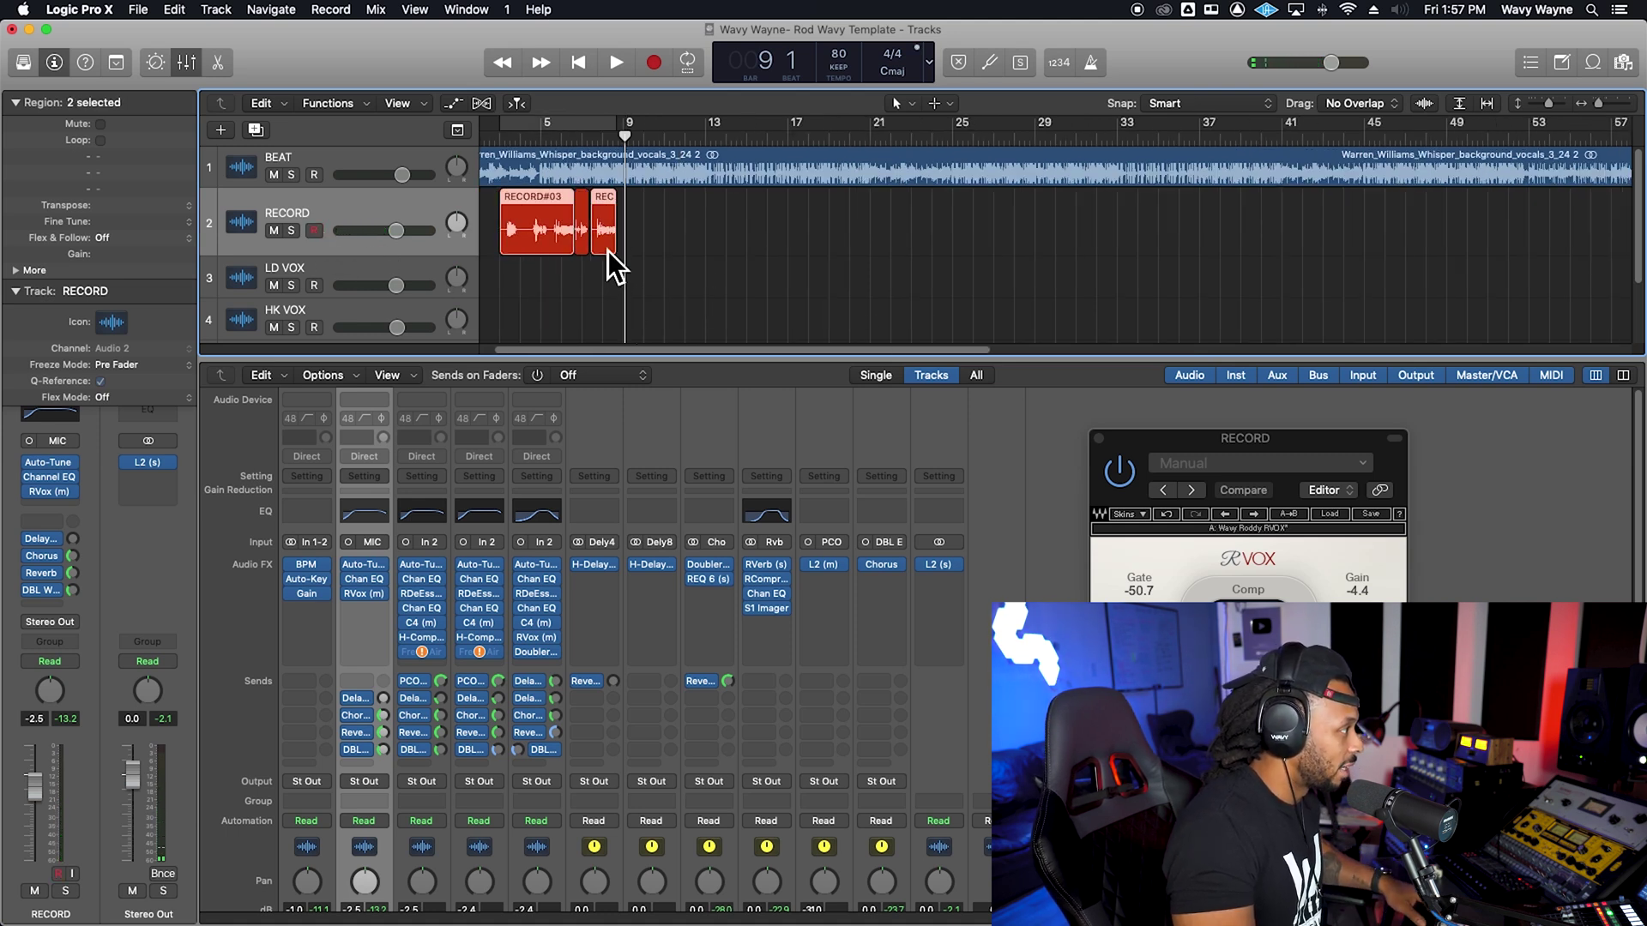
left_click(589, 250, "shift")
right_click(549, 247)
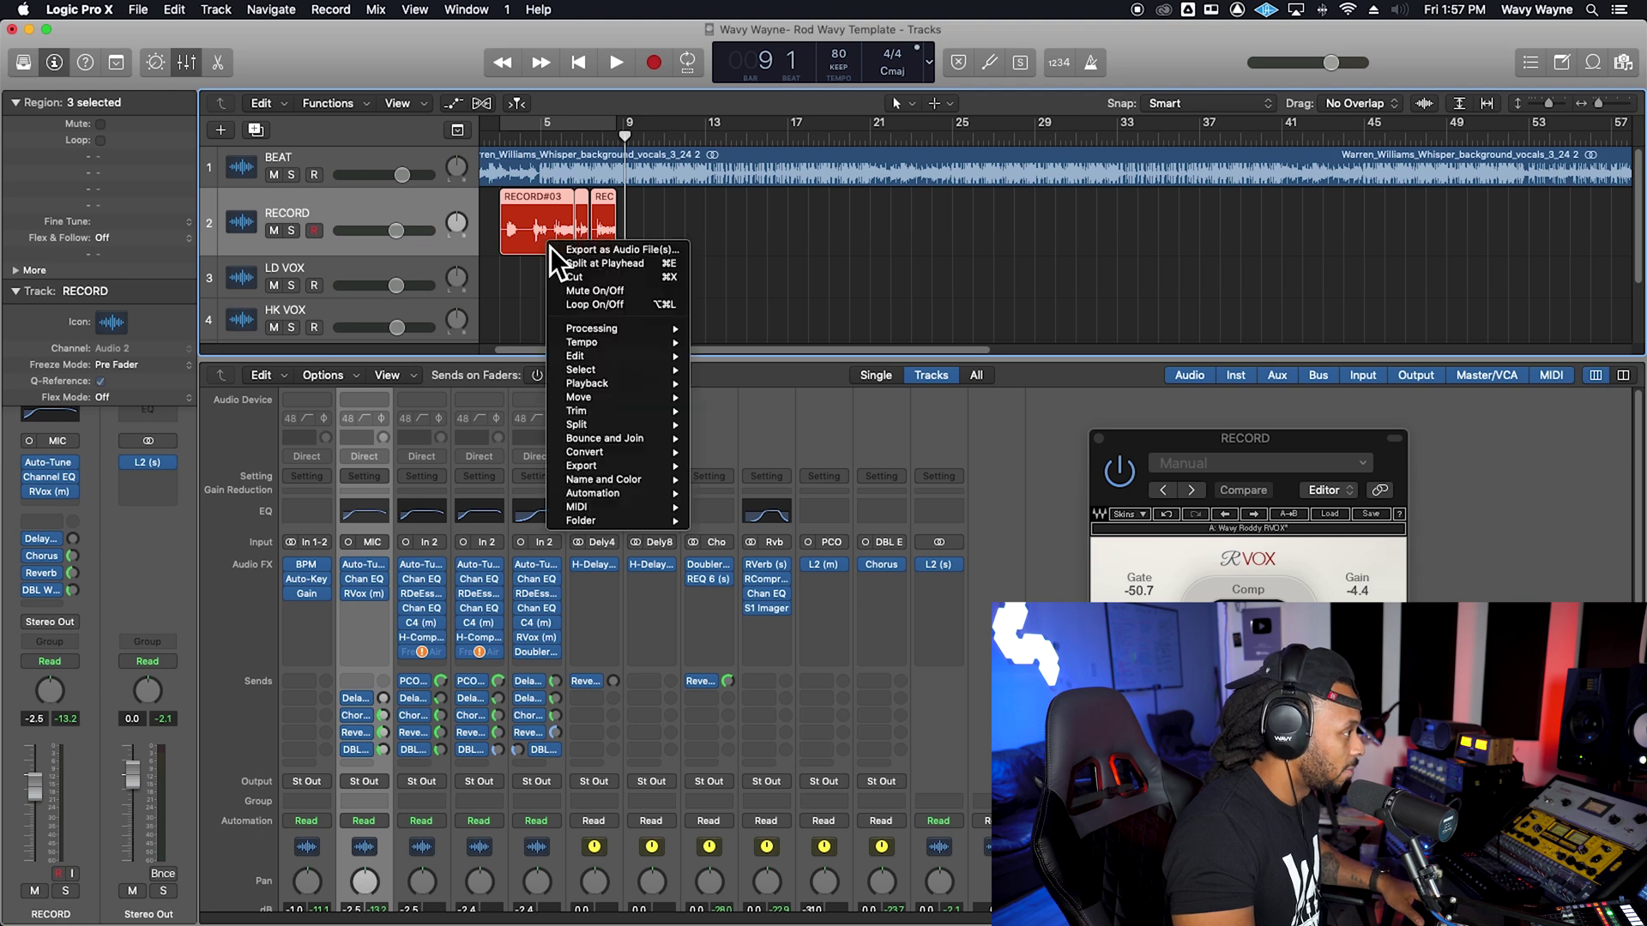
left_click(527, 247)
left_click_drag(526, 247, 523, 310)
left_click(500, 139)
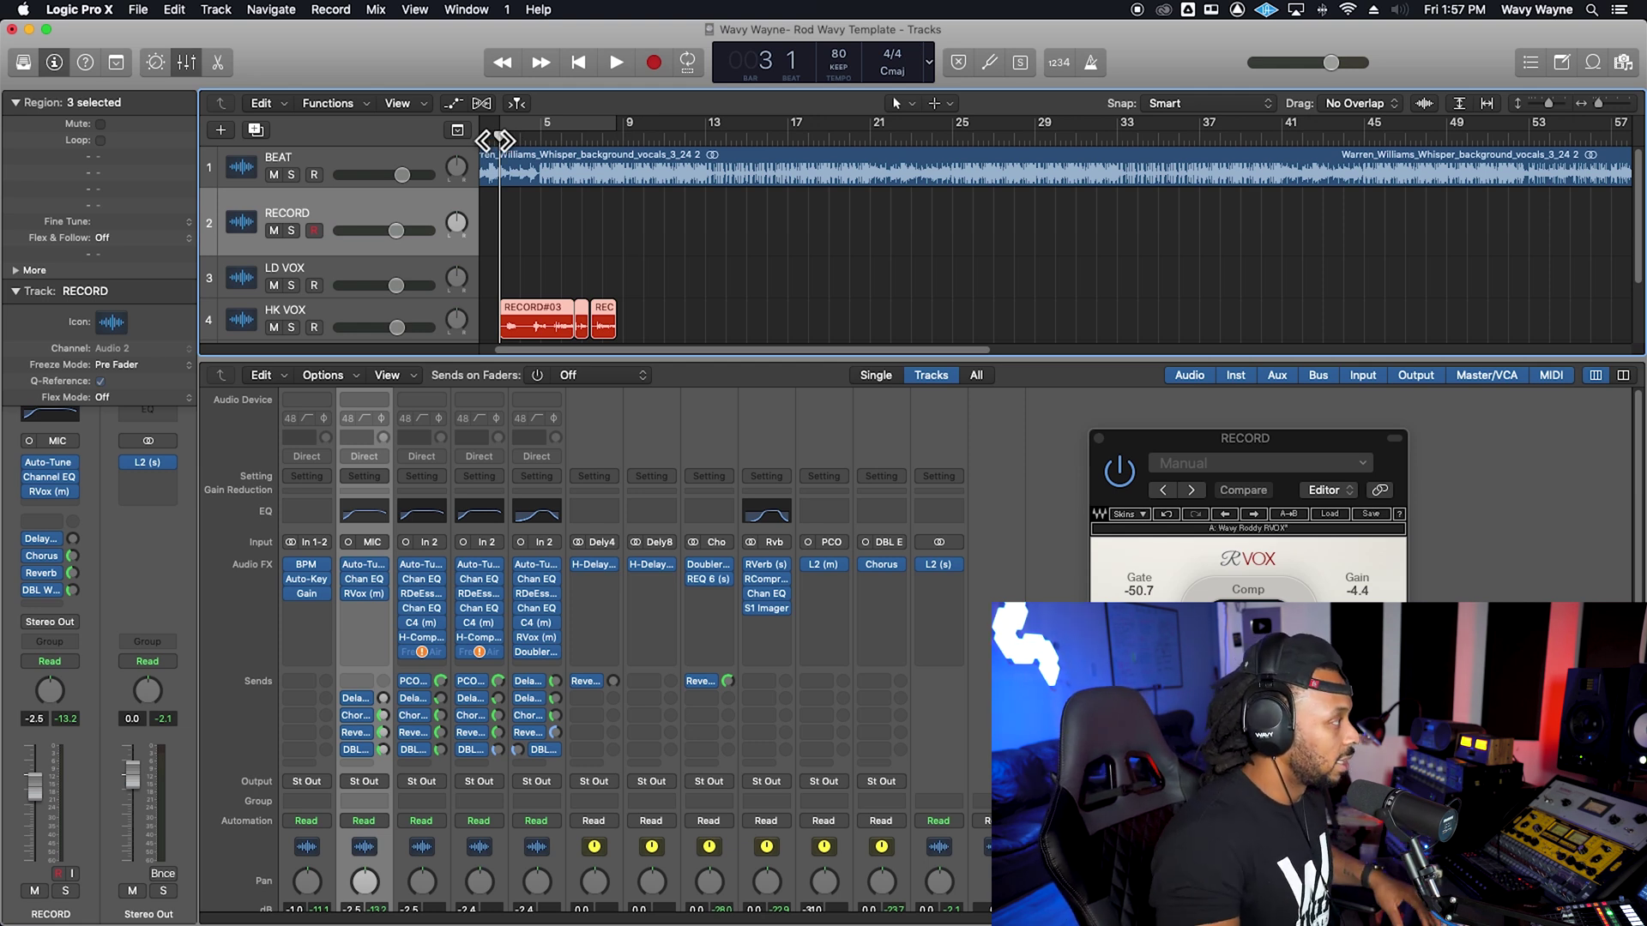
Play from bar 3 and trim RECORD#03's start later on HK VOX, undoing an accidental trim
key("space")
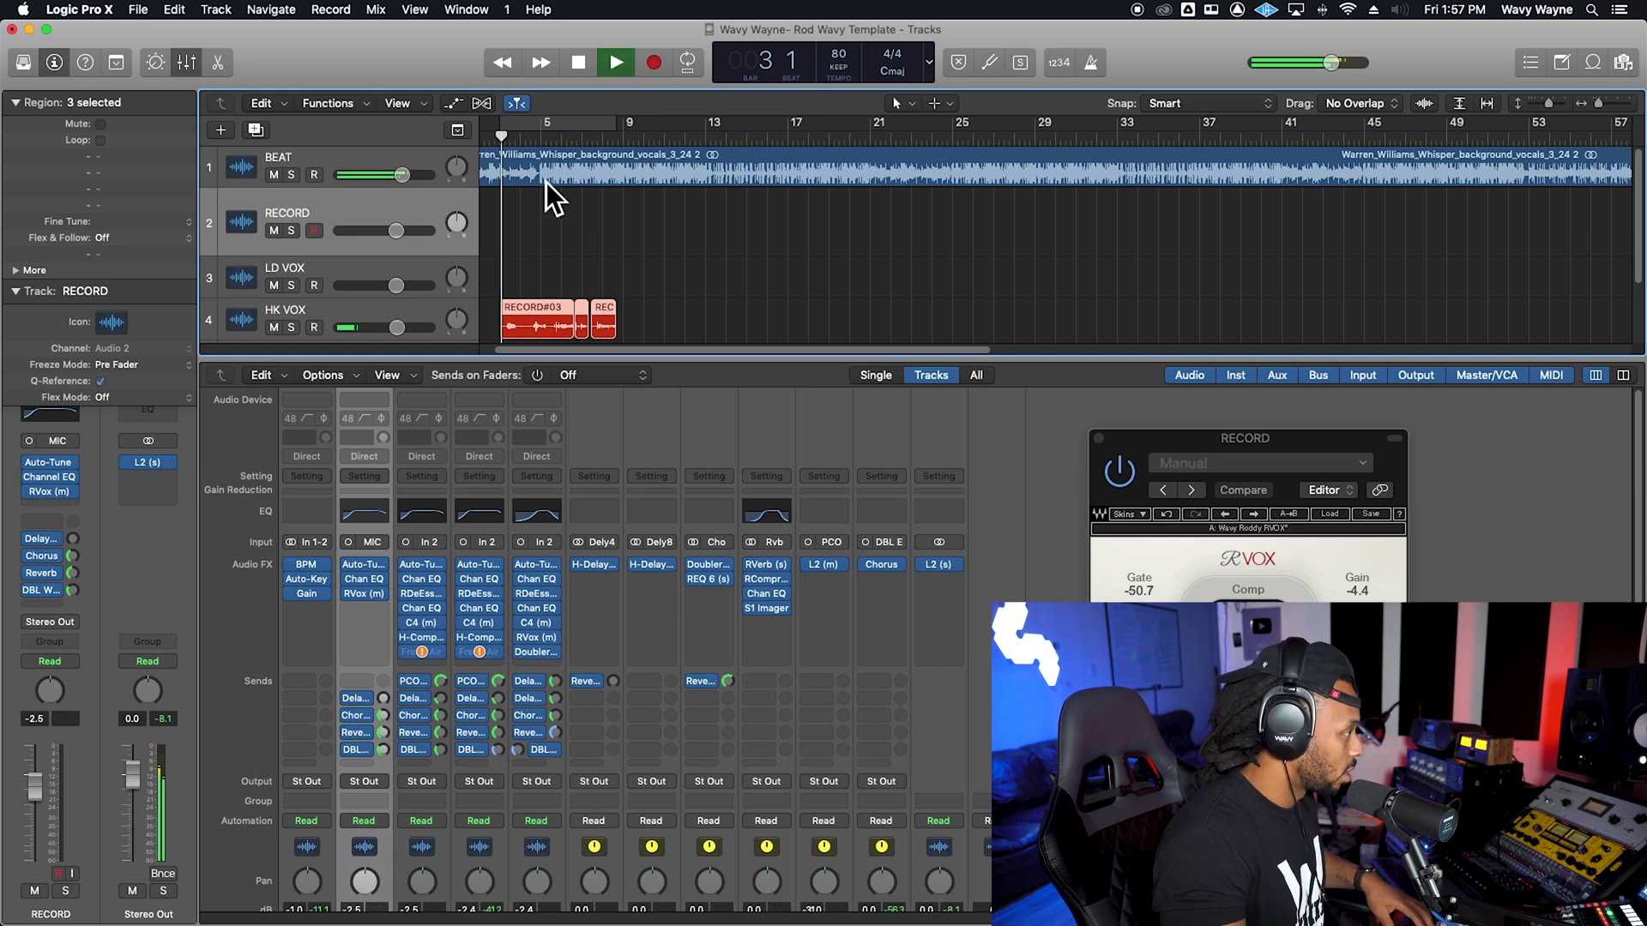
scroll(808, 439, "down", 3)
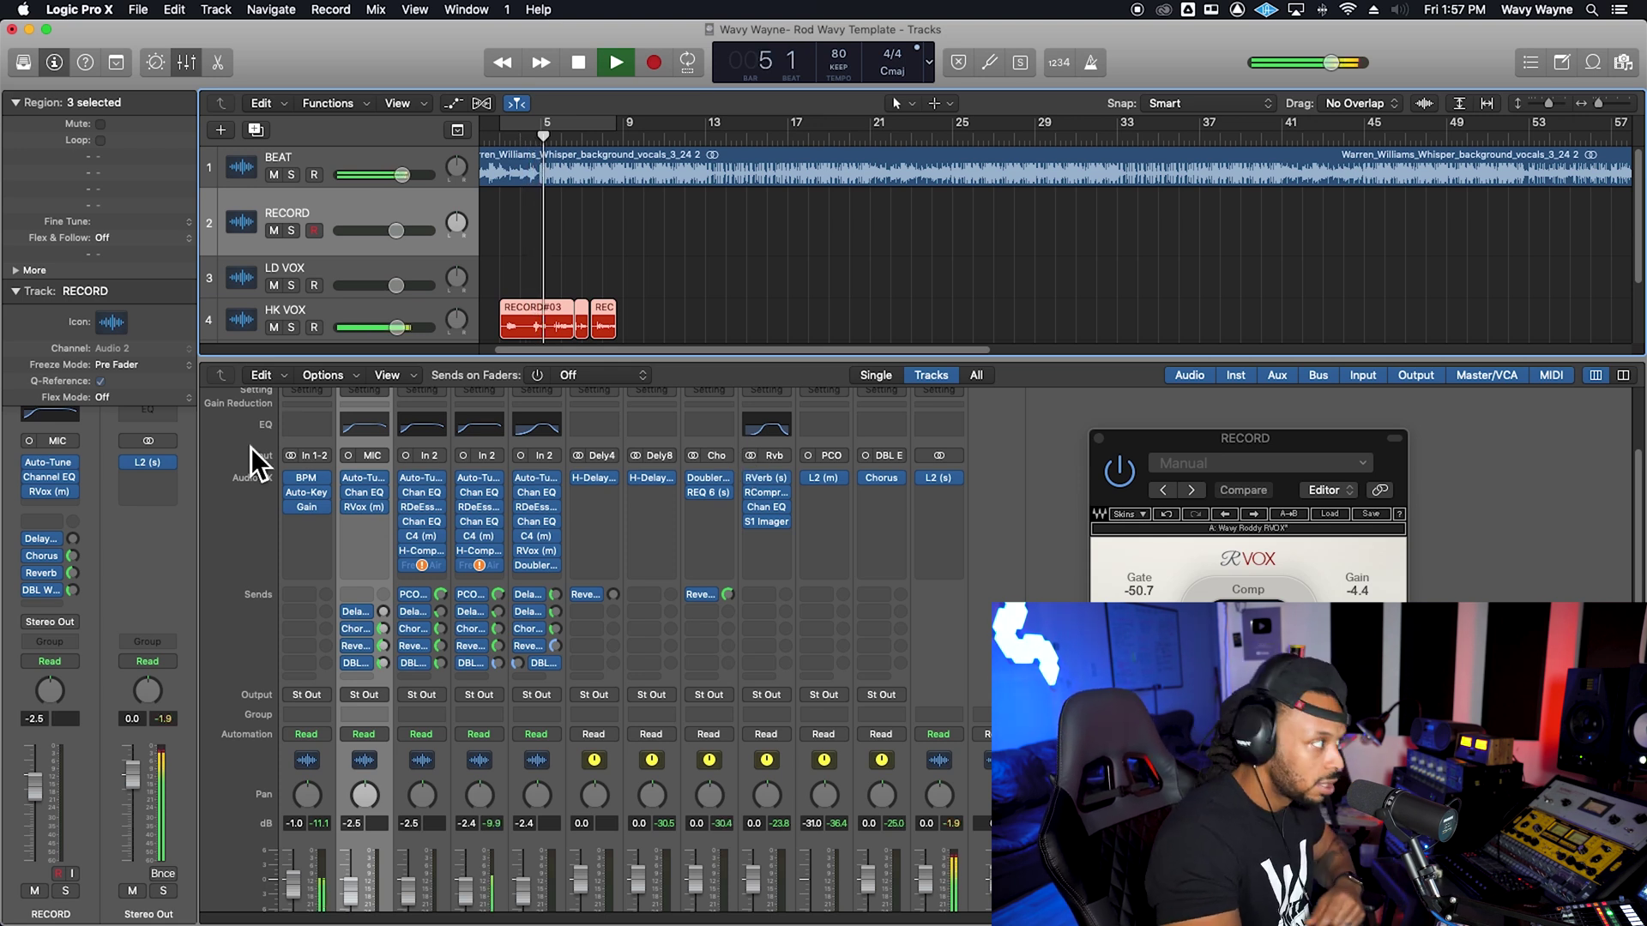
mouse_move(503, 333)
left_mouse_down()
mouse_move(511, 353)
mouse_move(532, 339)
left_mouse_up()
key("cmd+z")
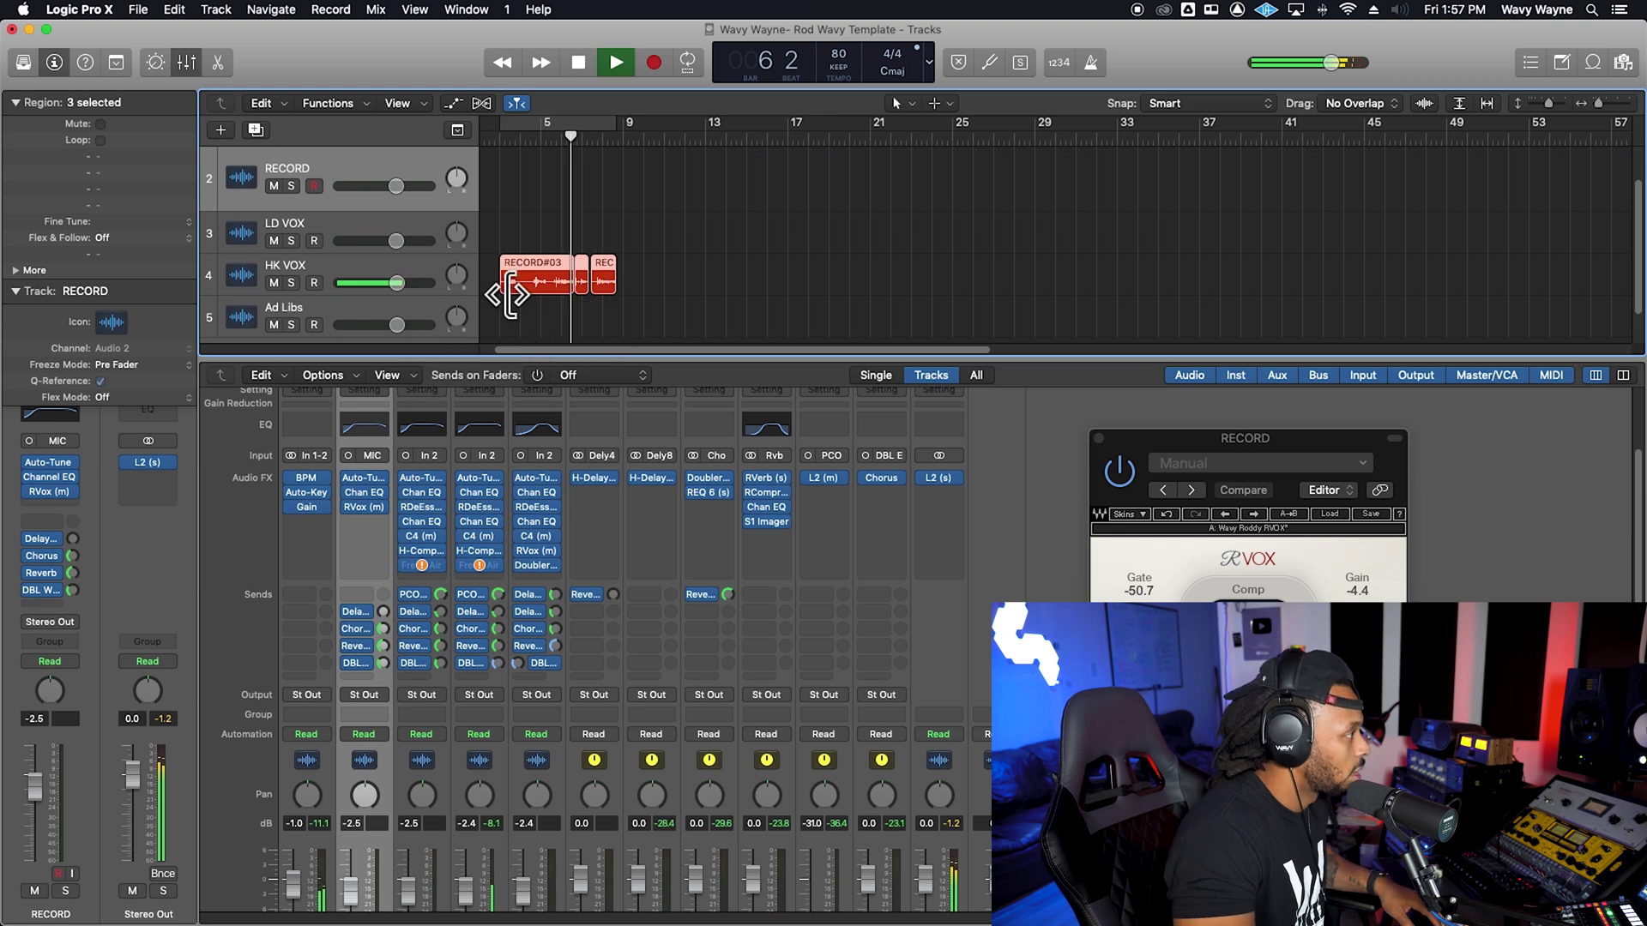
left_click(518, 312)
left_click(514, 289)
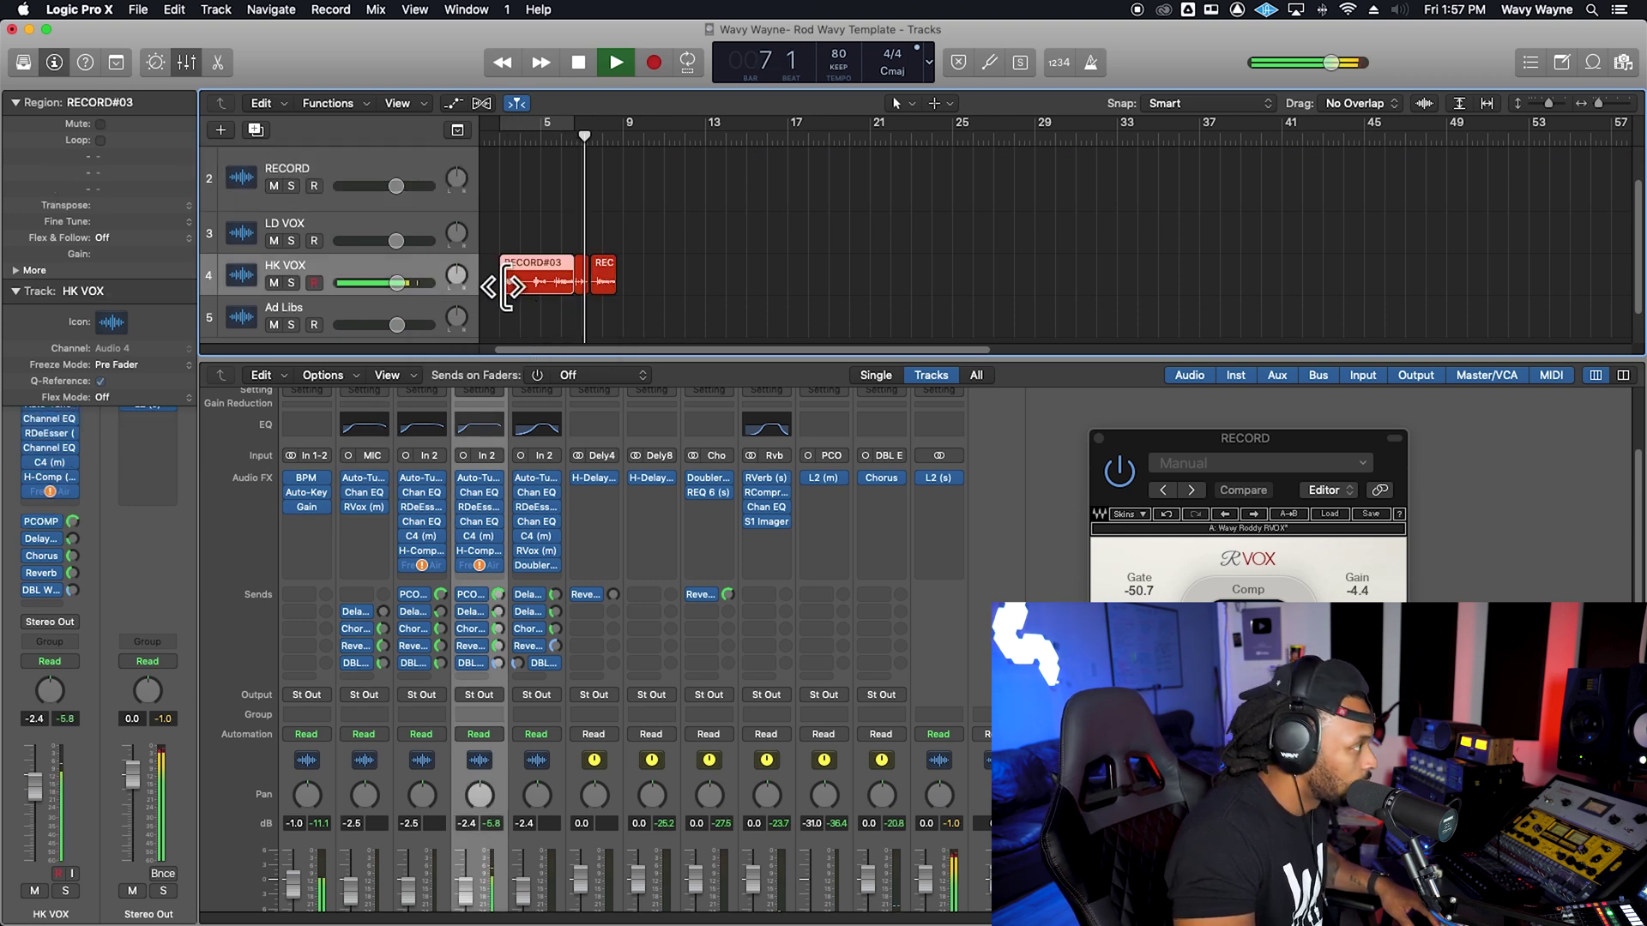
left_click_drag(504, 287, 525, 309)
left_click(700, 297)
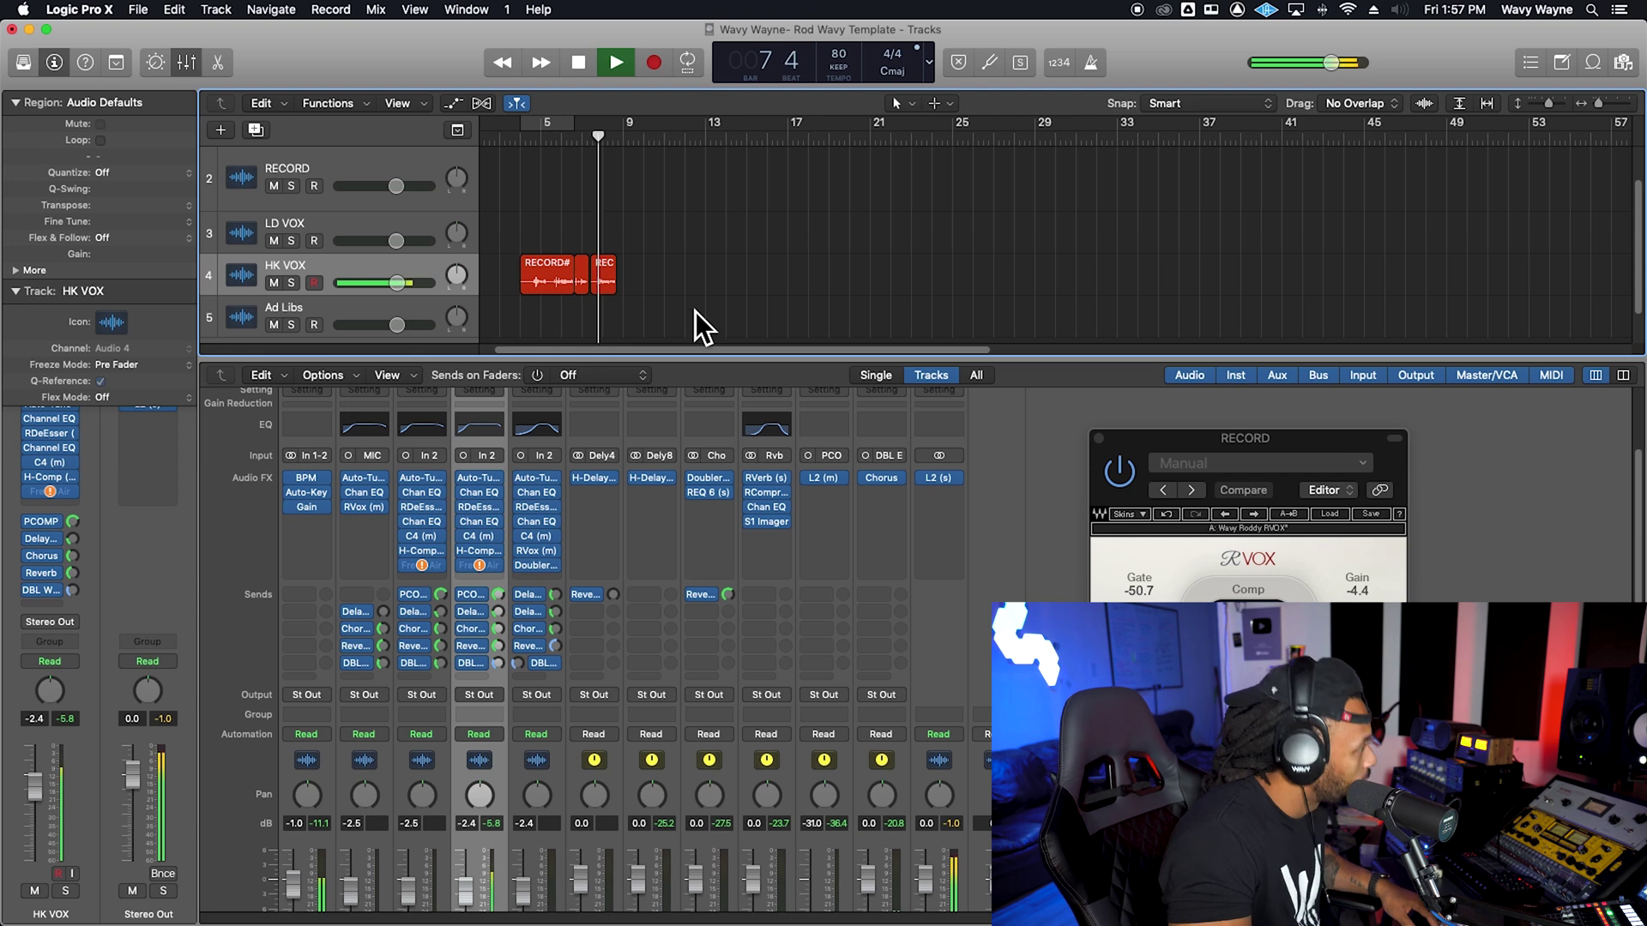
Resume playback from bar 4 and open the HK VOX C4 (m) multiband compressor
left_click(525, 138)
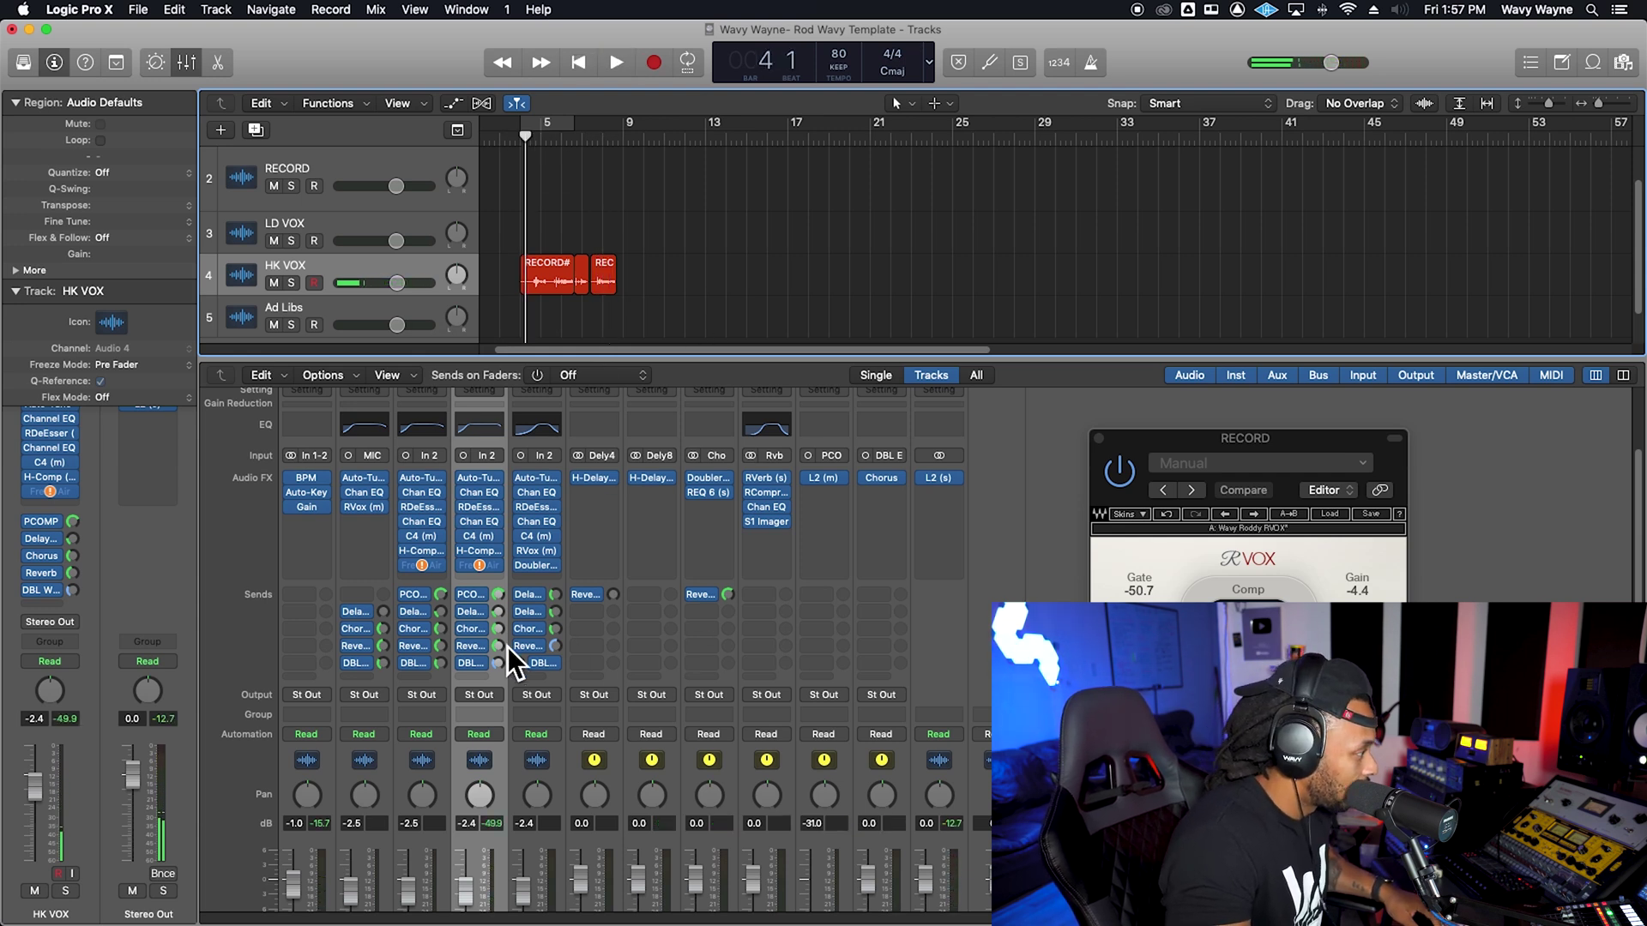
left_click(506, 673)
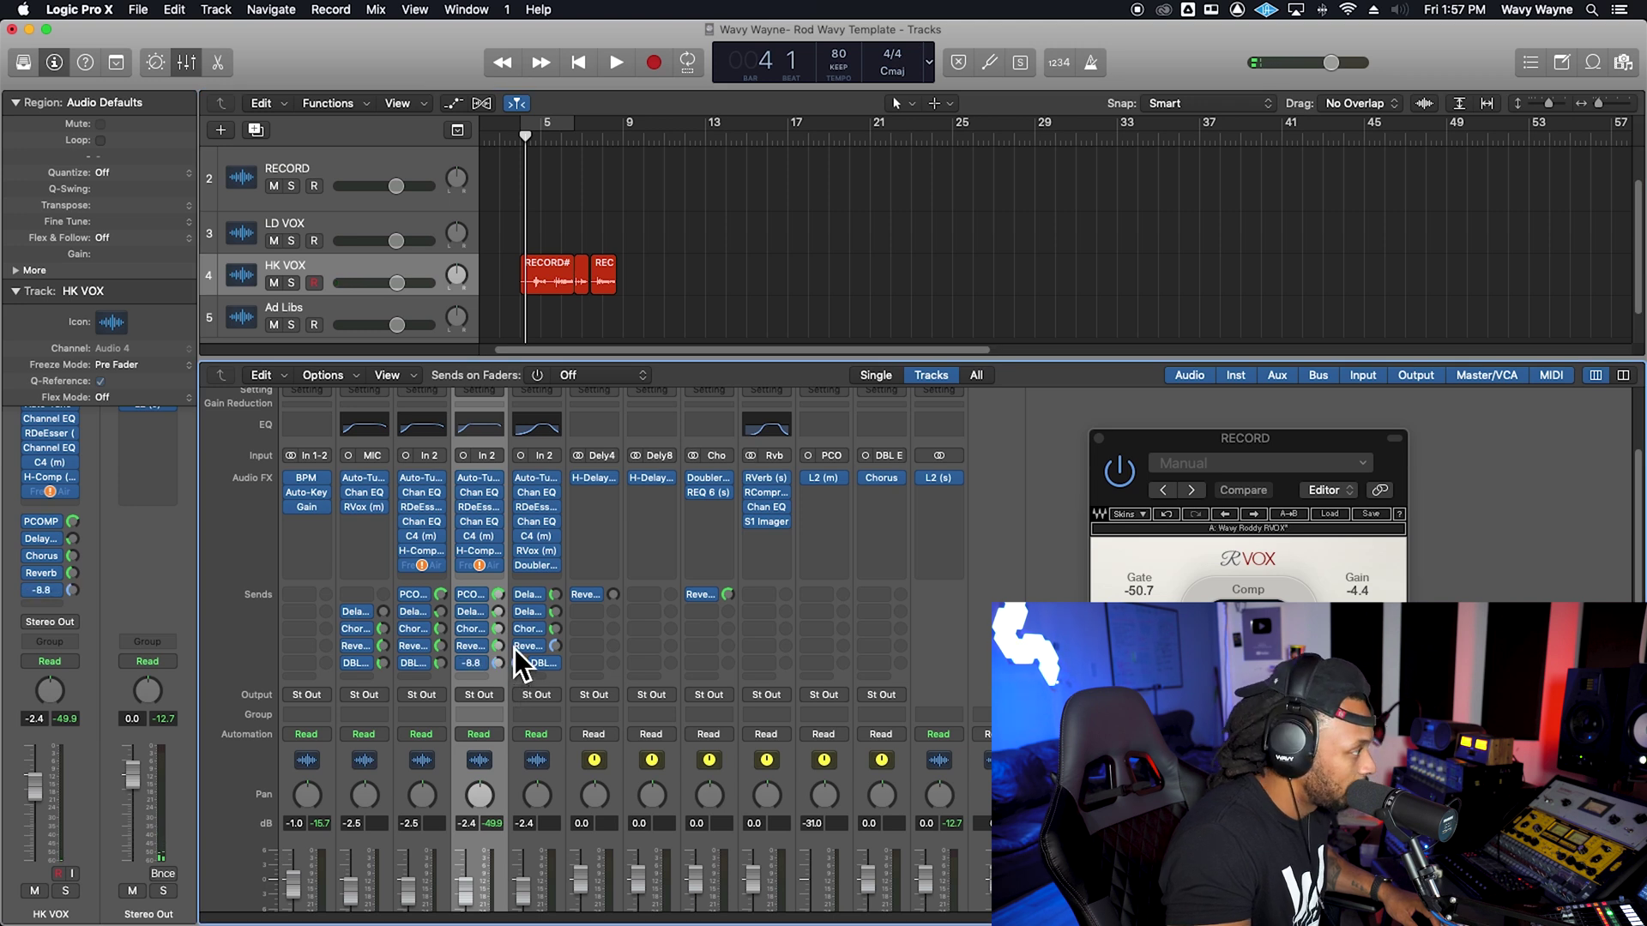
key("space")
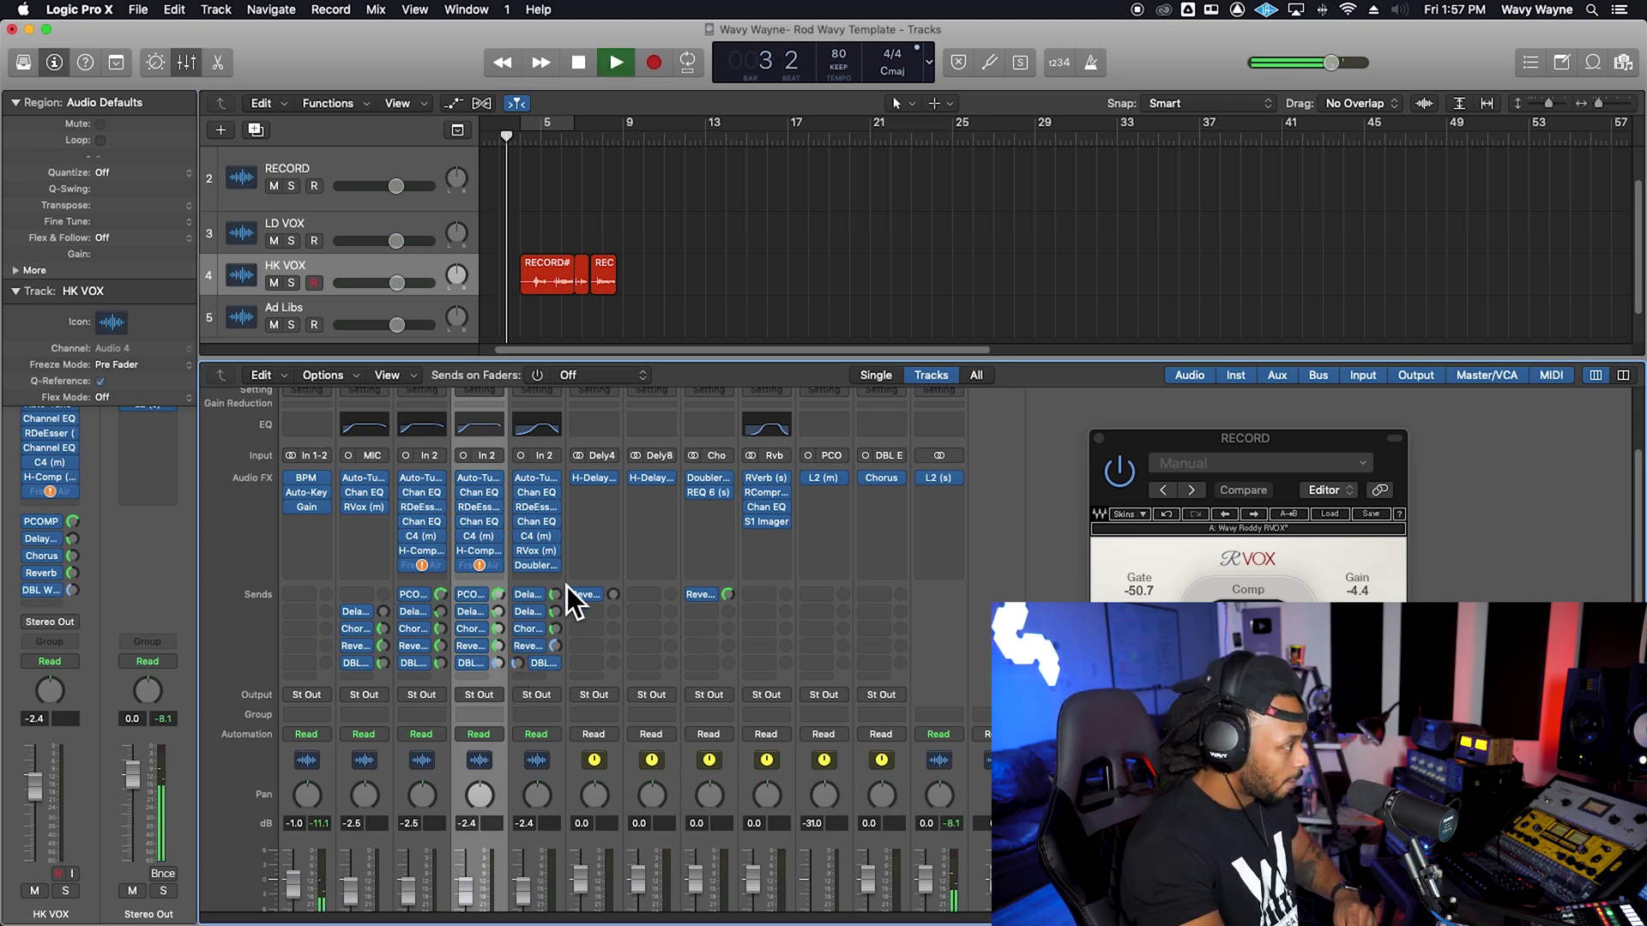
mouse_move(498, 522)
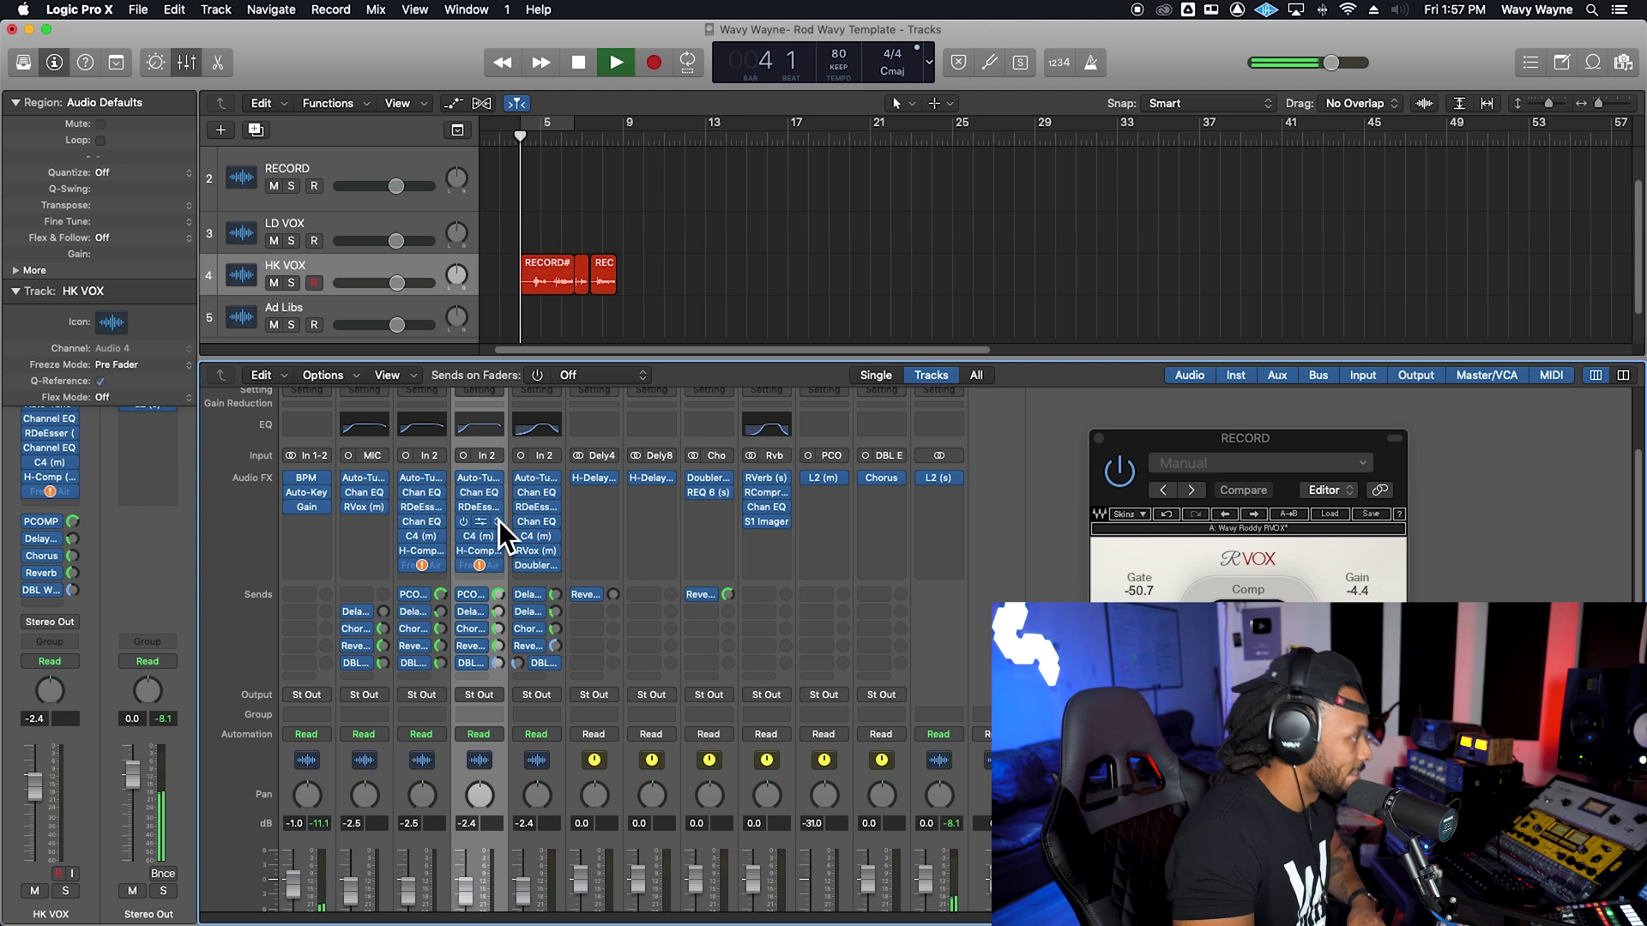
left_click(480, 538)
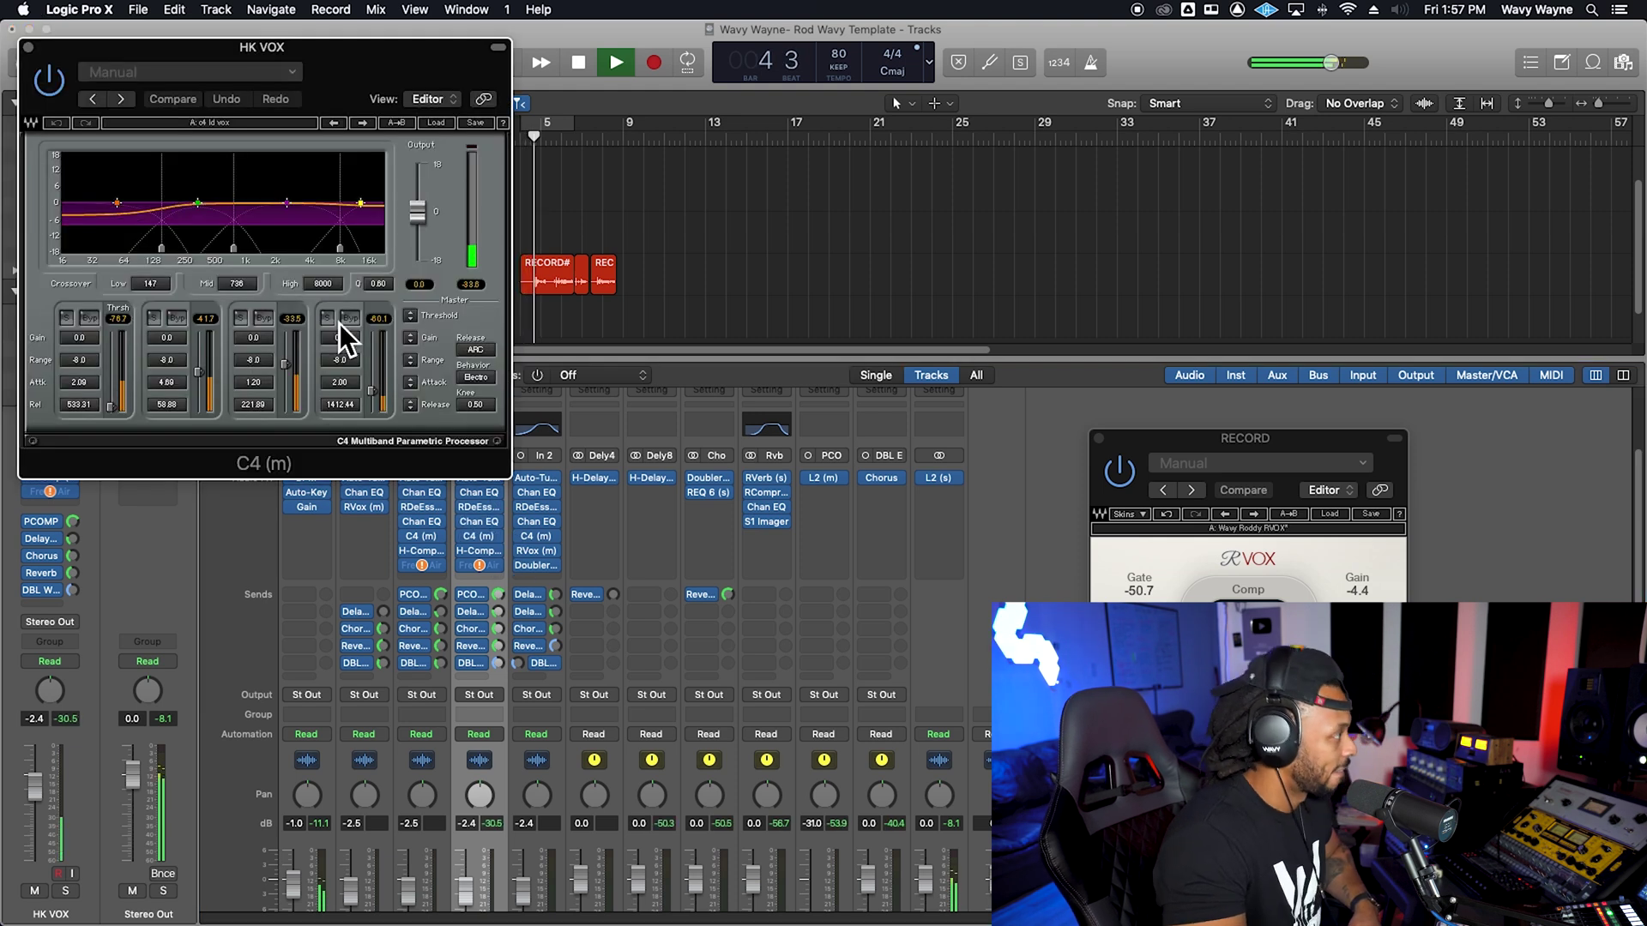
Set C4 band 2 threshold to -47.4 and band 3 to -34.5, HK VOX to -3.2 dB, then close C4
left_click_drag(208, 378, 206, 379)
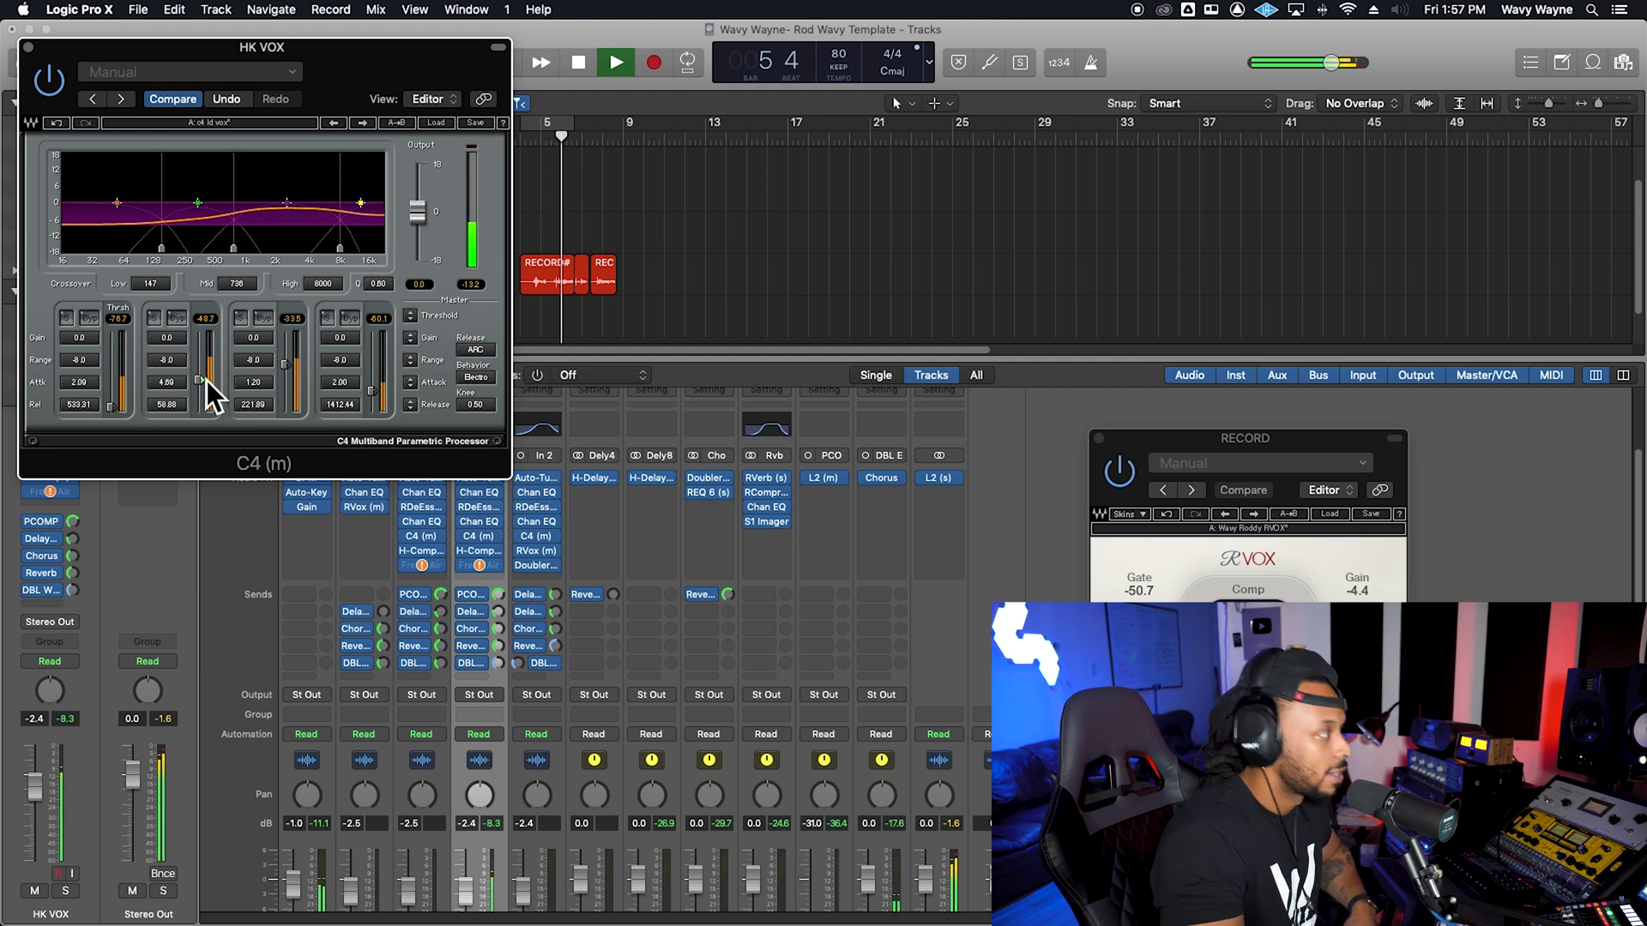
left_click_drag(286, 361, 286, 363)
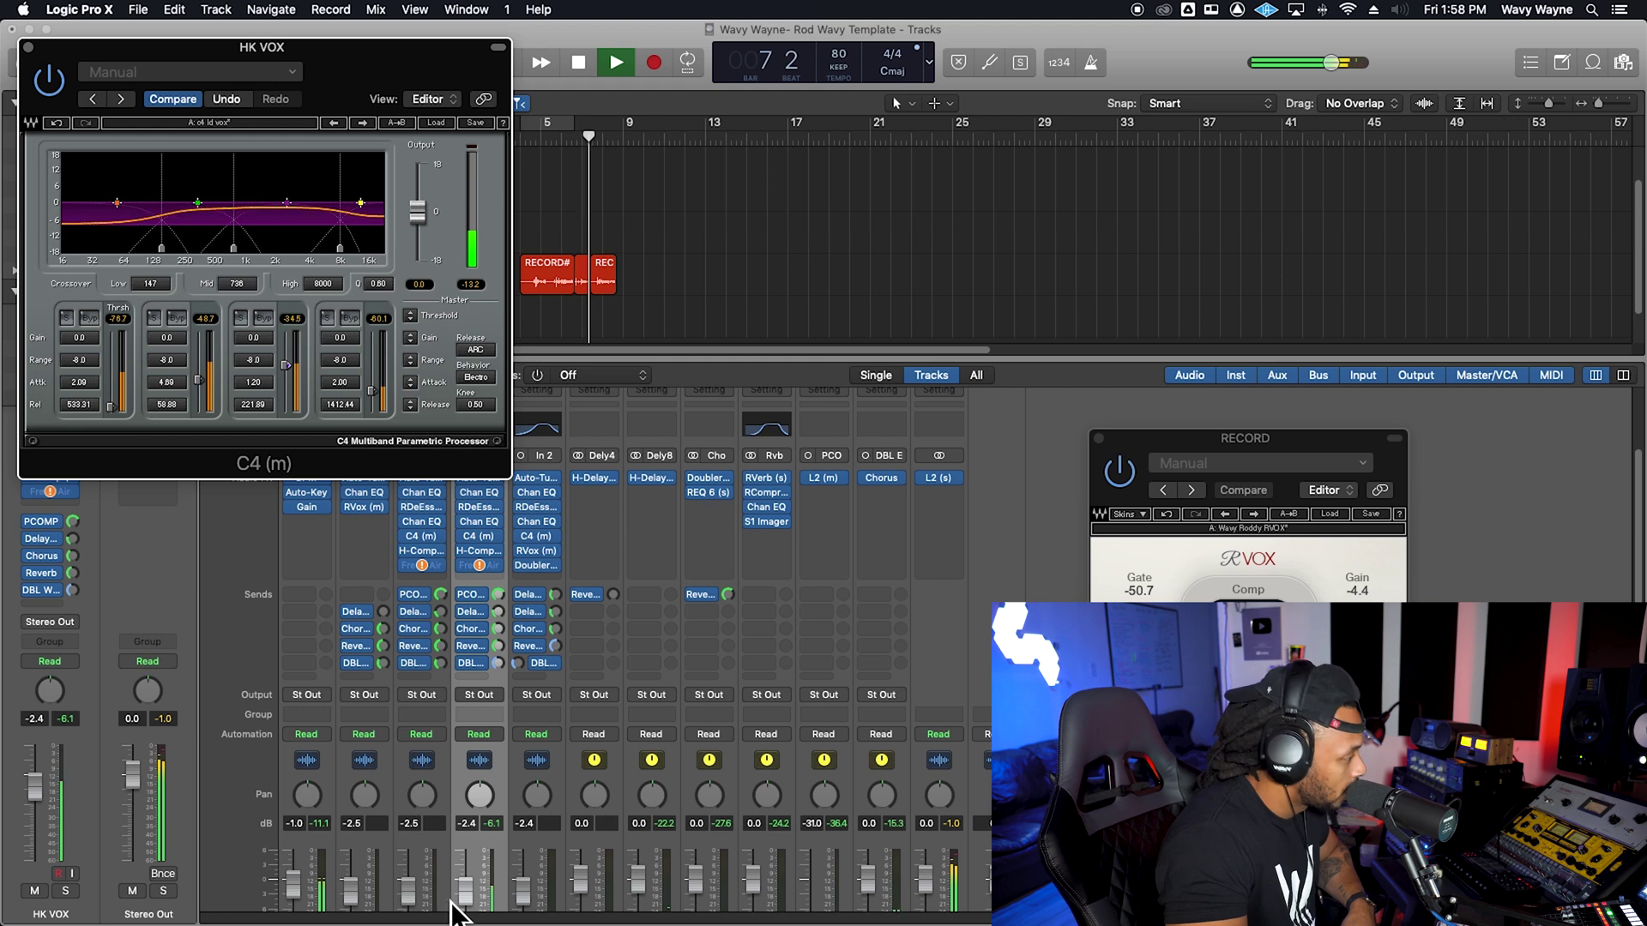
left_click_drag(467, 902, 467, 903)
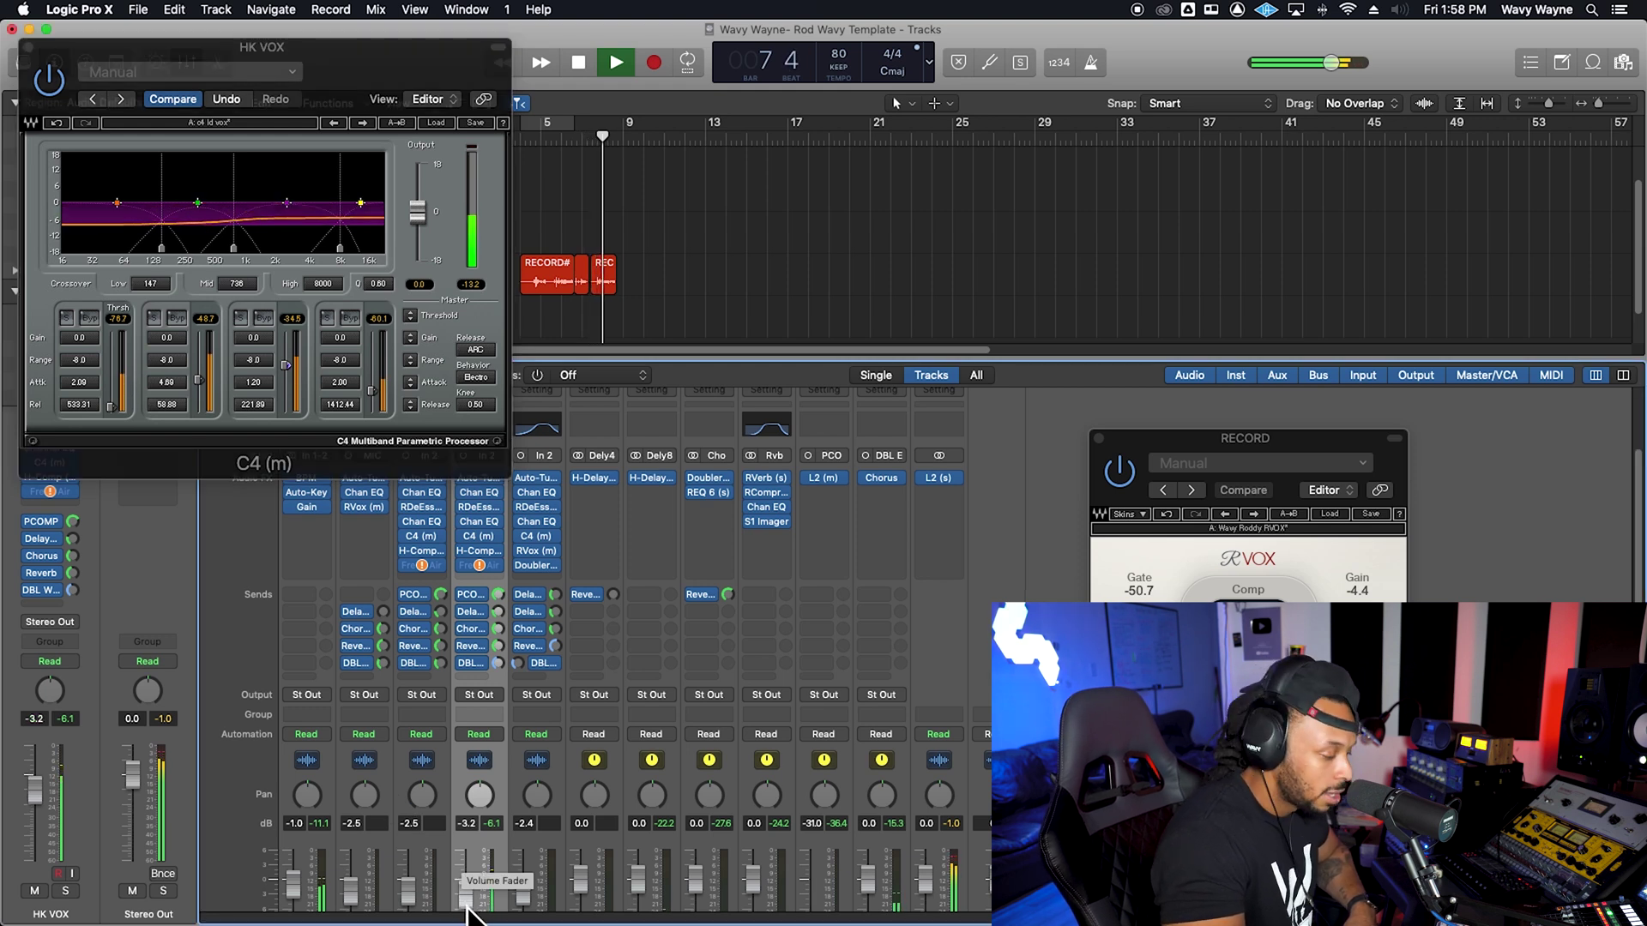
left_click(31, 54)
left_click(29, 49)
Select the RECORD track and record take RECORD#10 from bar 3 to bar 9
key("space")
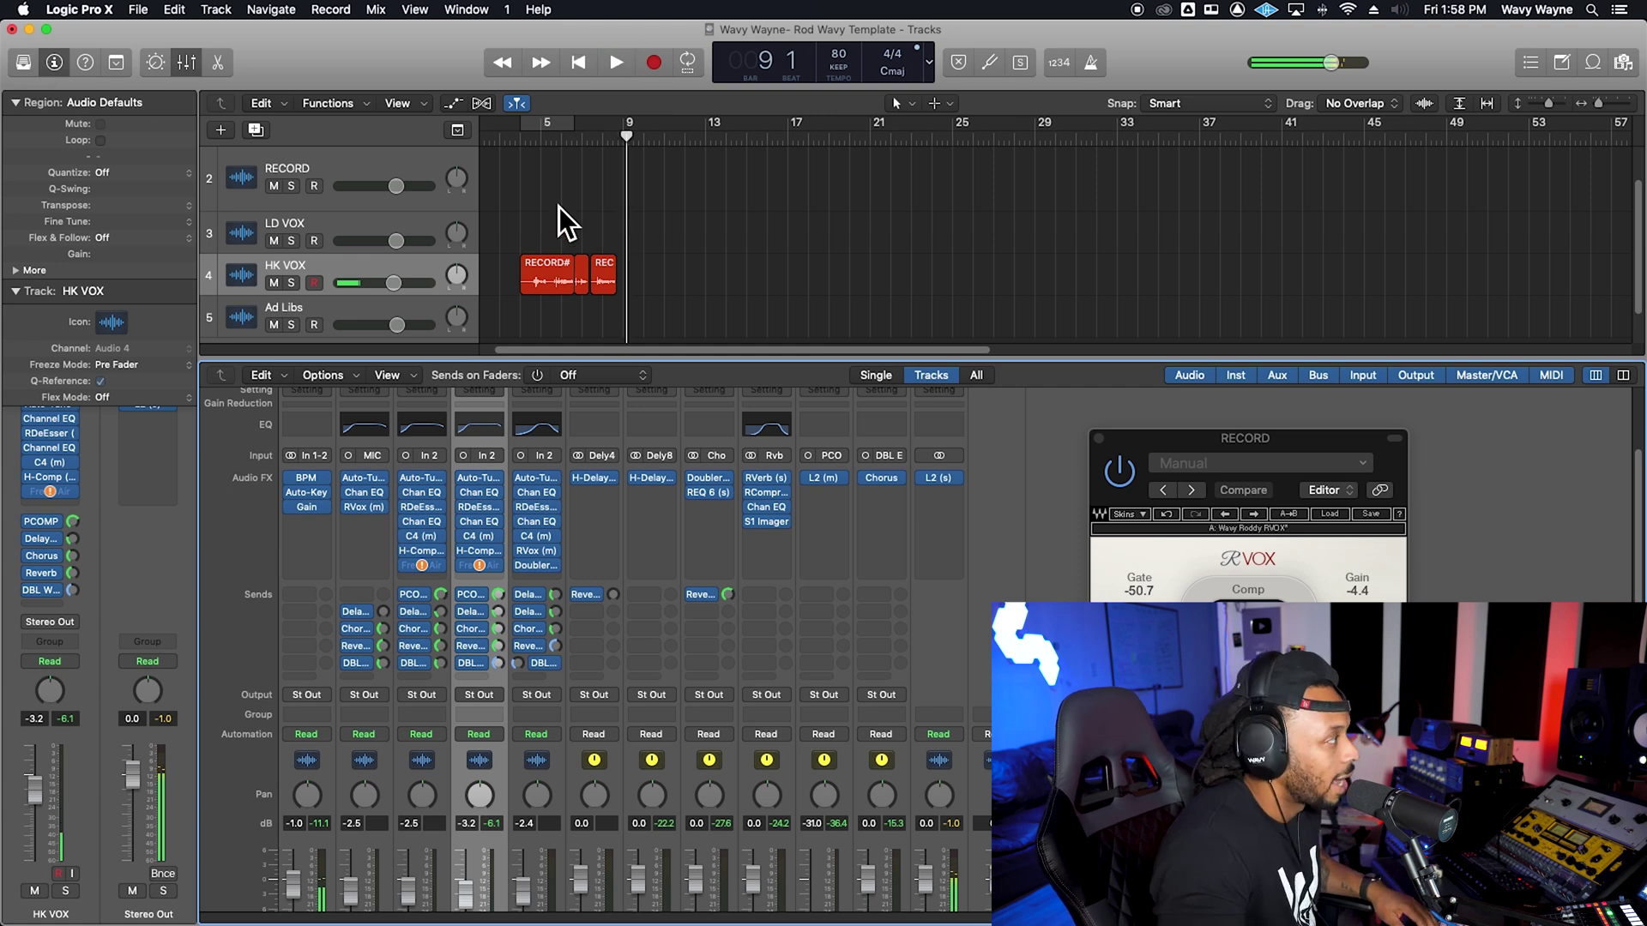
left_click(294, 164)
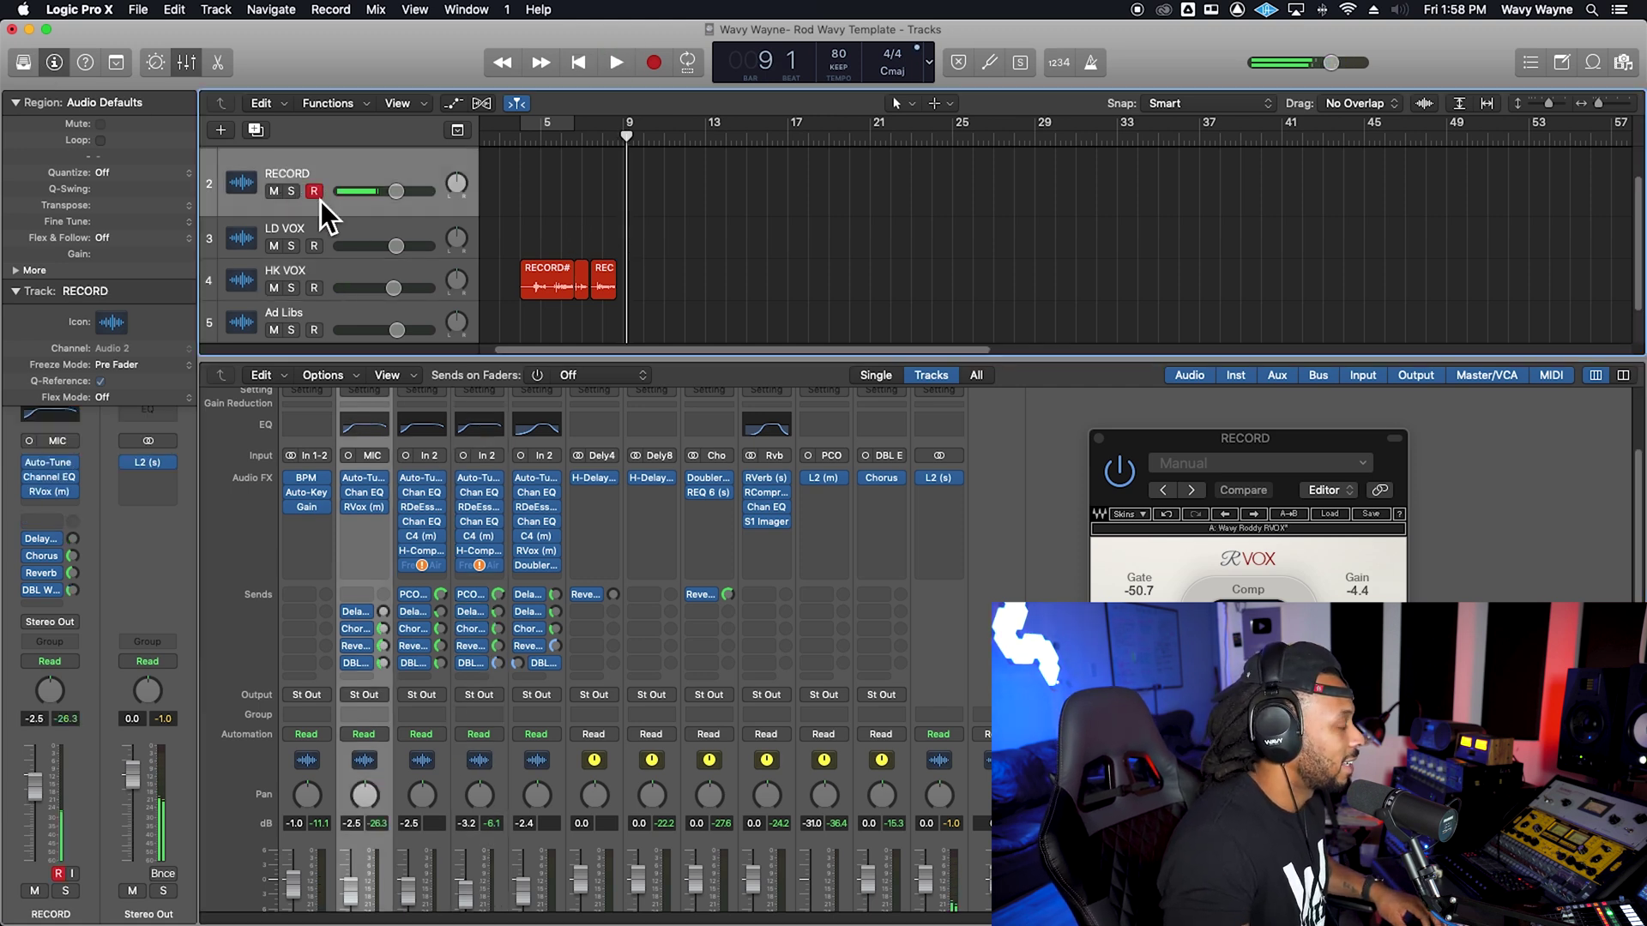
scroll(556, 184, "up", 2)
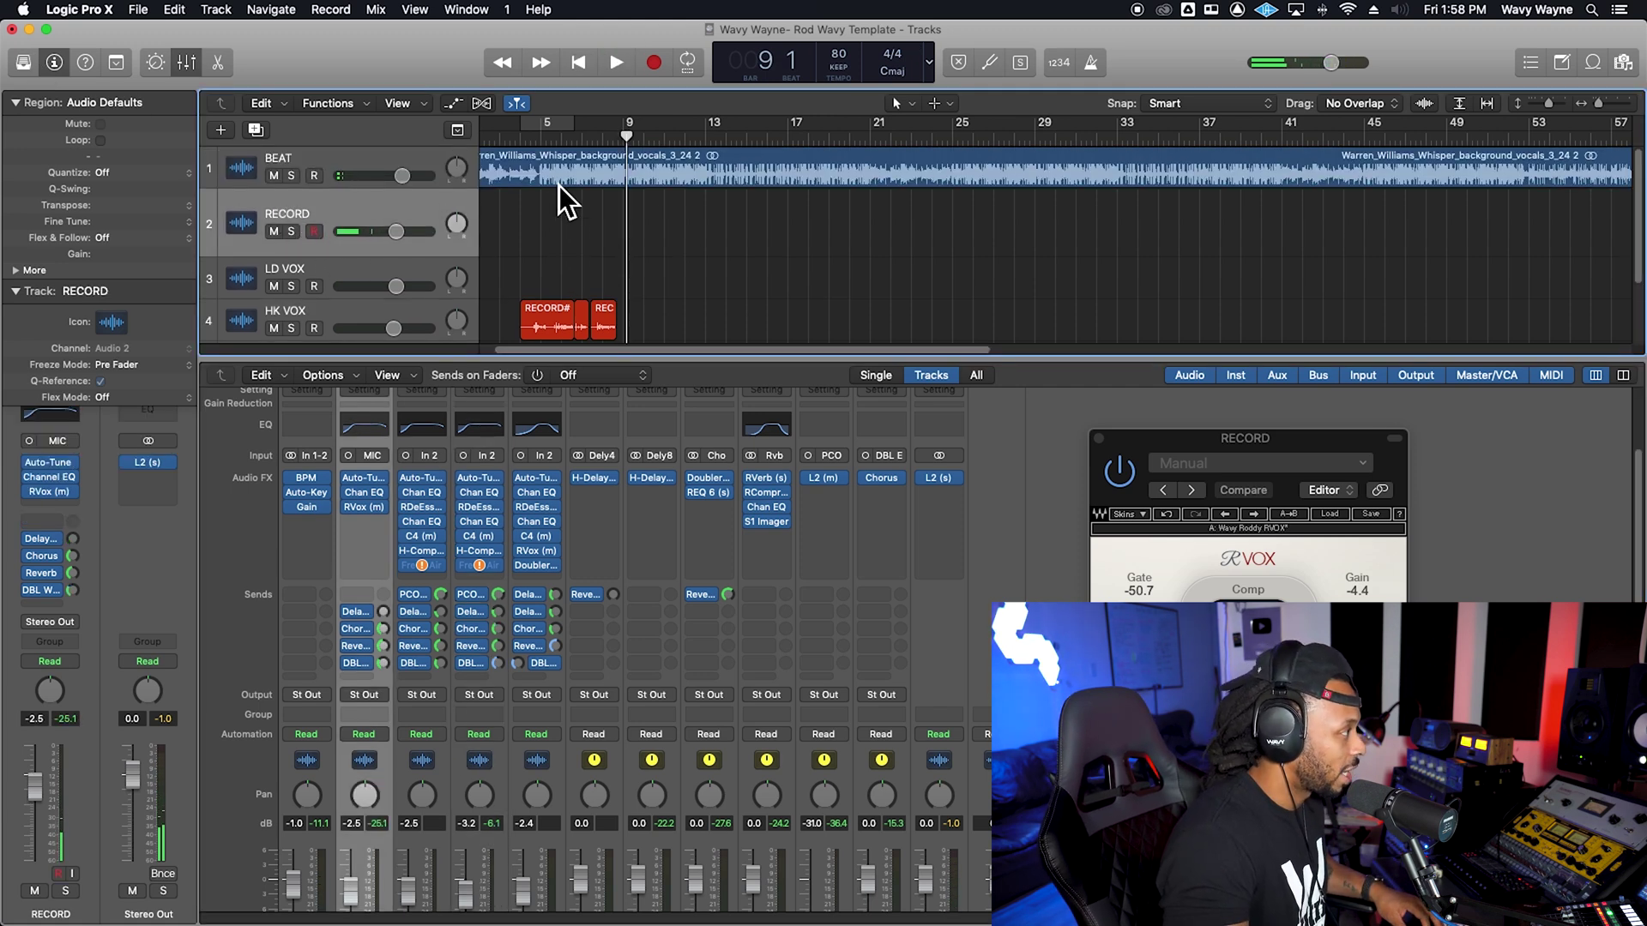
left_click(511, 131)
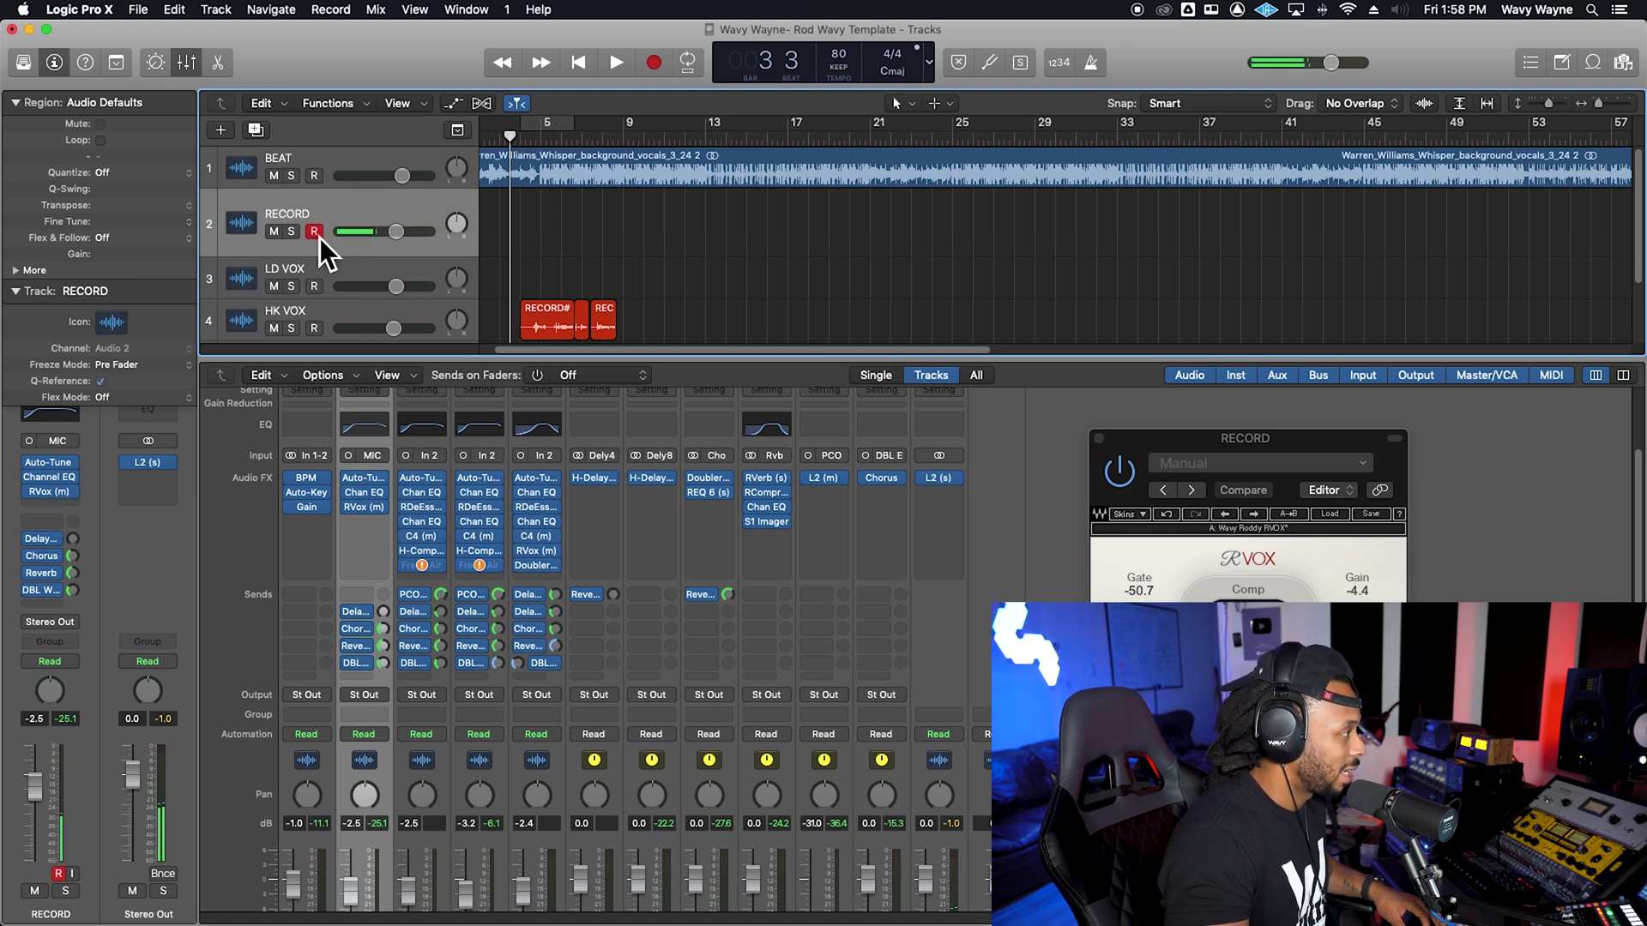
key("r")
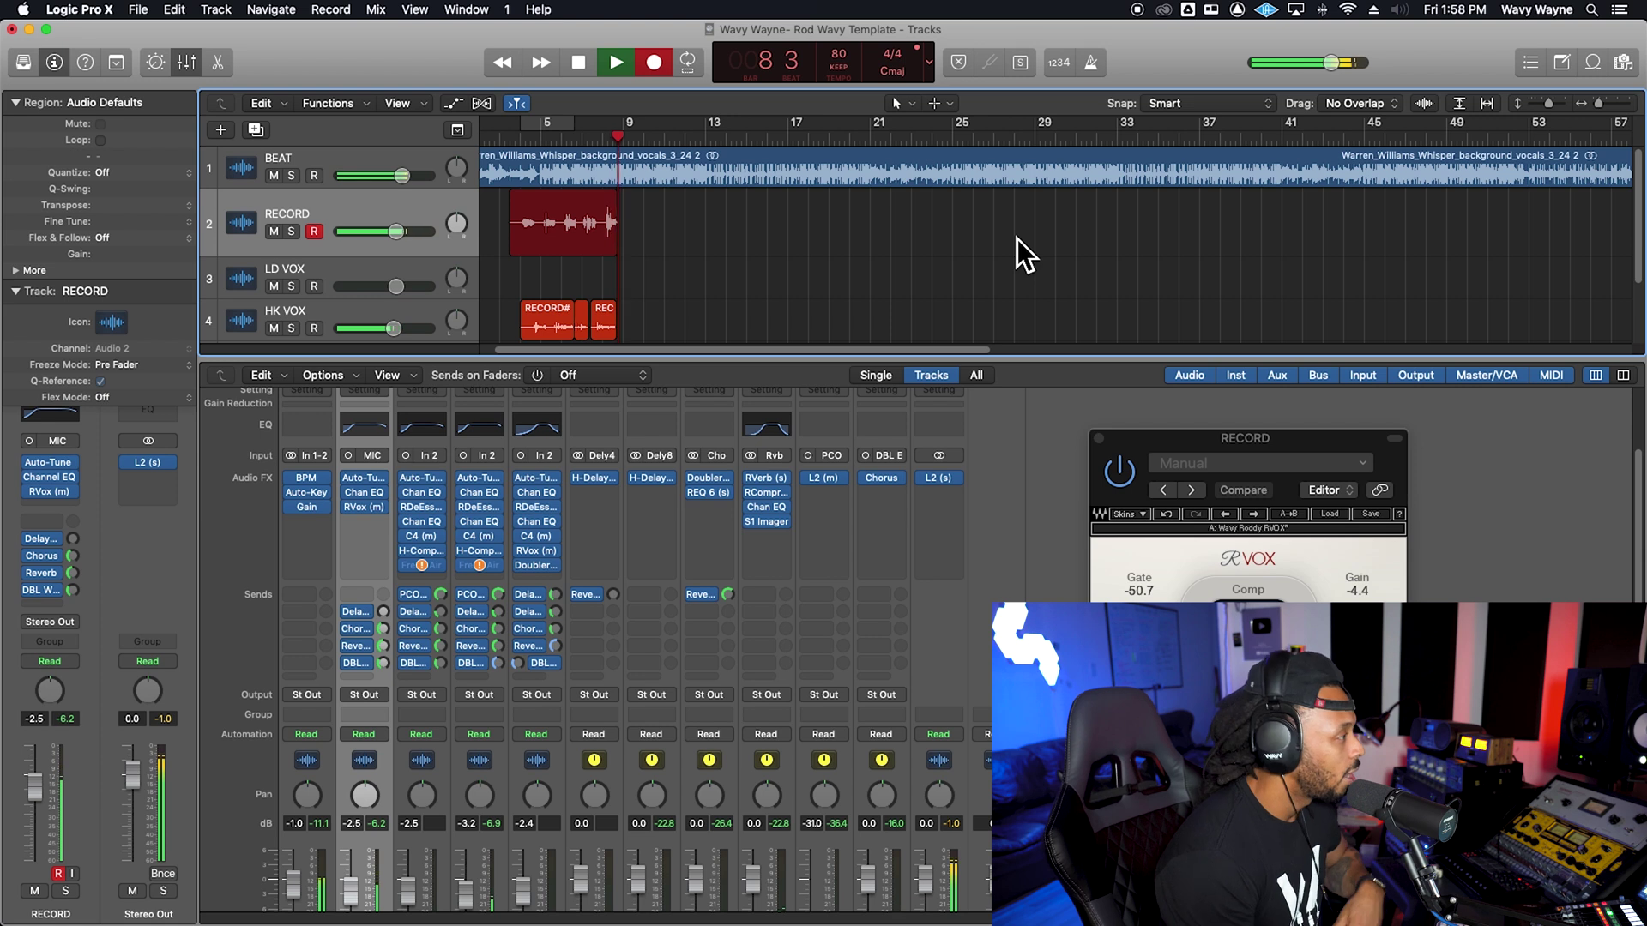
key("space")
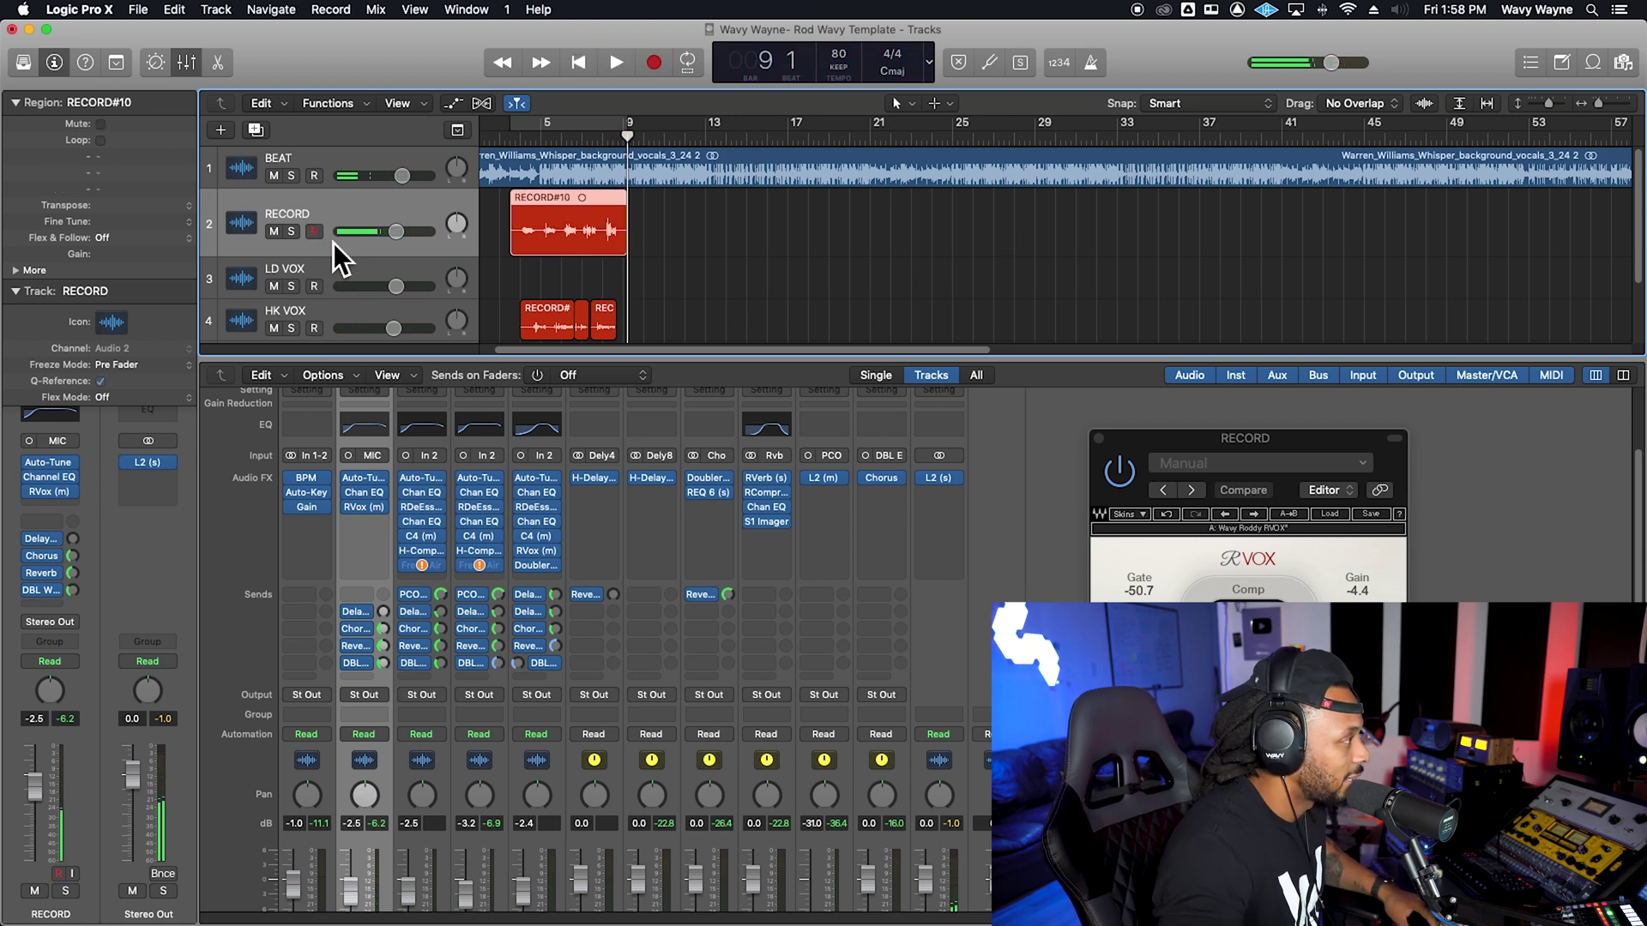
Trim one bar off RECORD#10's start onto Ad Libs and play it back from bar 4
left_click_drag(513, 236, 594, 307)
scroll(703, 296, "down", 1)
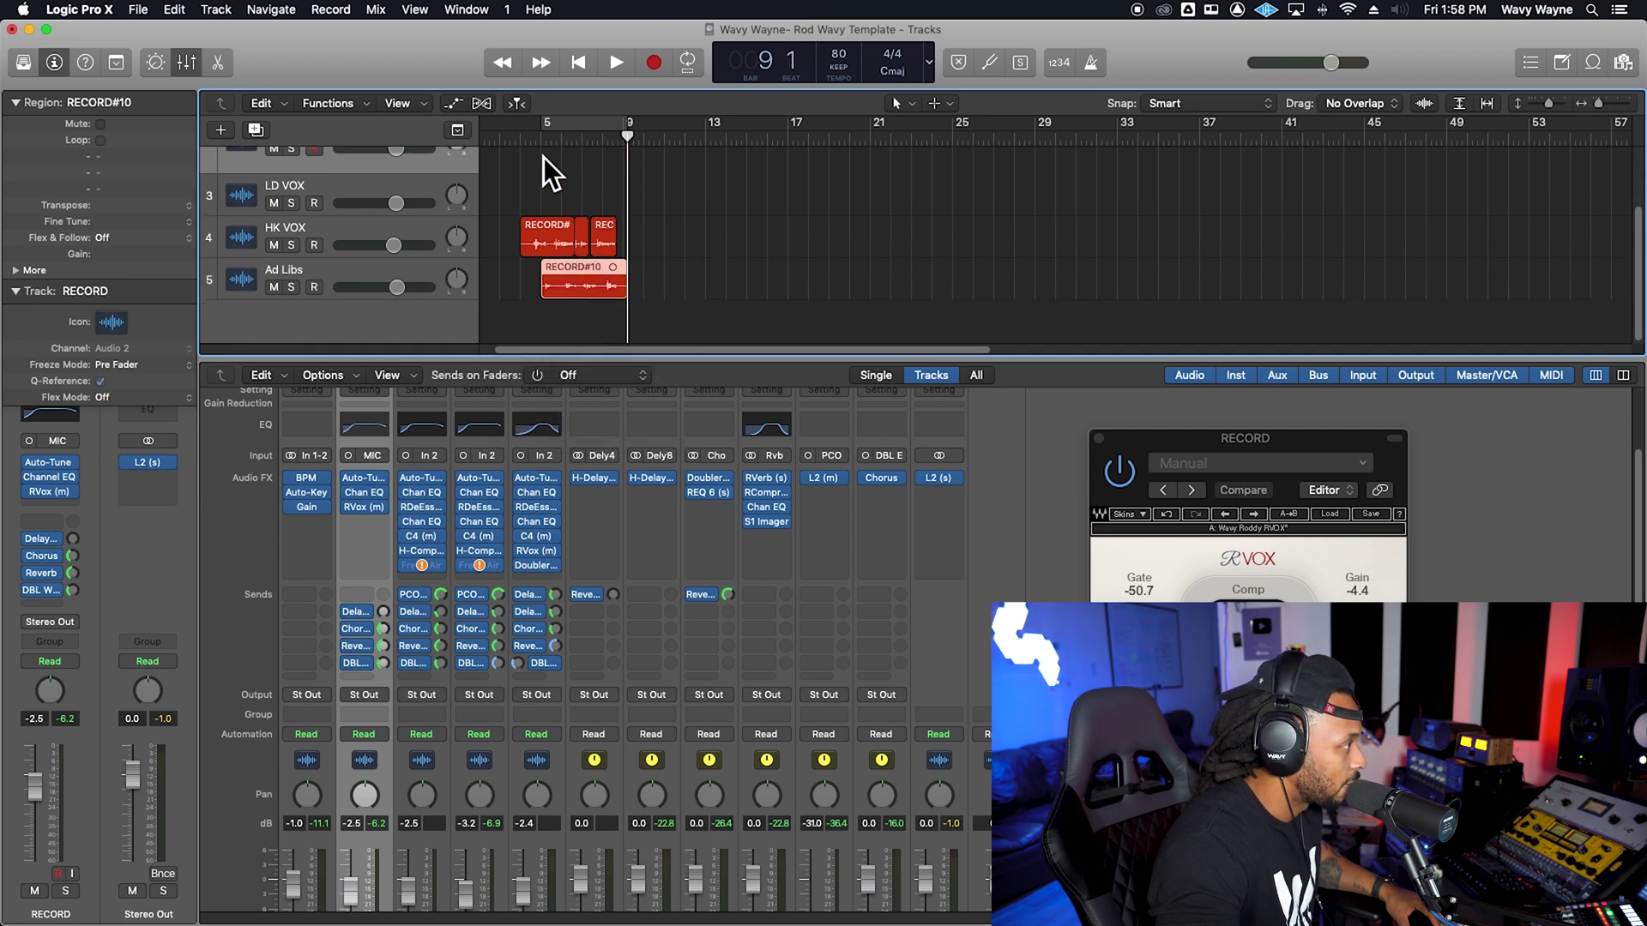
left_click(520, 137)
key("space")
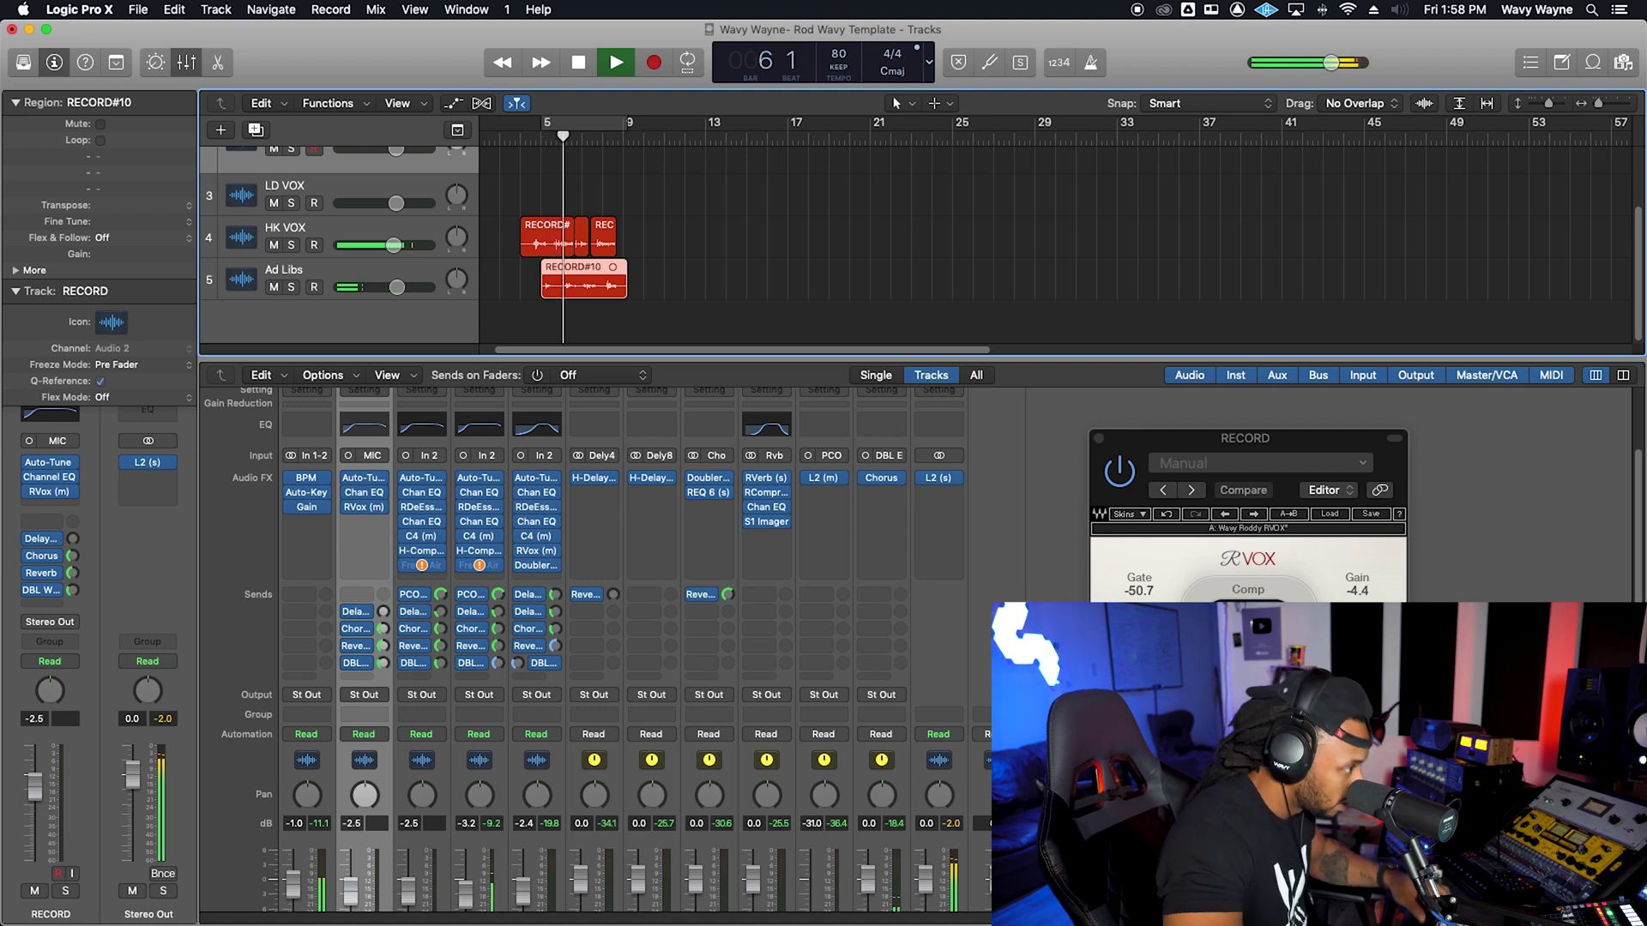
Raise the Ad Libs fader to -1.0 dB, stop playback, and open its Channel EQ
scroll(755, 615, "down", 4)
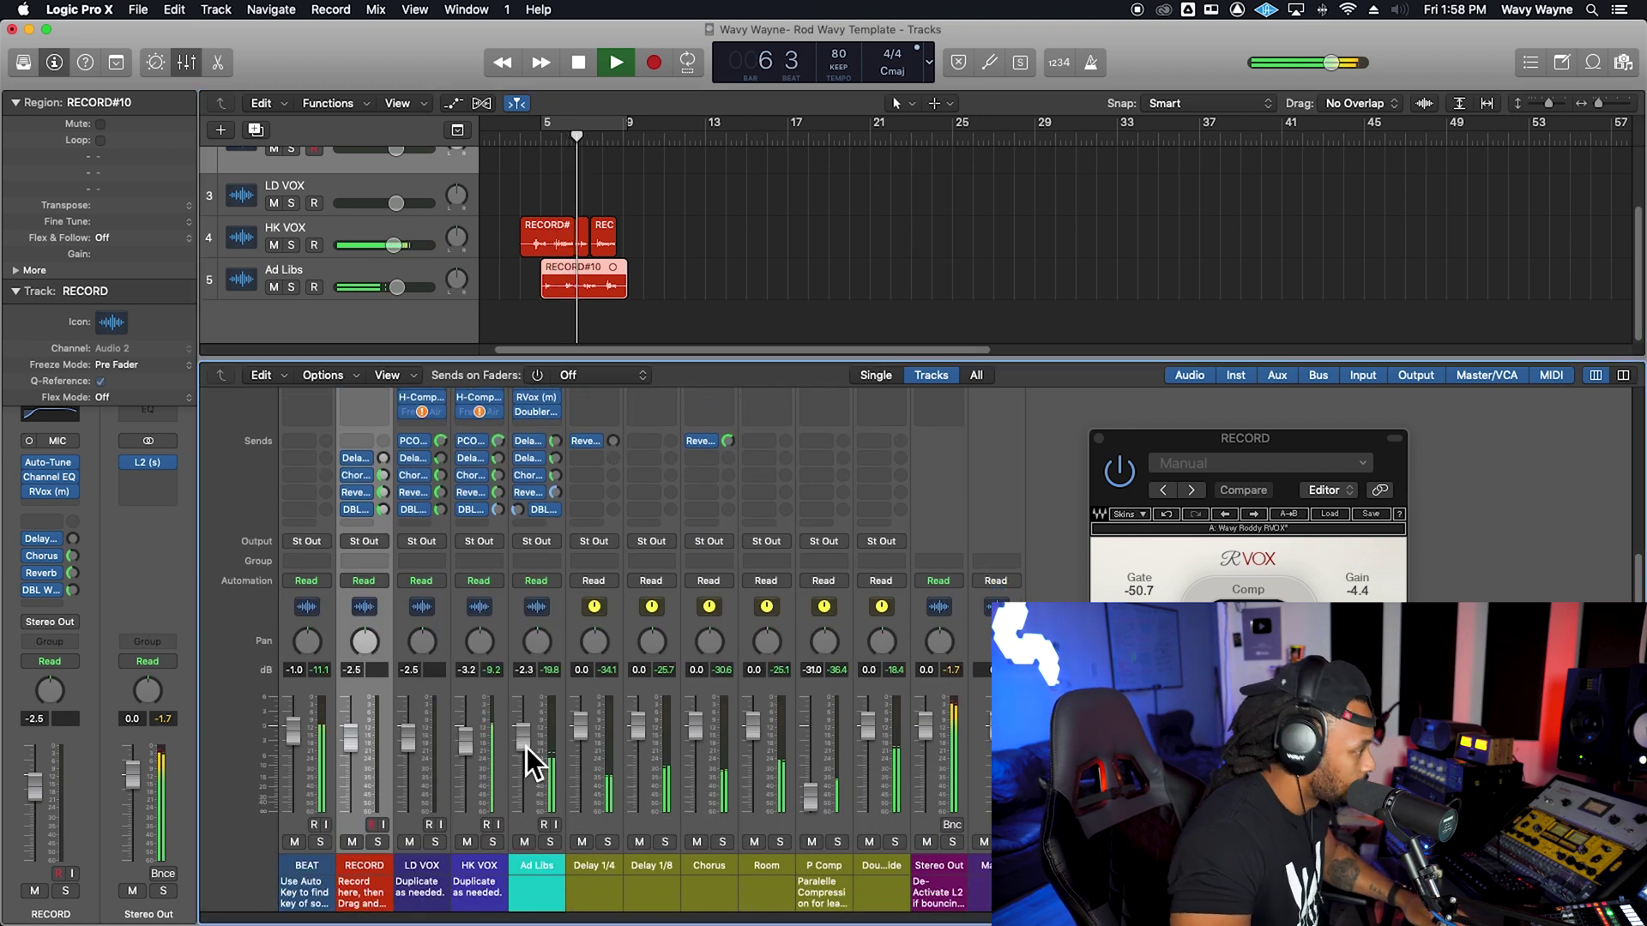
left_click_drag(526, 748, 527, 722)
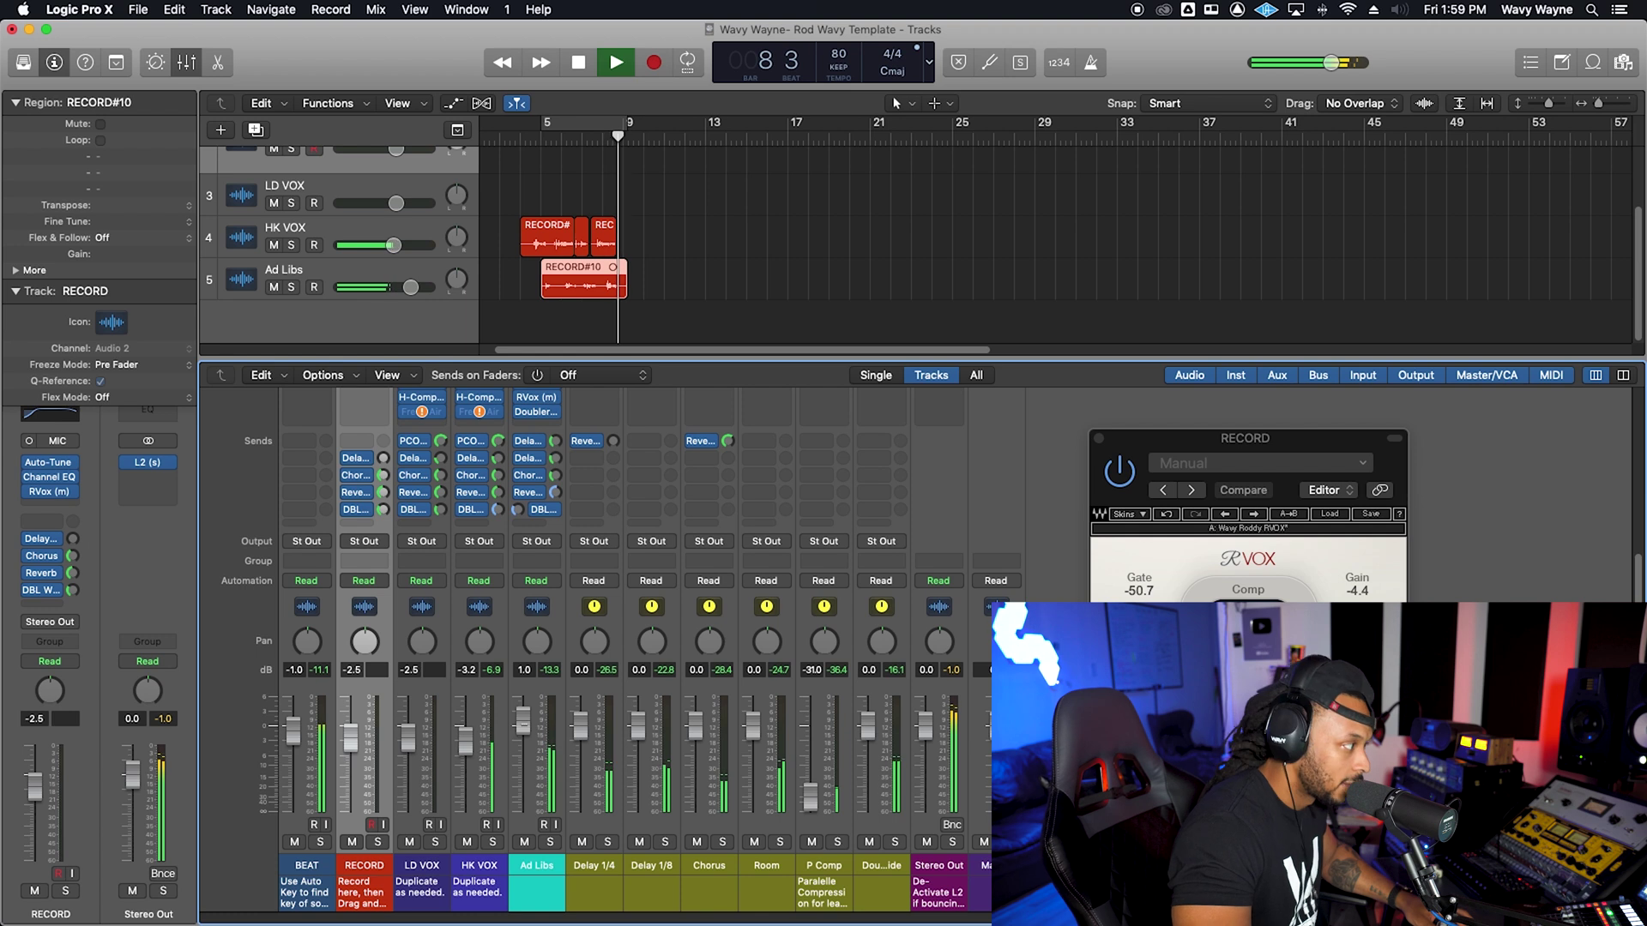
key("space")
scroll(532, 750, "up", 5)
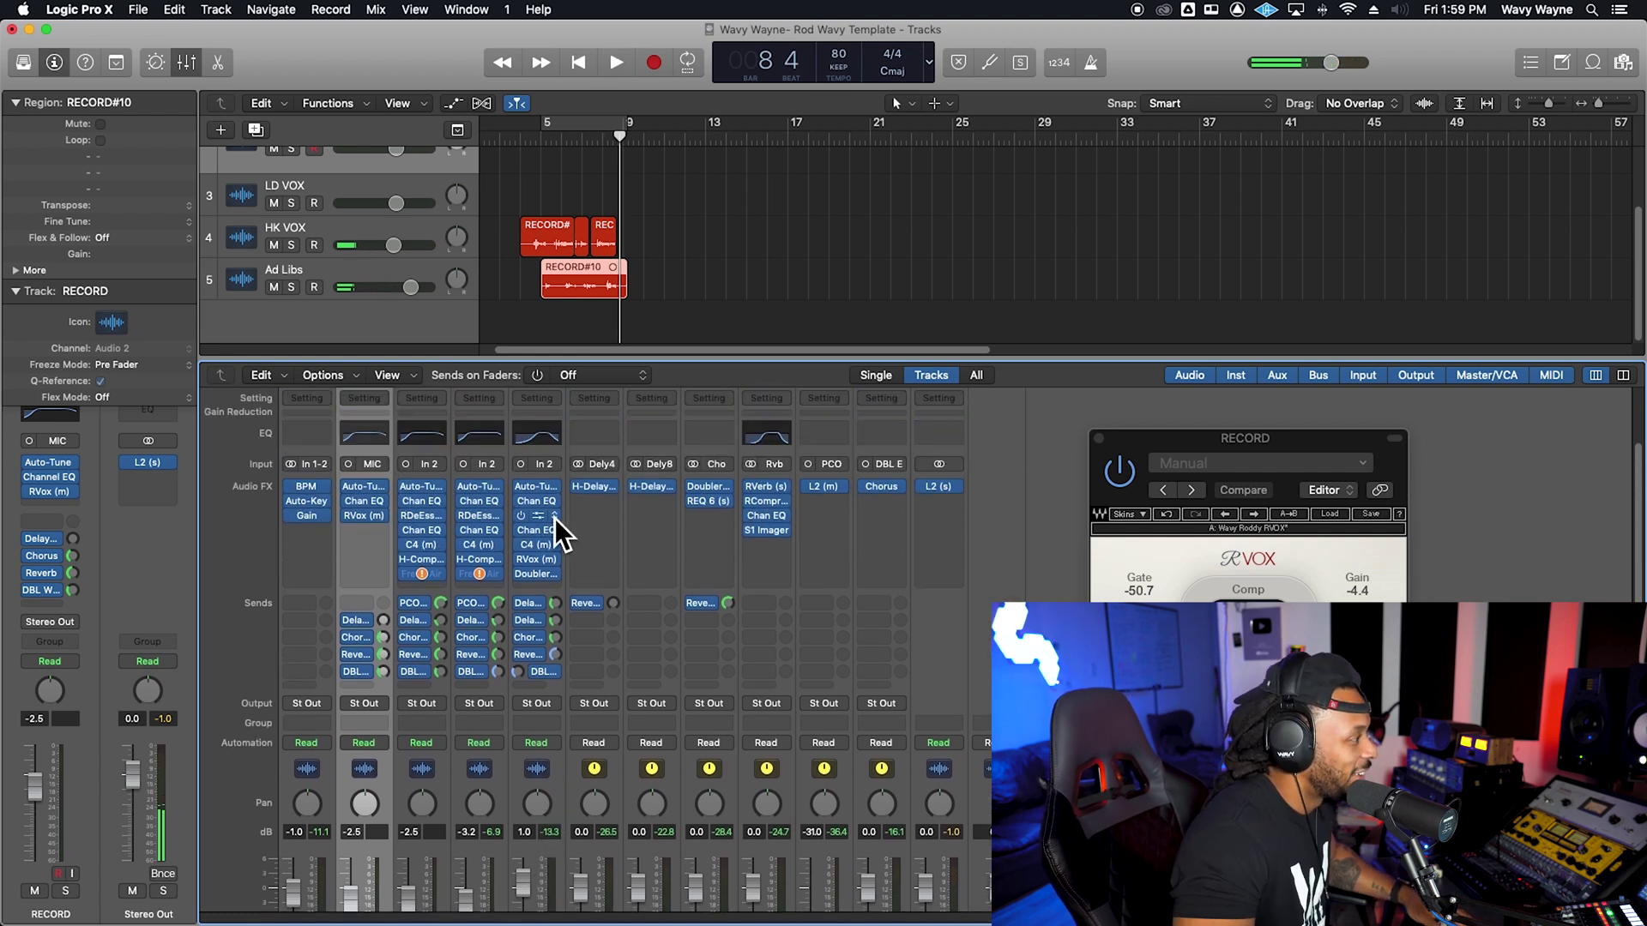
left_click(542, 505)
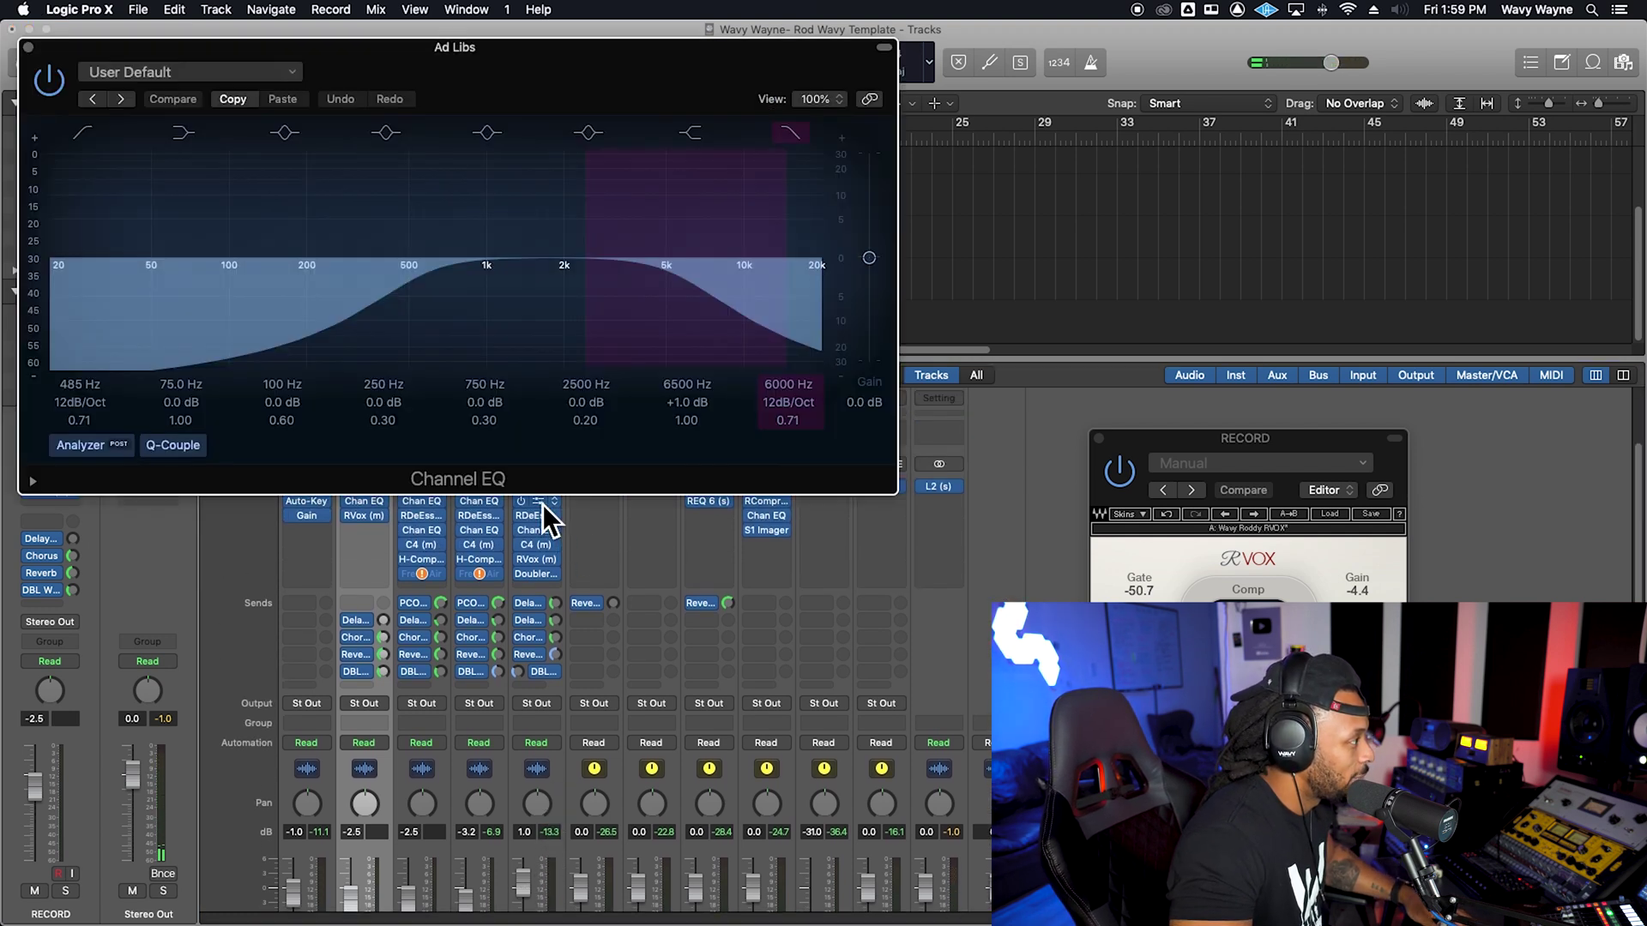
Set the Ad Libs Channel EQ high cut to 9300 Hz and low cut to 660 Hz, then close it
left_click_drag(676, 290, 743, 287)
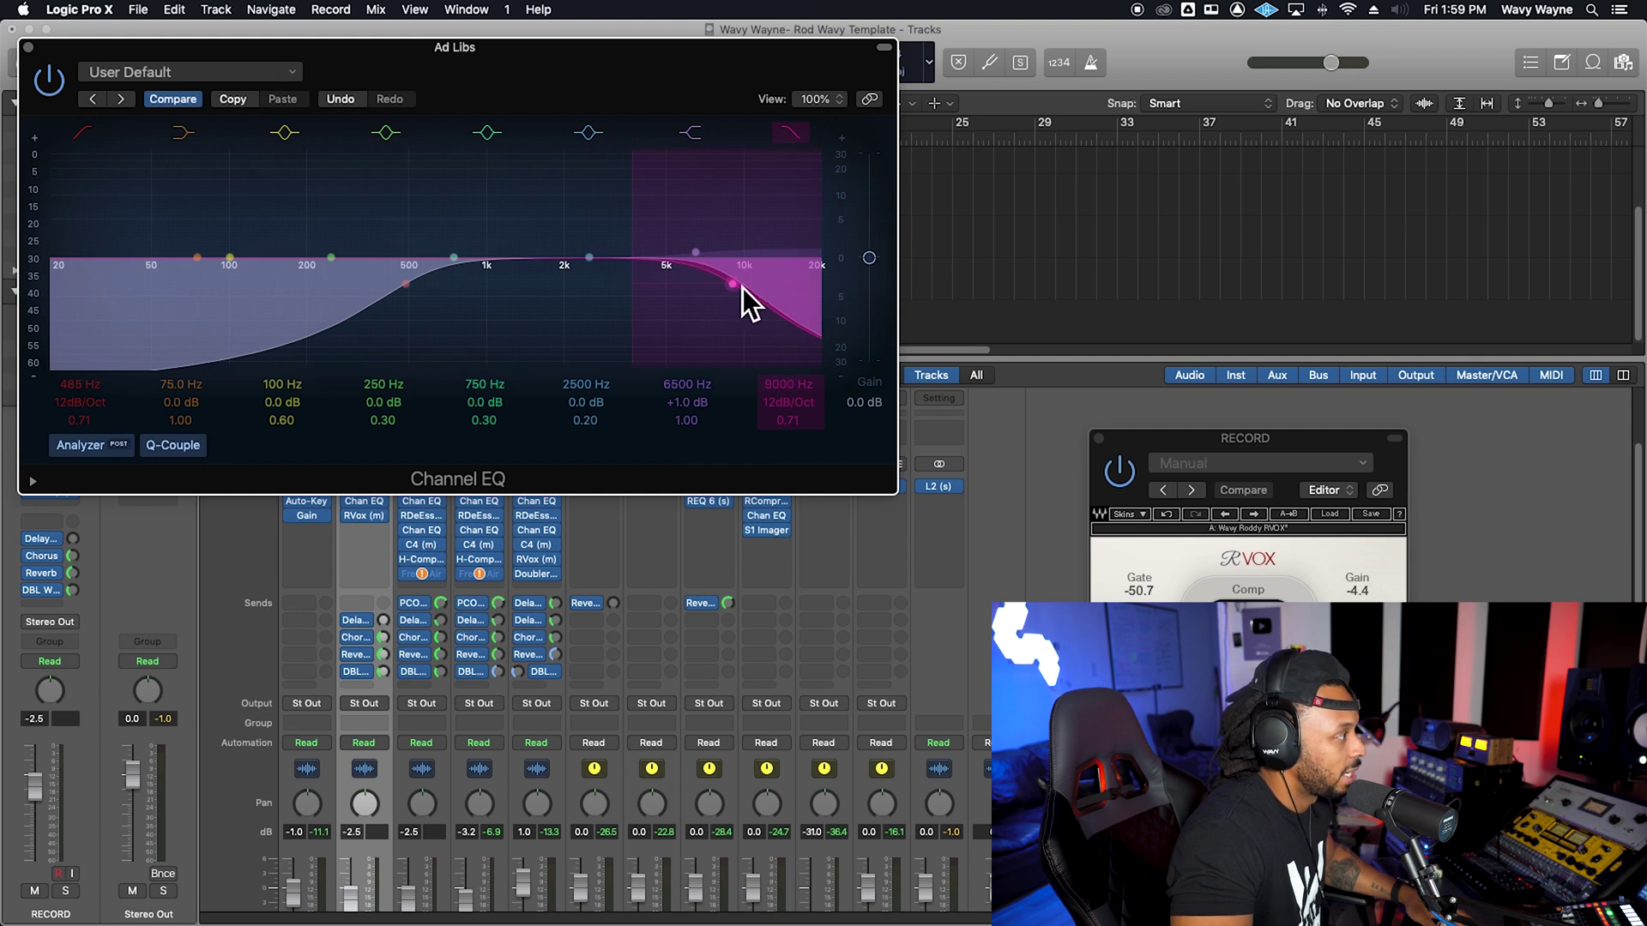
left_click_drag(410, 287, 446, 285)
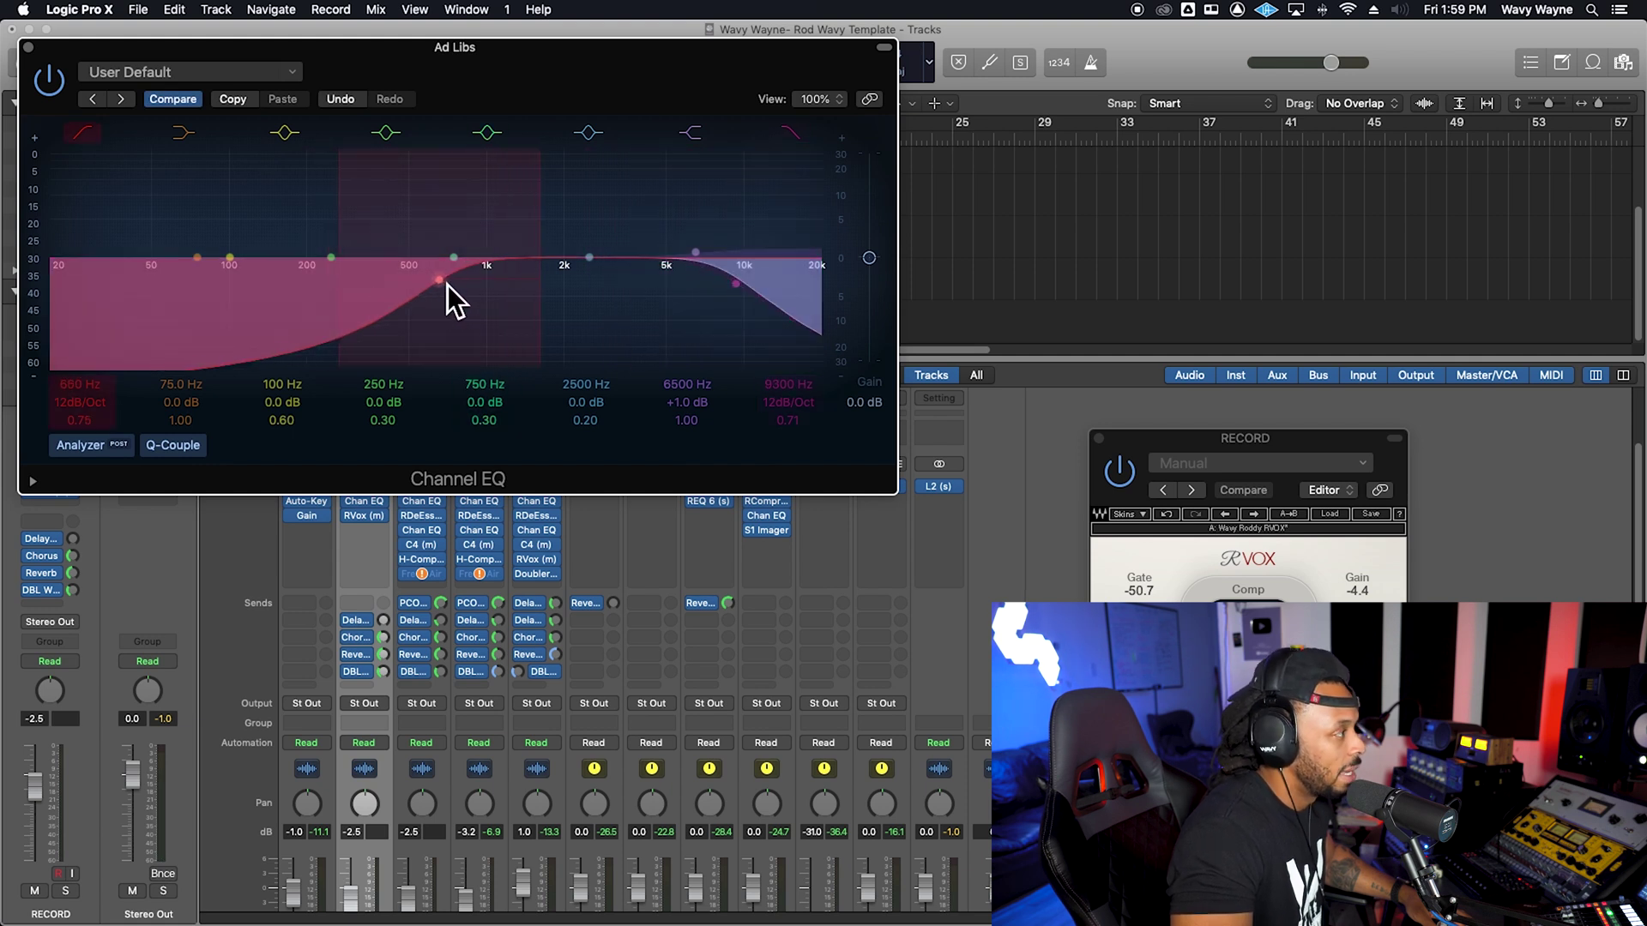
left_click(29, 48)
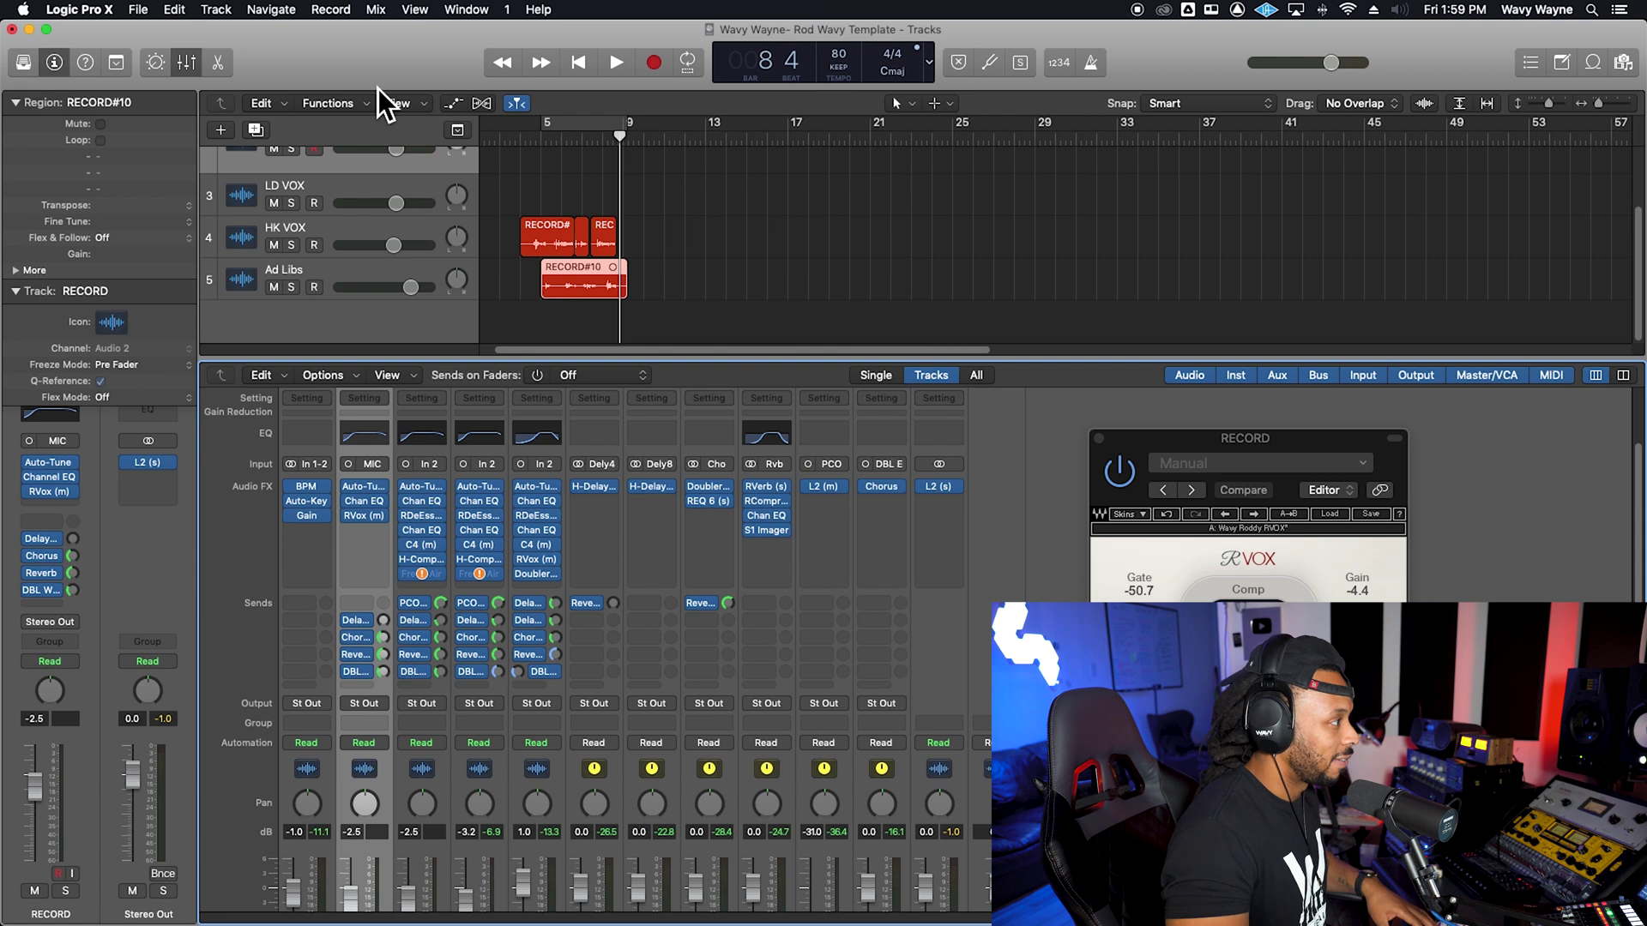
Play the ad-libs from bar 4 and nudge the Ad Libs fader up slightly
left_click(527, 135)
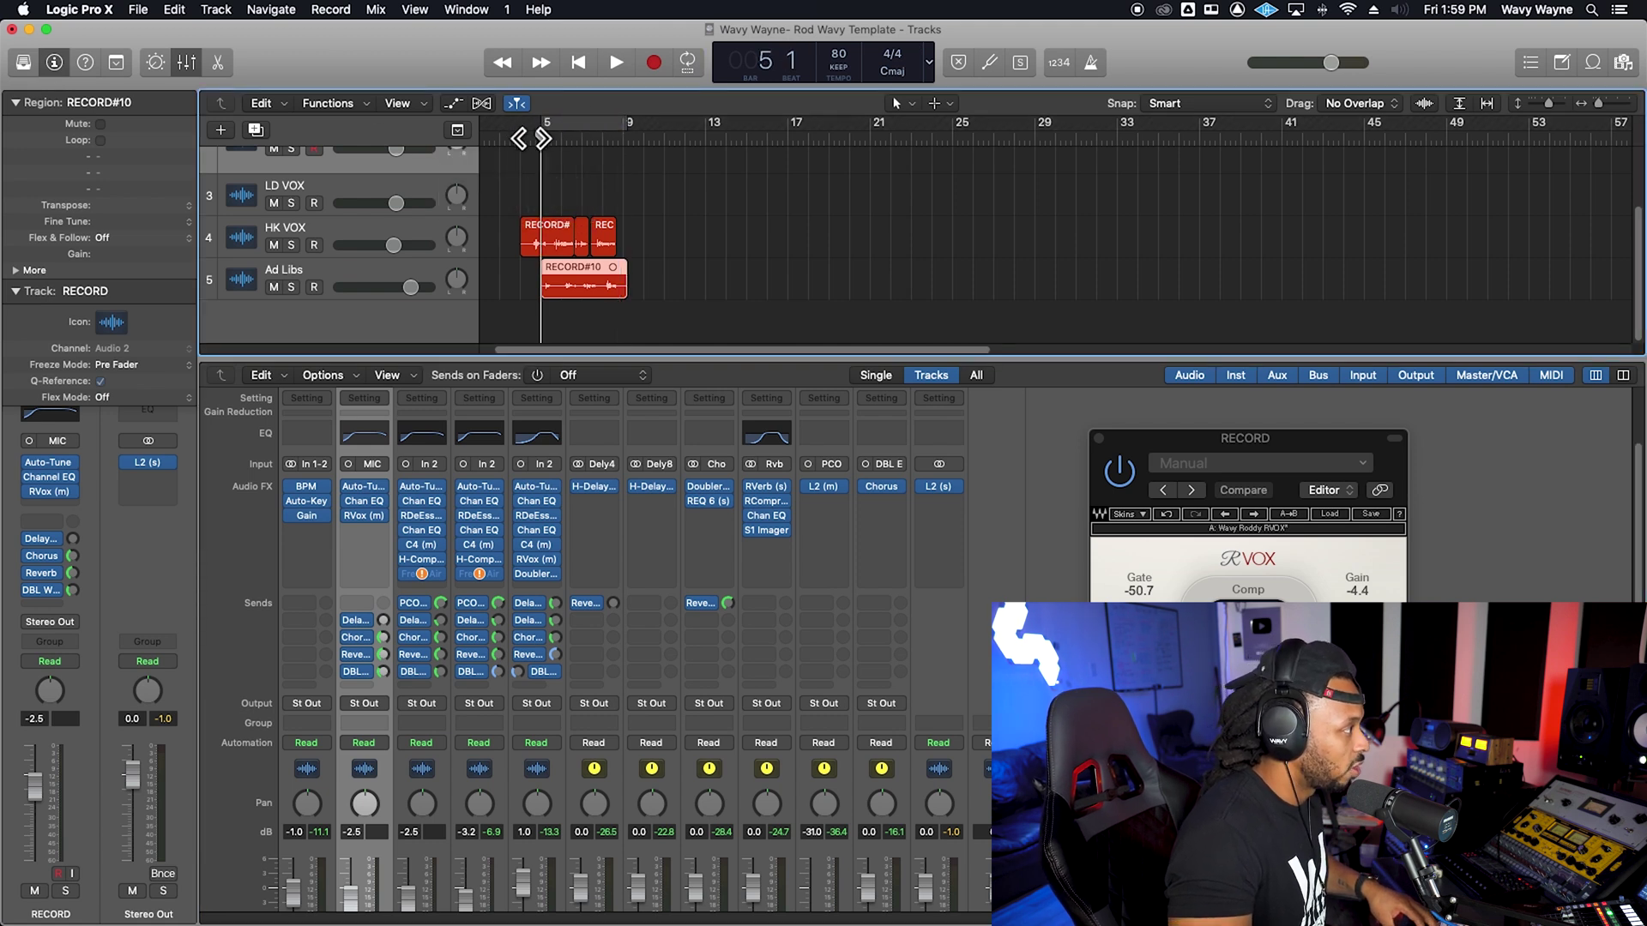
key("comma")
key("space")
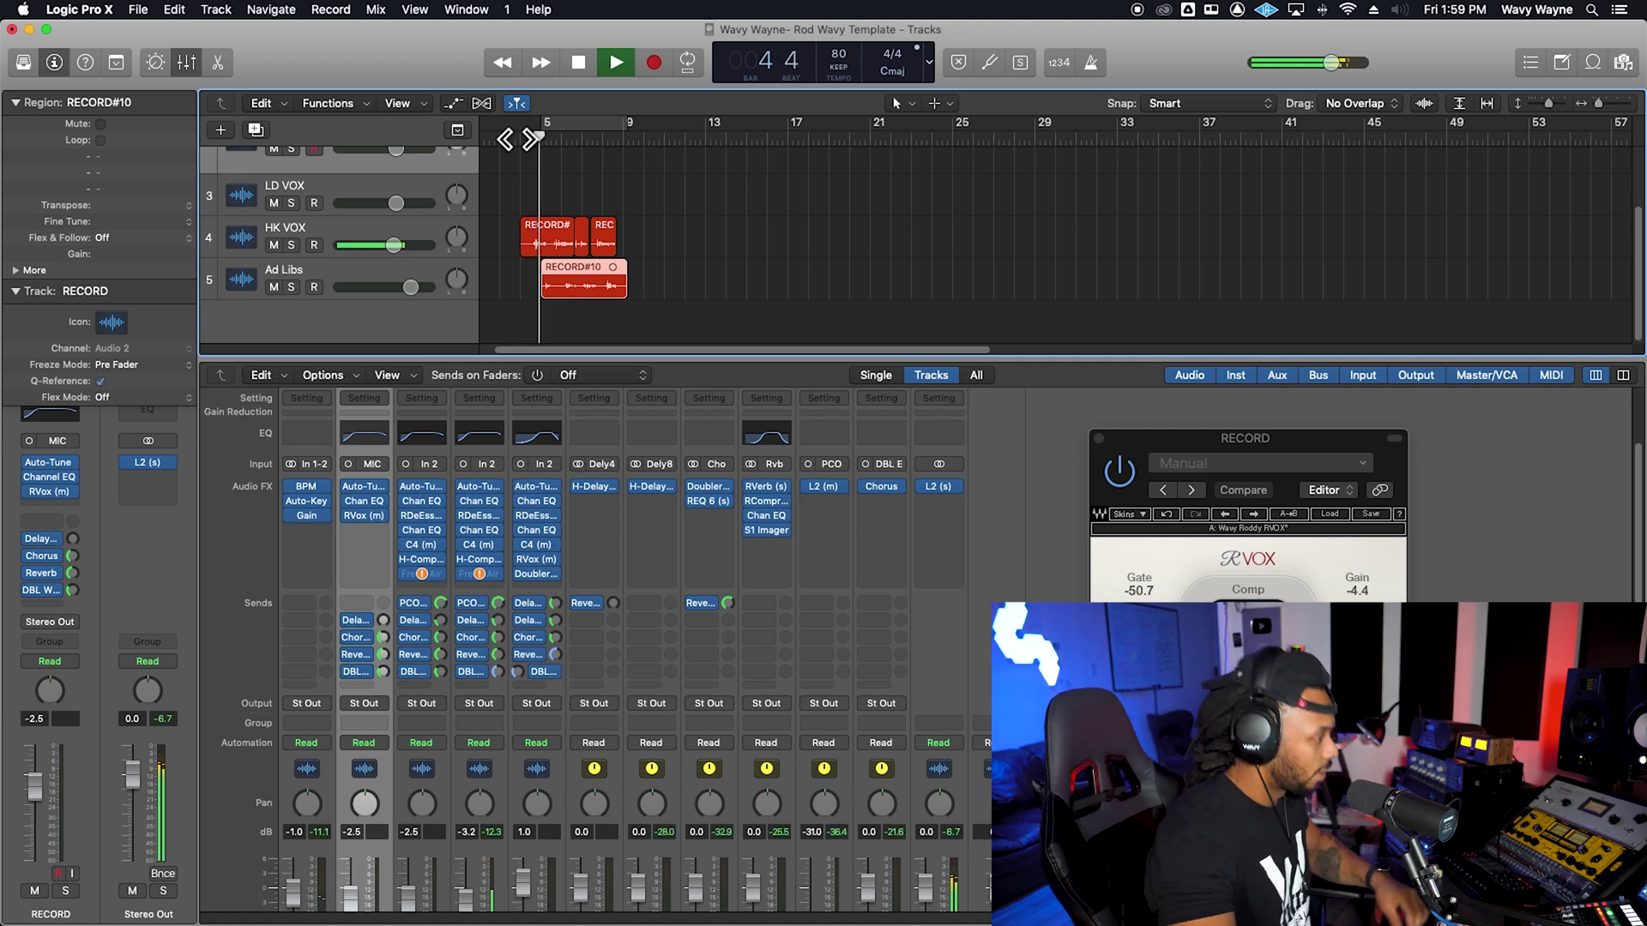
scroll(1057, 472, "down", 5)
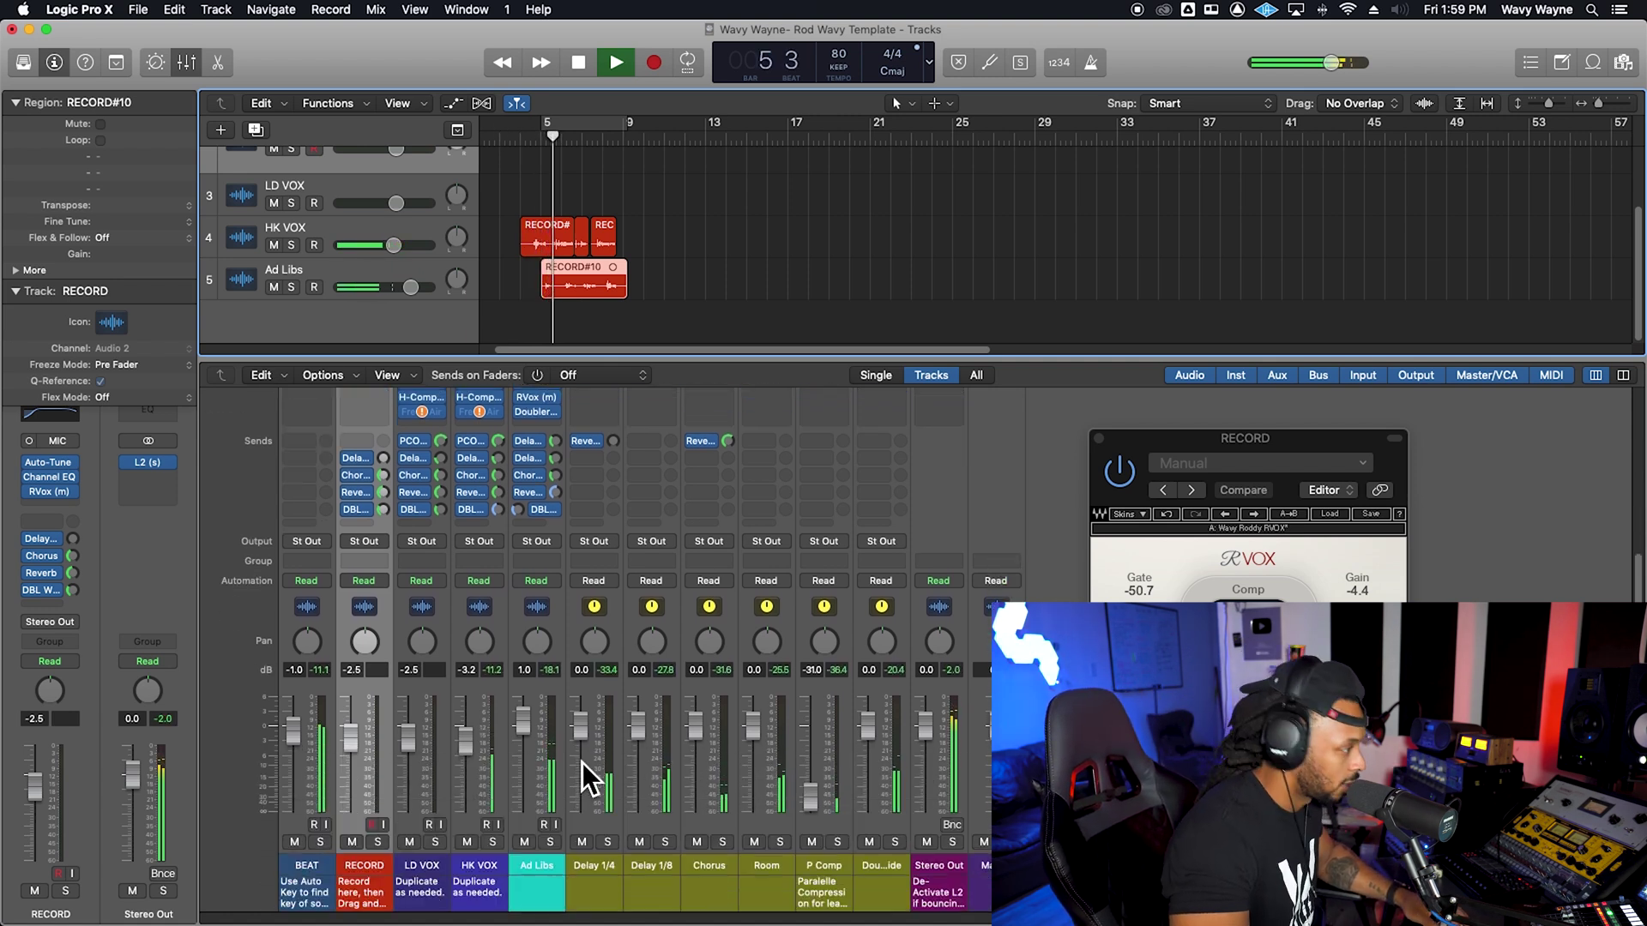
left_click_drag(532, 741, 533, 734)
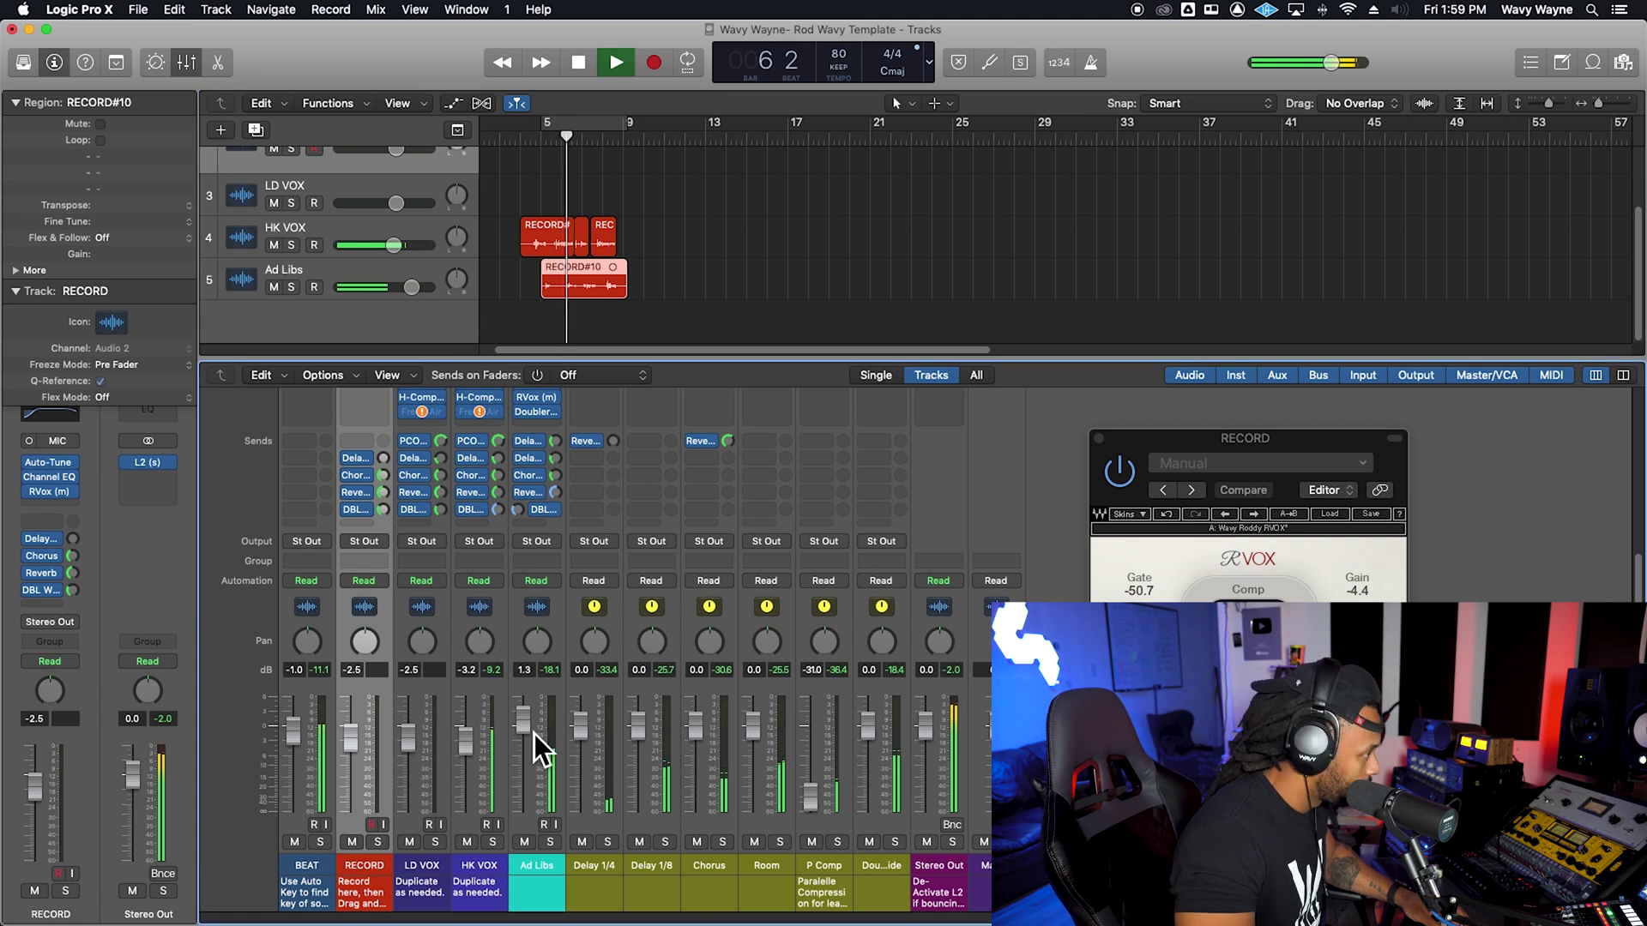
scroll(577, 461, "up", 3)
Lower the Ad Libs RVox compression threshold to -11.6 and return the playhead to bar 4
left_click(537, 481)
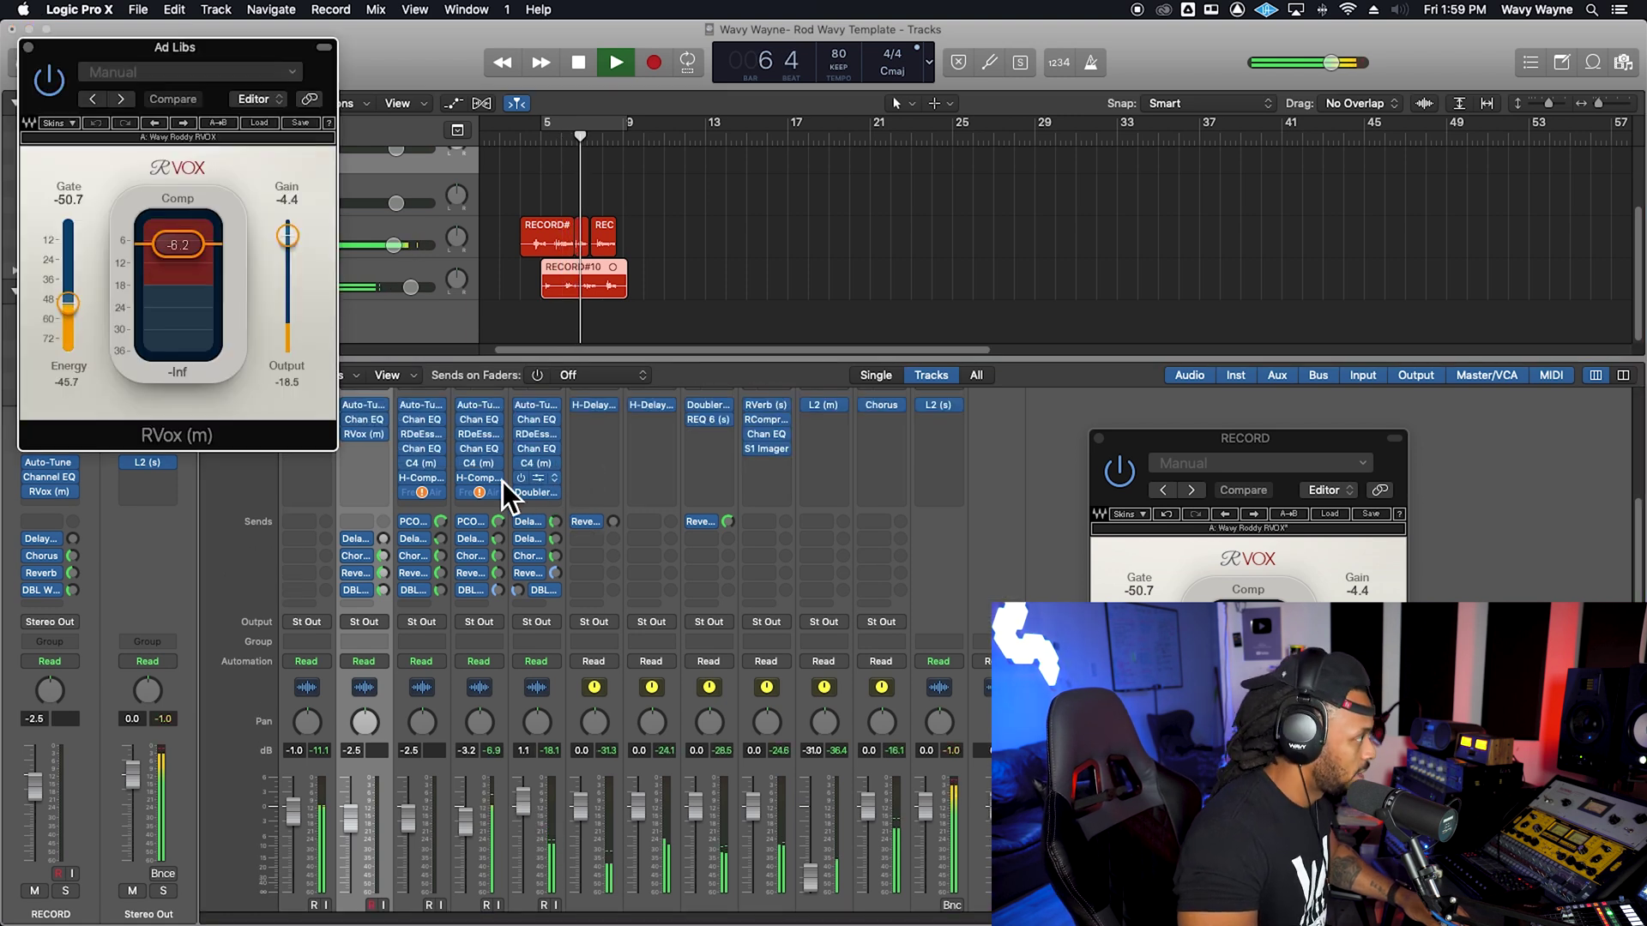
left_click_drag(177, 245, 184, 264)
left_click_drag(302, 257, 301, 252)
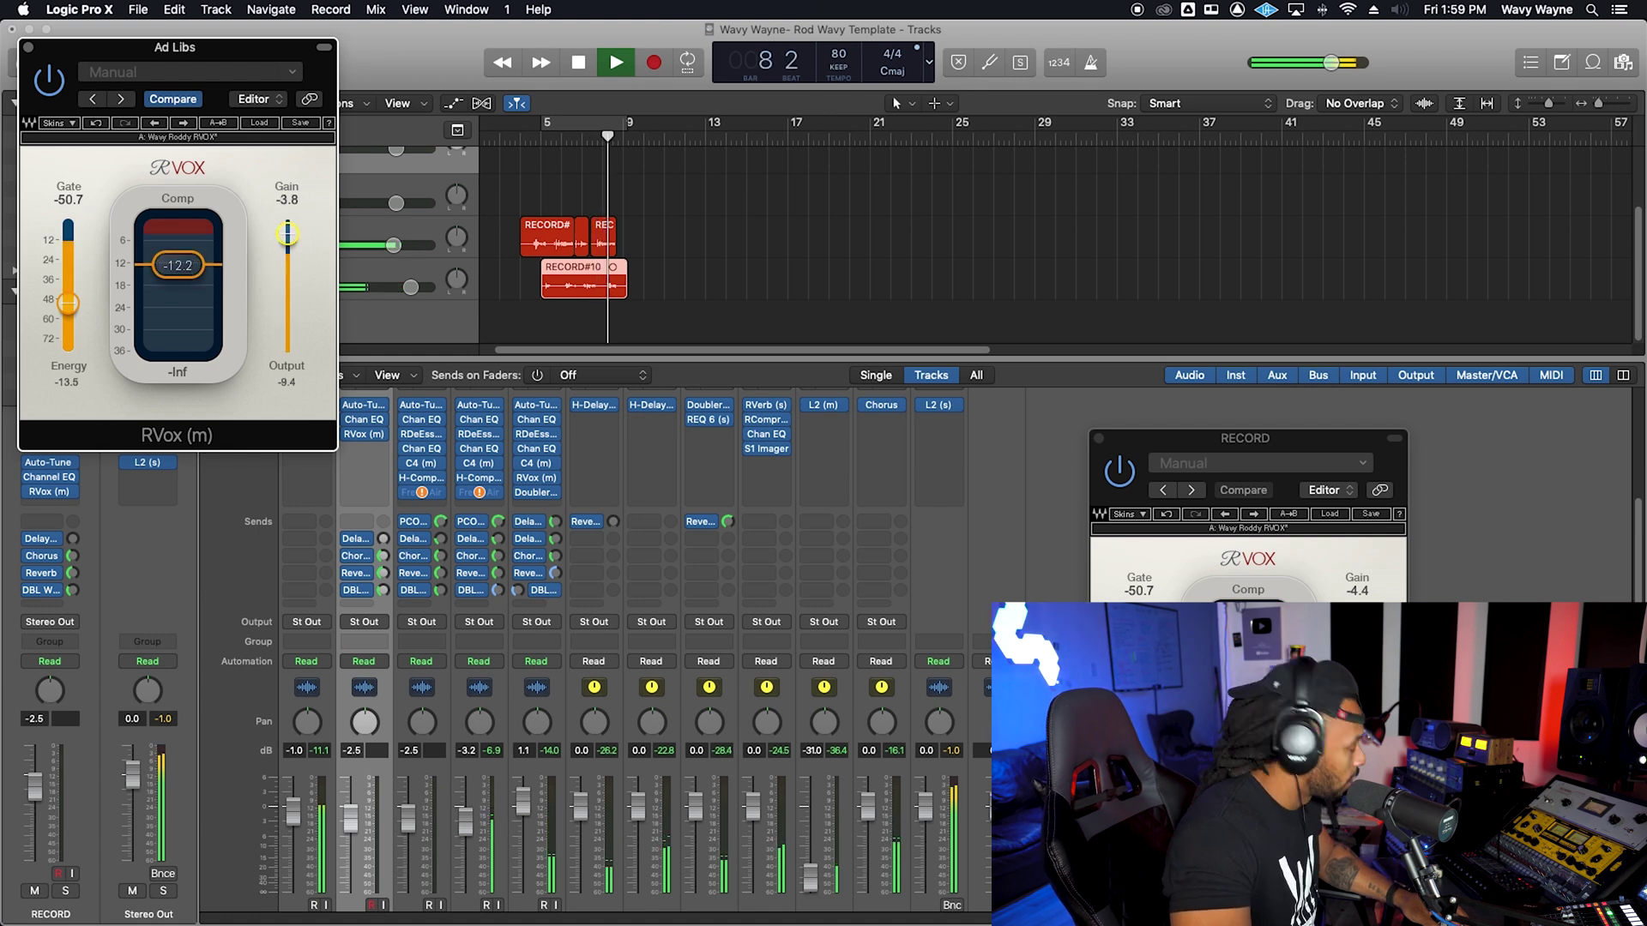
left_click_drag(184, 268, 183, 263)
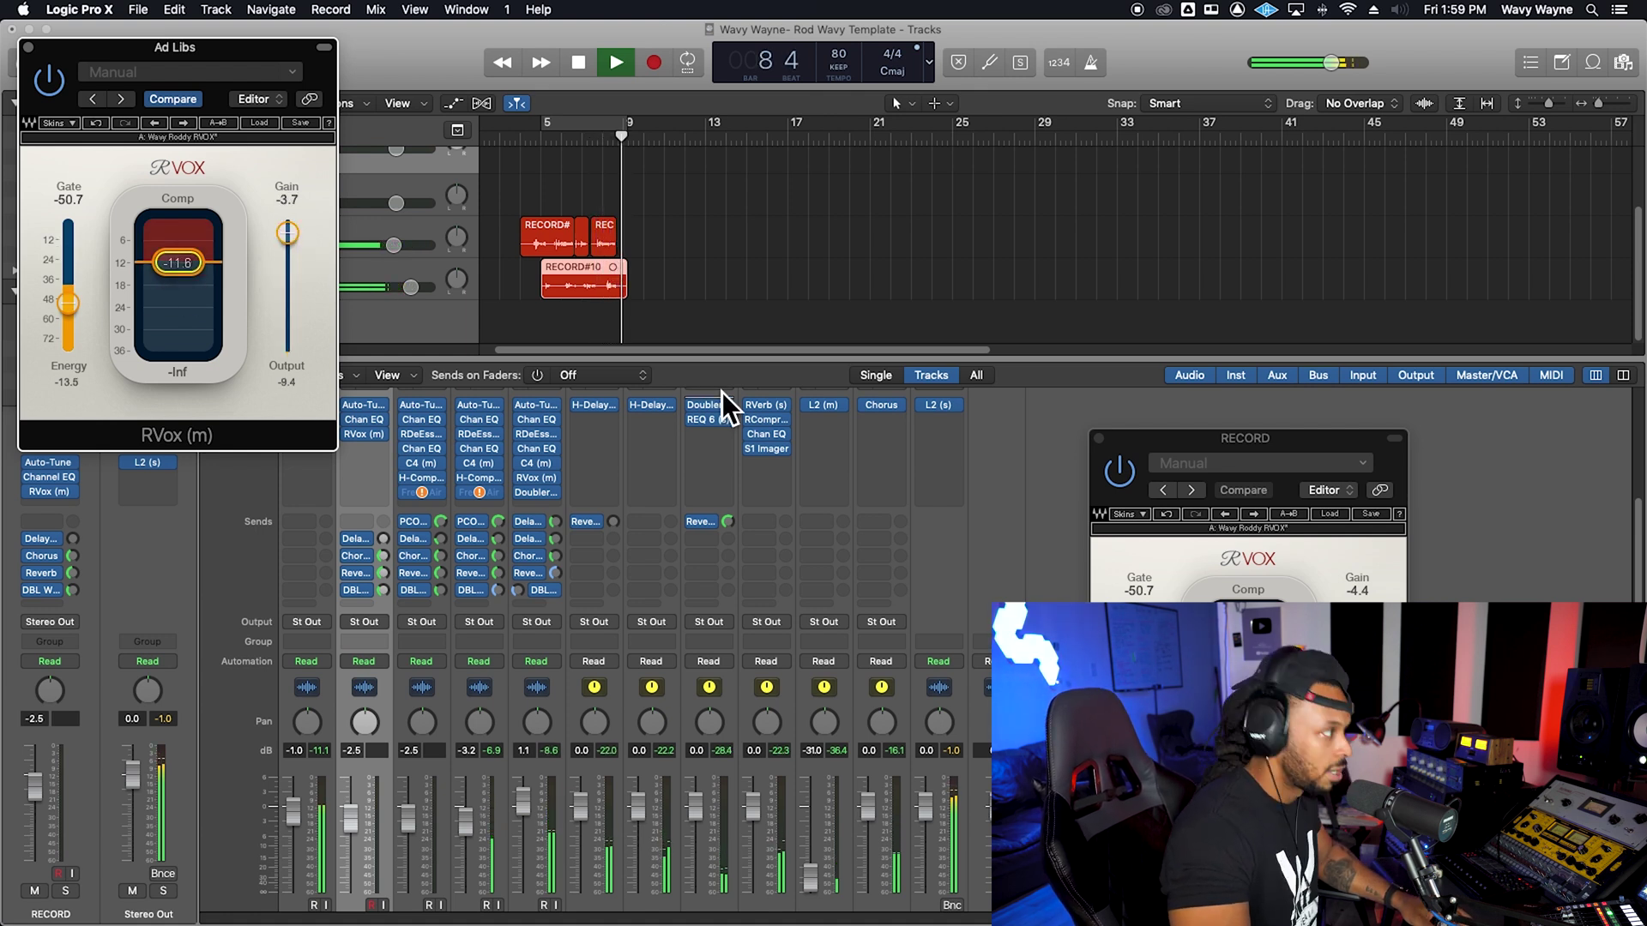
left_click(520, 138)
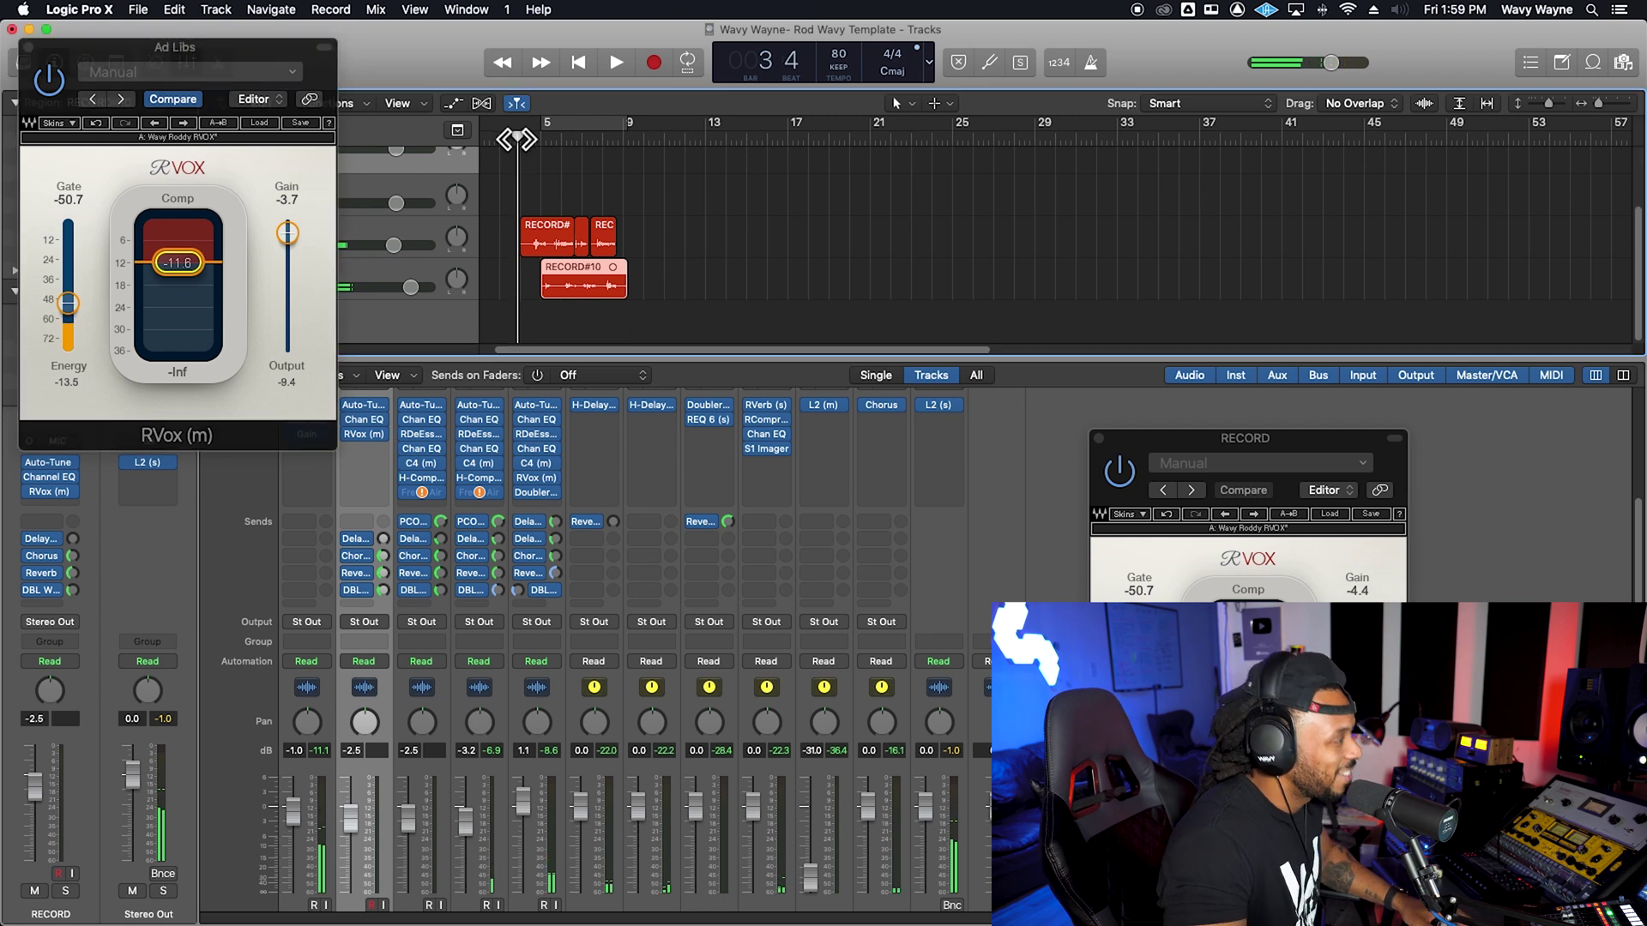